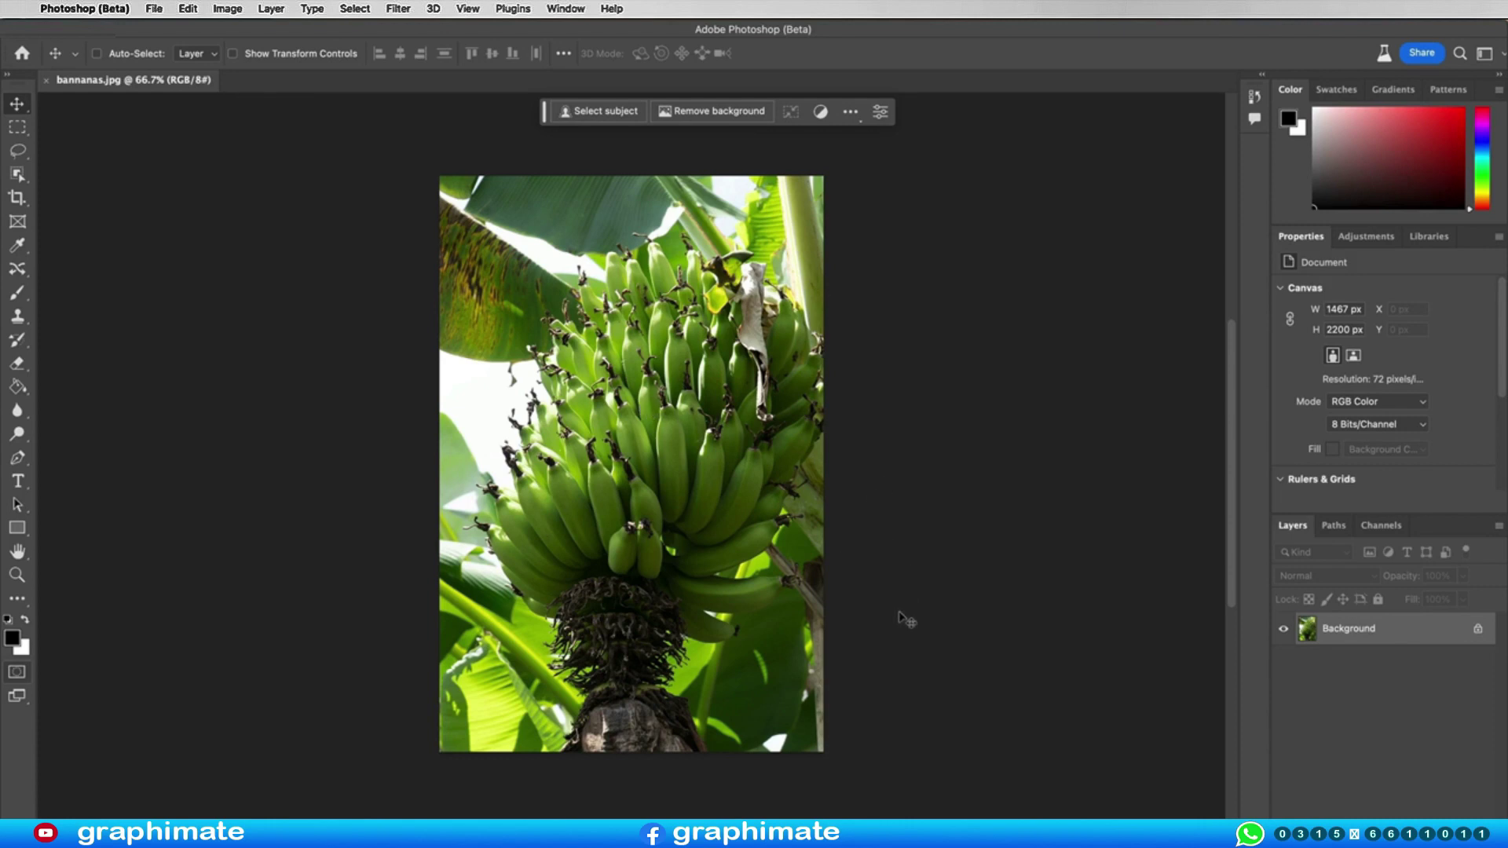
- Widen the banana photo's canvas to 1723 px, adding a blank white strip on the right
left_click(18, 197)
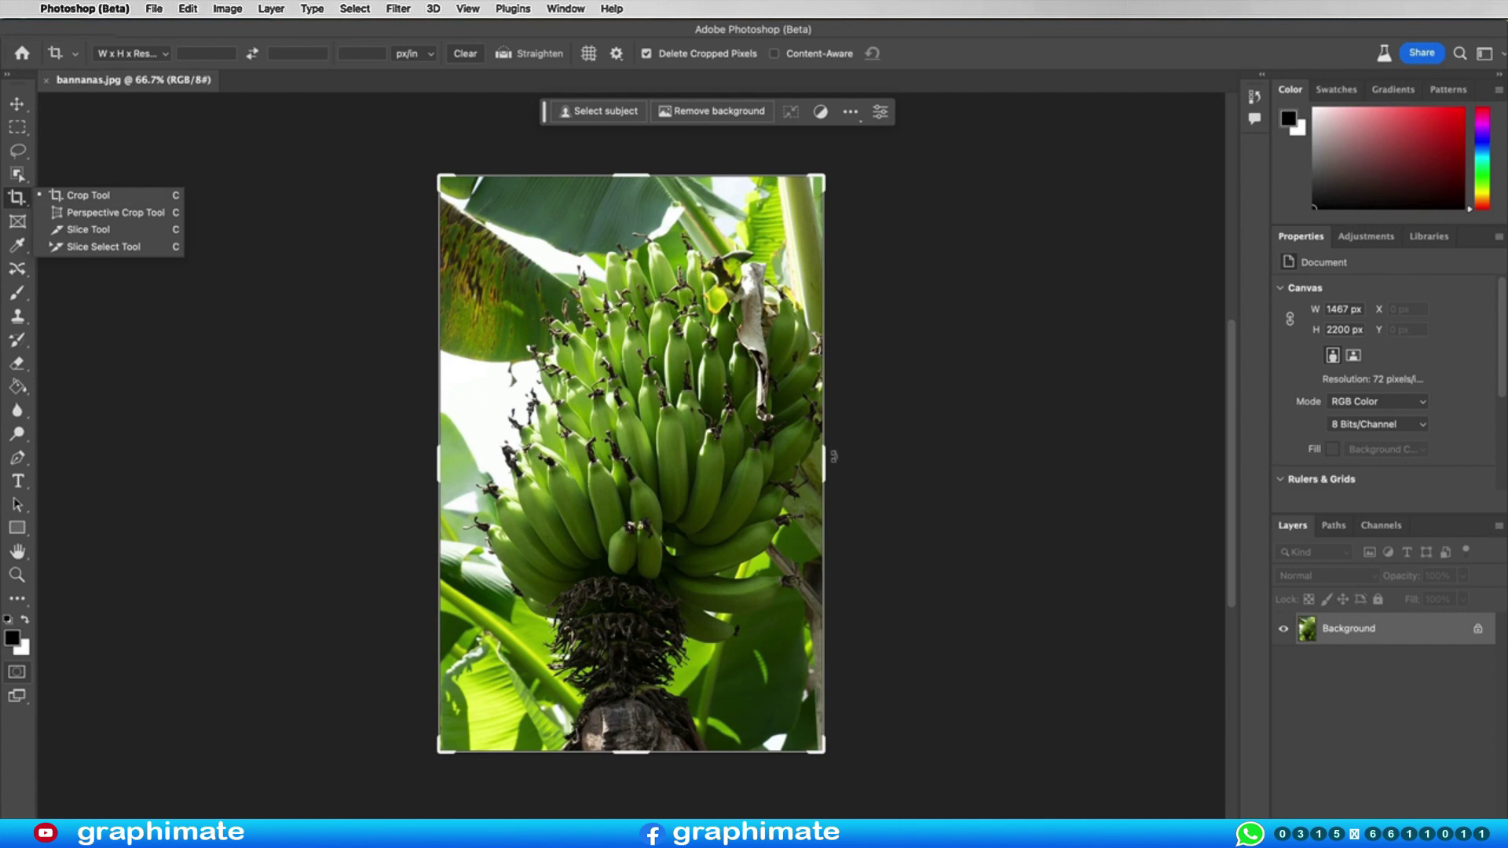
left_click(478, 55)
left_click_drag(831, 483, 858, 462)
key("Return")
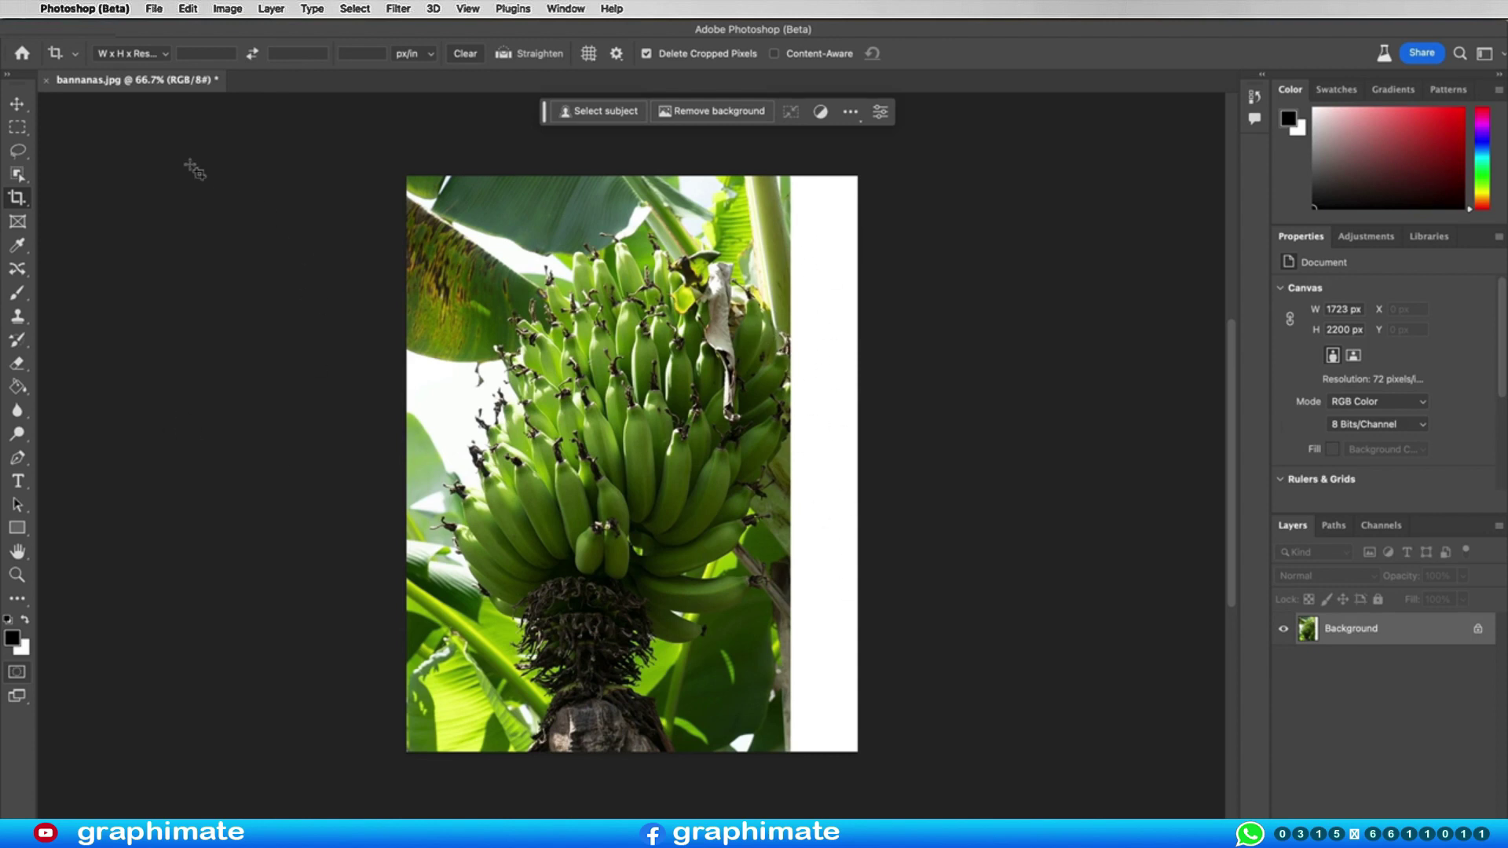
- Fill the right white strip with generated leaves and stems using Generative Fill with an empty prompt
left_click(17, 127)
mouse_move(886, 133)
left_mouse_down()
mouse_move(827, 216)
mouse_move(785, 768)
left_mouse_up()
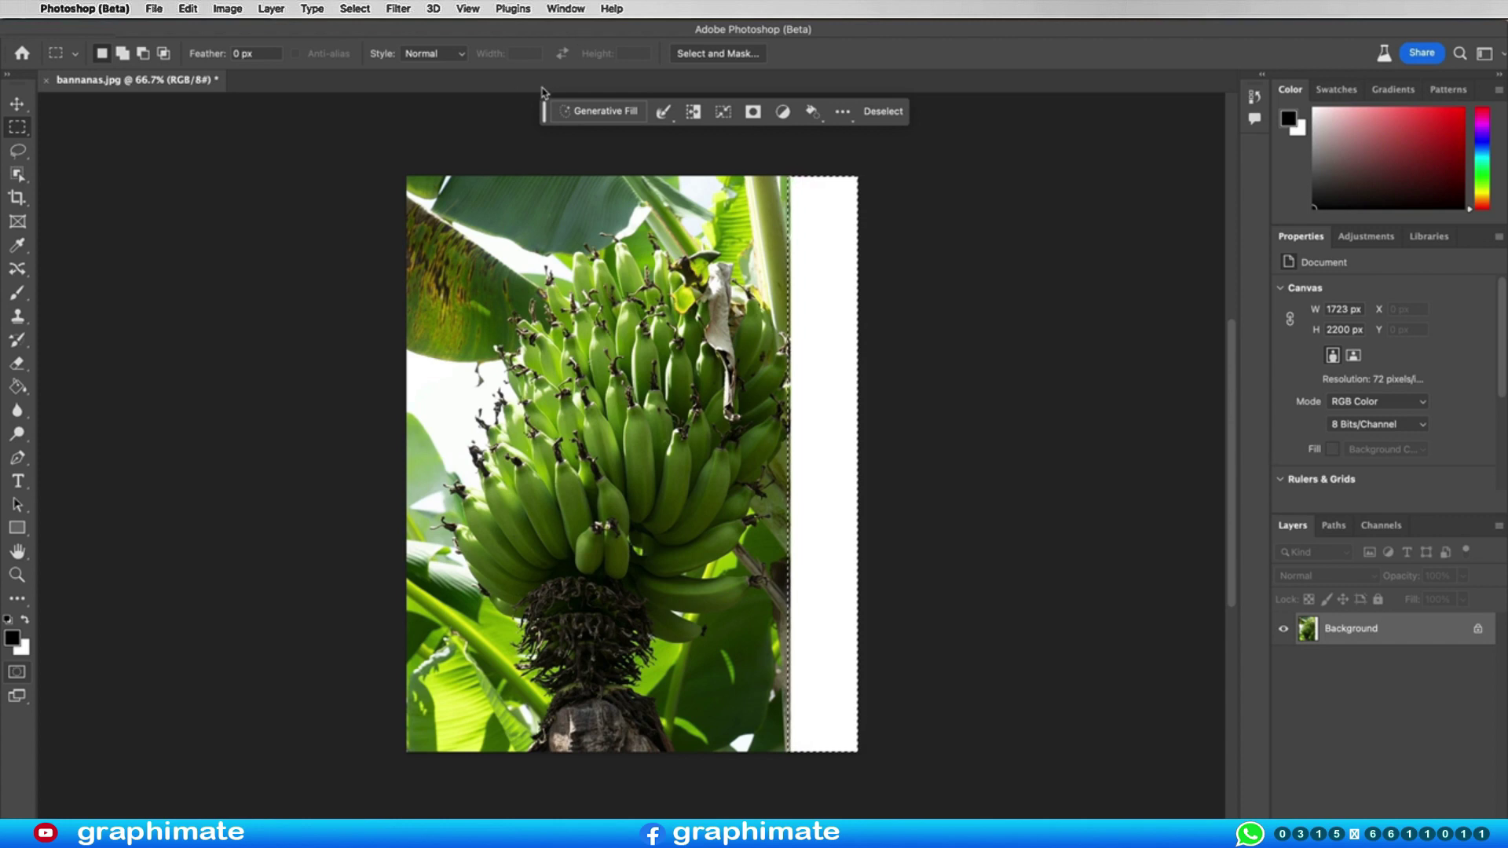
left_click(577, 111)
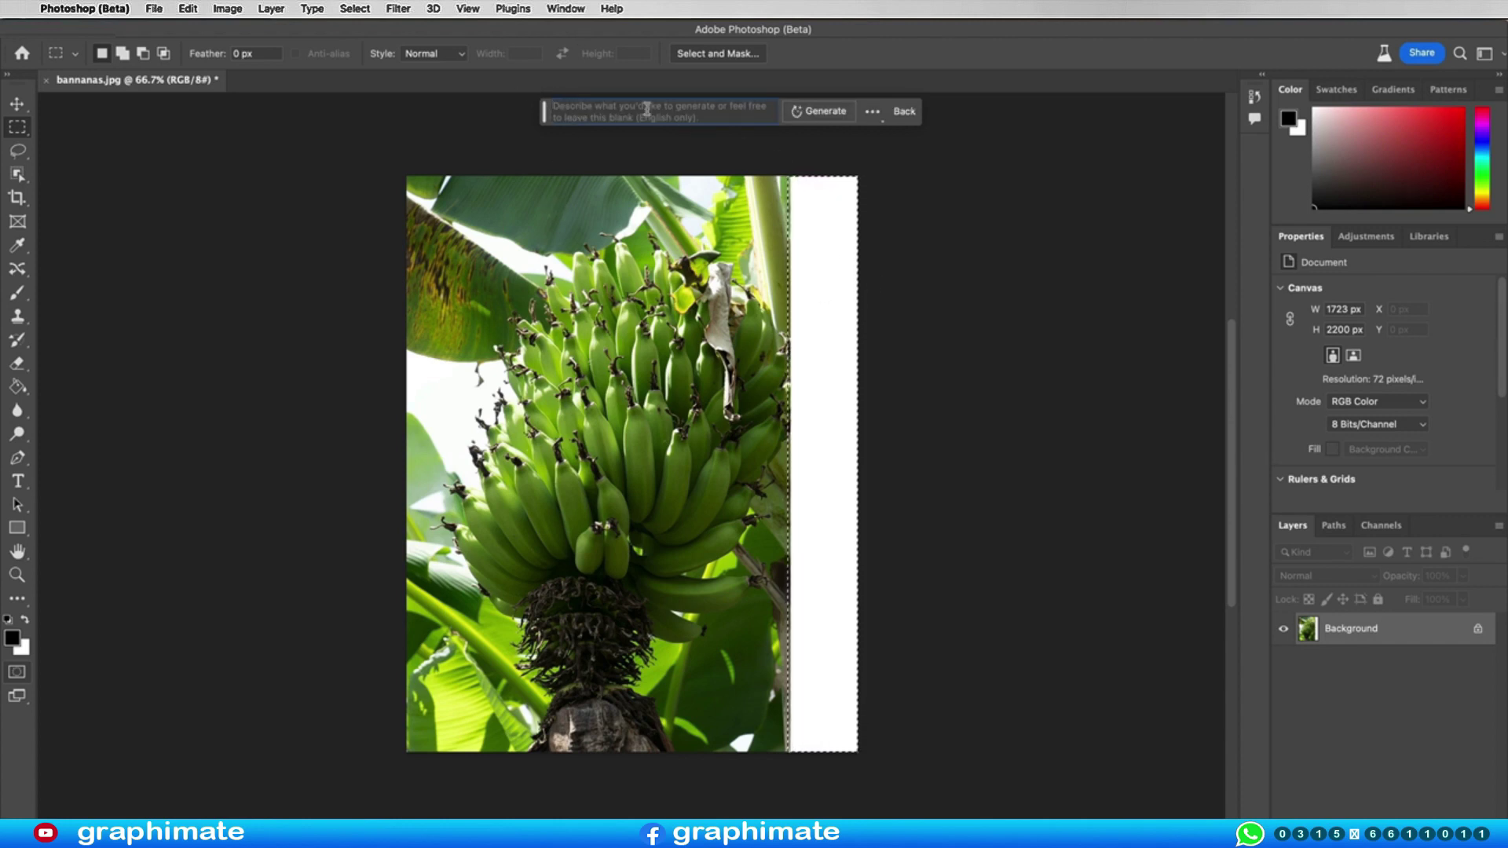
left_click(805, 117)
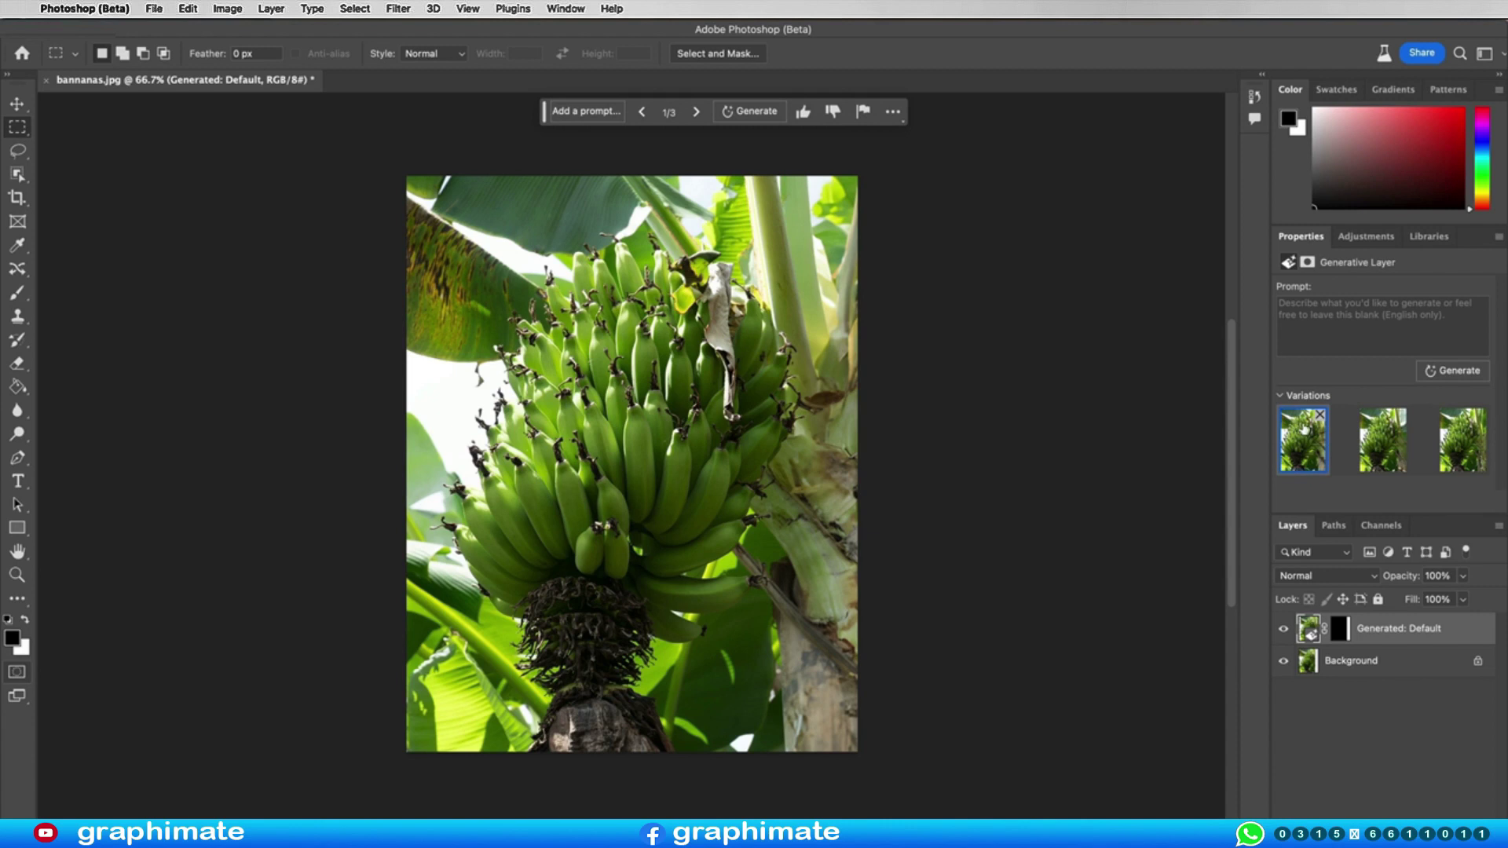
mouse_move(1383, 440)
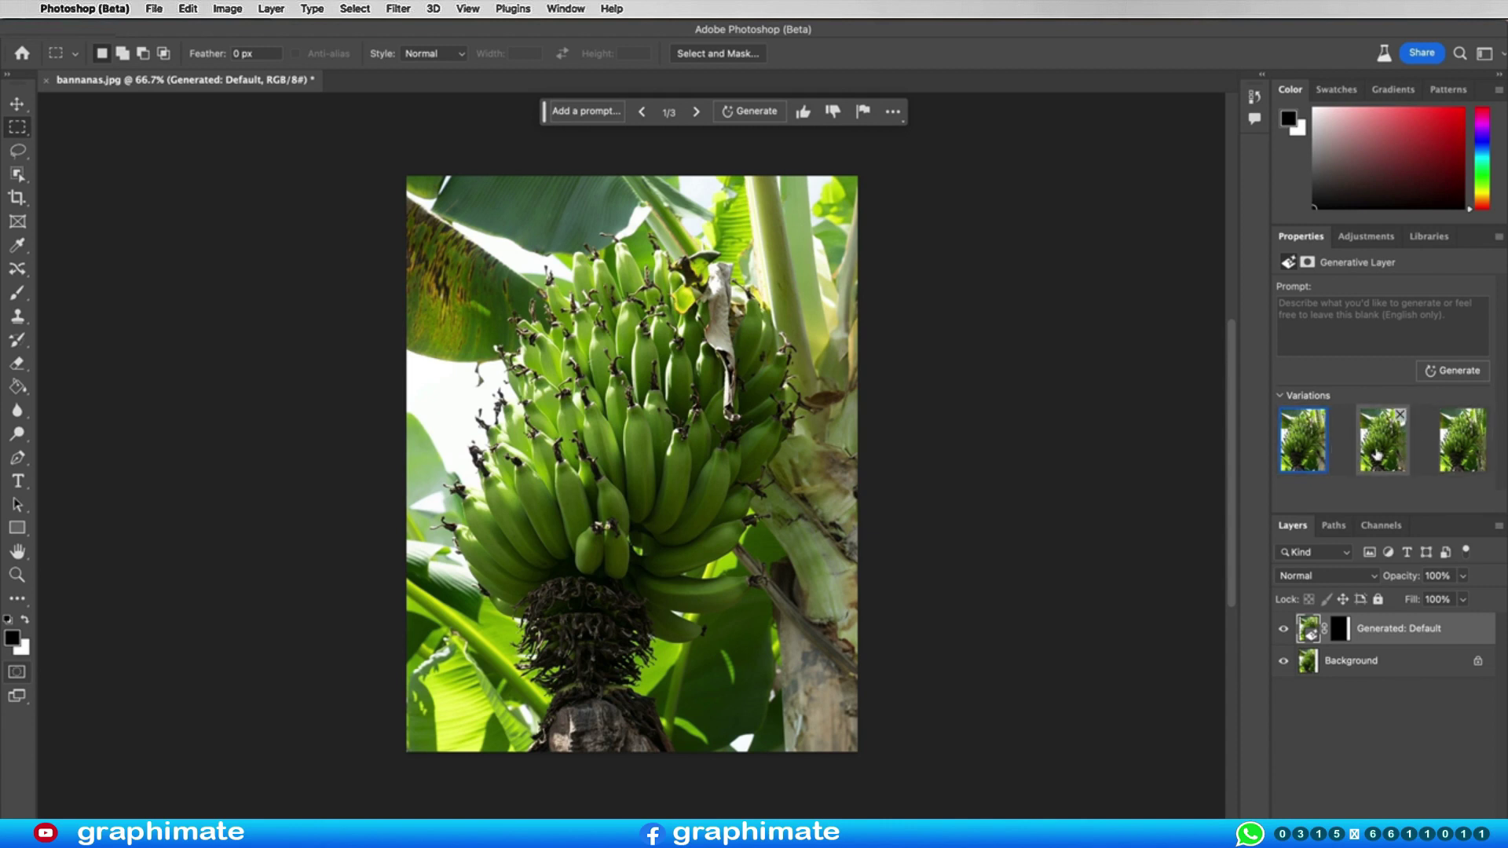
- Compare the three generated foliage variations and keep variation 2 on the banana photo
left_click(1380, 452)
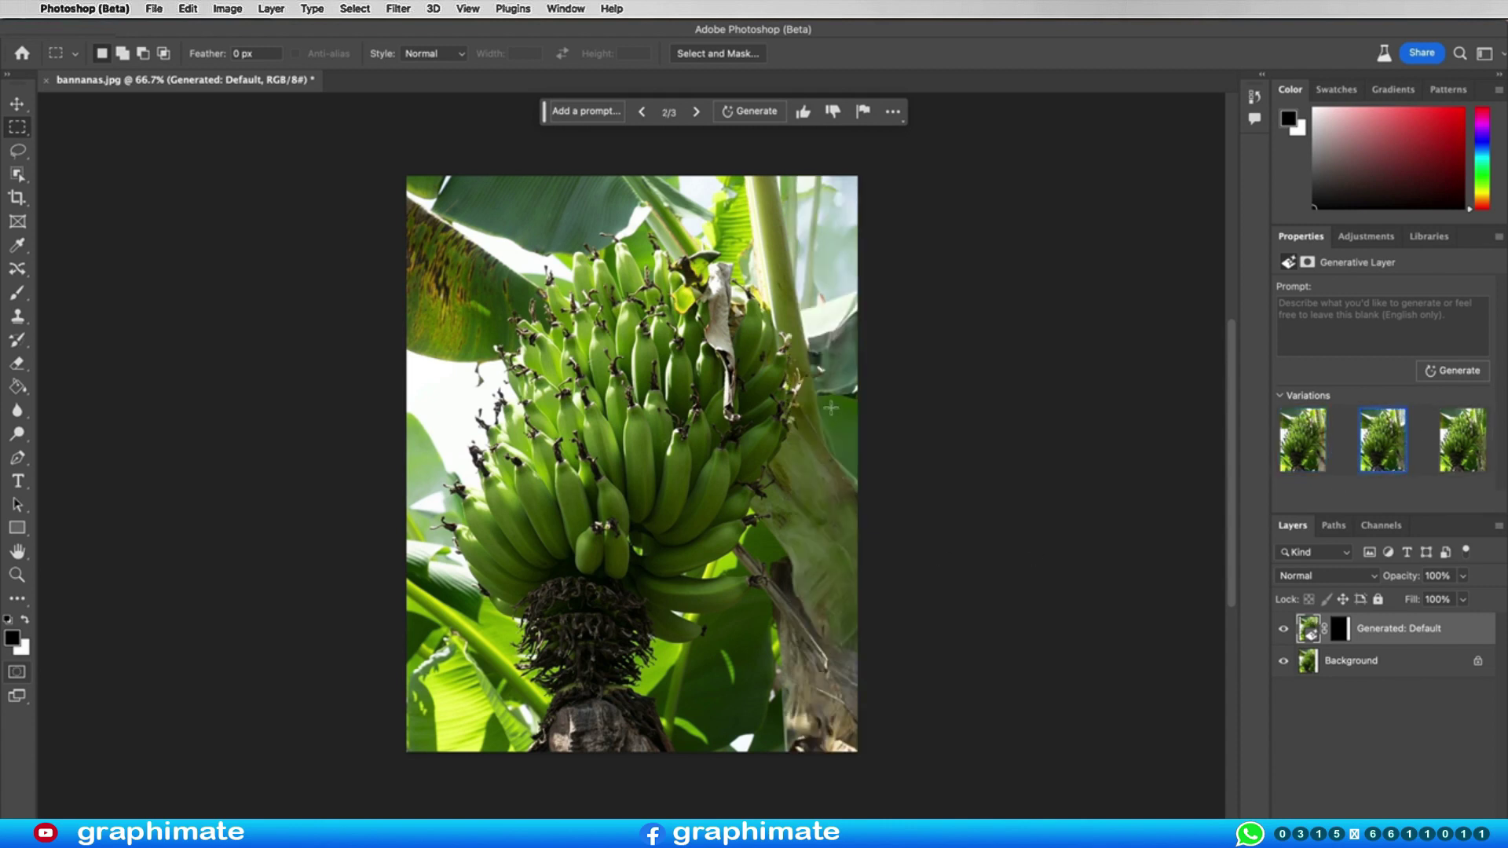
left_click(1462, 454)
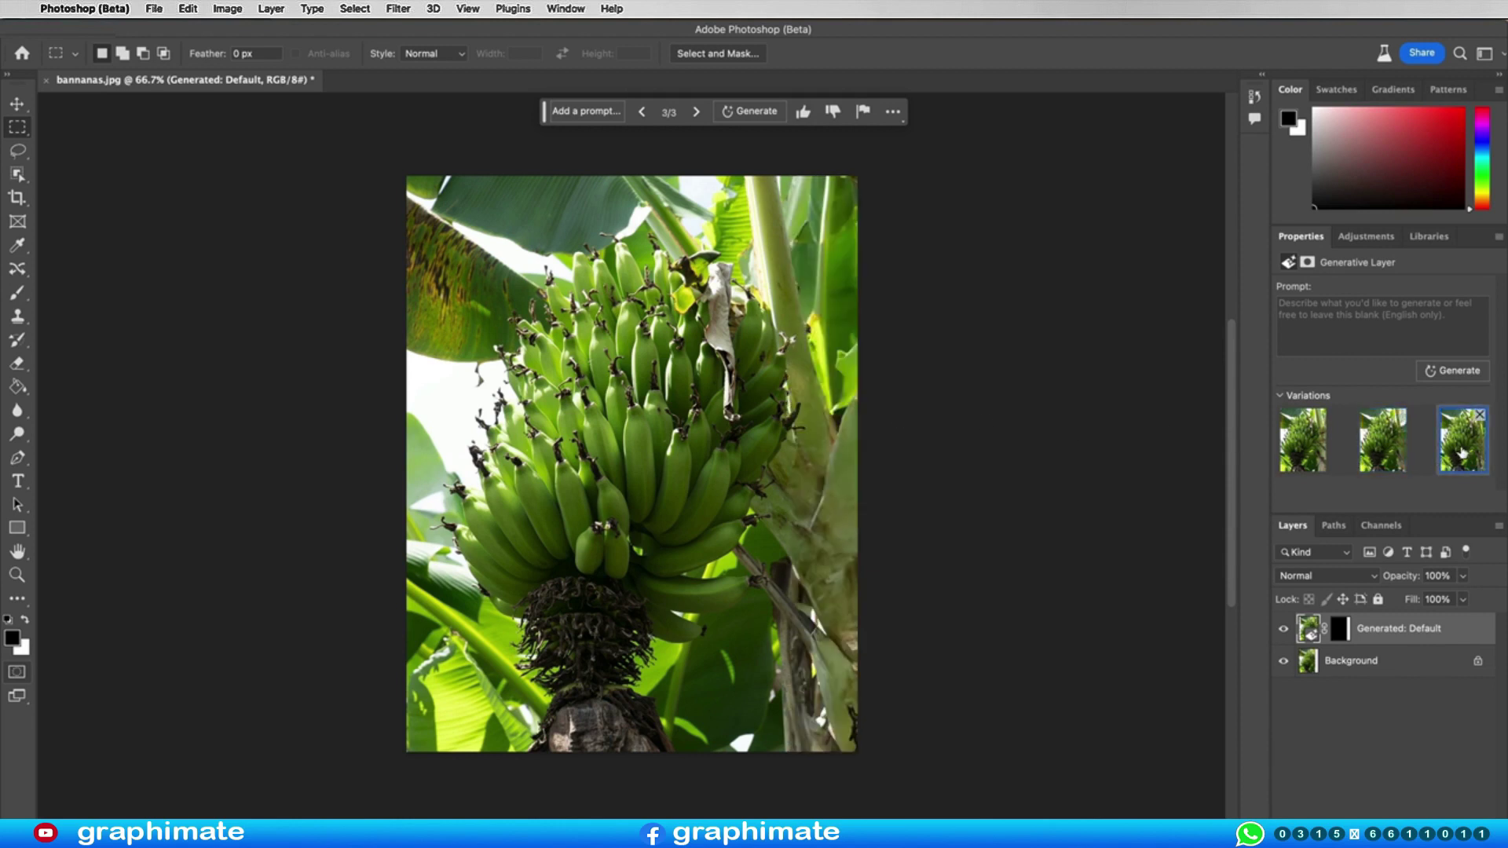
left_click(1393, 453)
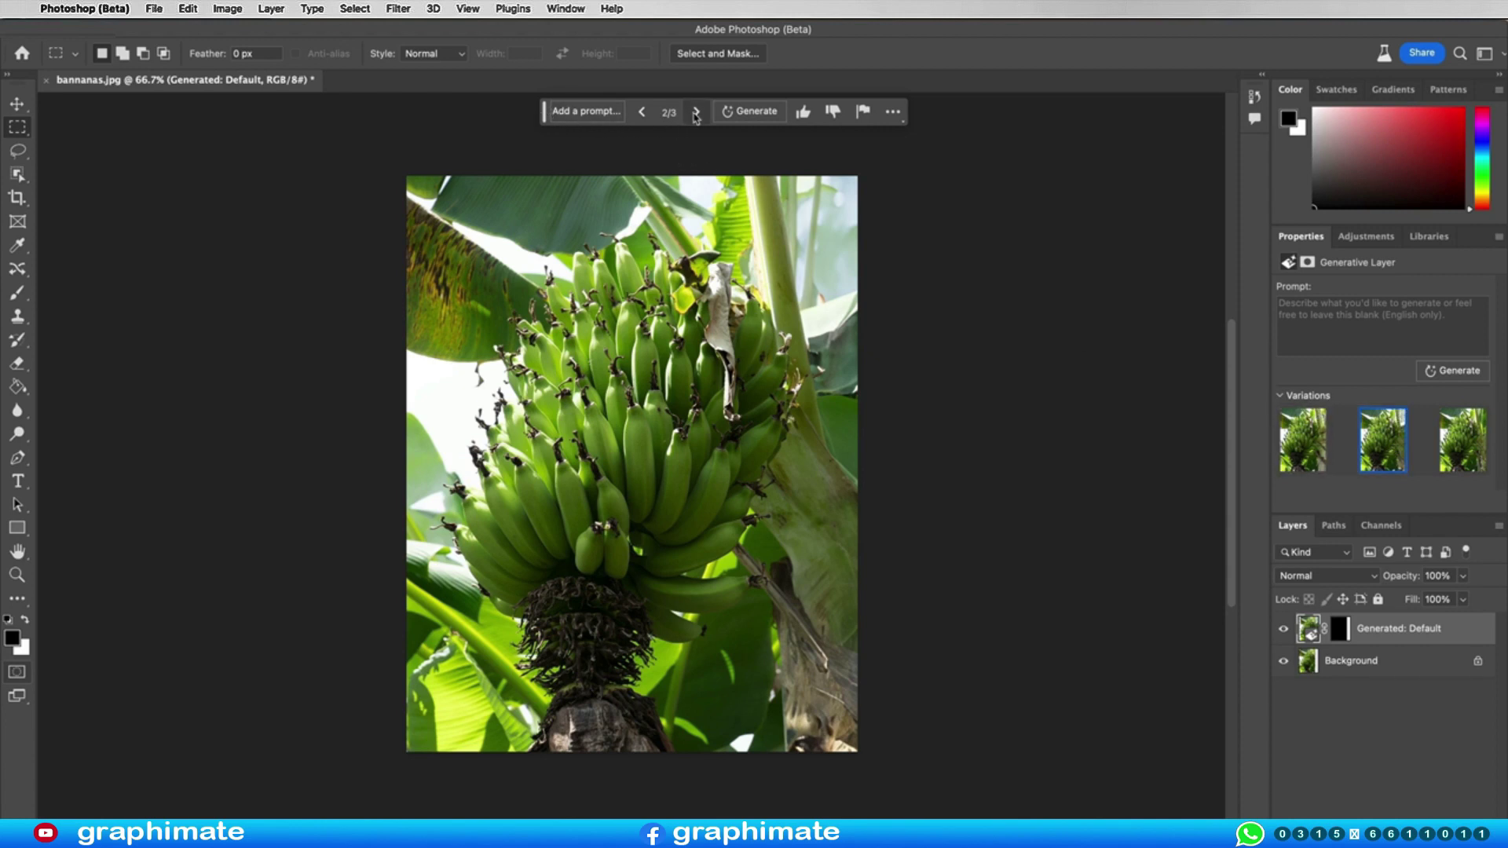
left_click(695, 114)
left_click(695, 114)
left_click(695, 114)
left_click(695, 114)
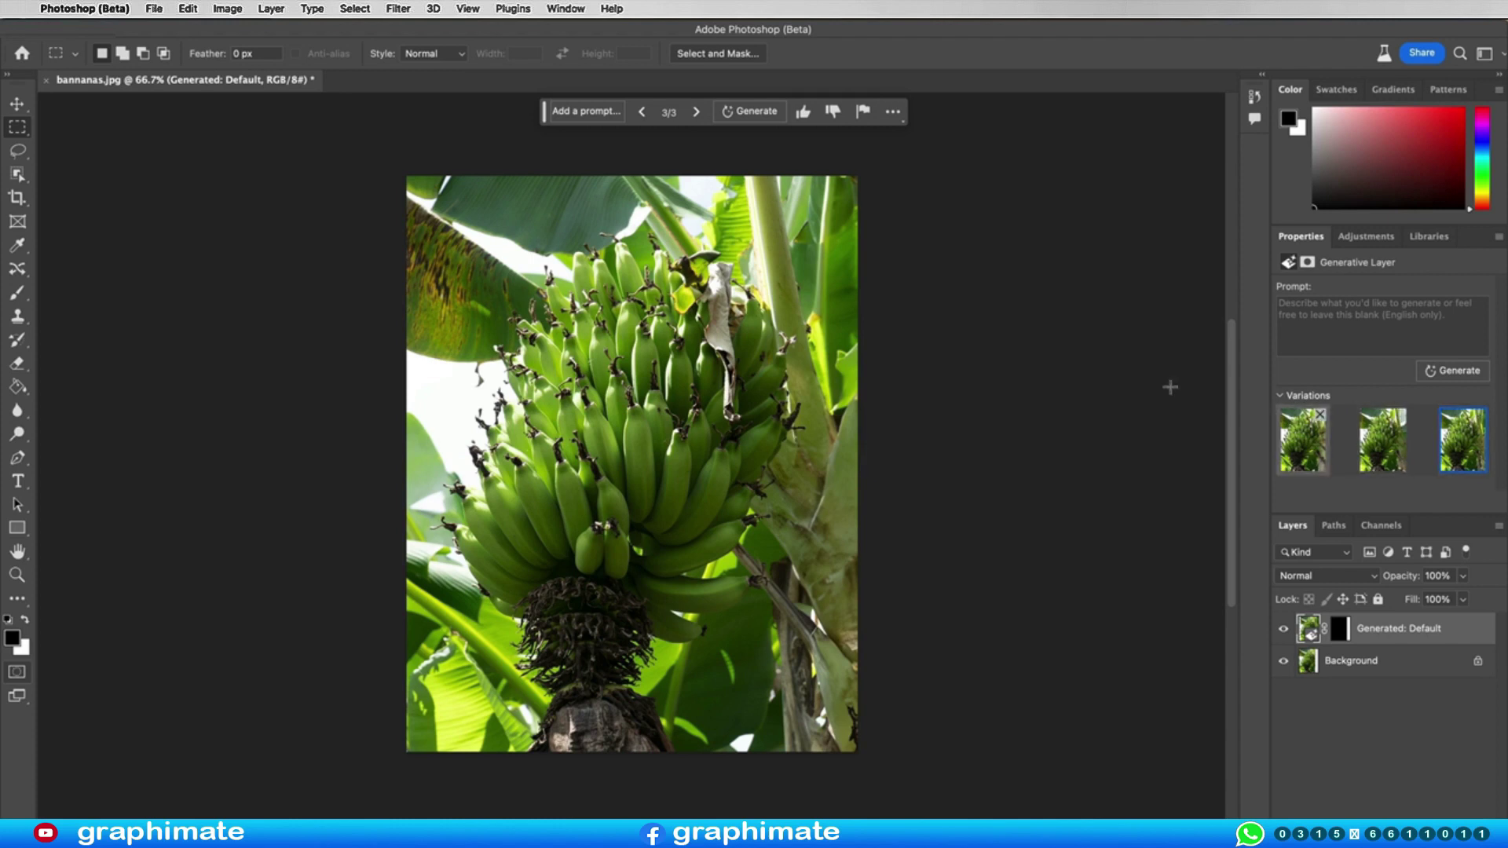
left_click(698, 114)
left_click(697, 114)
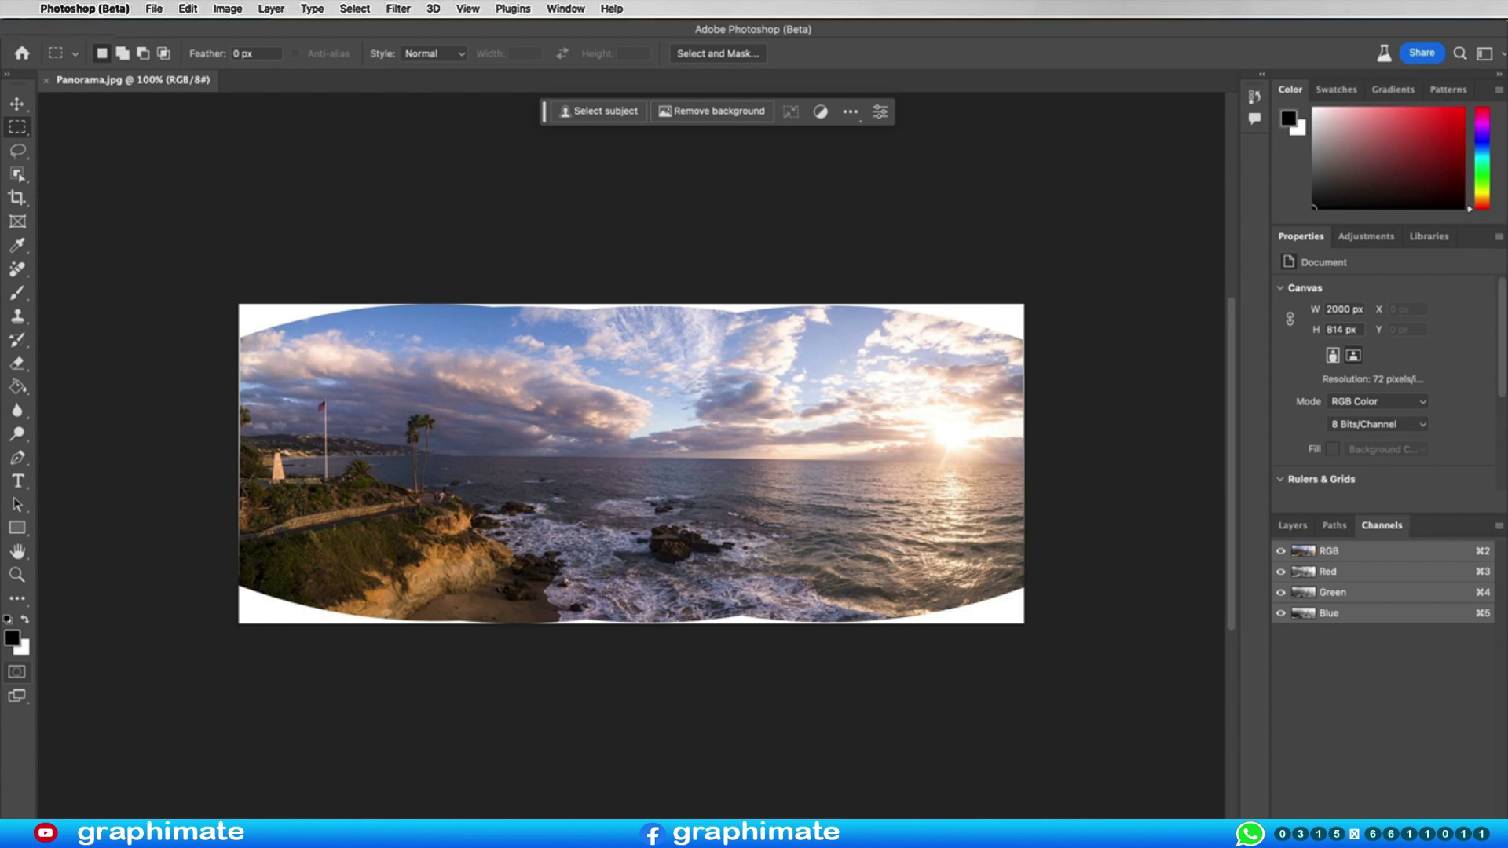
- Enlarge the Panorama canvas to 2000 × 903 px, adding white space above and below
left_click(18, 198)
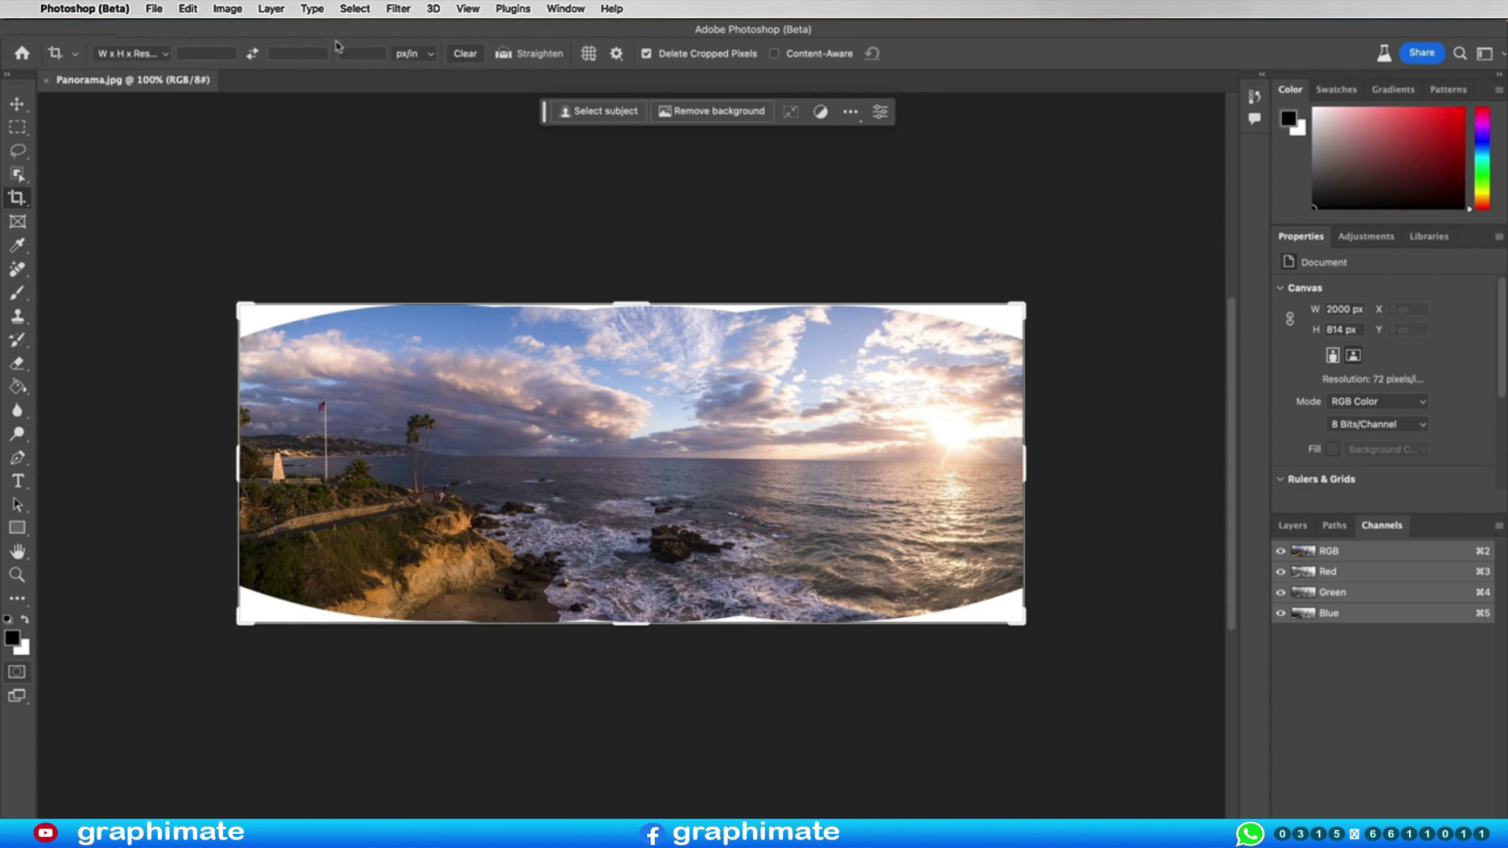
left_click_drag(624, 304, 626, 297)
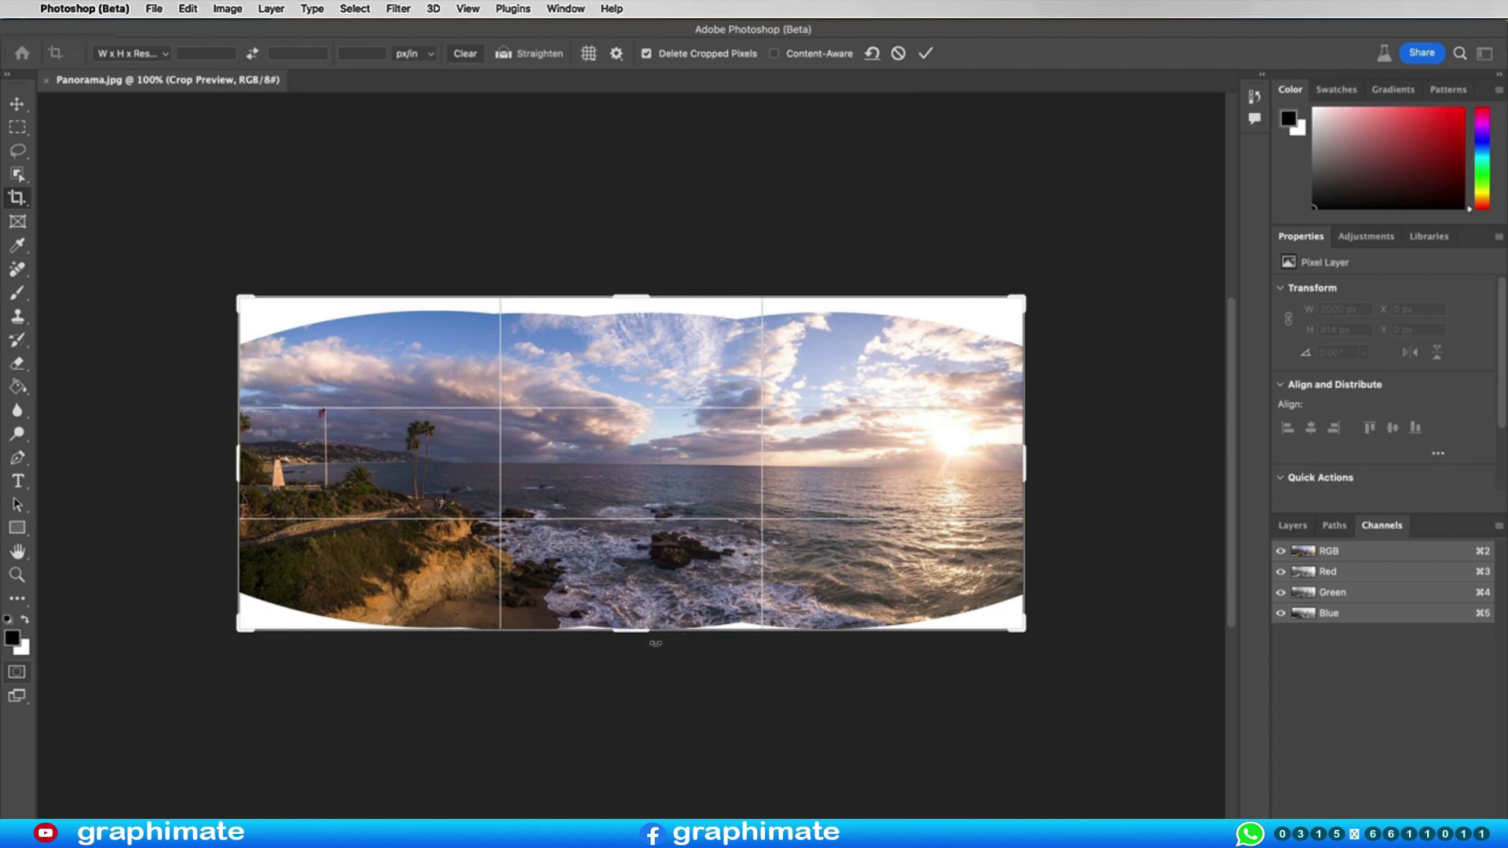
left_click_drag(634, 629, 634, 638)
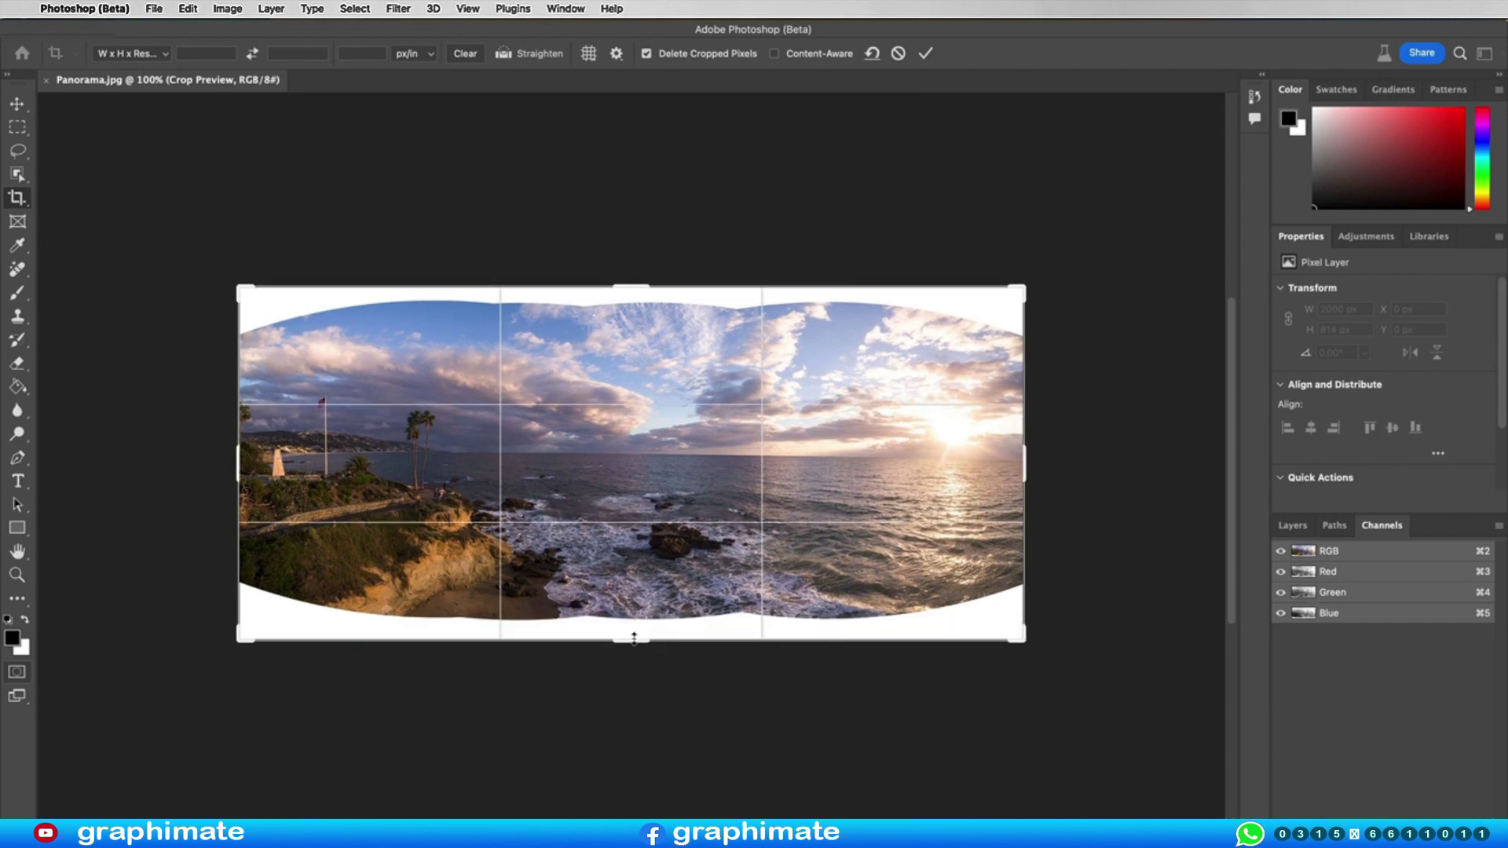
key("Return")
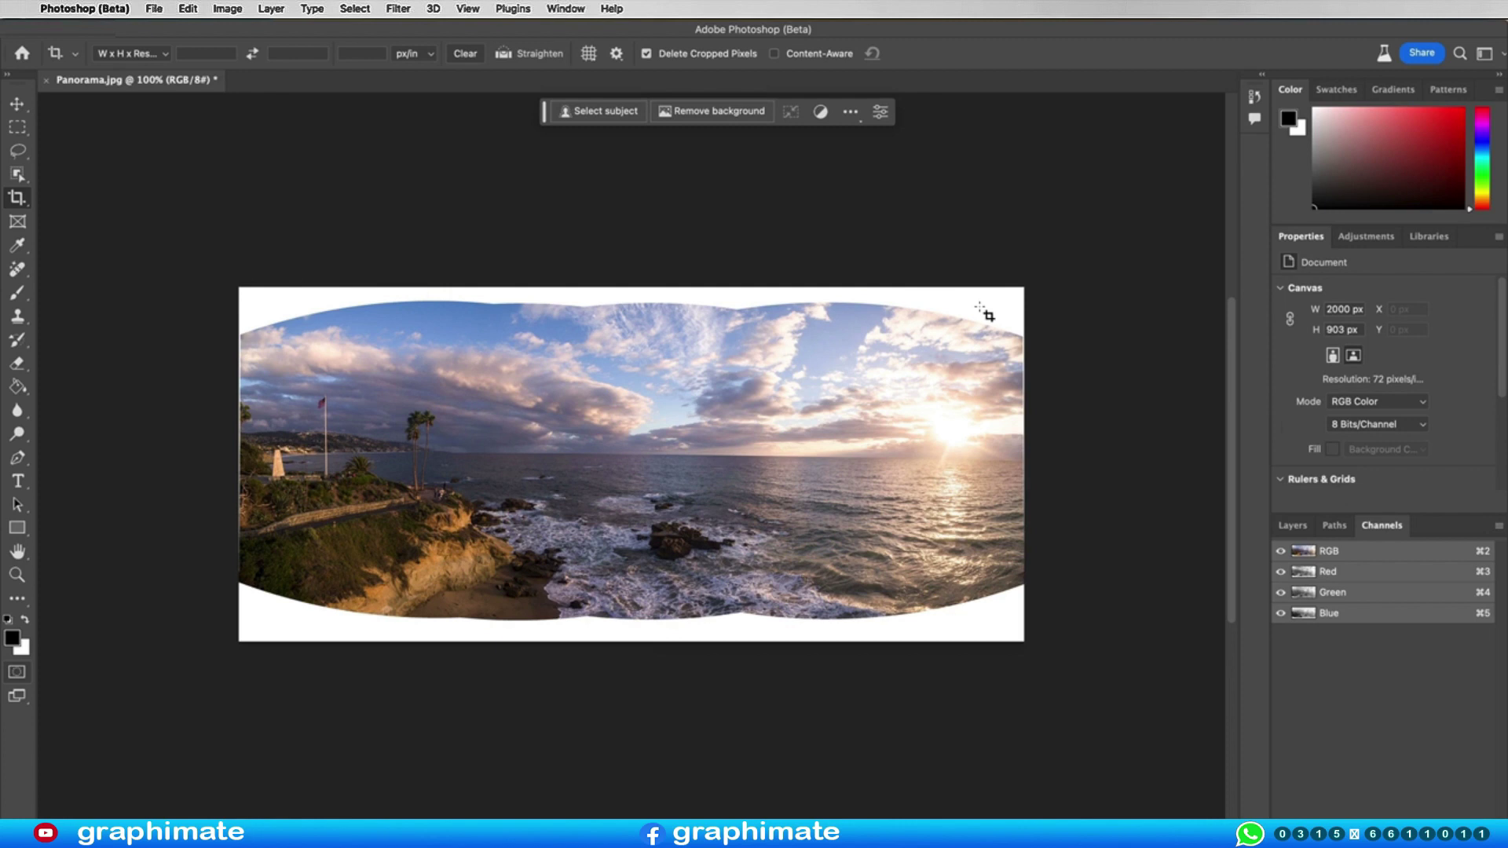
left_click(18, 127)
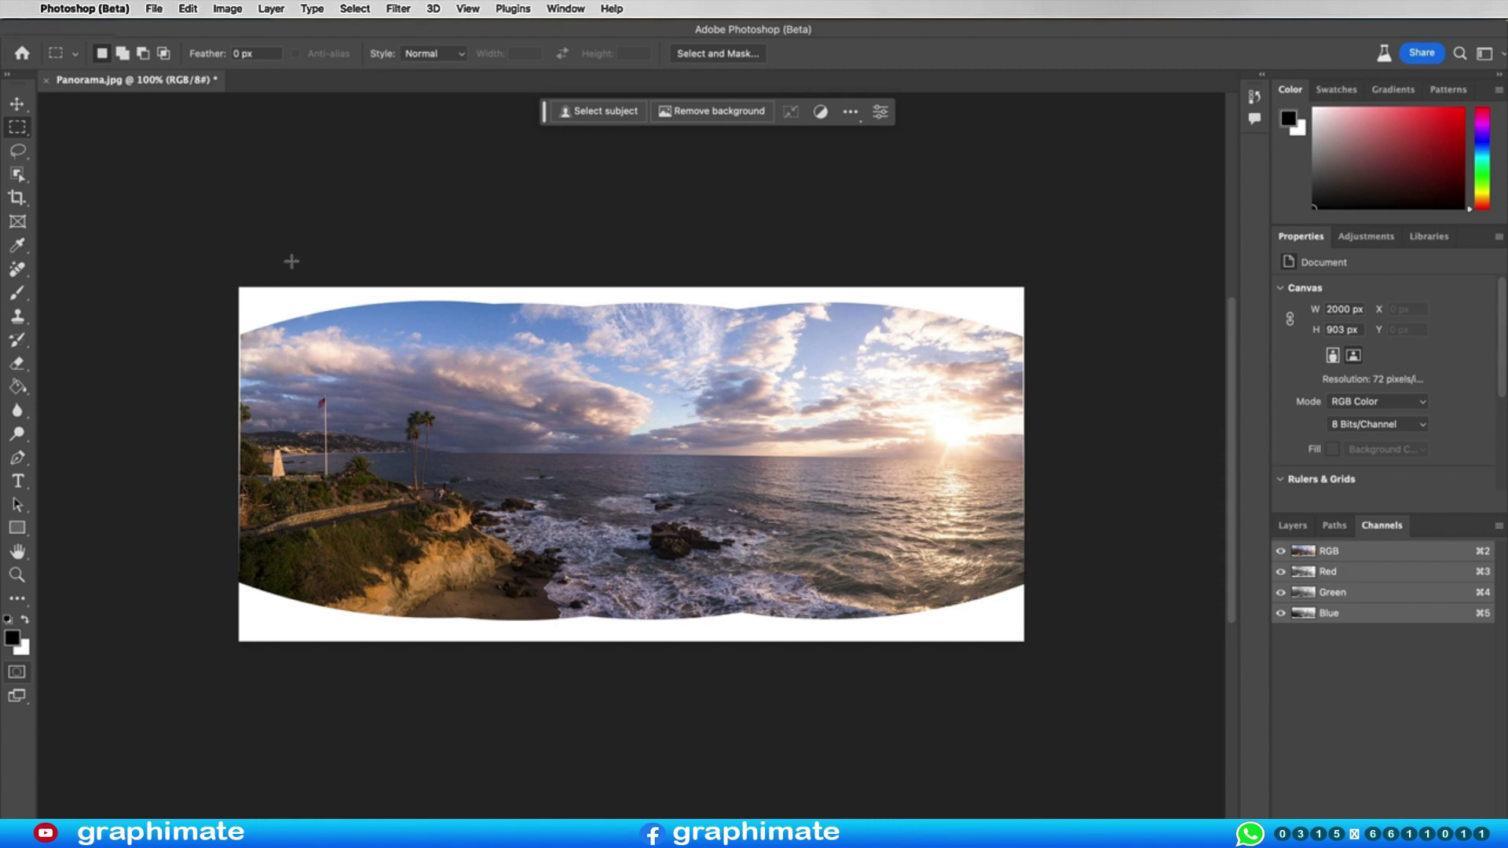
- Fill the white band above the panorama with generated cloudy sky using an empty prompt
left_click_drag(232, 265, 1033, 339)
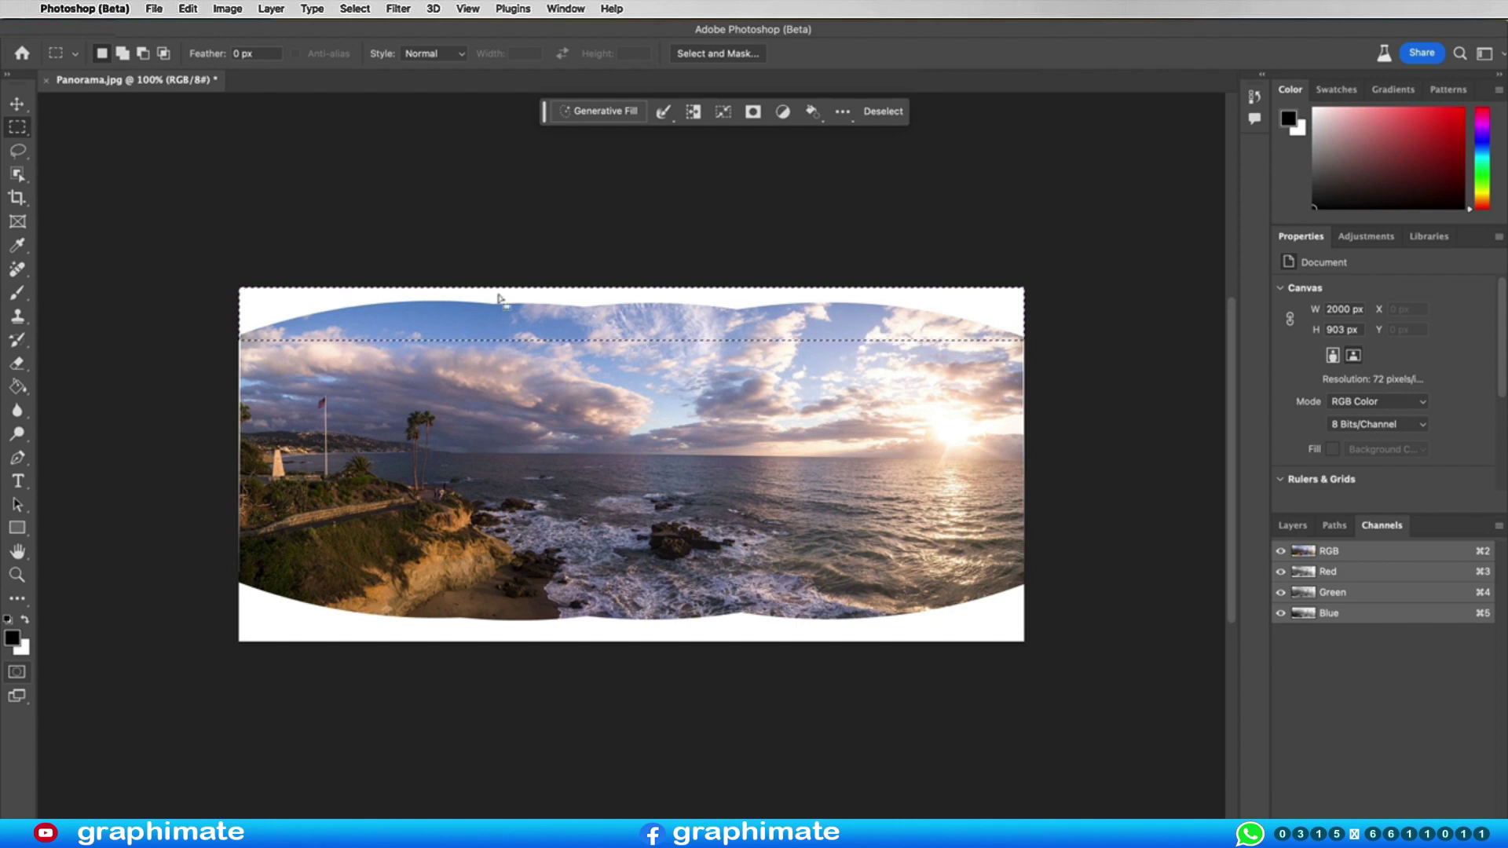
left_click(597, 111)
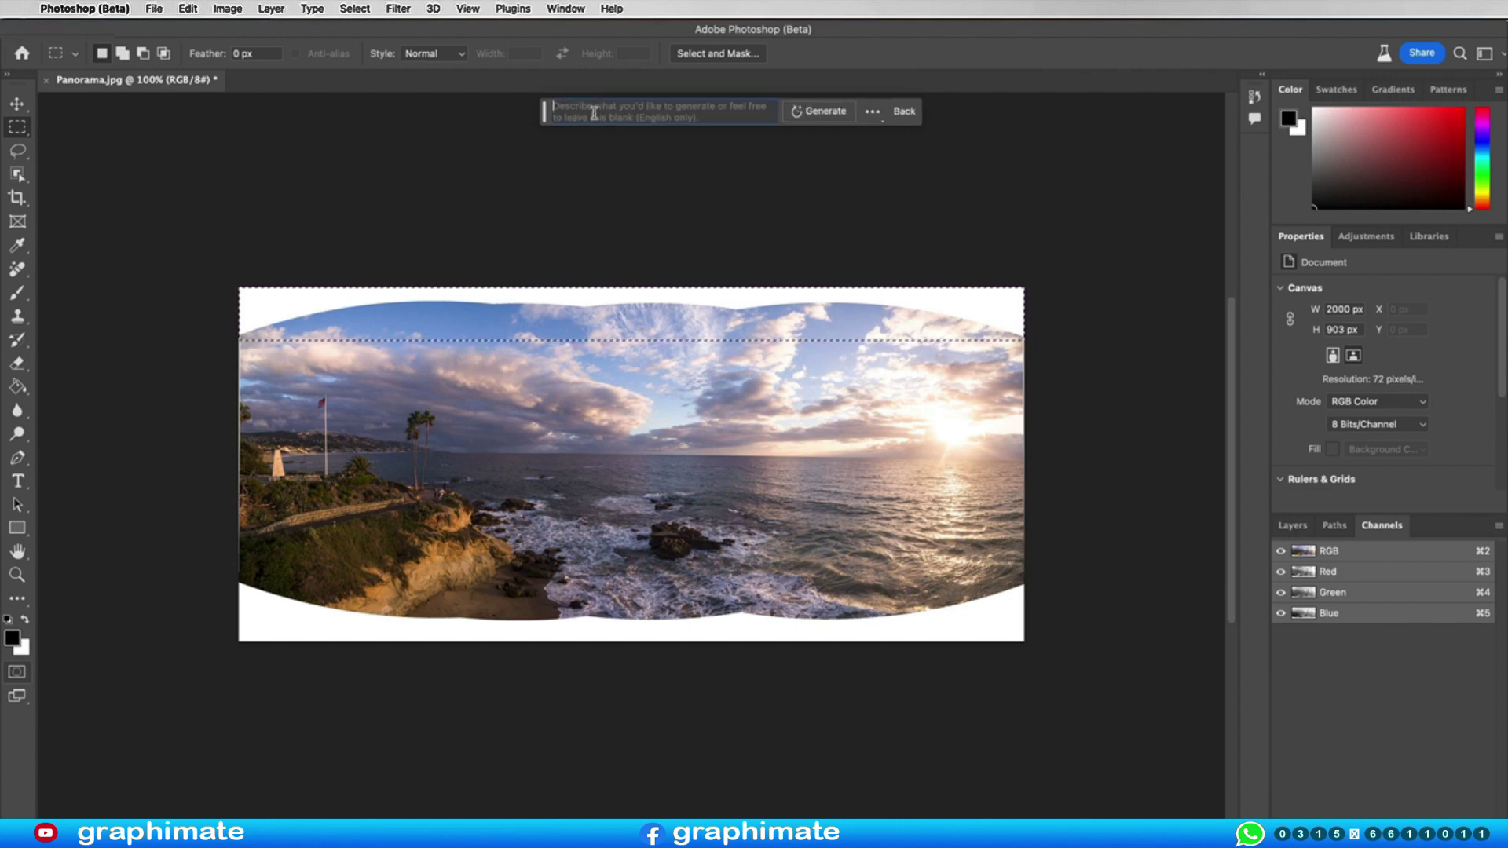
left_click(810, 114)
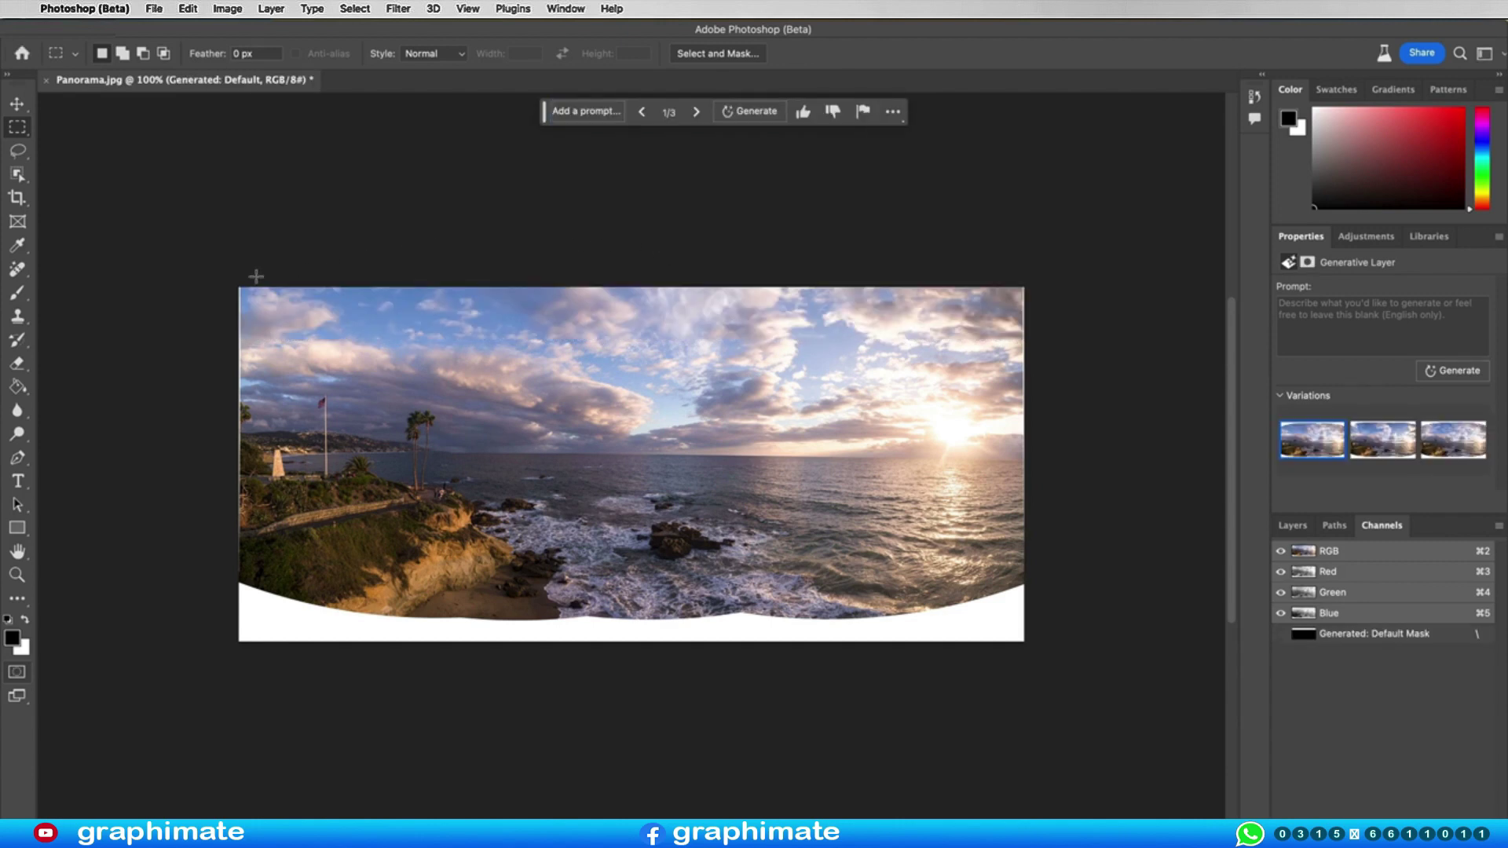
- Fill the lower-left white gap at the panorama's bottom with generated rocks and surf
mouse_move(1044, 656)
left_mouse_down()
mouse_move(219, 606)
mouse_move(188, 579)
left_mouse_up()
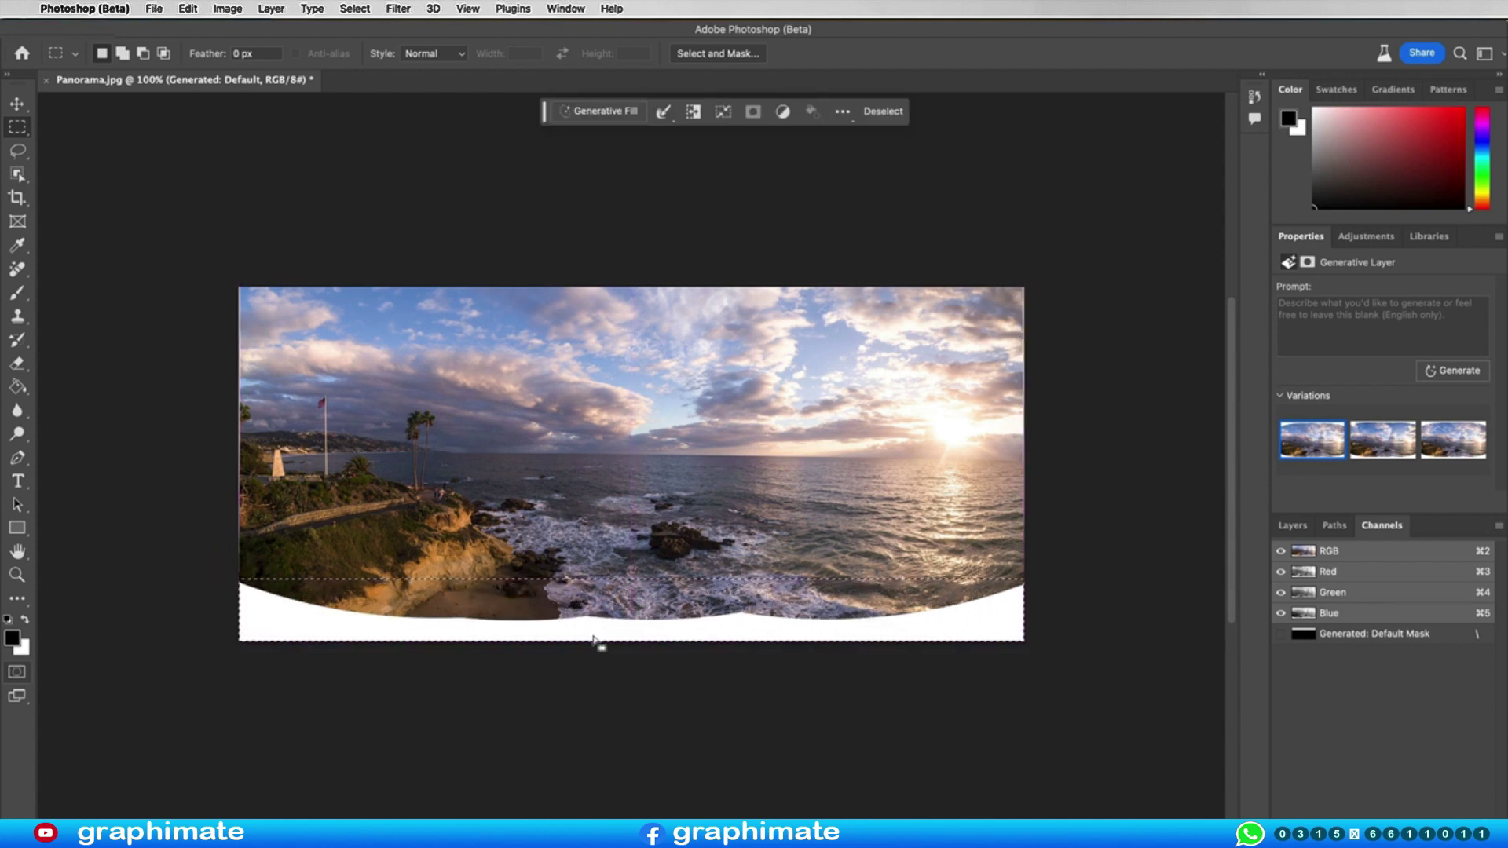
key("ctrl+d")
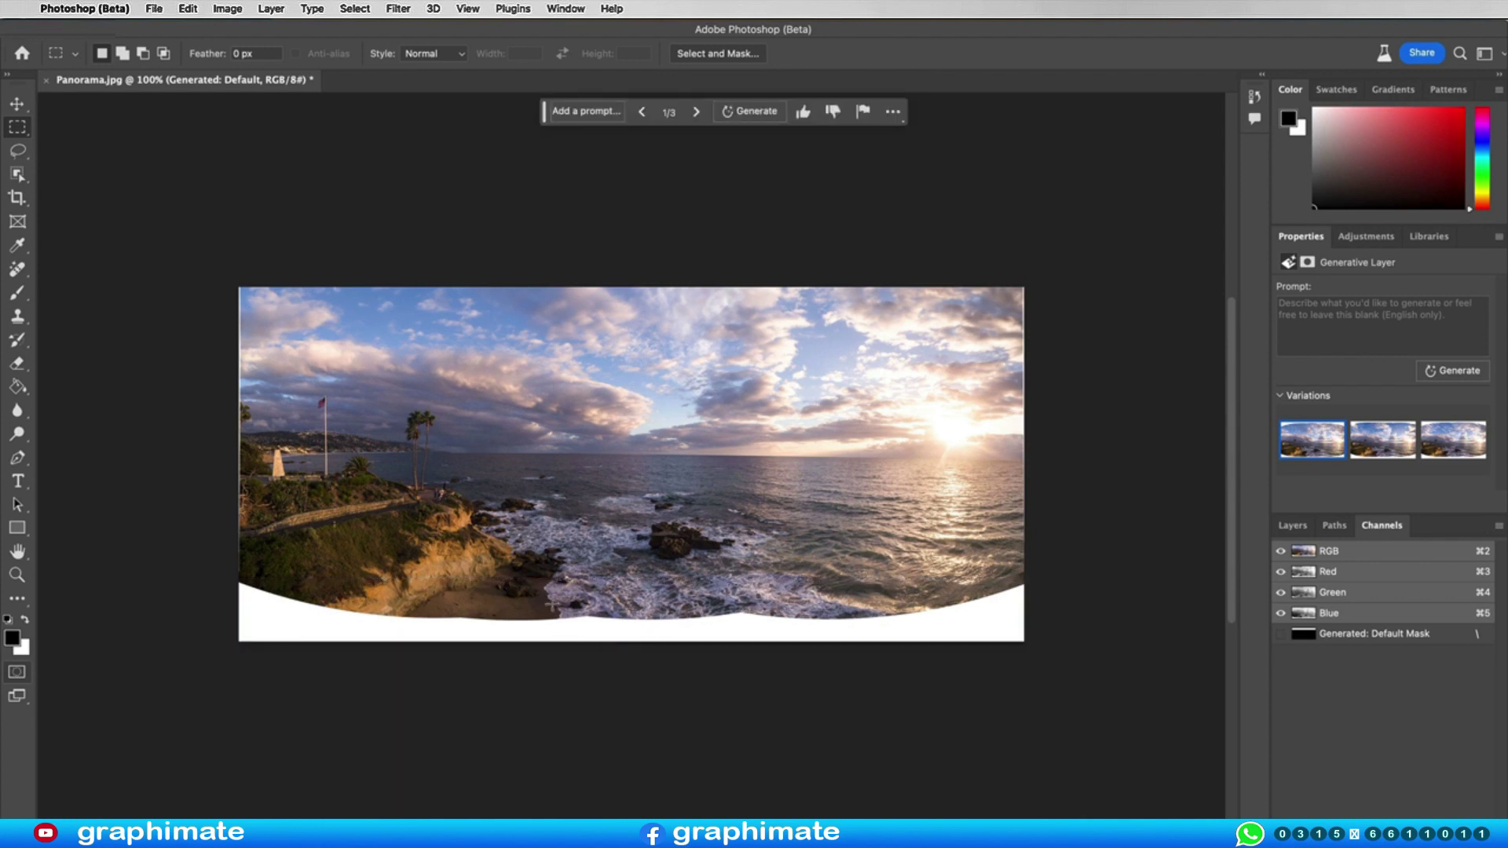
mouse_move(550, 608)
left_mouse_down()
mouse_move(185, 579)
mouse_move(541, 662)
left_mouse_up()
left_click_drag(571, 669, 613, 673)
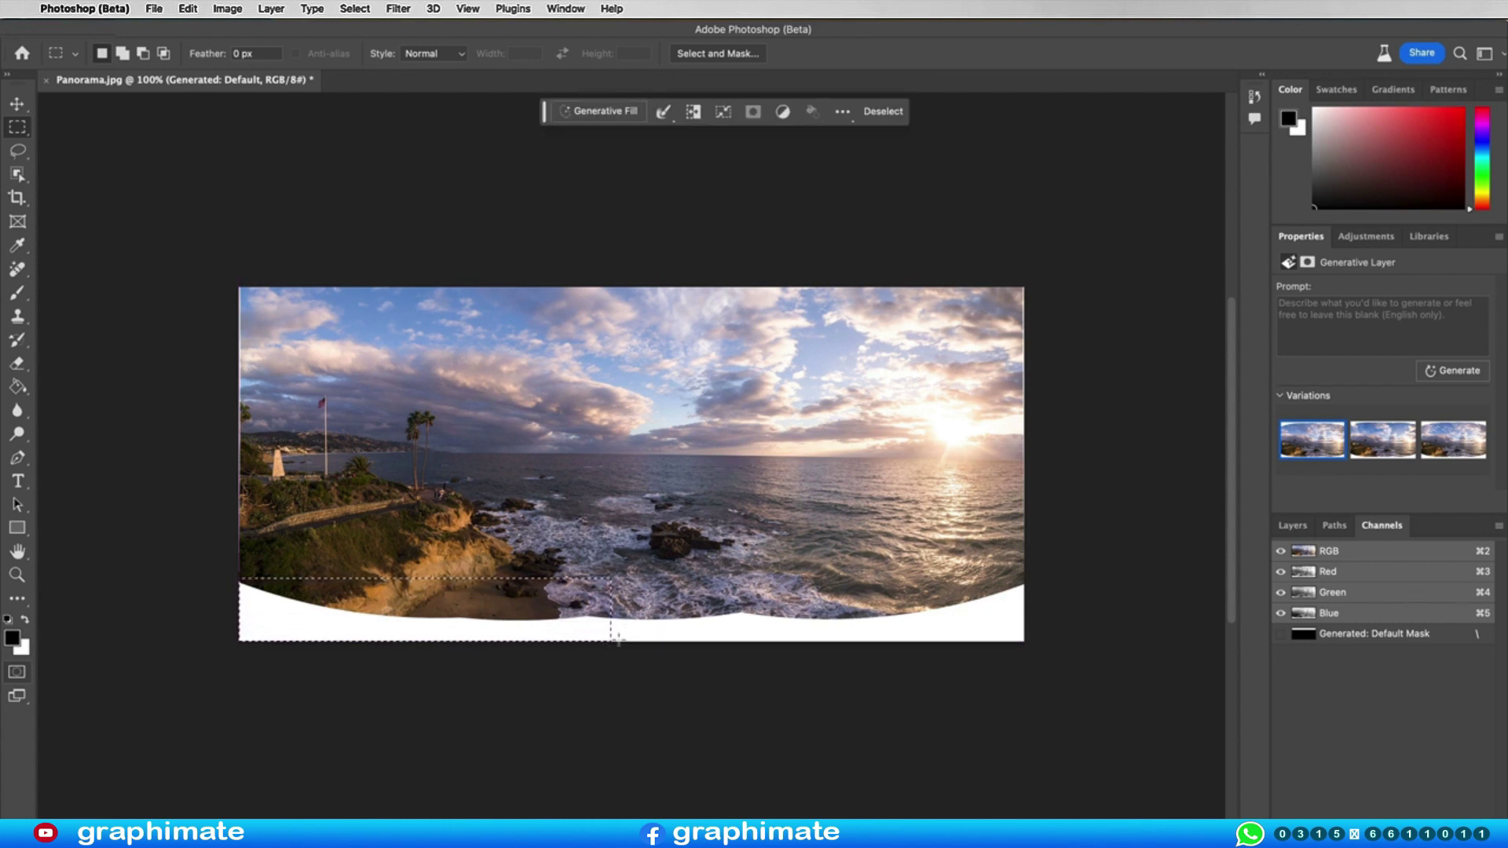
left_click(603, 111)
left_click(821, 110)
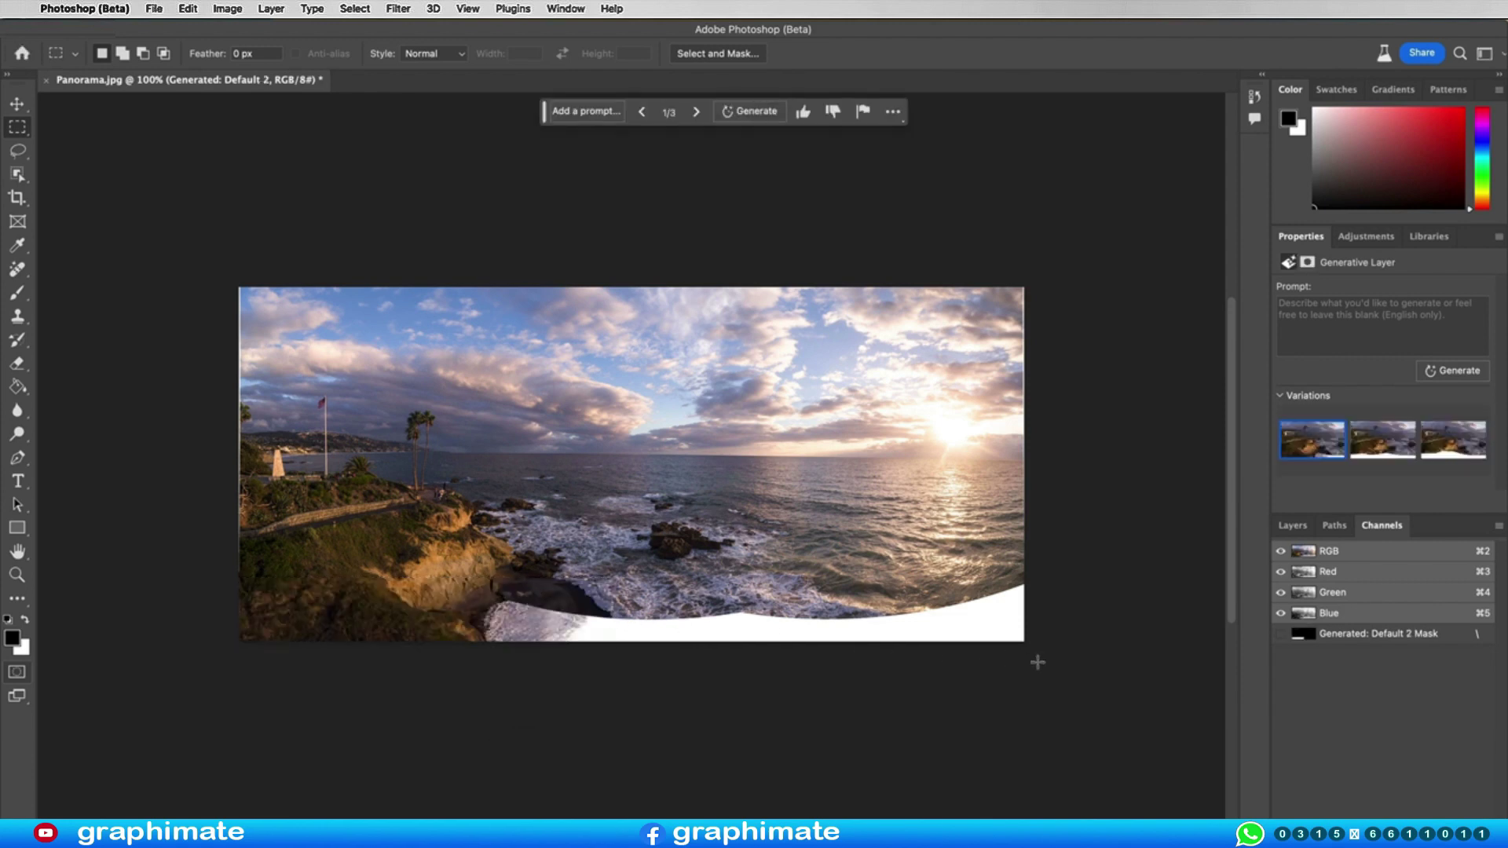
- Fill the remaining lower-right bottom gap with generated surf and rocks
left_click_drag(1038, 662, 515, 593)
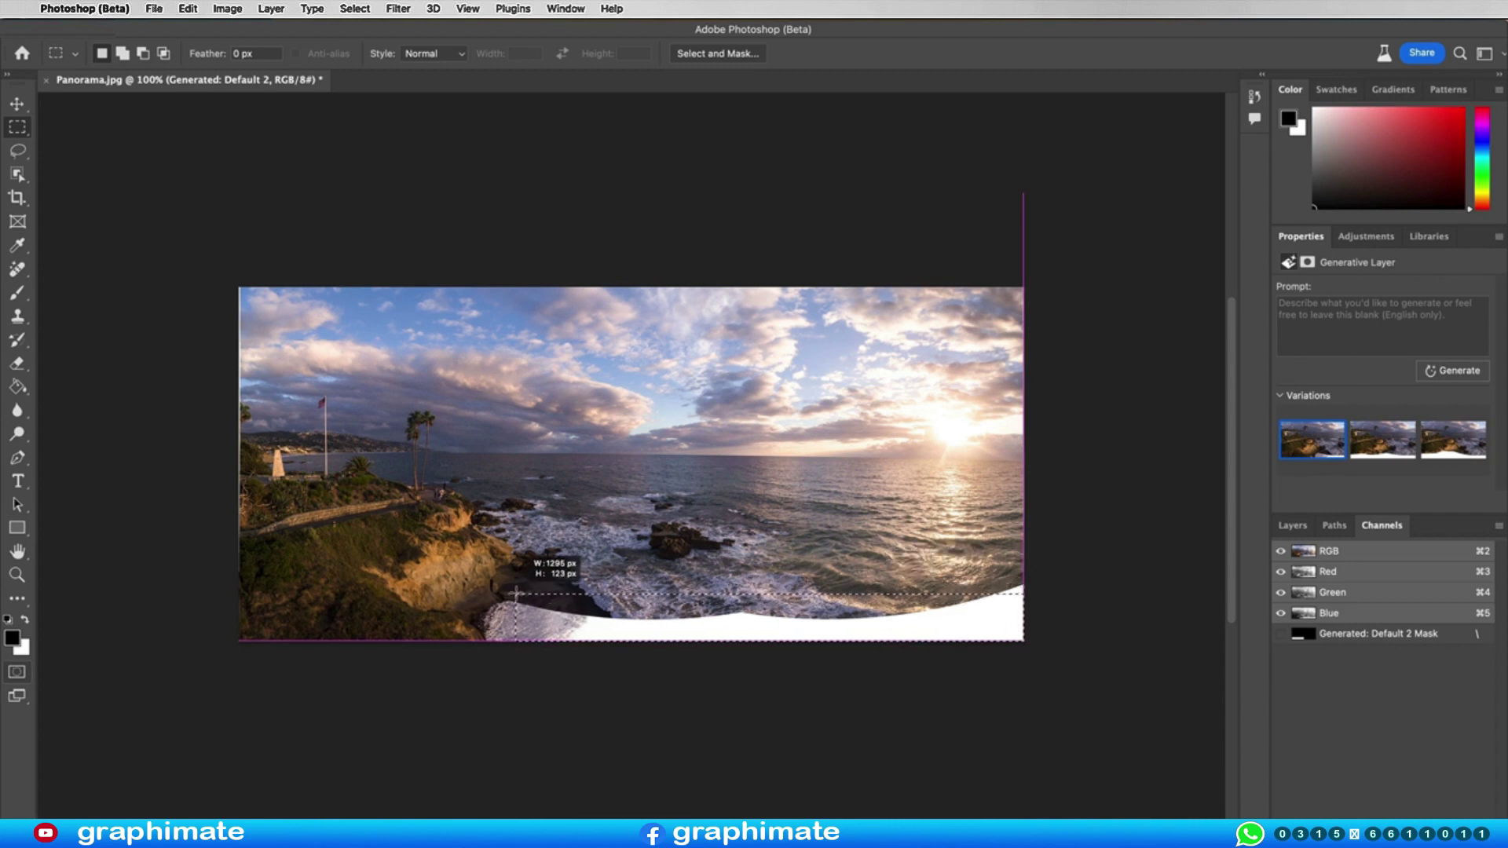
left_click_drag(515, 593, 529, 596)
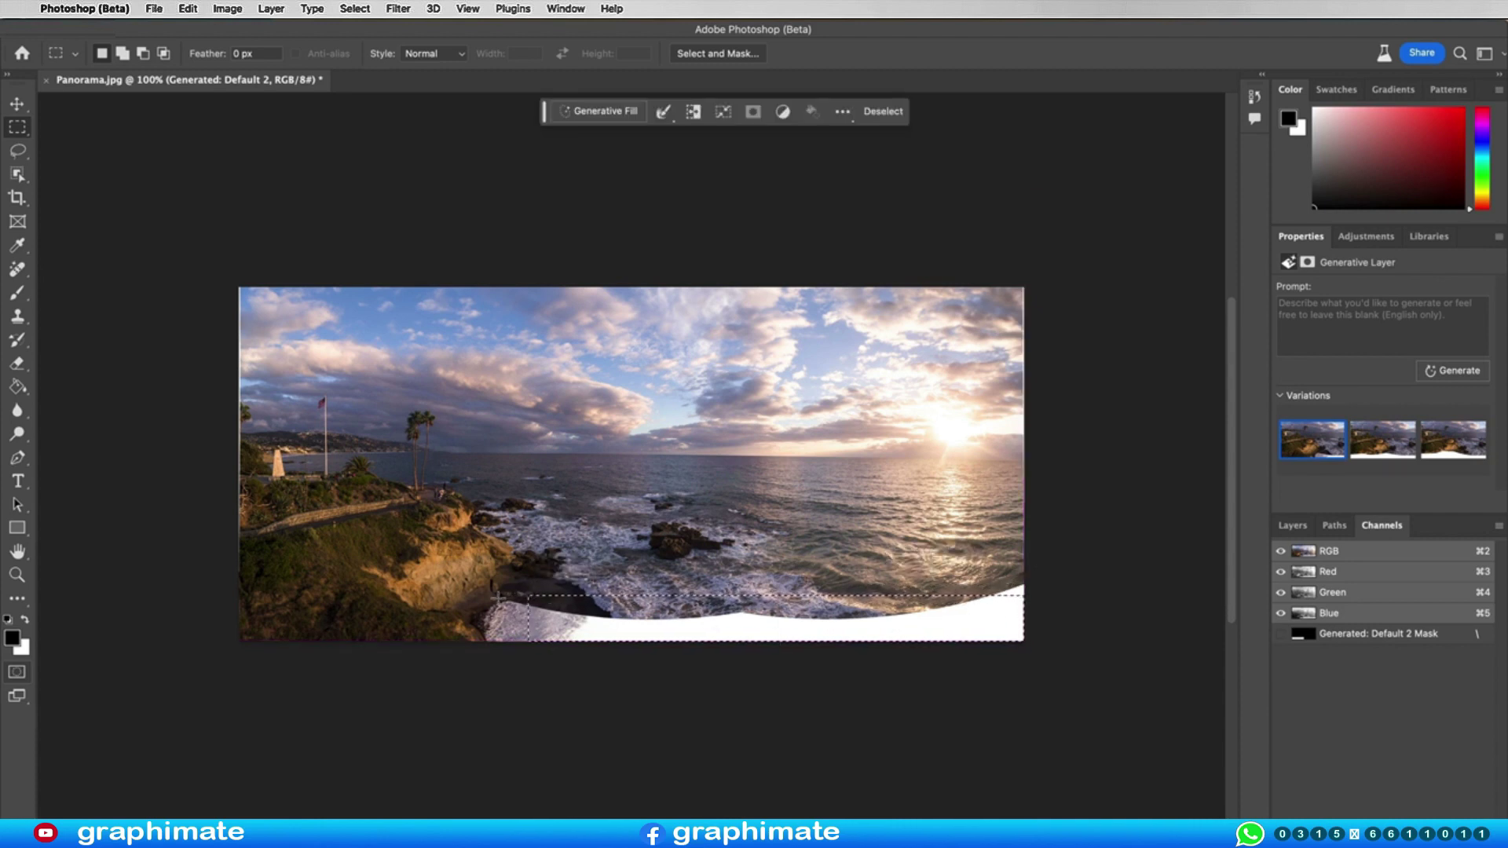
left_click_drag(1031, 579, 493, 650)
left_click(603, 112)
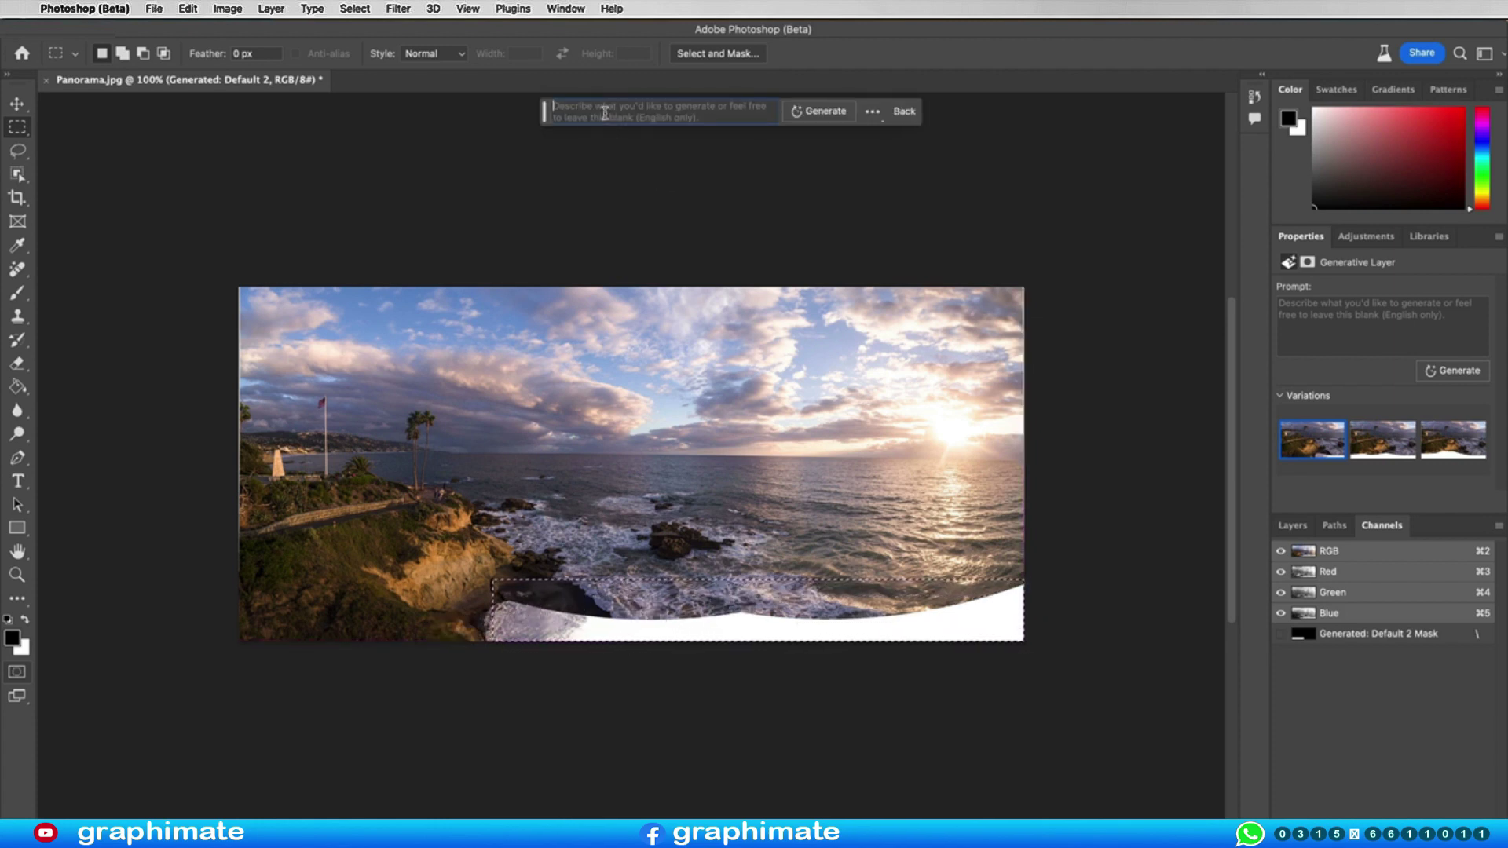
left_click(811, 111)
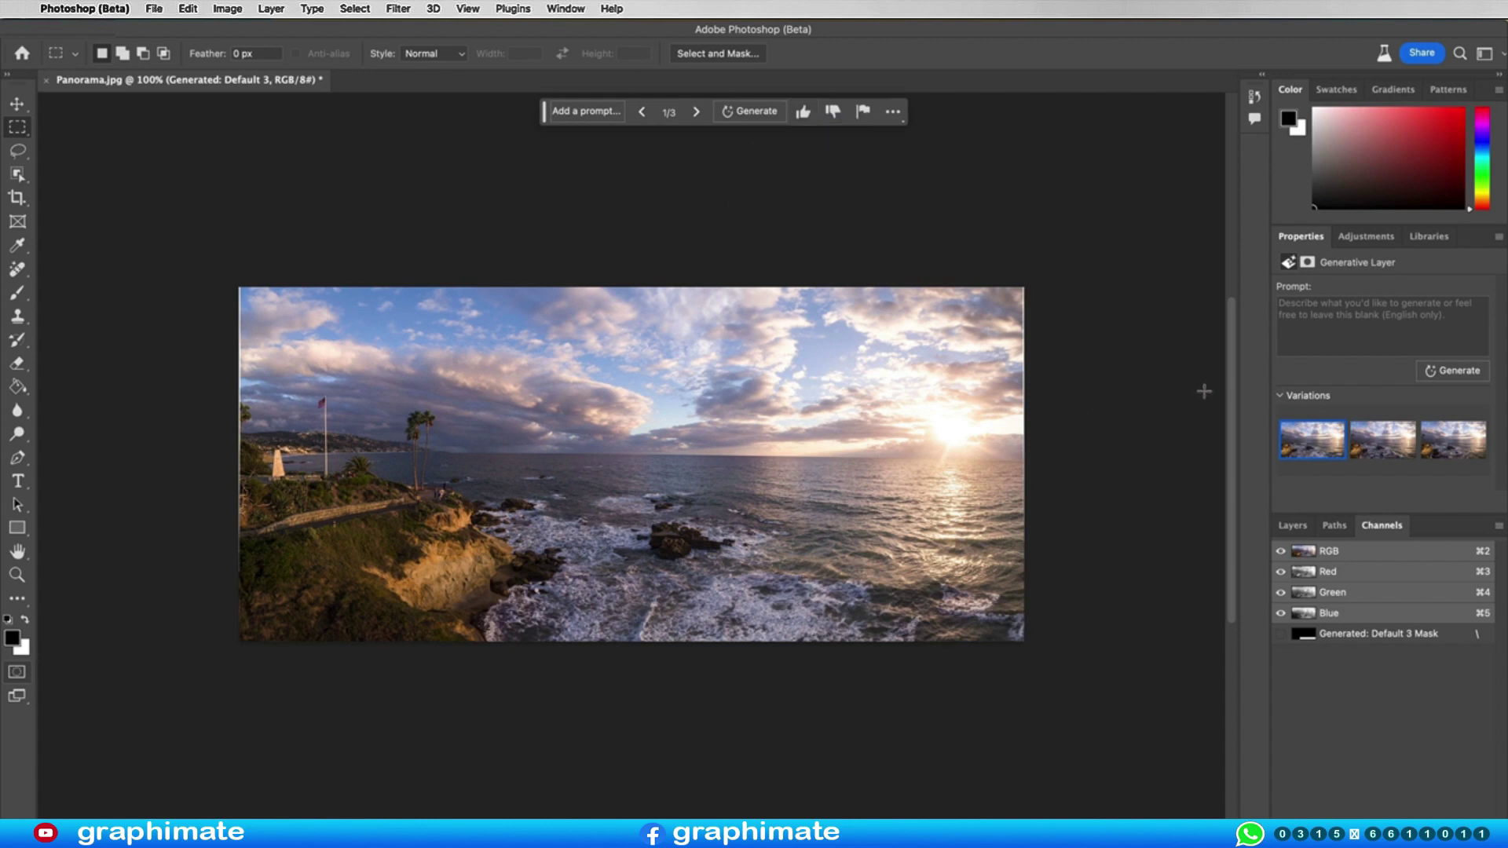
- Compare the bottom fill's three variations and keep variation 1
left_click(1375, 451)
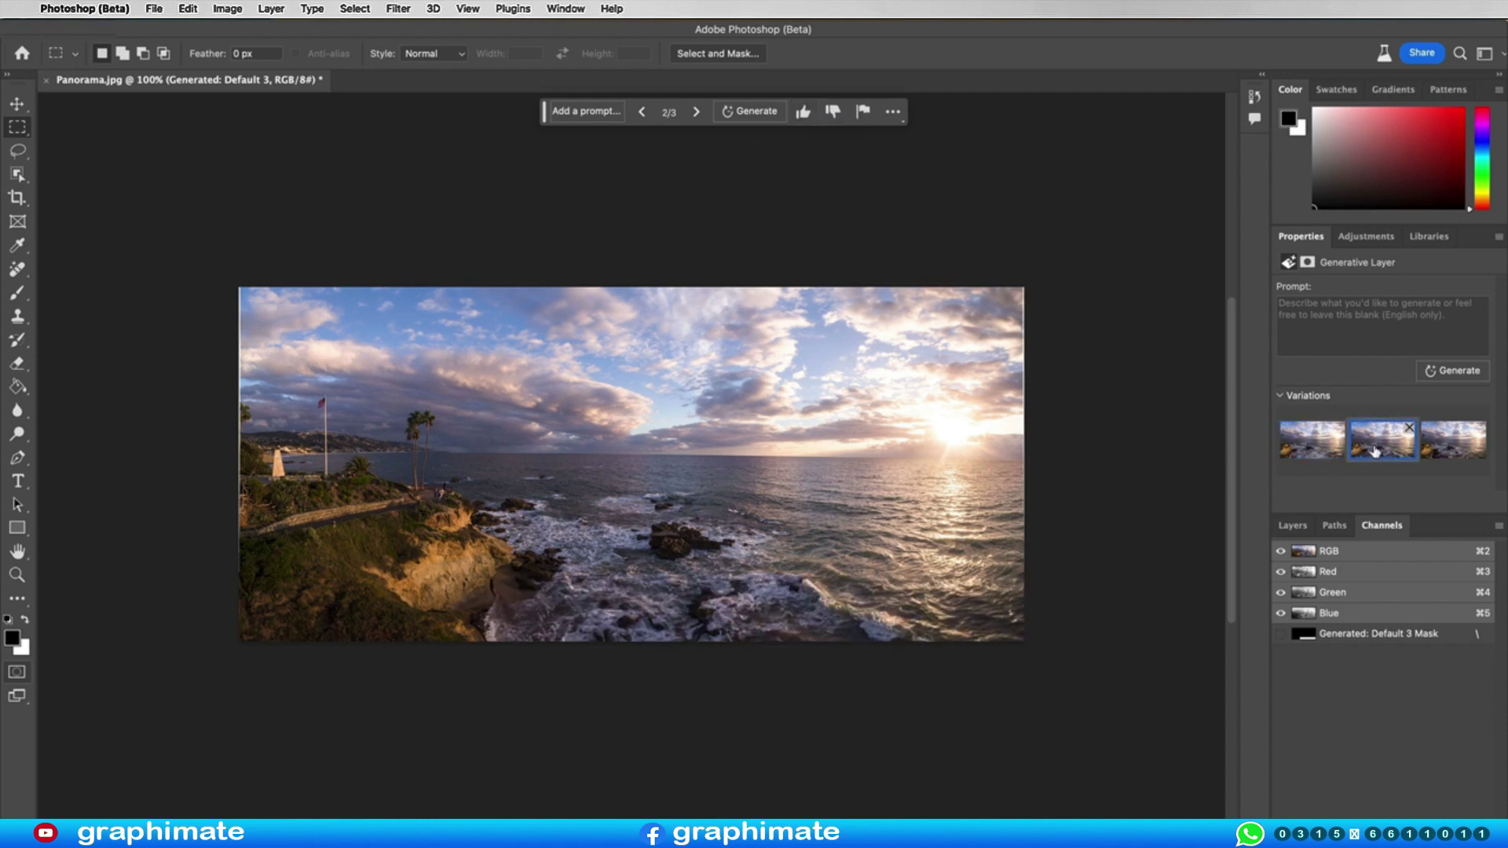
left_click(1444, 445)
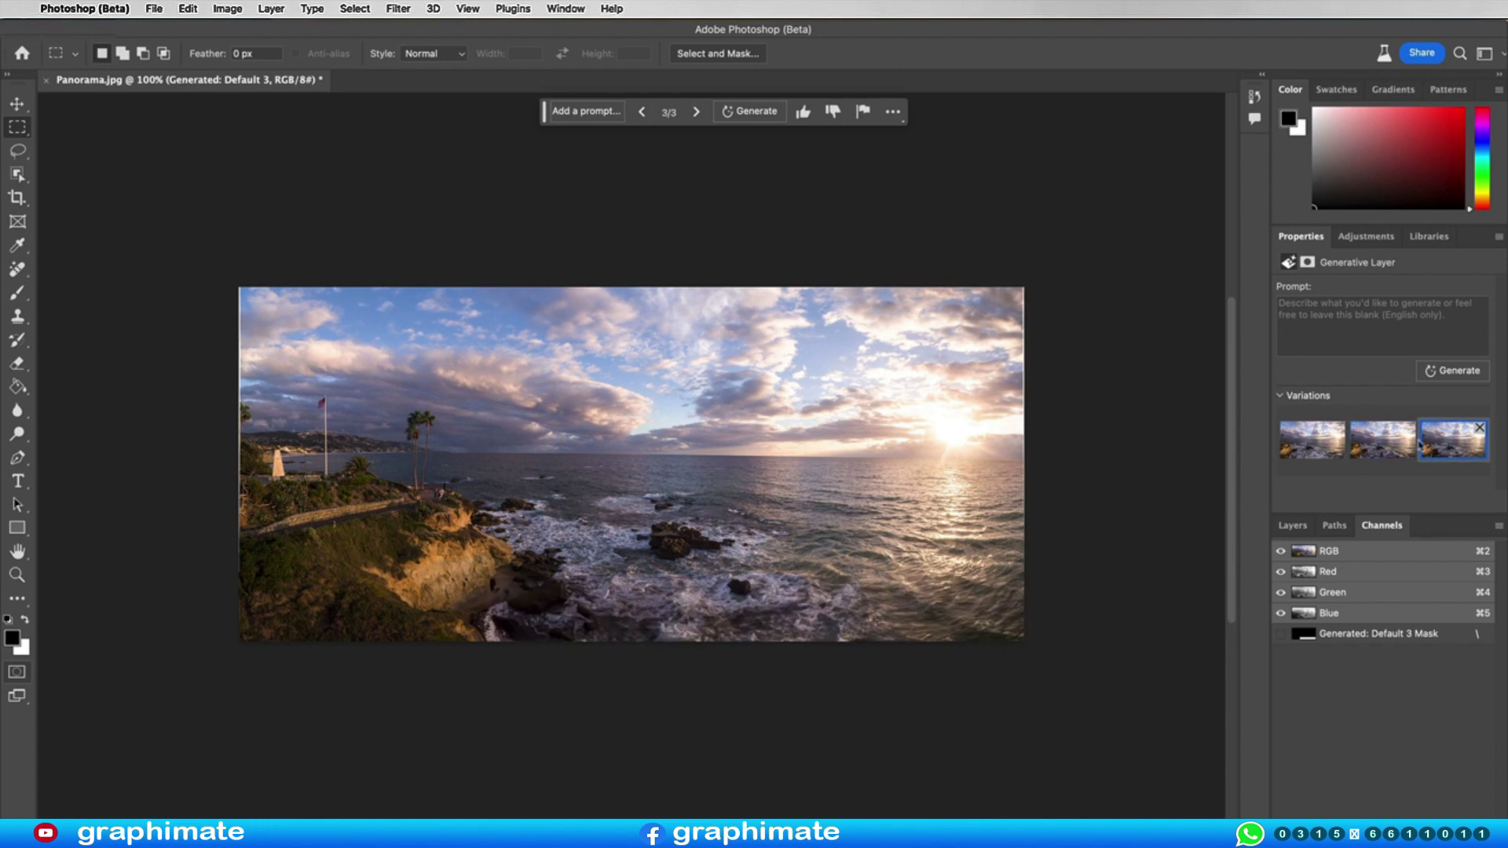
left_click(1354, 449)
left_click(1308, 447)
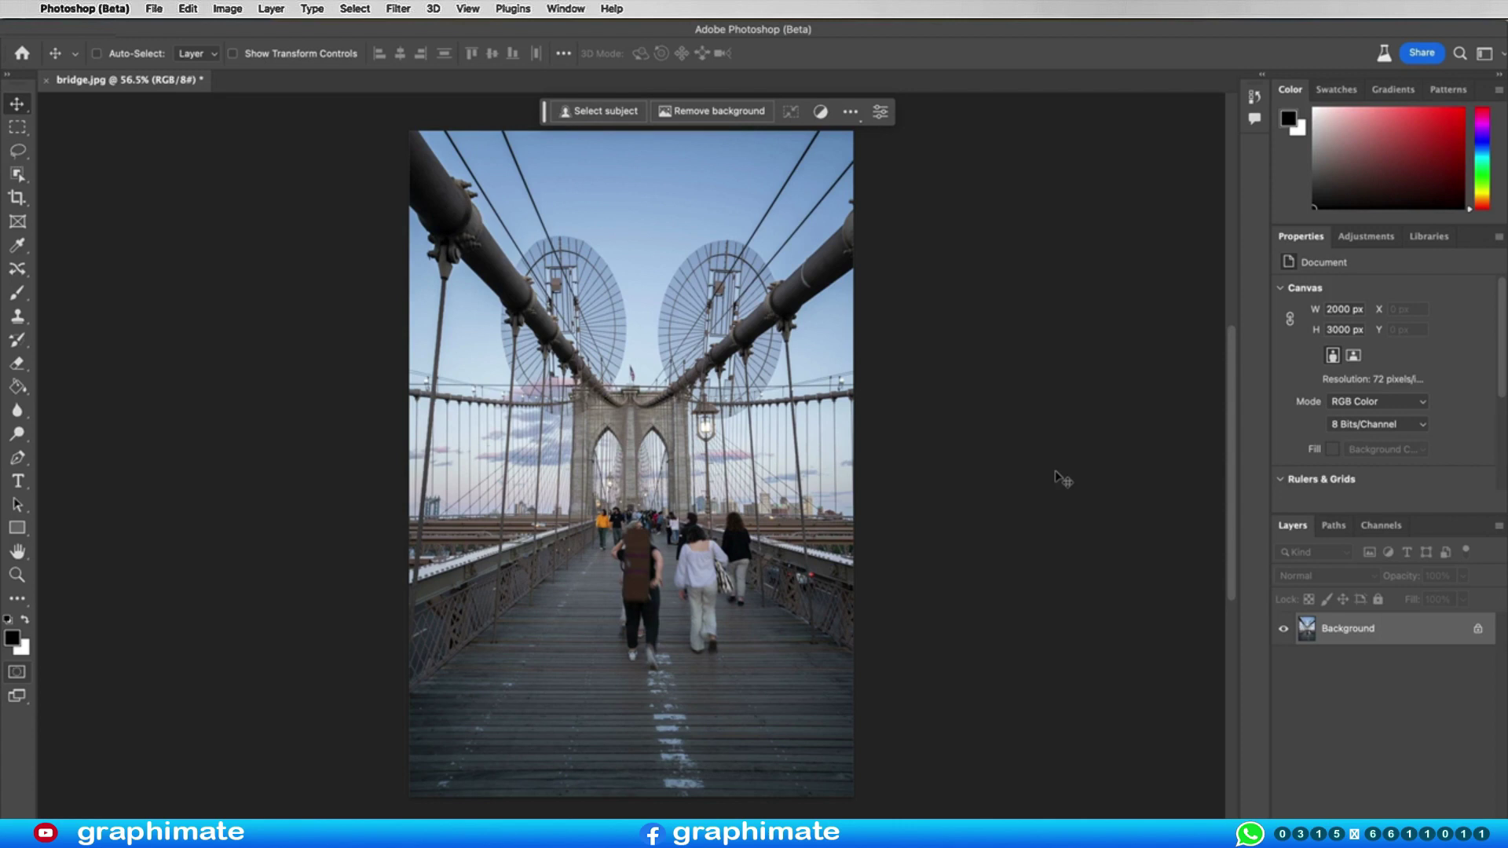
- Erase the walking people on the bridge walkway with a lasso selection and empty-prompt Generative Fill
left_click(19, 153)
right_click(22, 160)
left_click(70, 149)
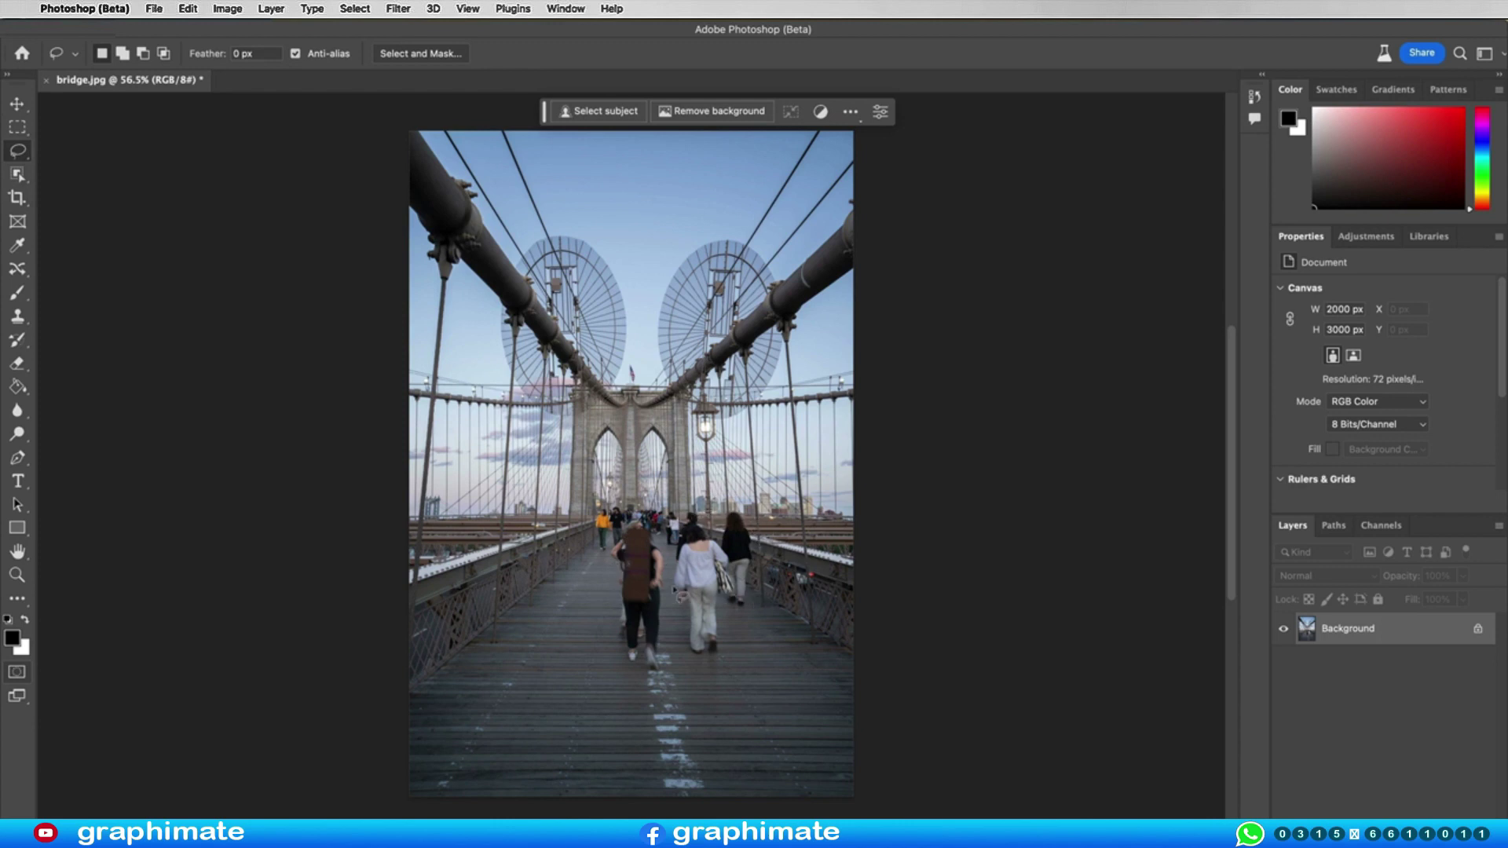
mouse_move(593, 518)
left_mouse_down()
mouse_move(633, 678)
mouse_move(754, 617)
mouse_move(664, 514)
mouse_move(591, 516)
left_mouse_up()
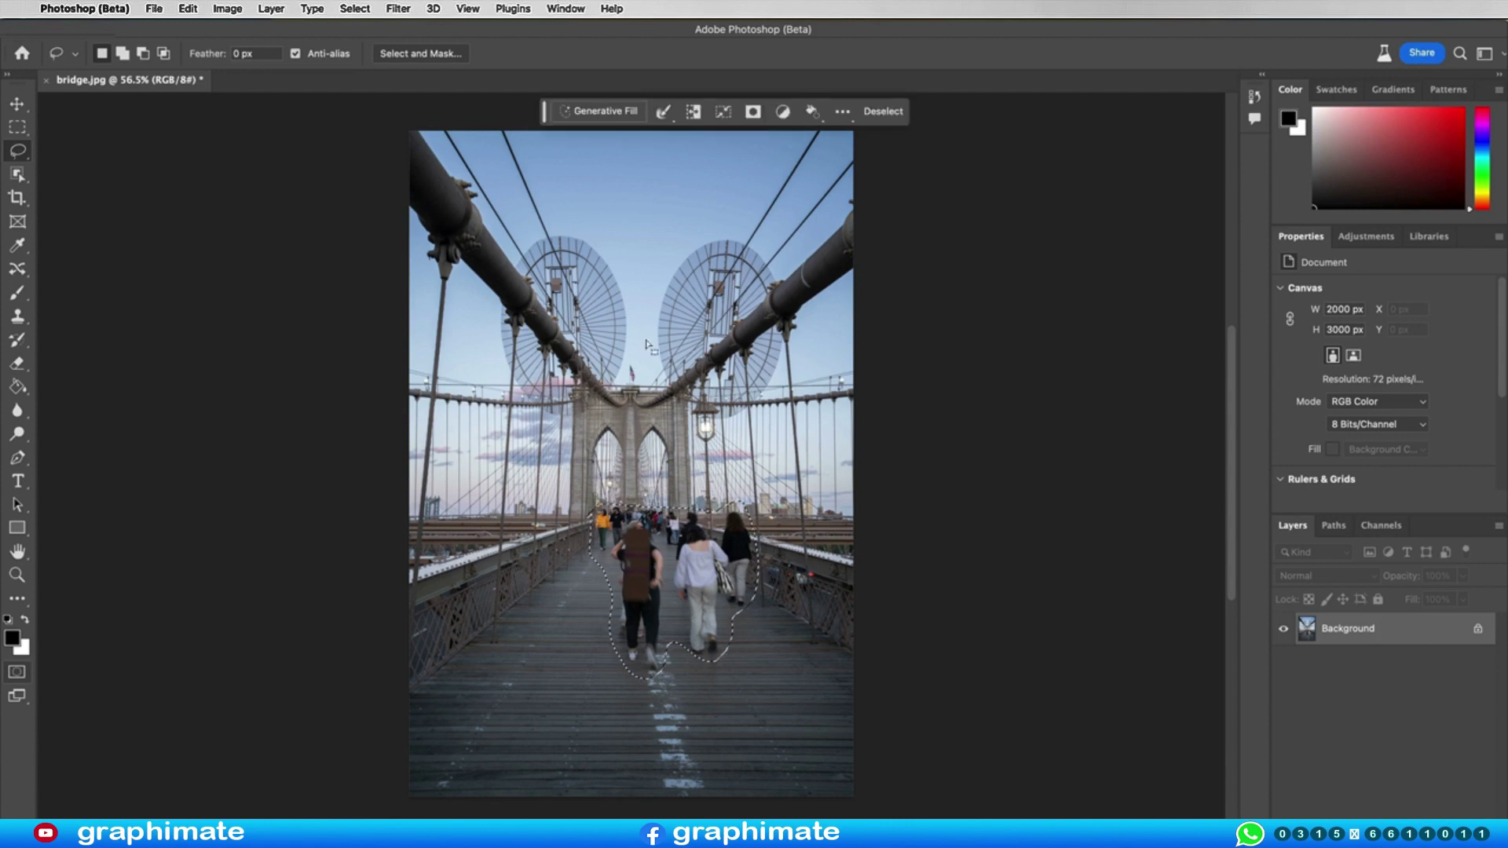
left_click(593, 113)
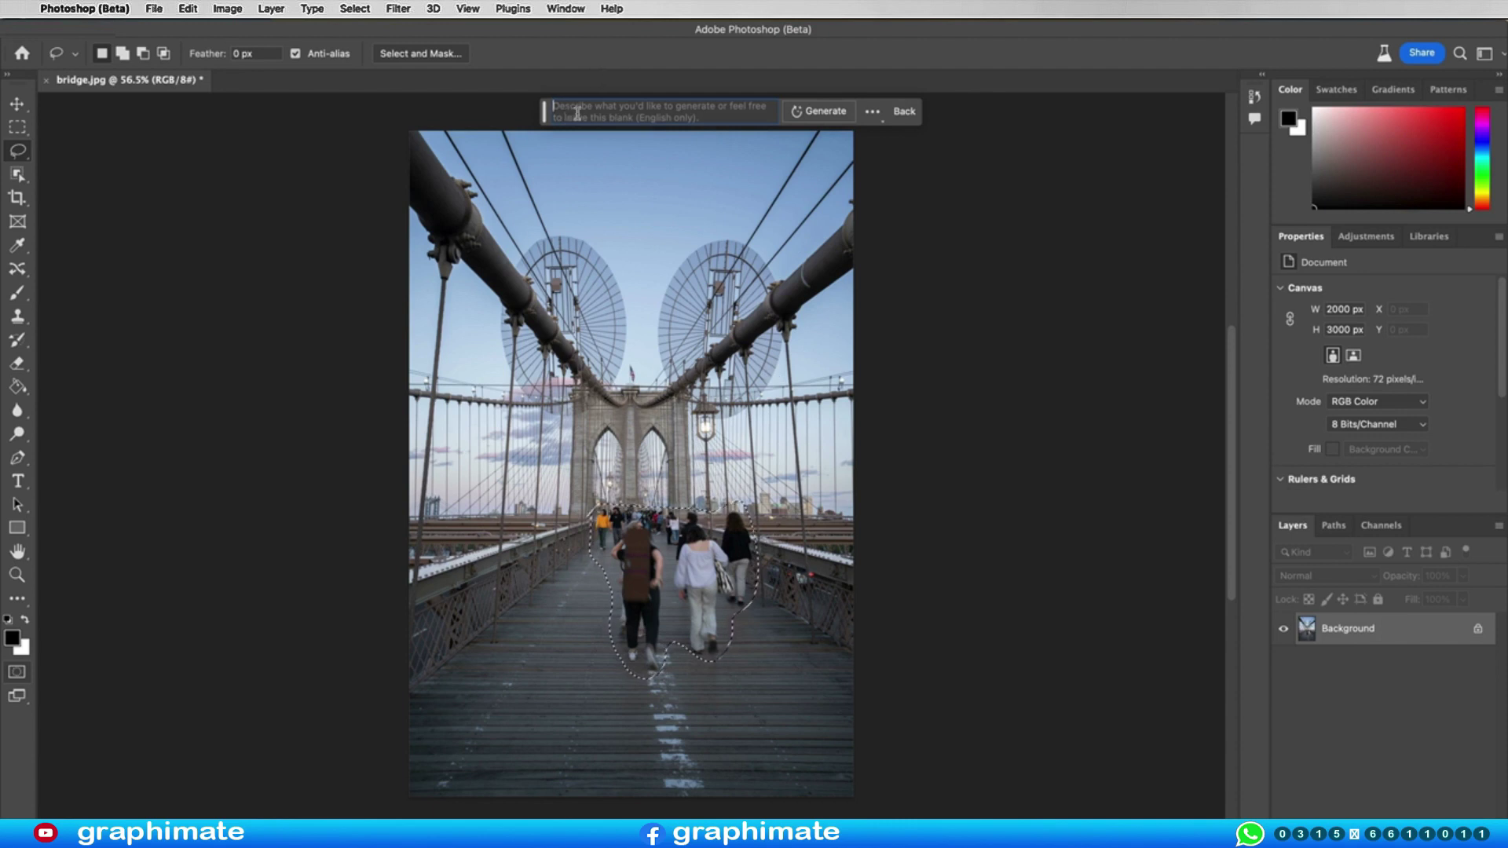
left_click(811, 112)
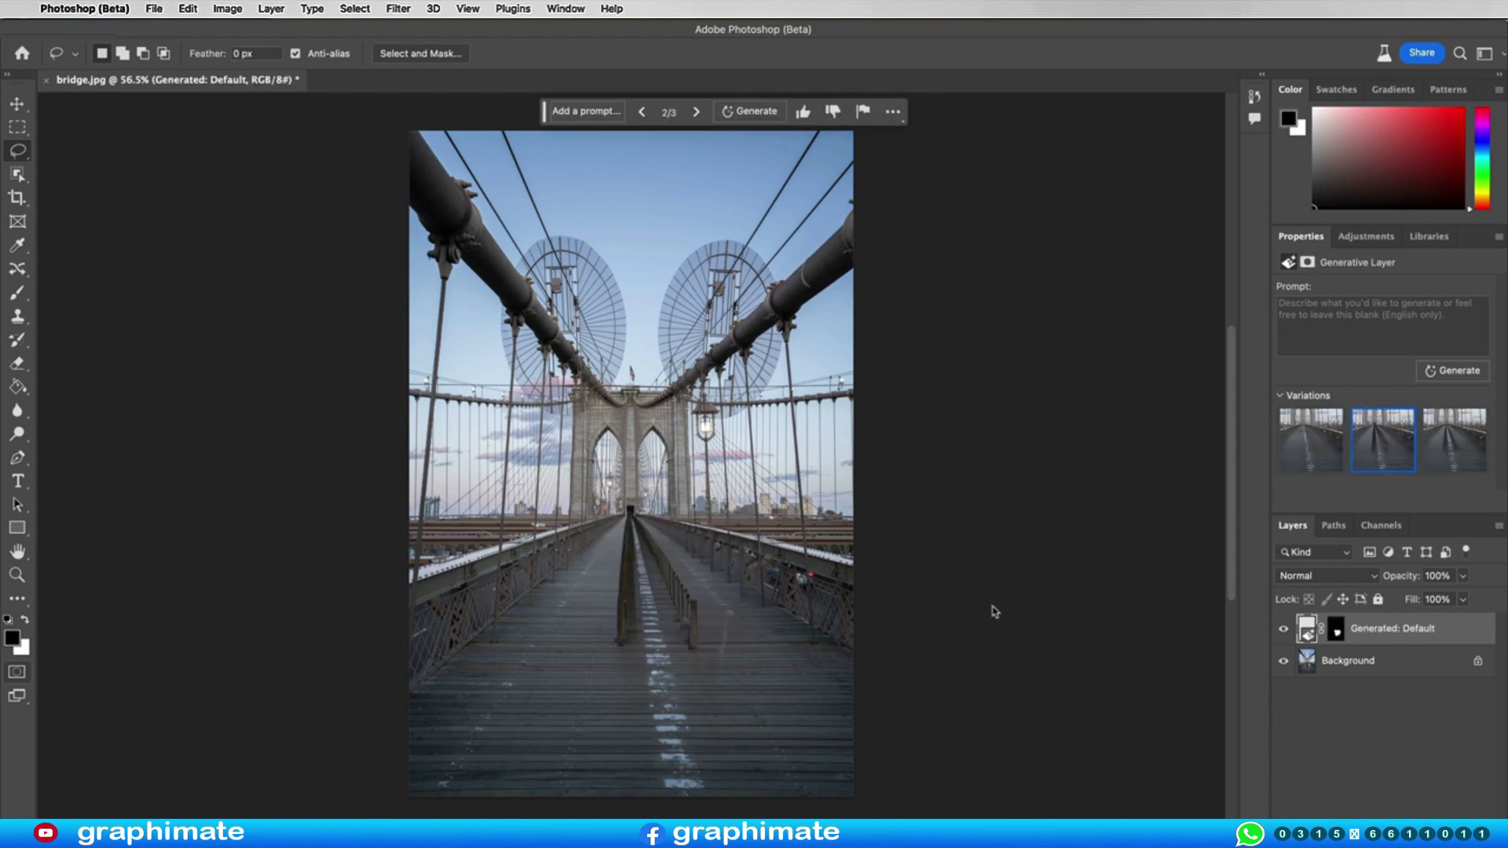
- Compare the three people-removal variations and keep the third
left_click(1444, 445)
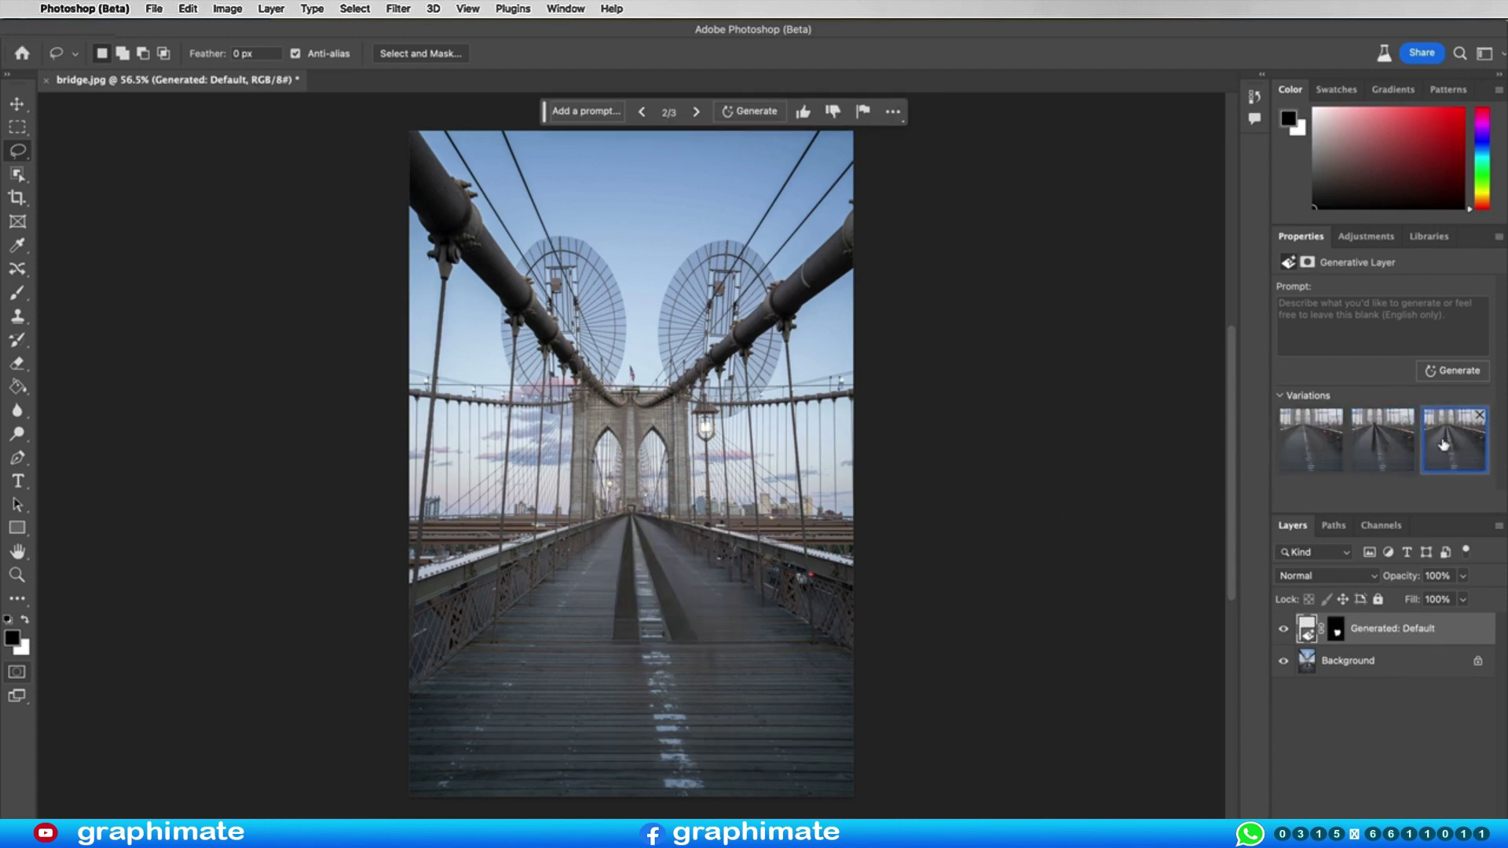
left_click(1325, 455)
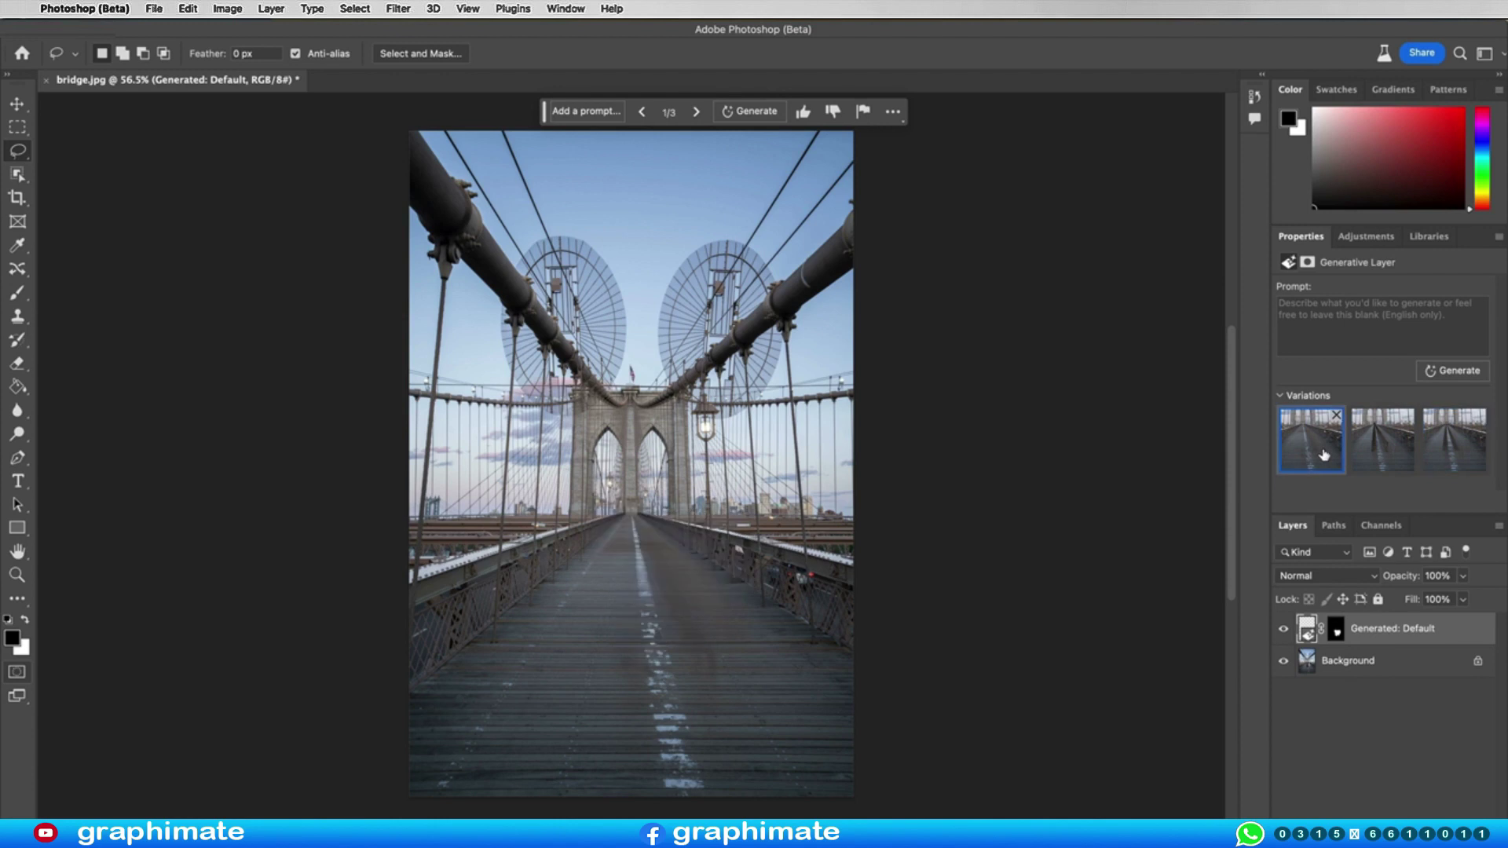
left_click(1373, 455)
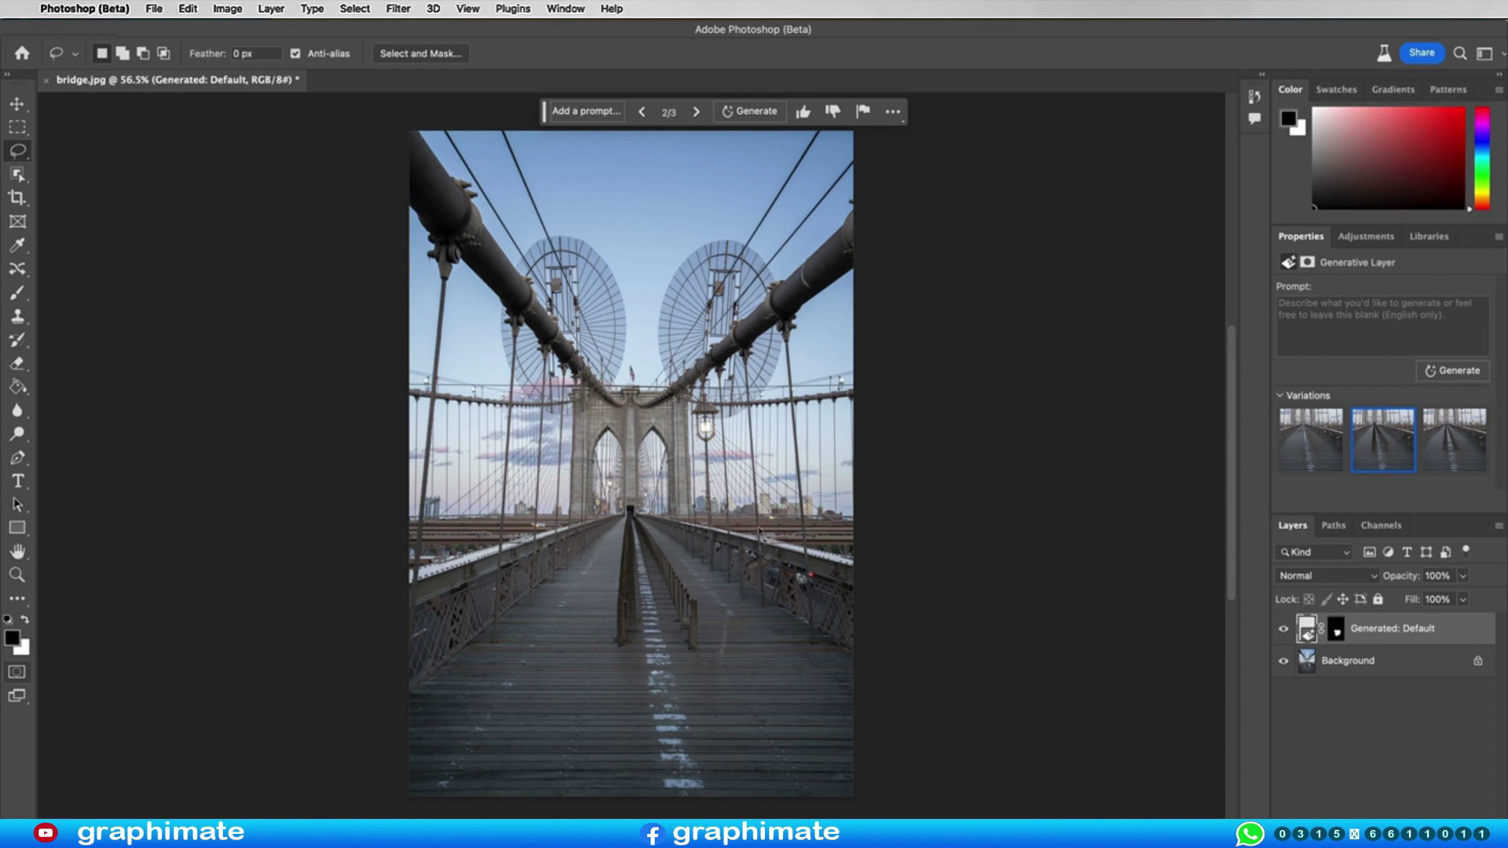
left_click(1446, 453)
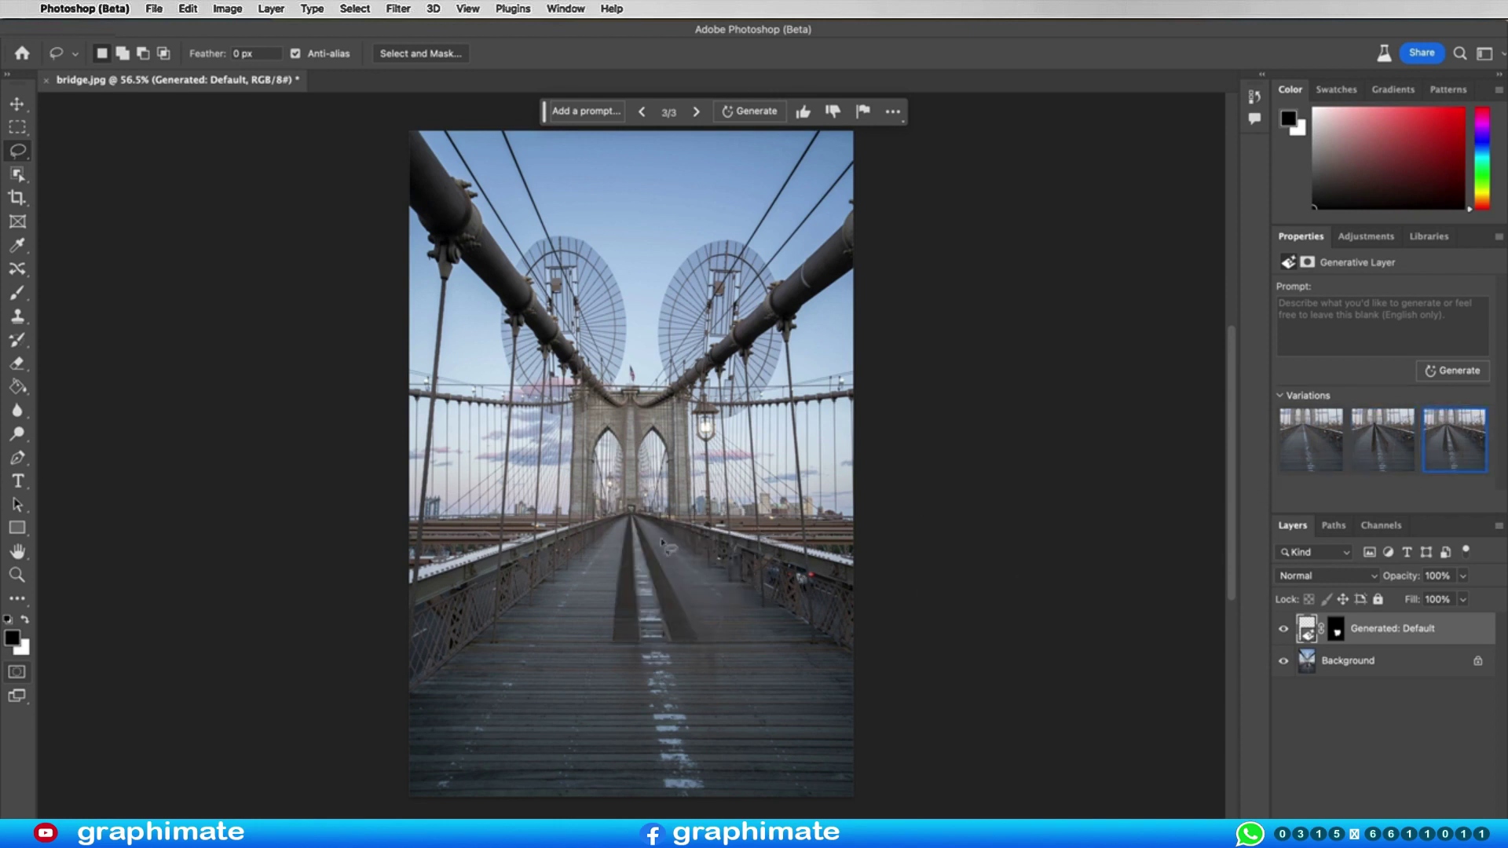
- Erase the walkway's central divider with a lasso selection and Generative Fill
mouse_move(630, 519)
left_mouse_down()
mouse_move(638, 660)
mouse_move(643, 539)
left_mouse_up()
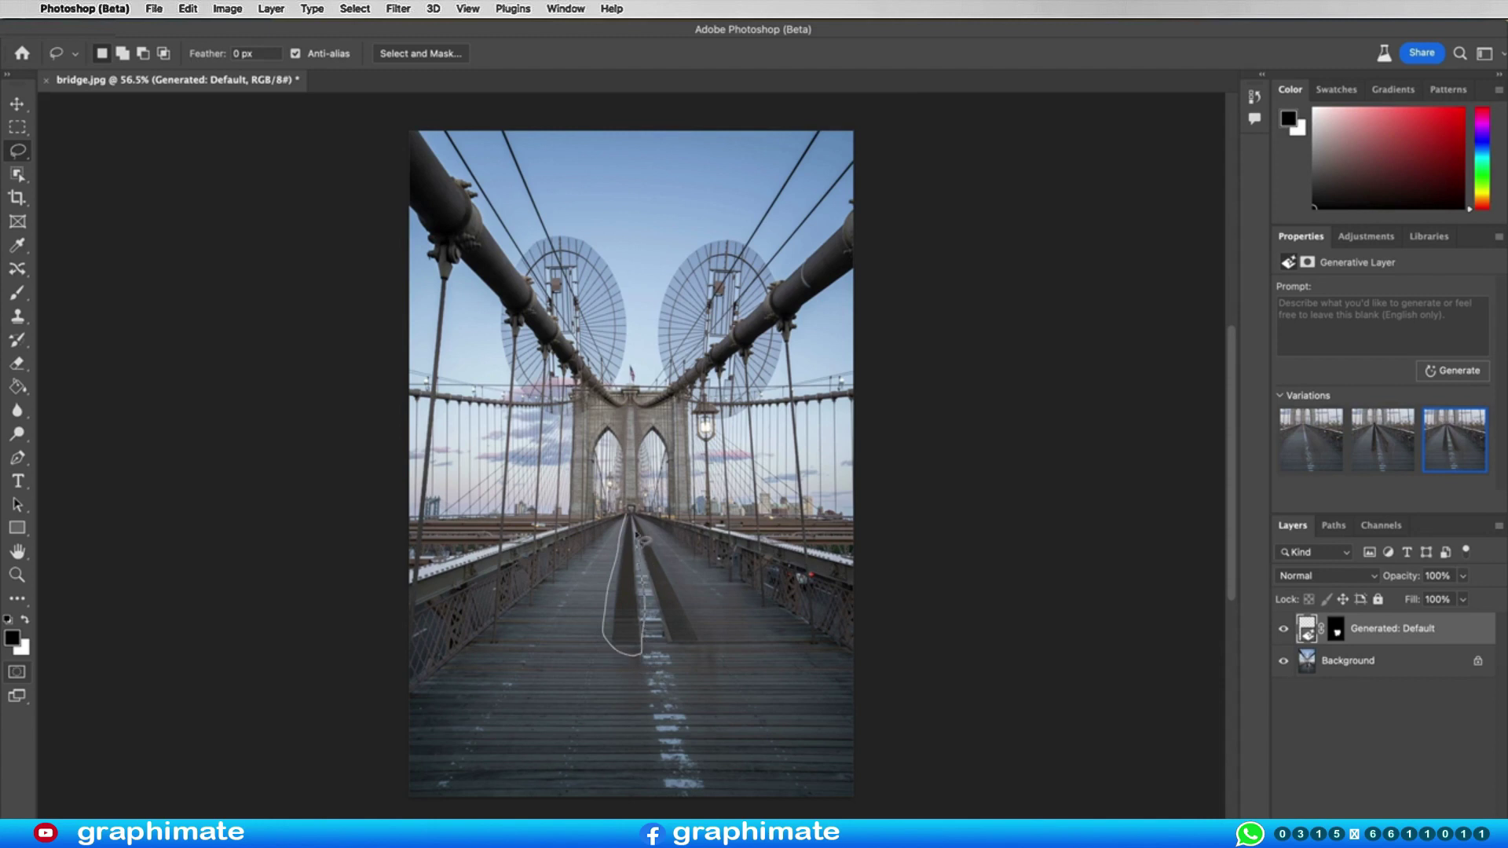
mouse_move(639, 537)
left_mouse_down()
mouse_move(631, 515)
mouse_move(648, 532)
left_mouse_up()
left_click_drag(674, 586, 674, 650)
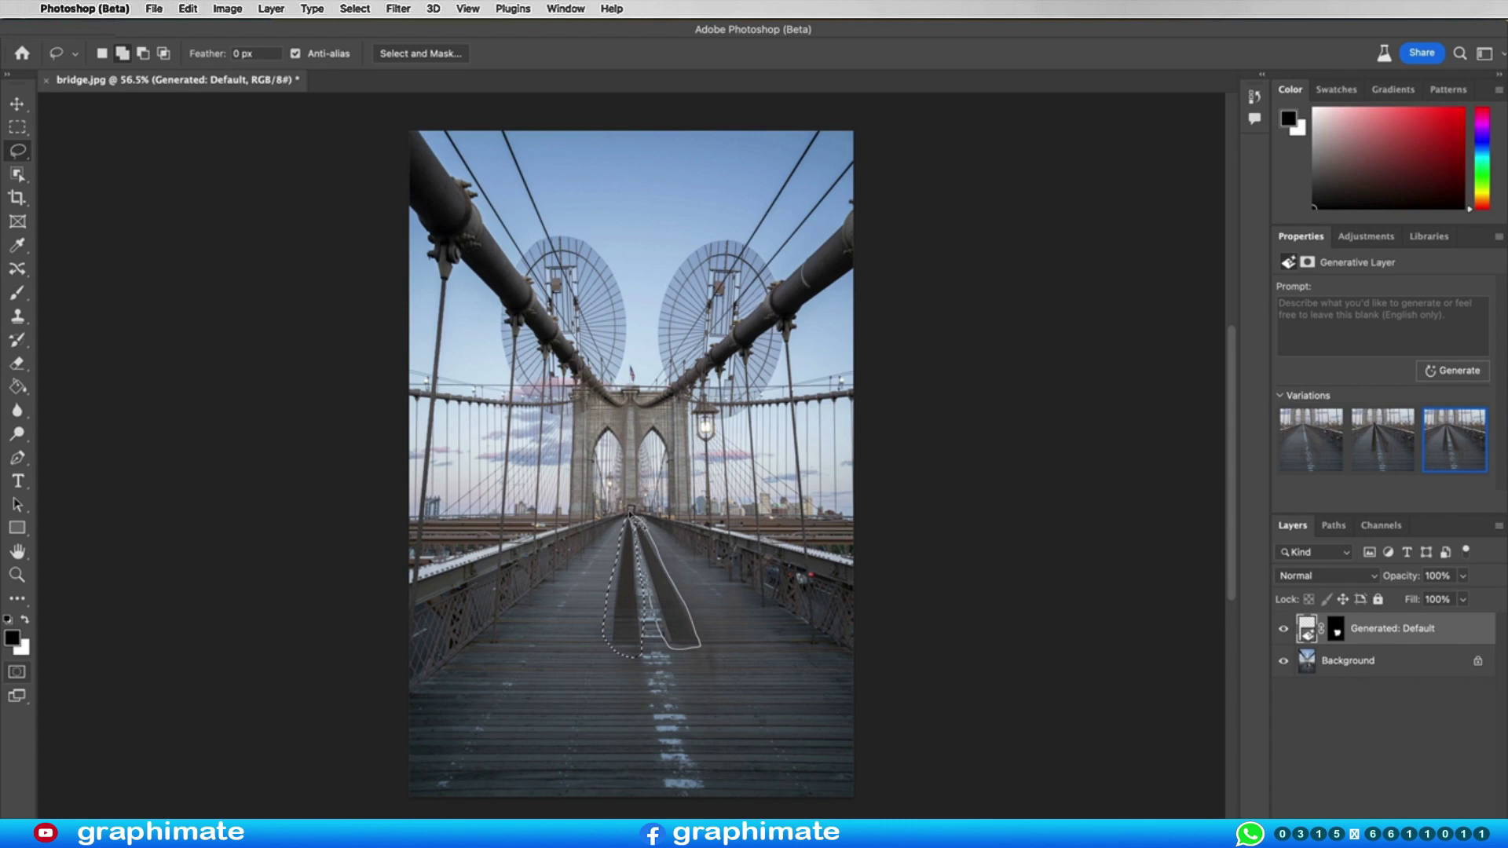
left_click_drag(631, 512, 632, 514)
left_click(578, 114)
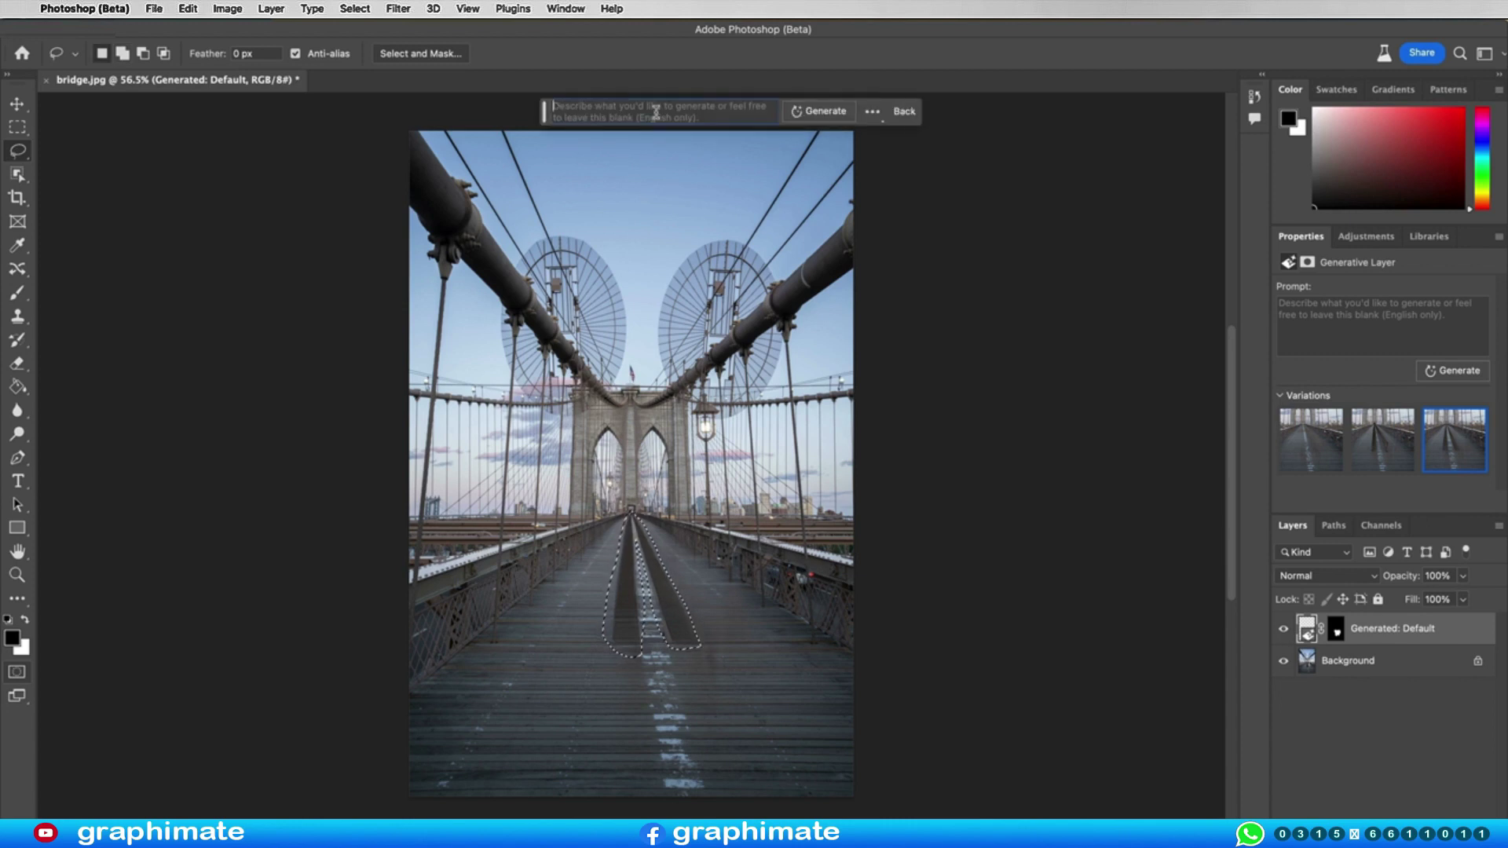
left_click(797, 112)
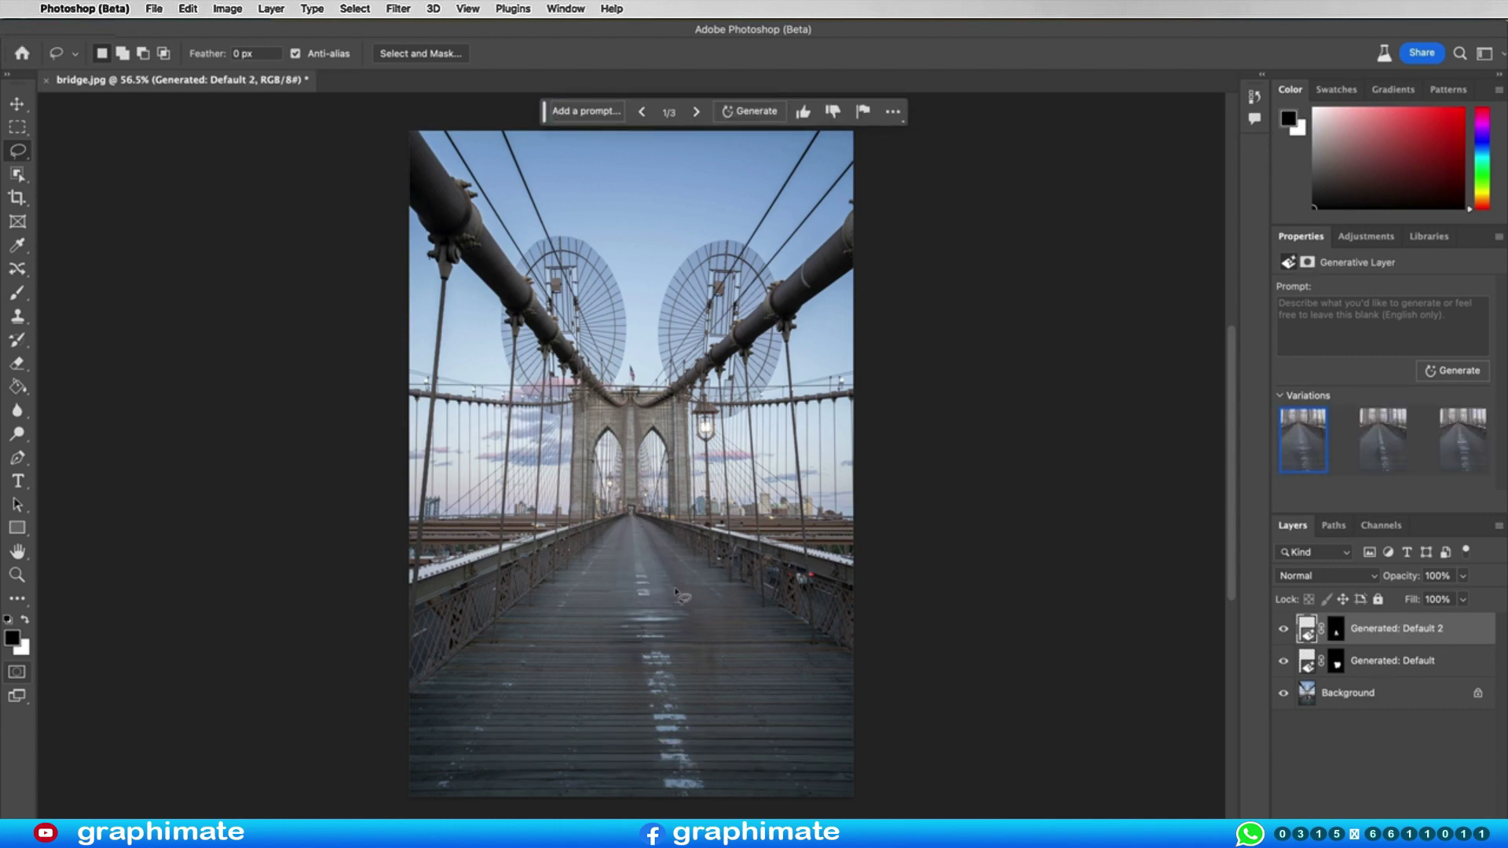
- Browse the divider-removal variations and settle on the second
mouse_move(1304, 439)
left_click(1387, 444)
left_click(1459, 454)
left_click(1385, 454)
left_click(1303, 453)
left_click(1383, 449)
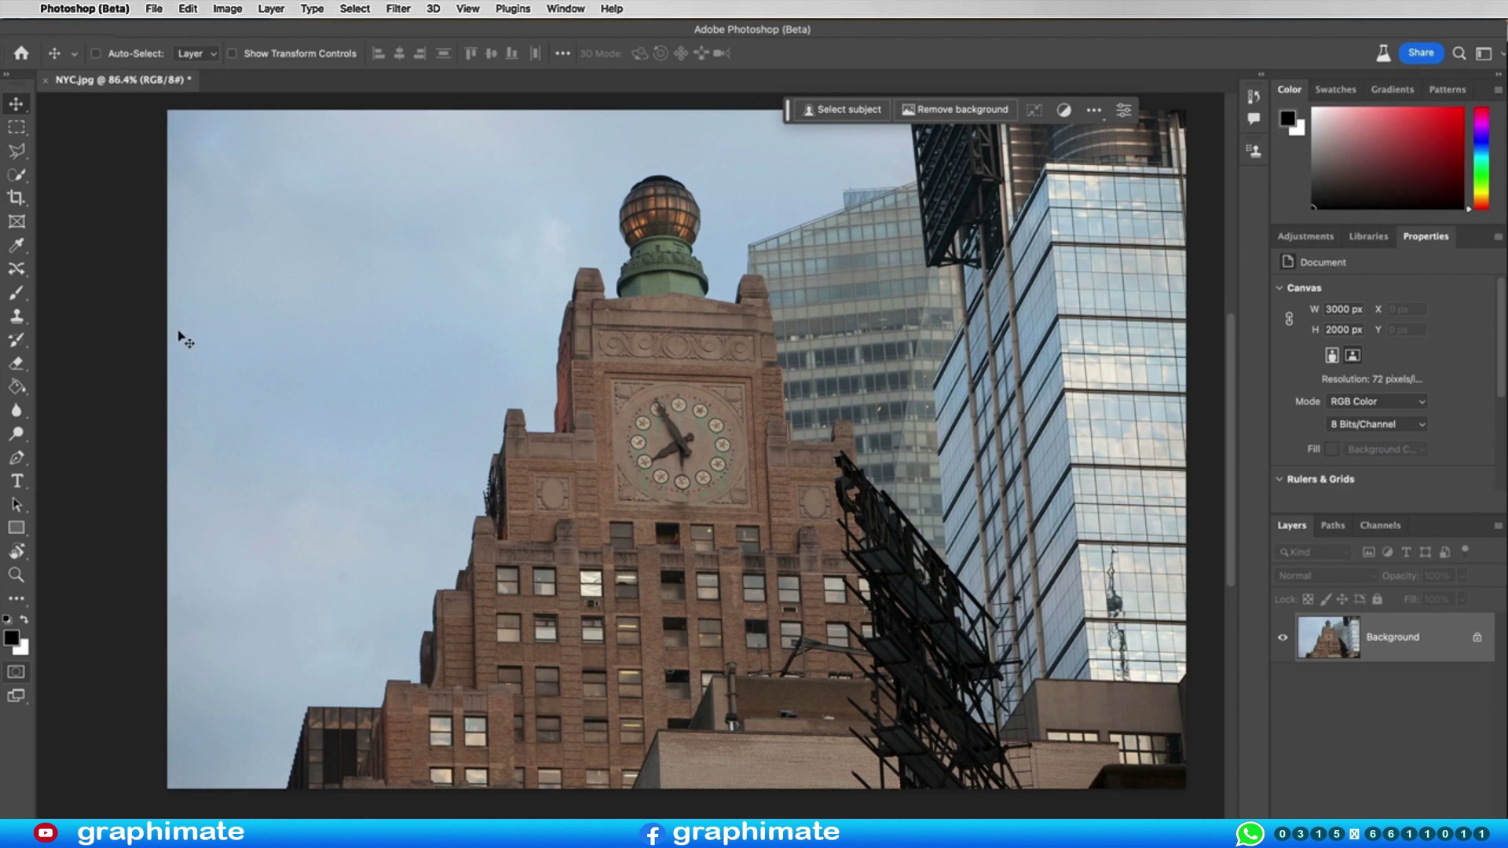
- Lasso-select the dark billboard scaffolding beside the NYC clock tower
left_click(16, 151)
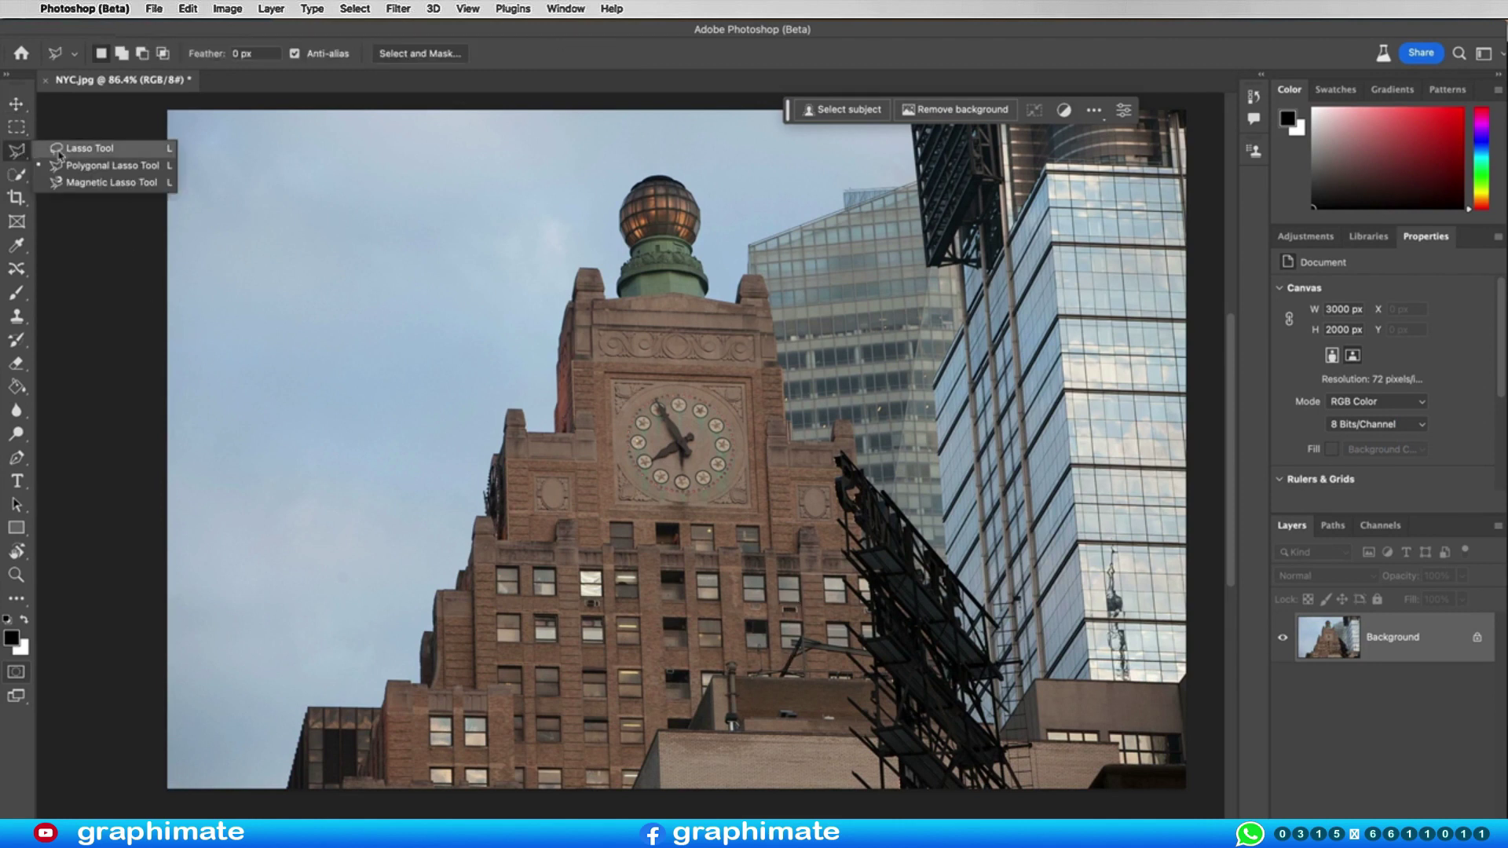
left_click(81, 149)
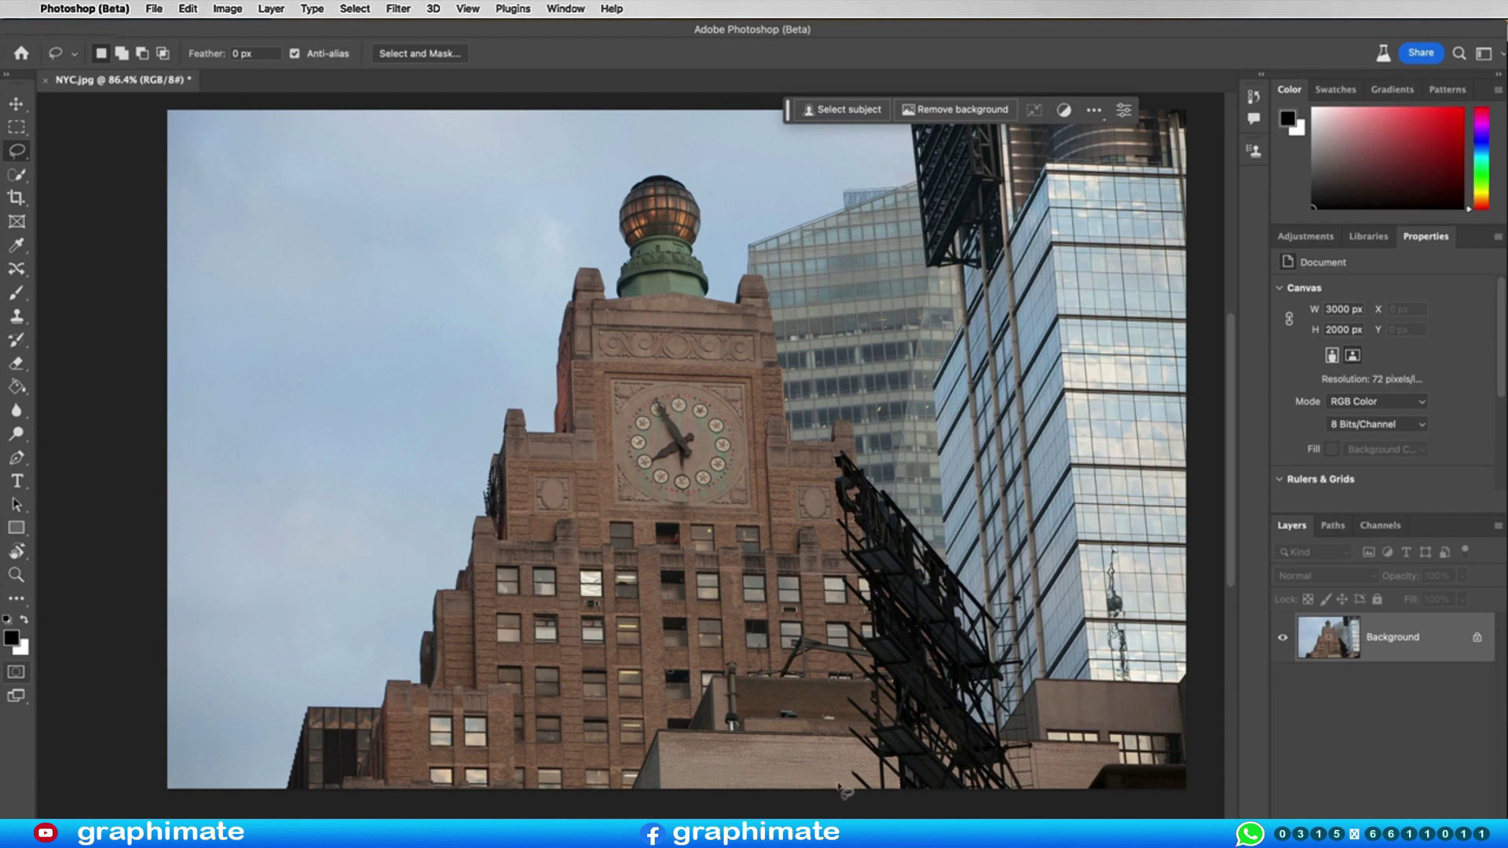
mouse_move(843, 741)
left_mouse_down()
mouse_move(825, 452)
mouse_move(903, 488)
mouse_move(996, 583)
mouse_move(1047, 788)
mouse_move(842, 789)
left_mouse_up()
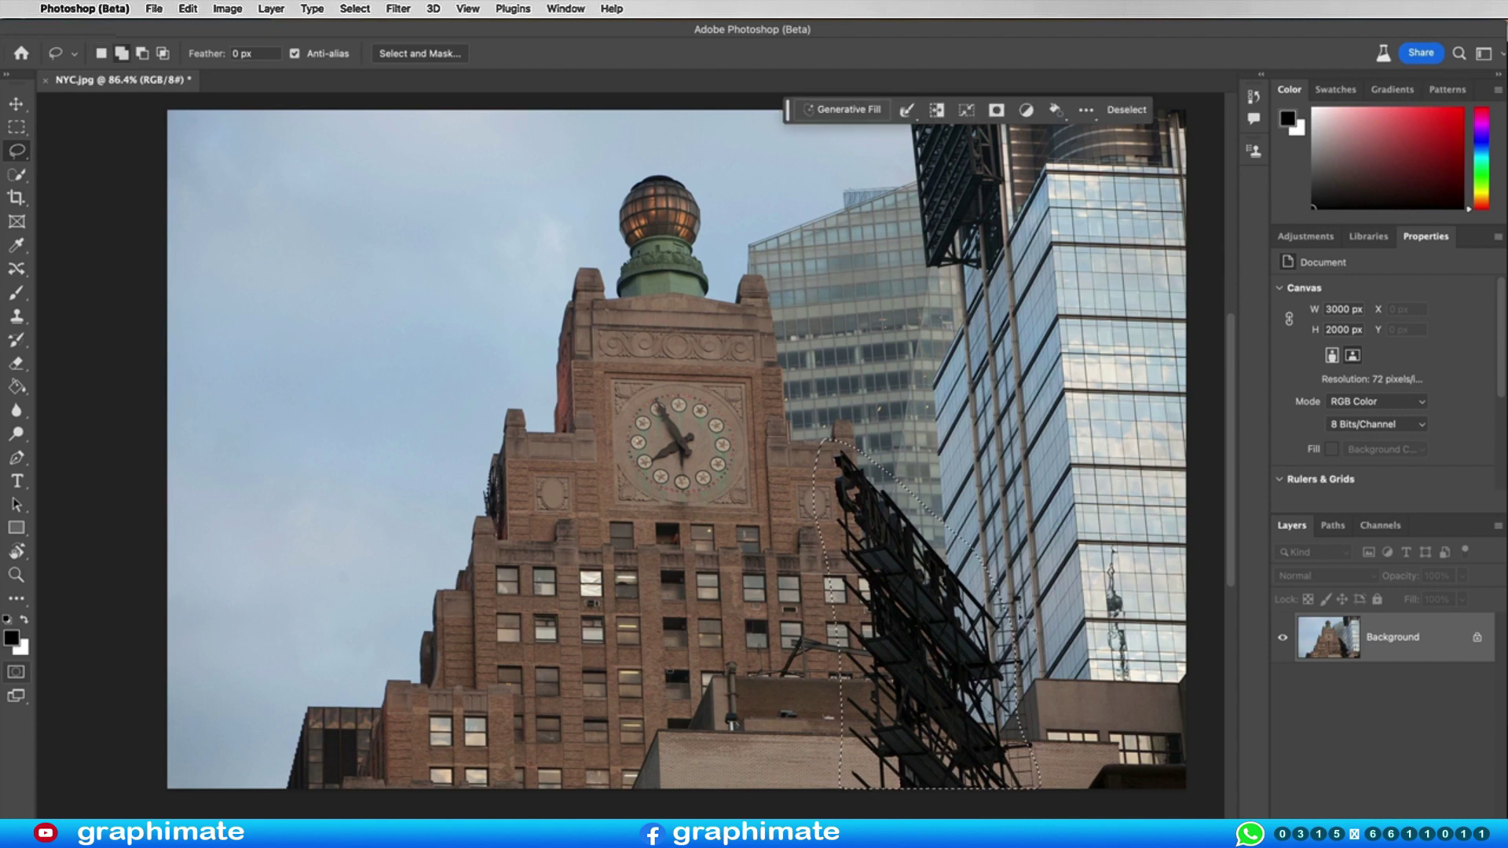
left_click_drag(998, 596, 1037, 806)
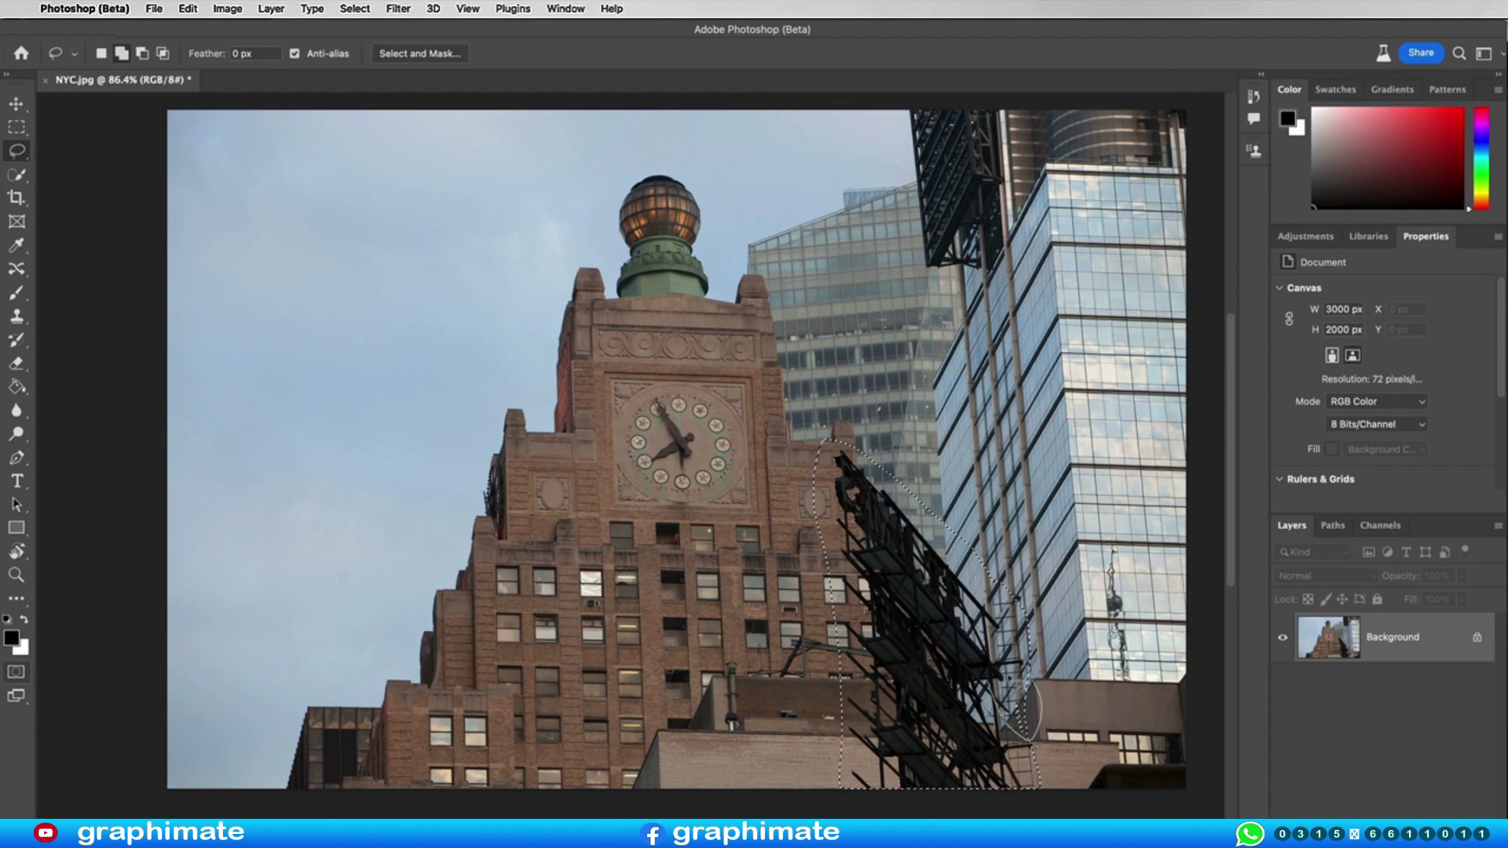
left_click_drag(1037, 678, 999, 707)
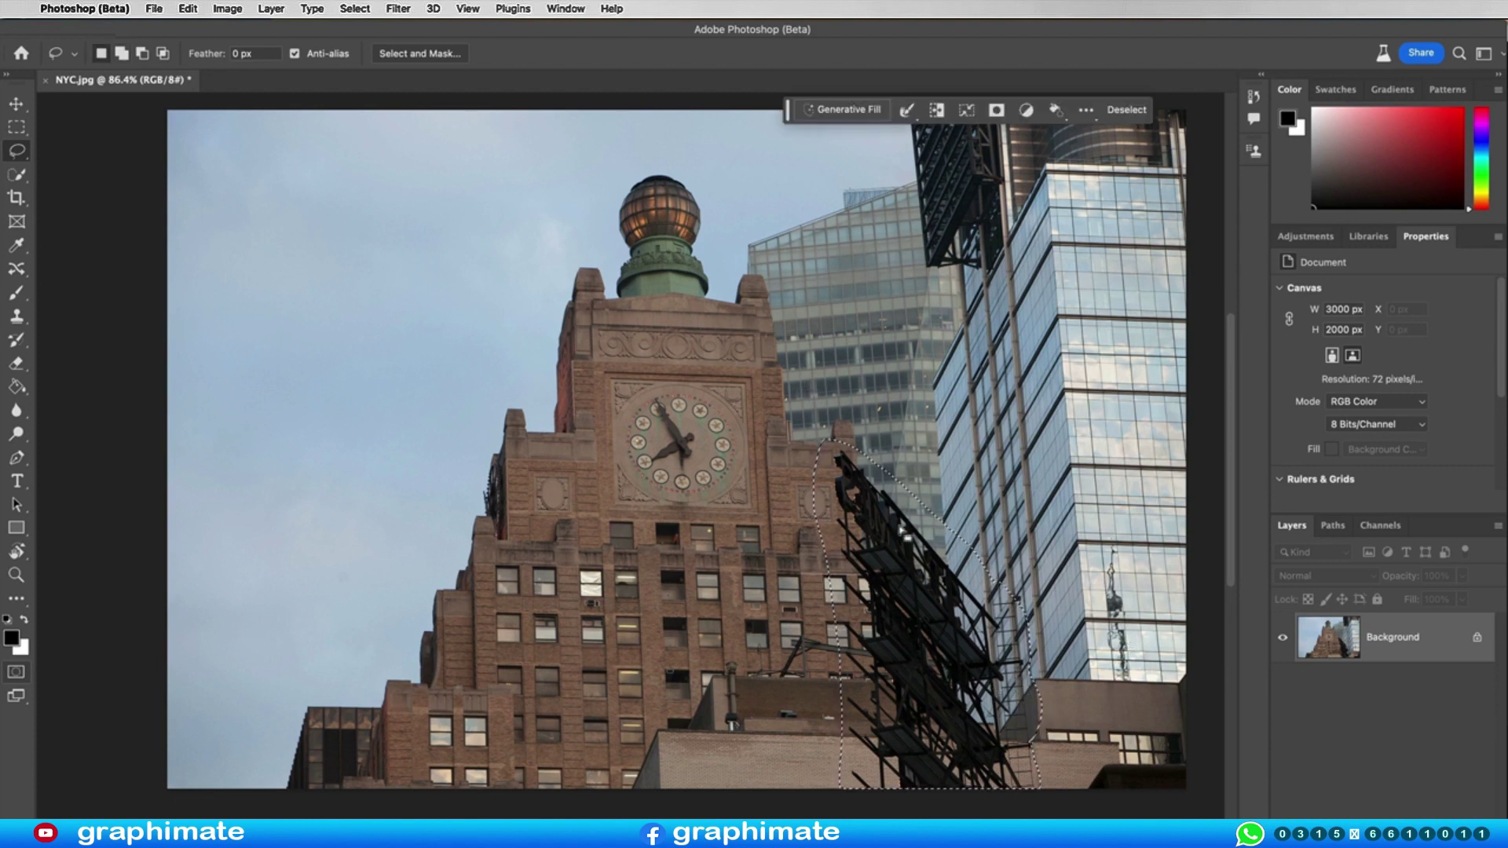
key("shift+BackSpace")
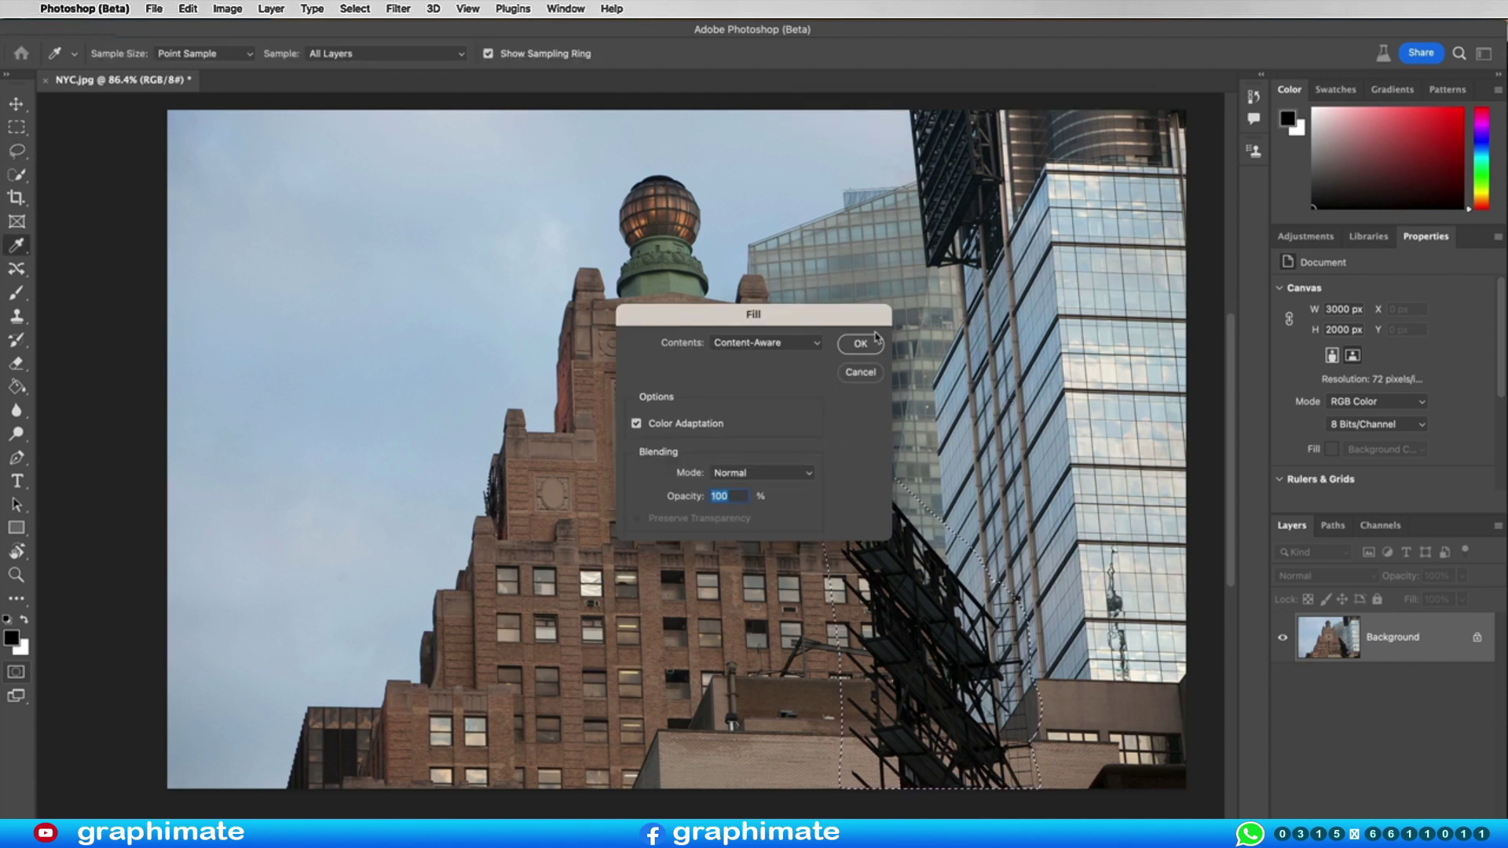
left_click(778, 348)
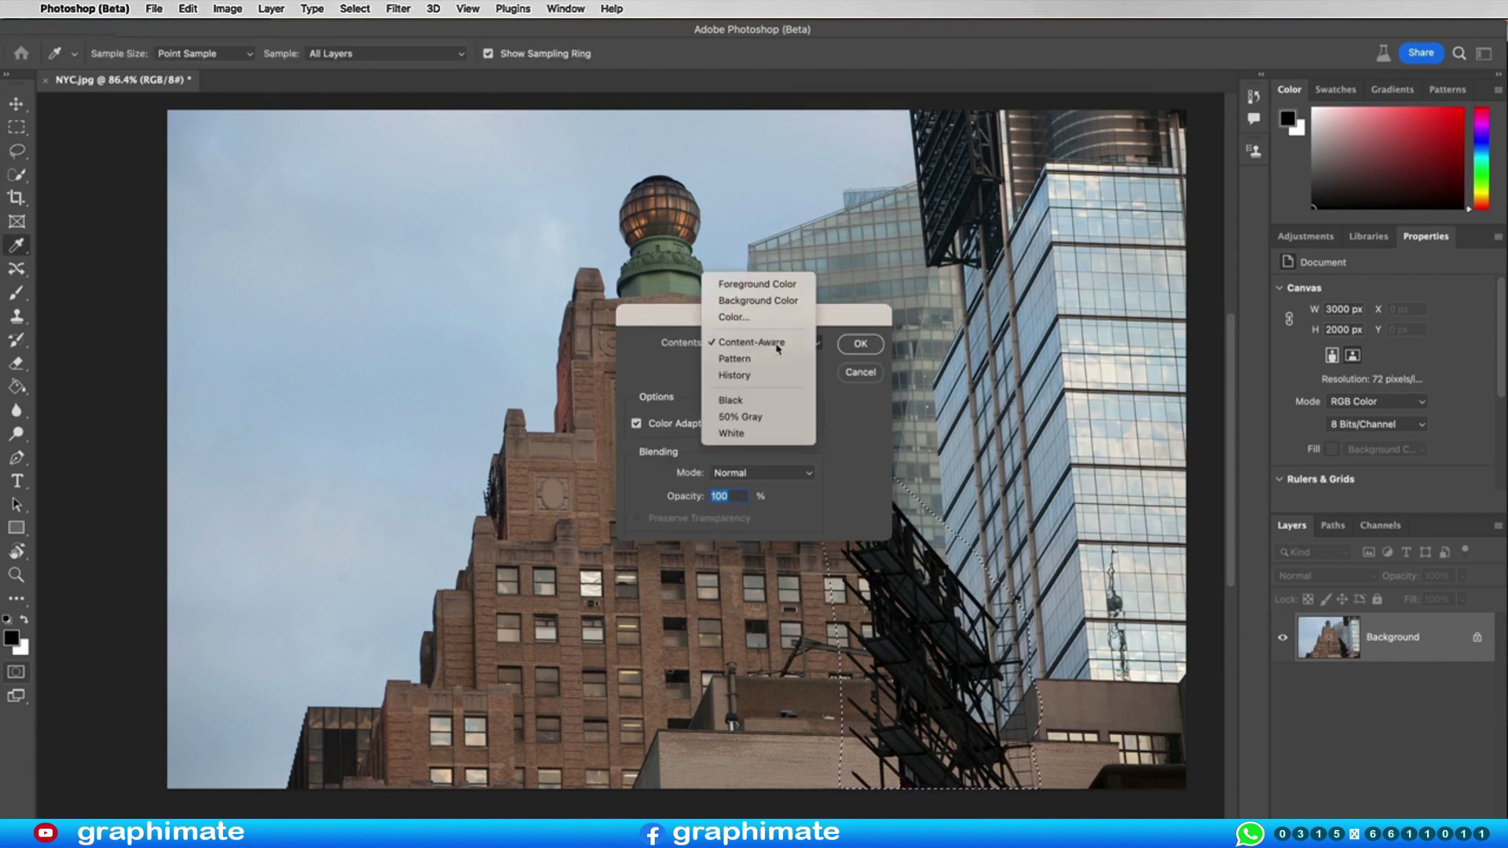
left_click(766, 343)
left_click(859, 346)
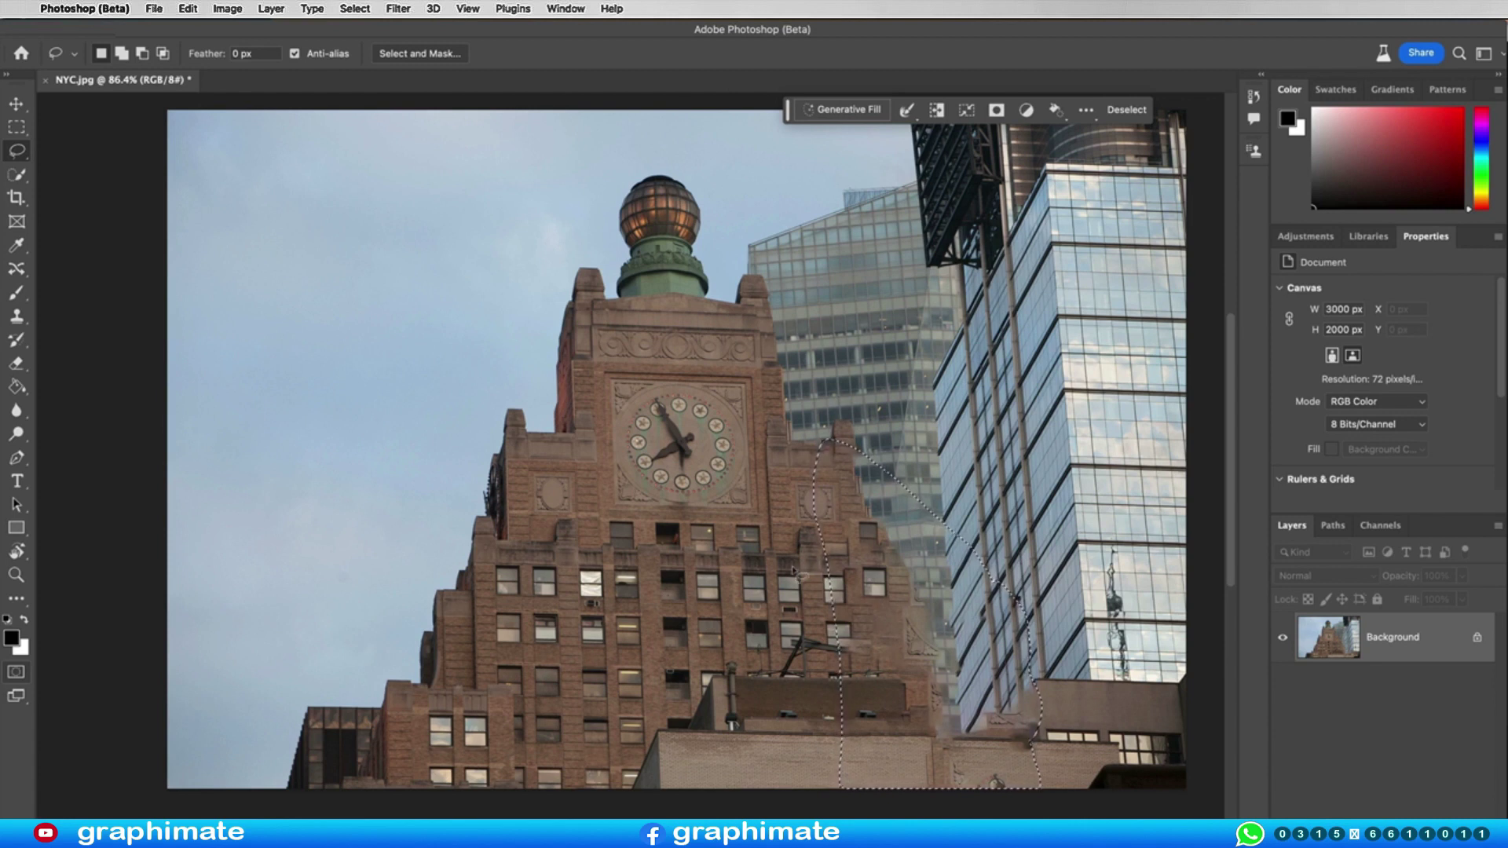
key("ctrl+z")
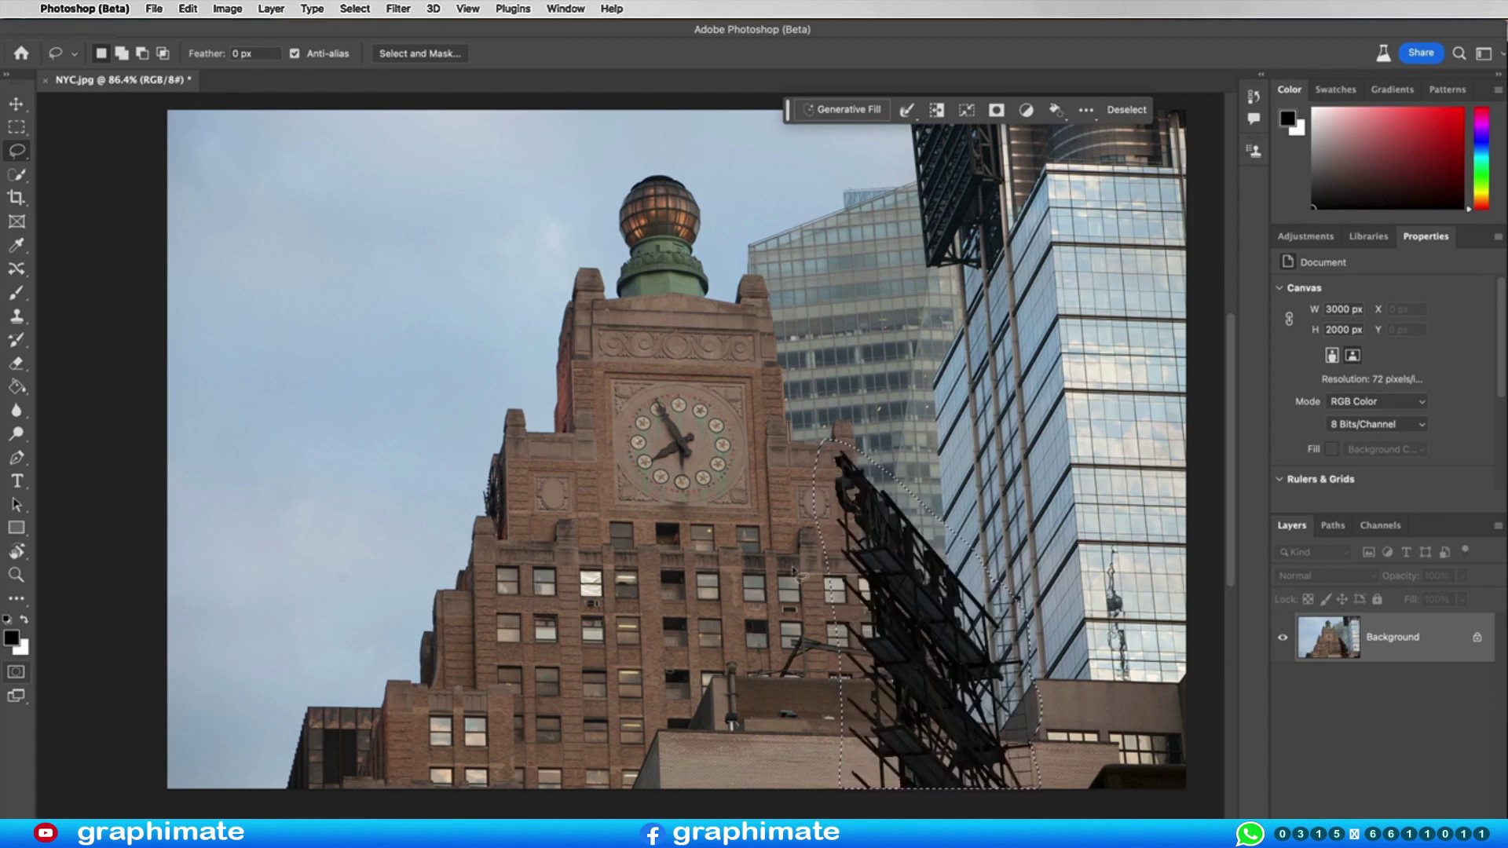
- Erase the billboard scaffolding with Generative Fill, keep the third variation, then lasso the rooftop wire
left_click(845, 109)
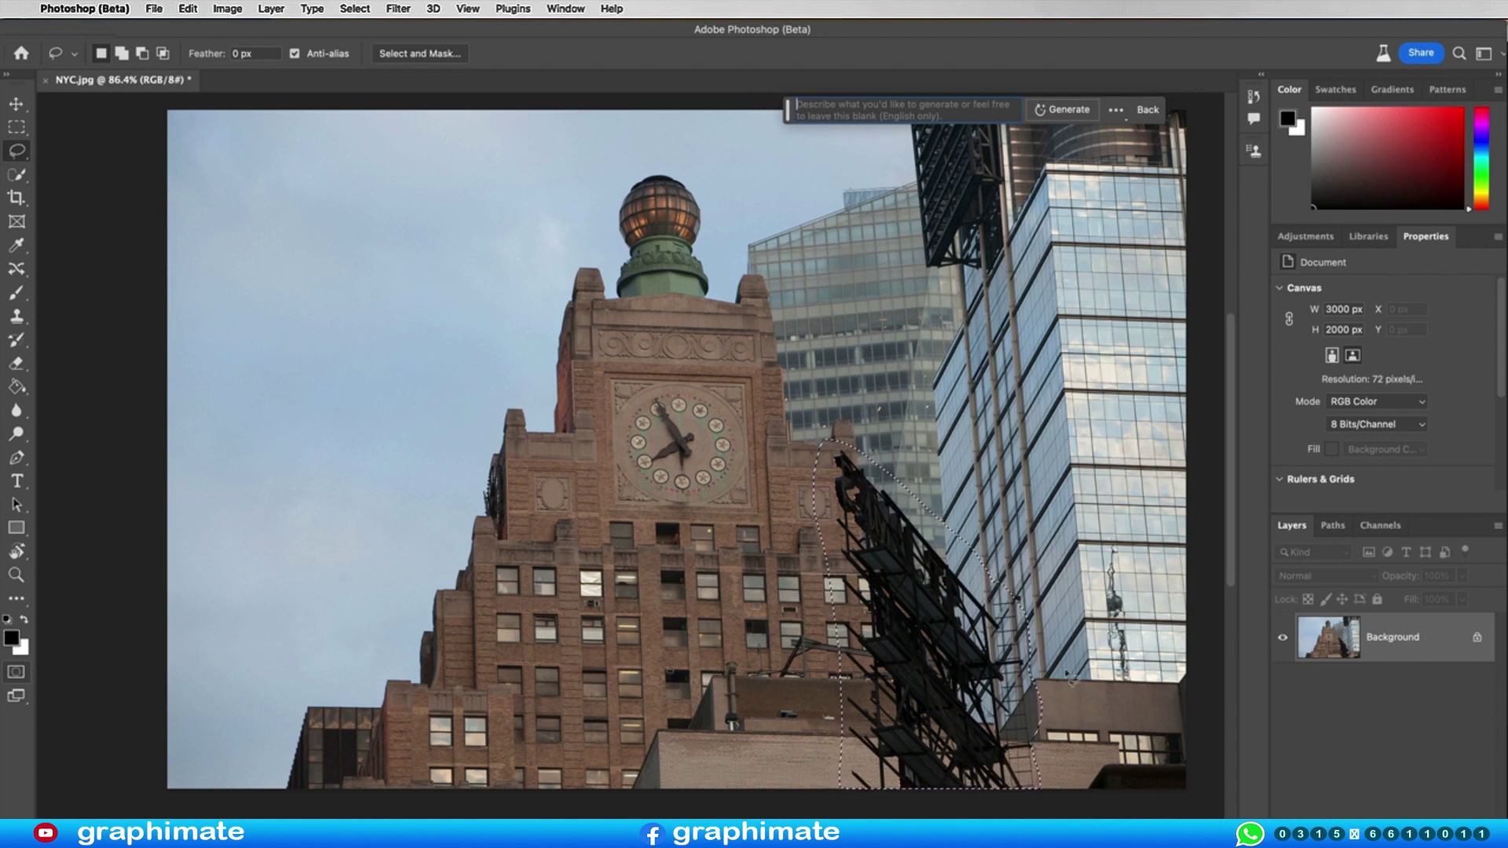
left_click(1052, 111)
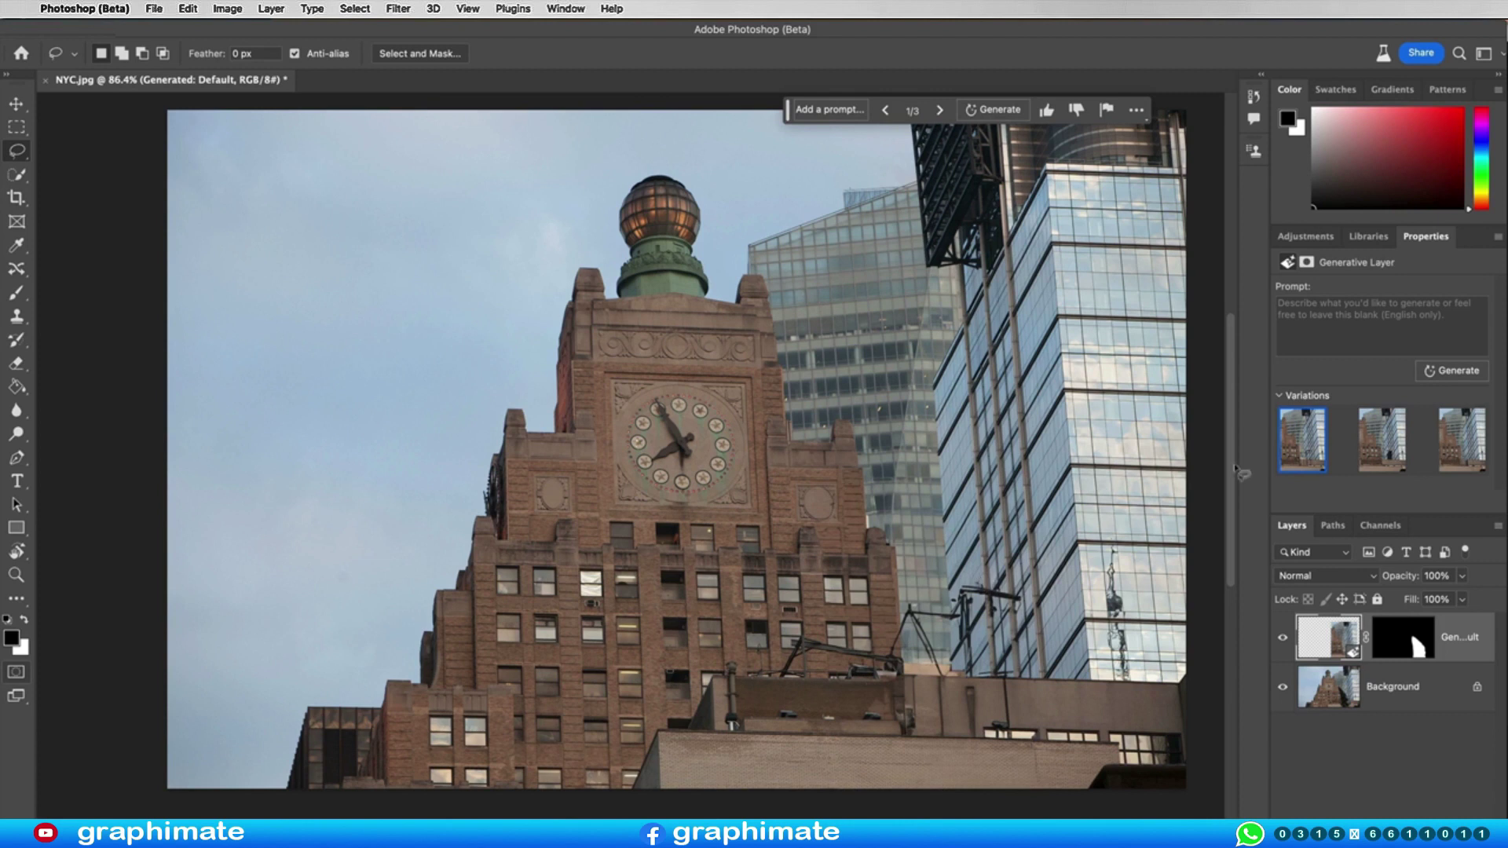
left_click(1388, 444)
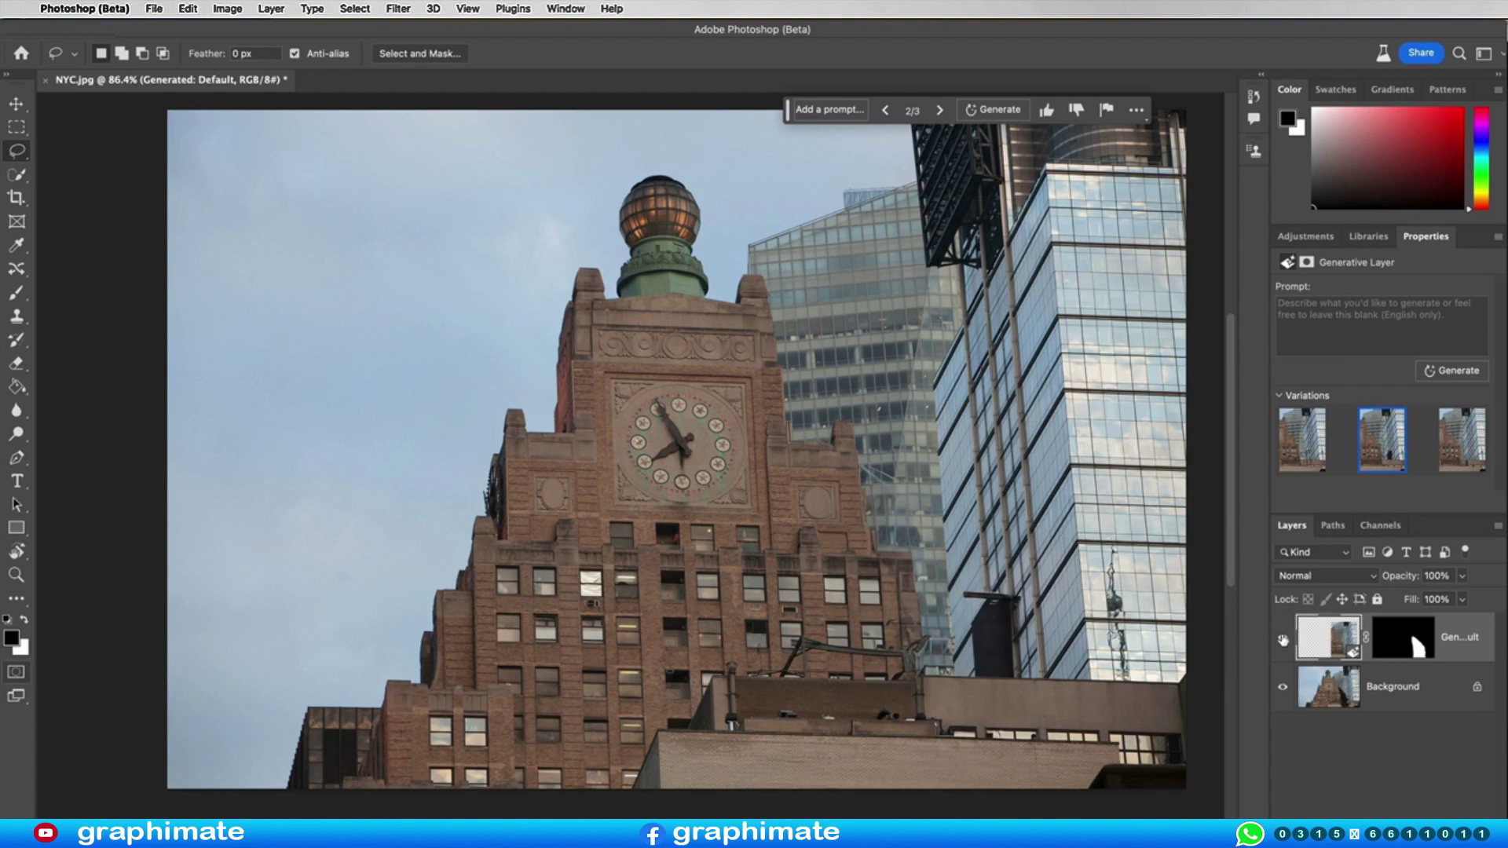
left_click(1283, 637)
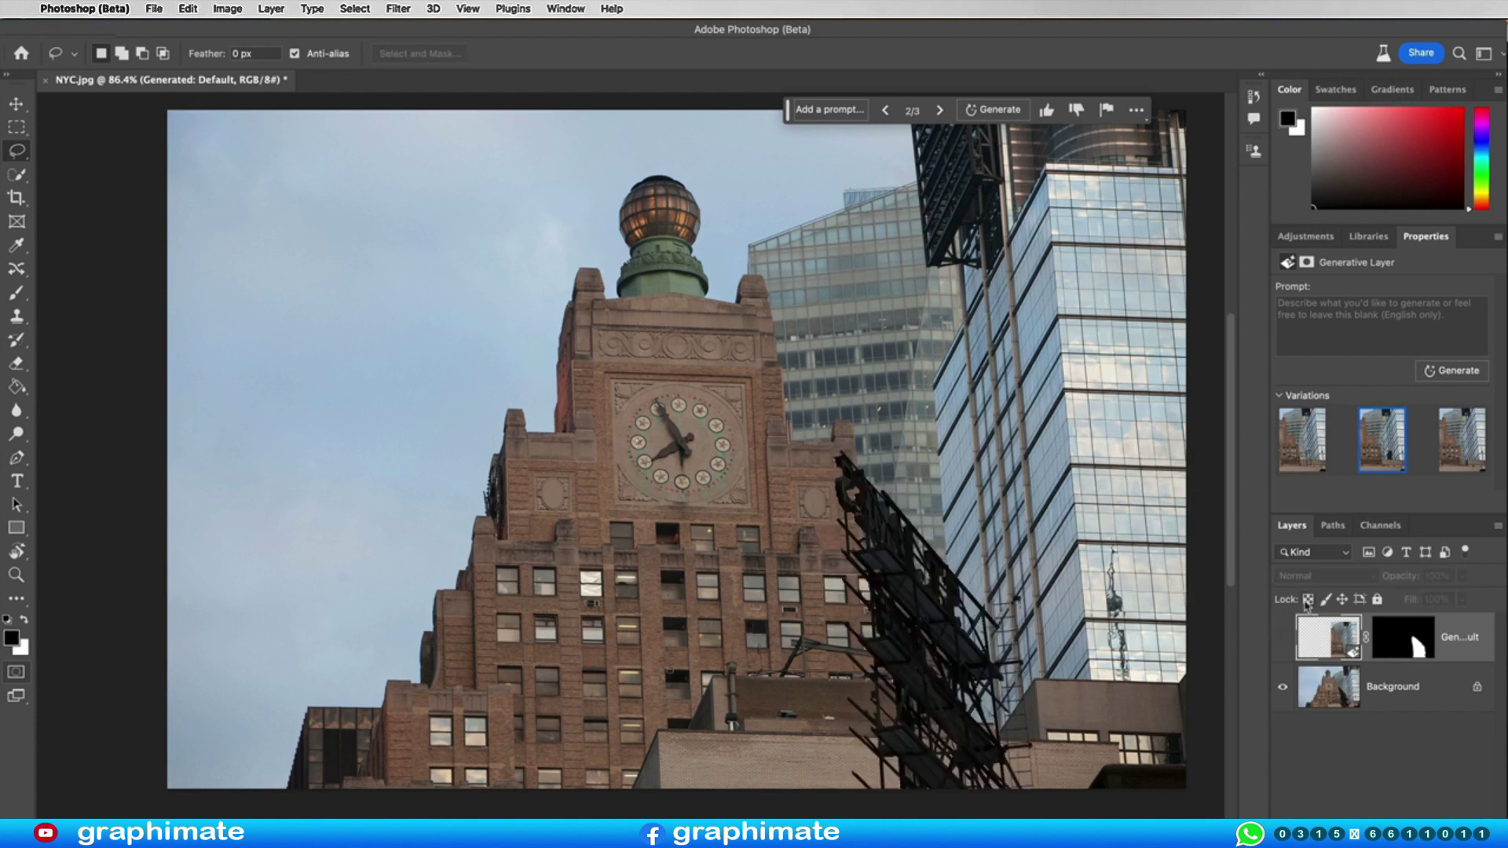
left_click(1281, 643)
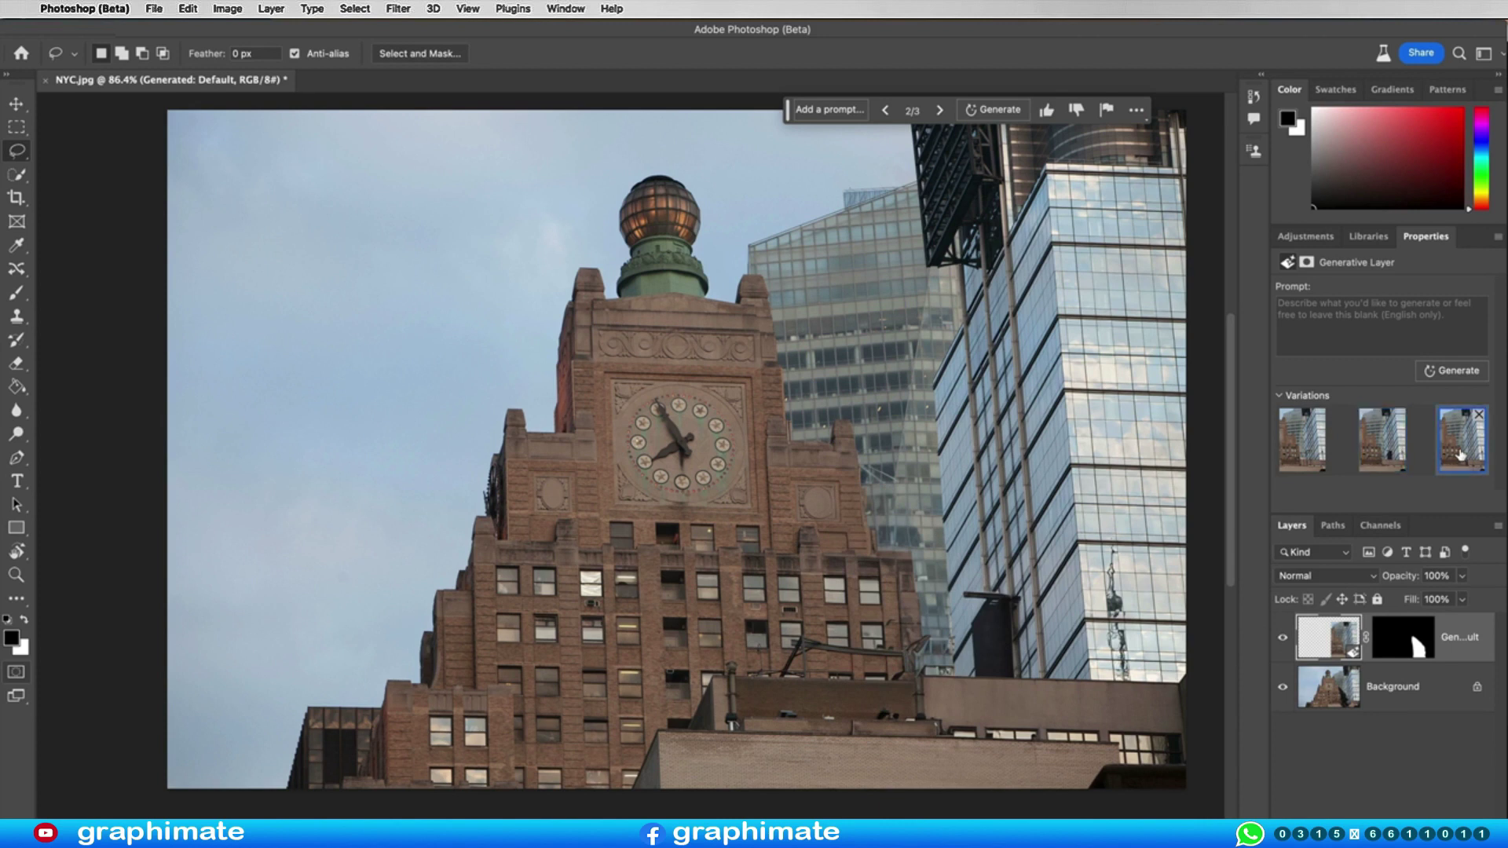
left_click(1461, 454)
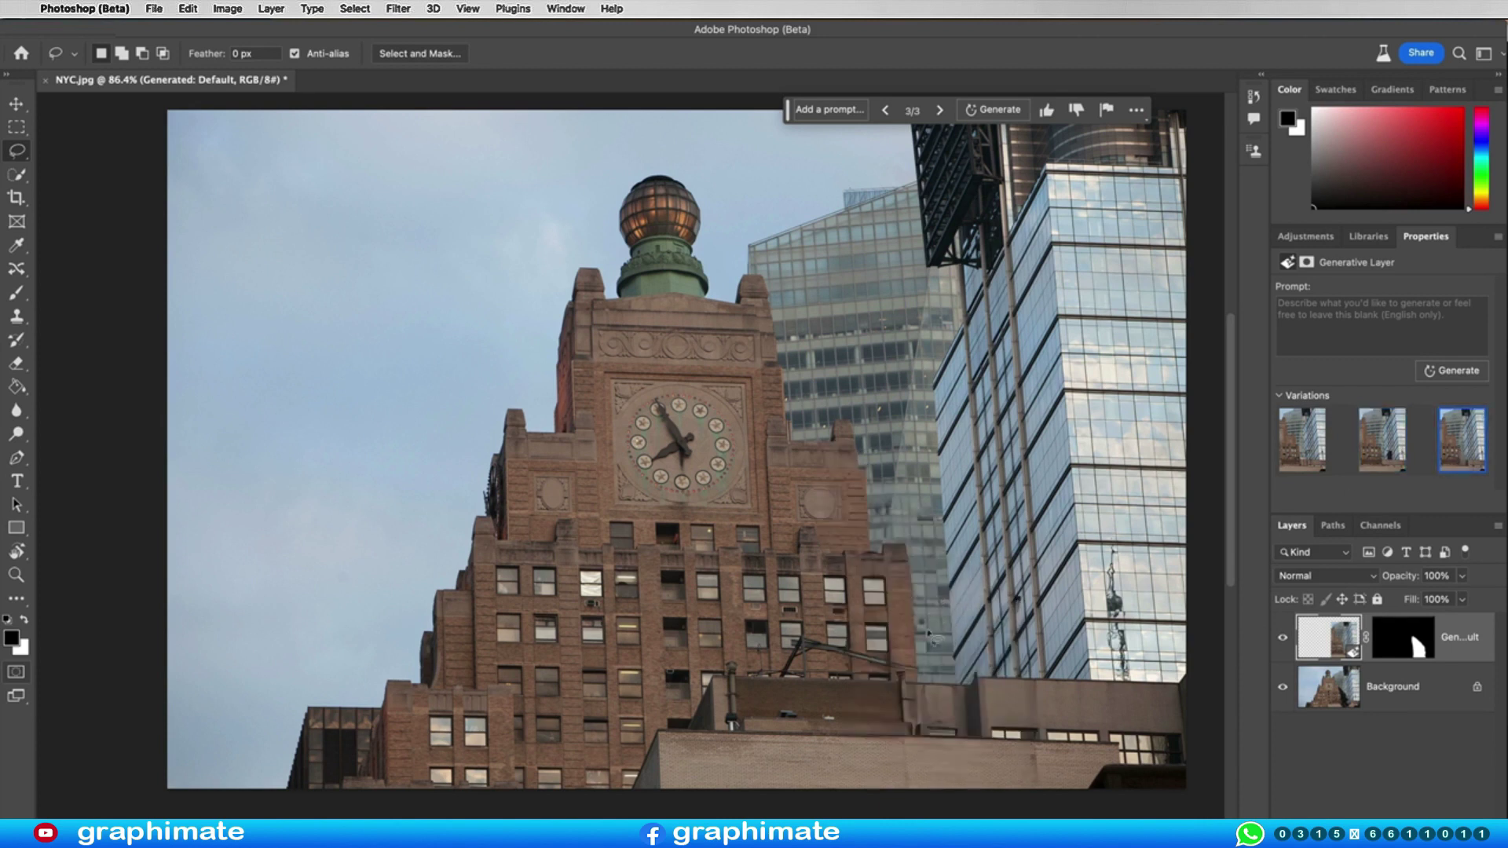
mouse_move(931, 635)
left_mouse_down()
mouse_move(927, 674)
mouse_move(771, 652)
left_mouse_up()
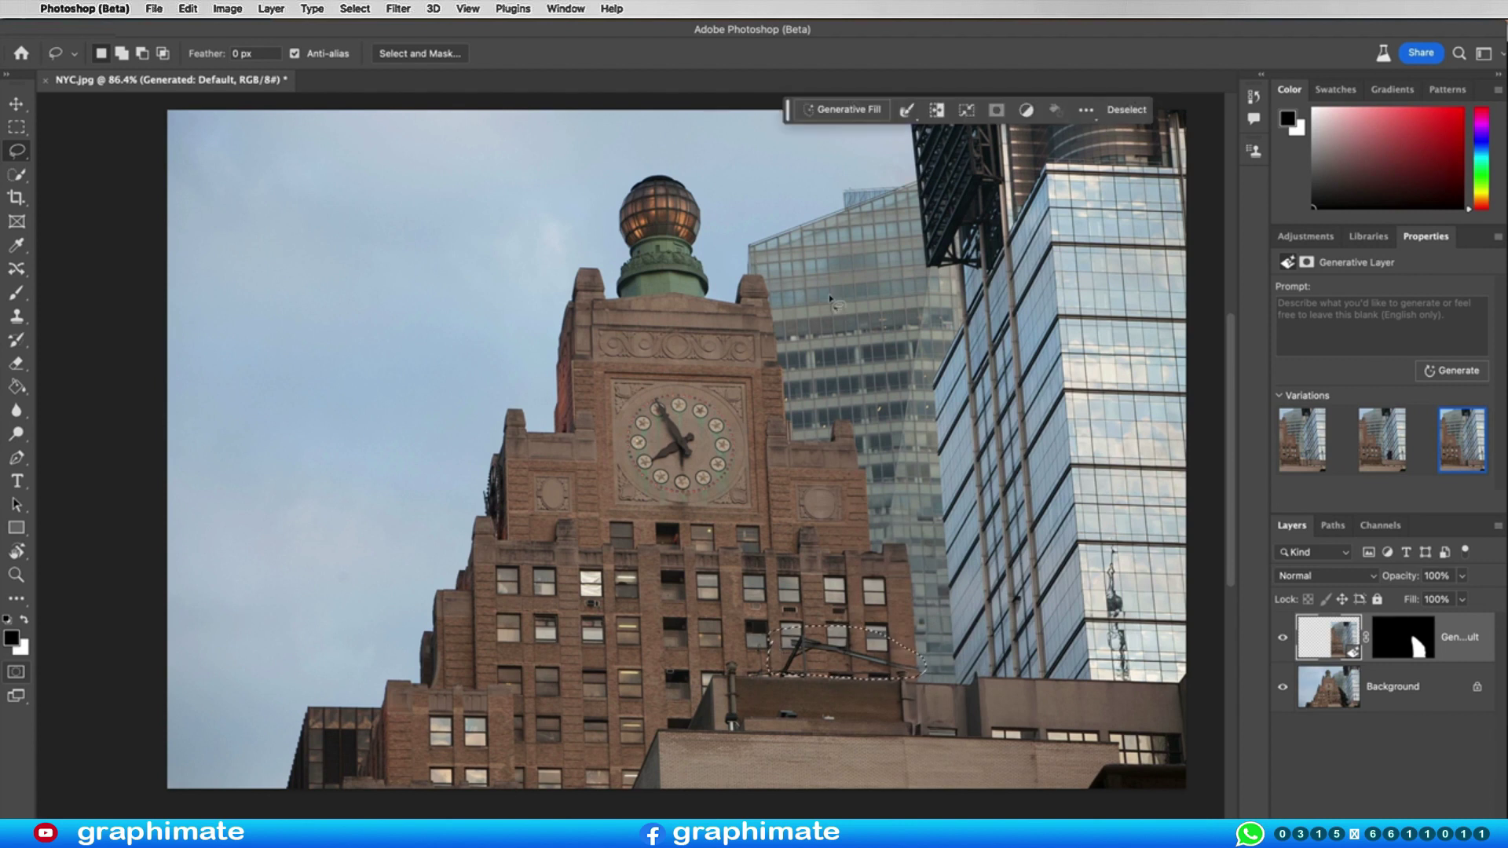
- Remove the rooftop wire with a second Generative Fill and add an empty Layer 1 on top
left_click(842, 109)
left_click(1062, 110)
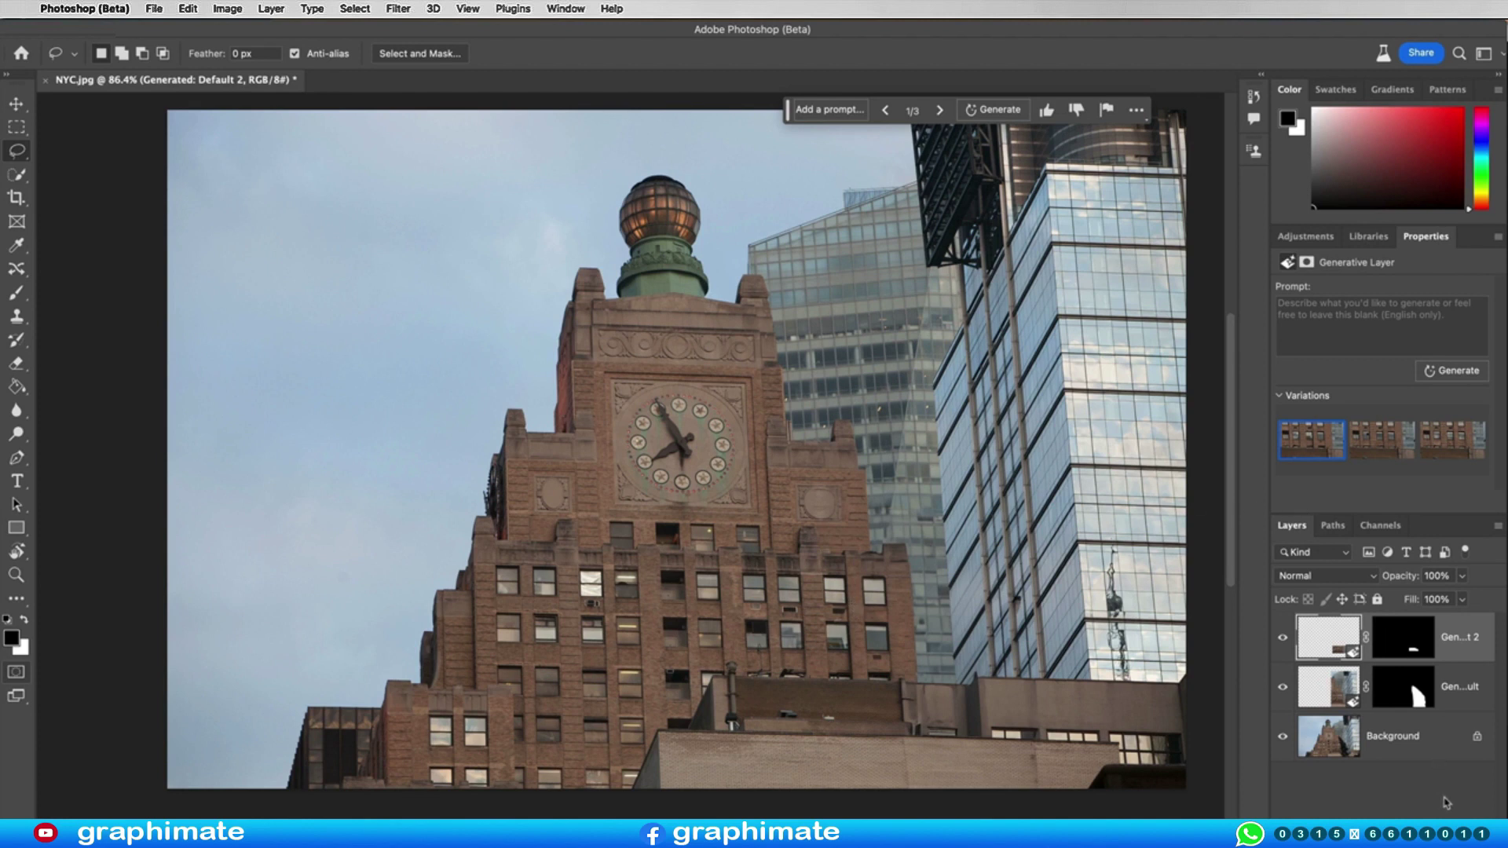
key("ctrl+shift+alt+n")
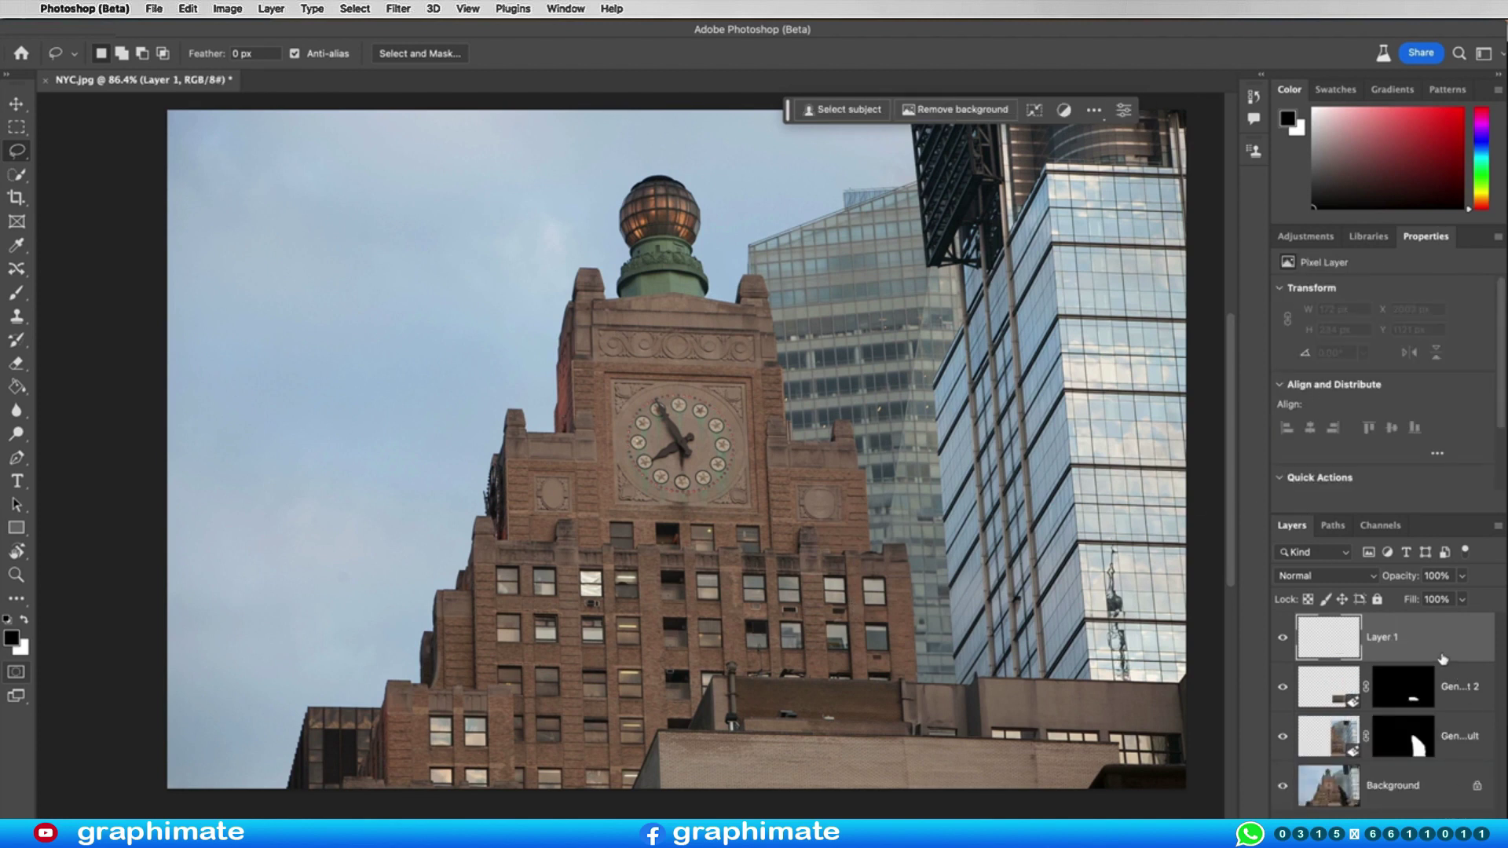
mouse_move(1443, 658)
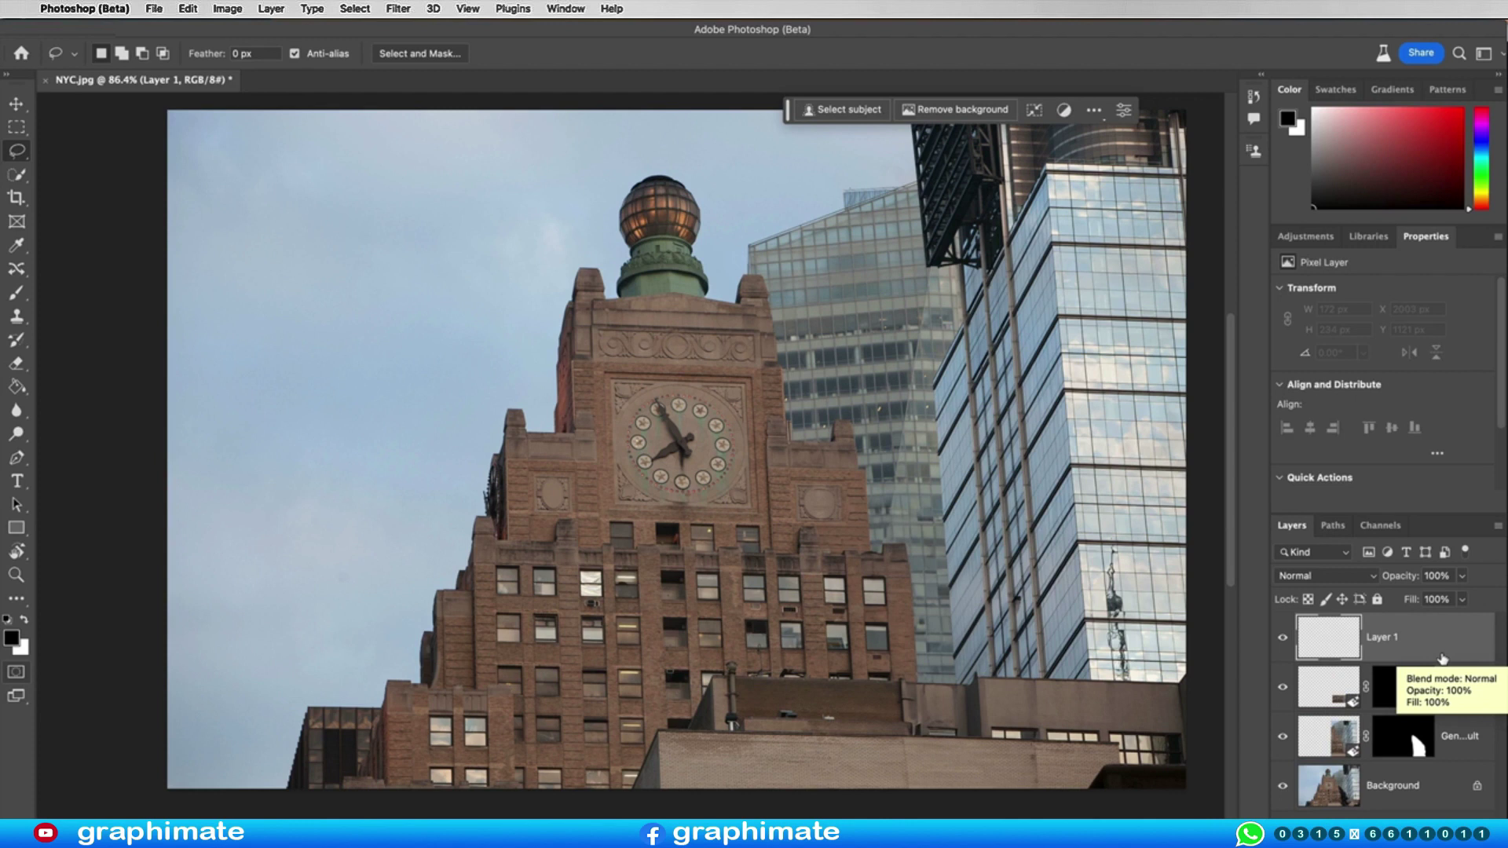
- Switch to the Clone Stamp and set a clone source near the clock tower
key("s")
scroll(935, 521, "up", 5, "alt")
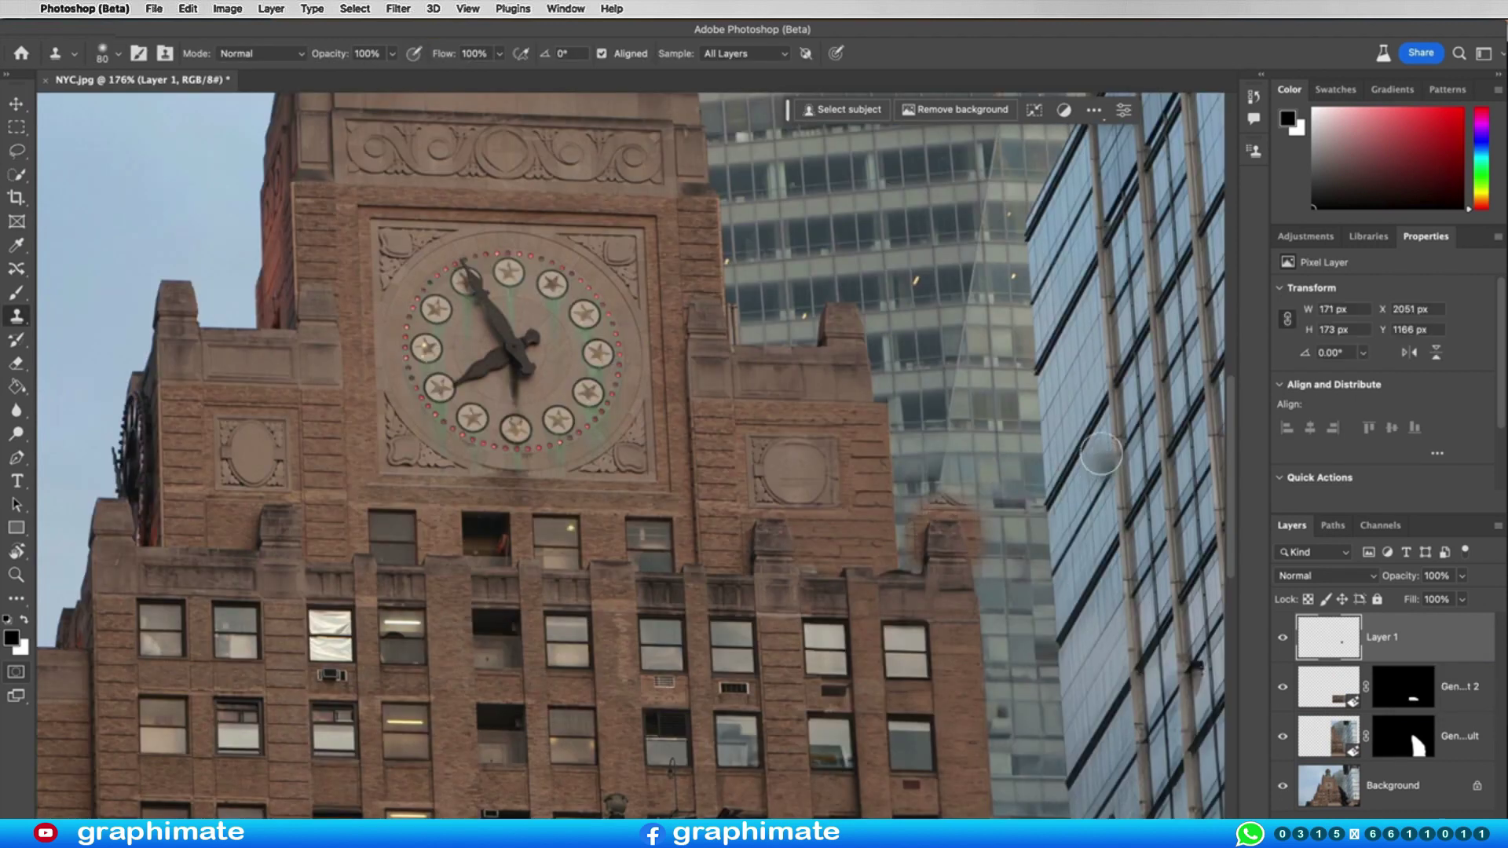
left_click(755, 397)
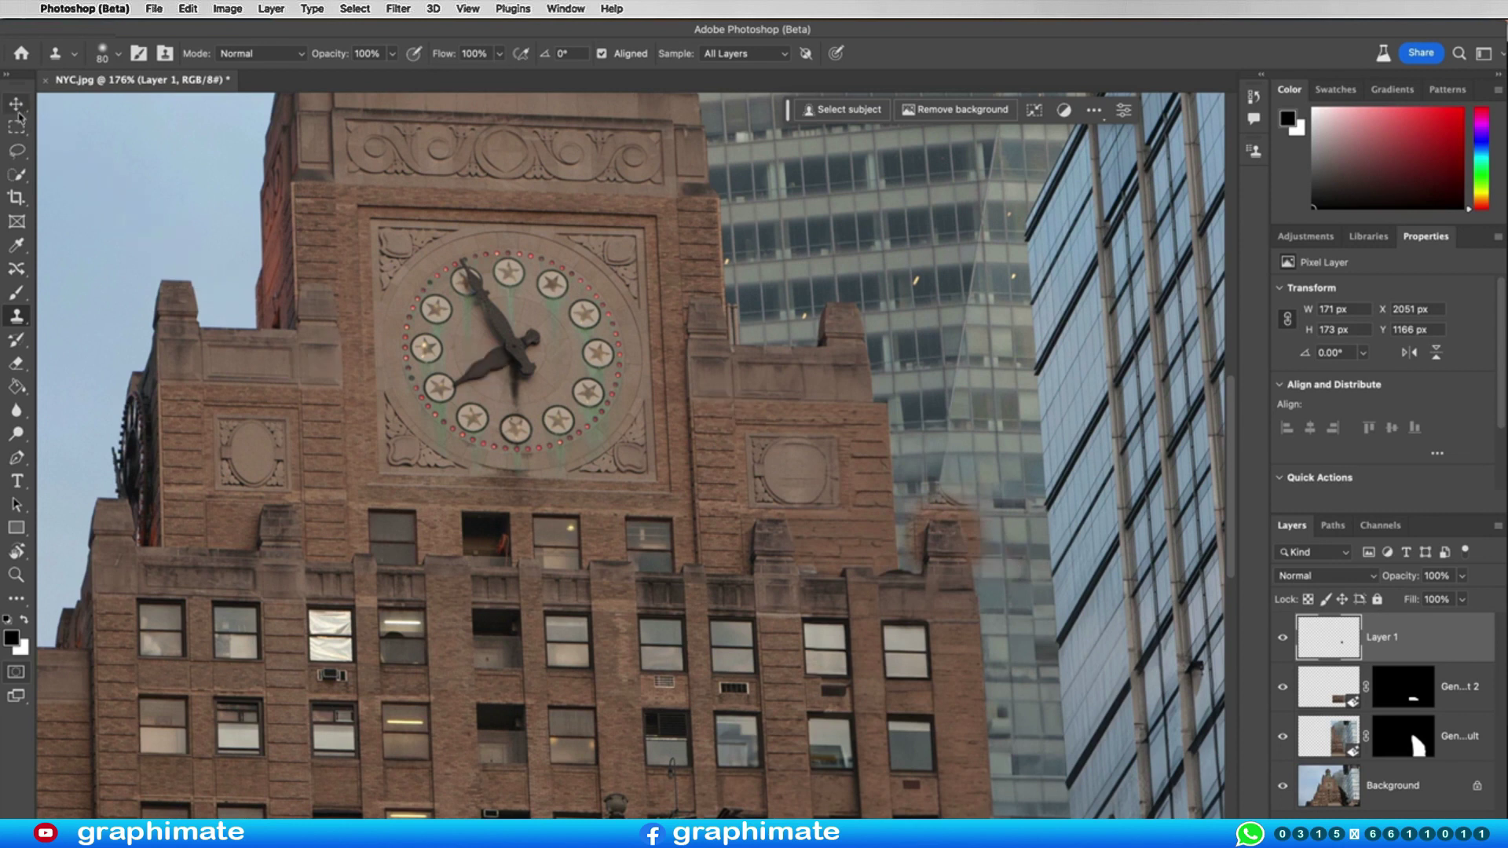
- Outline the cloned brick patch beside the tower's right ledge with the Polygonal Lasso
left_click(17, 150)
right_click(16, 151)
left_click(87, 162)
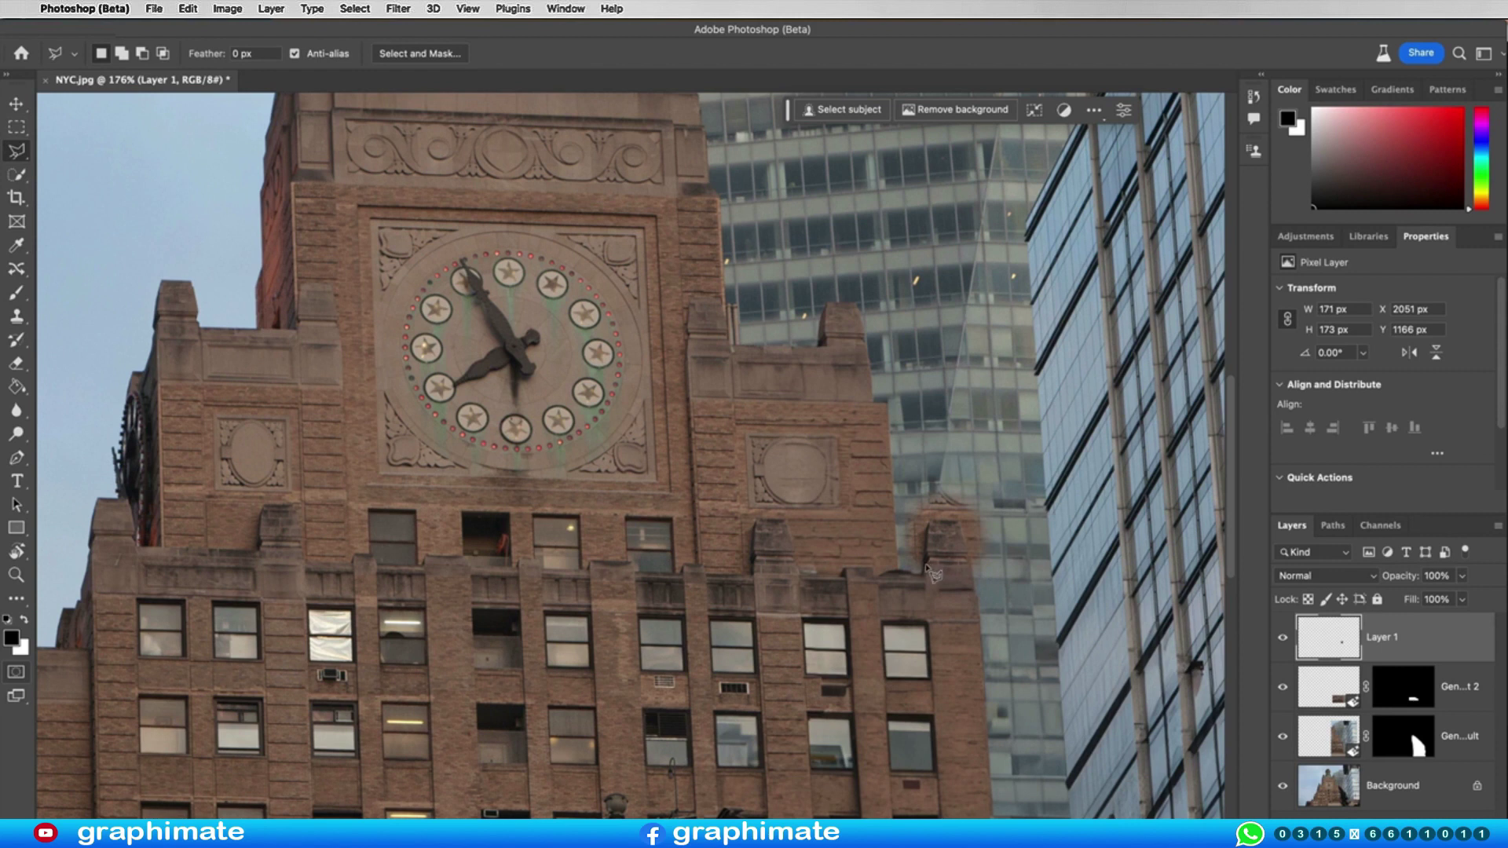
left_click(924, 572)
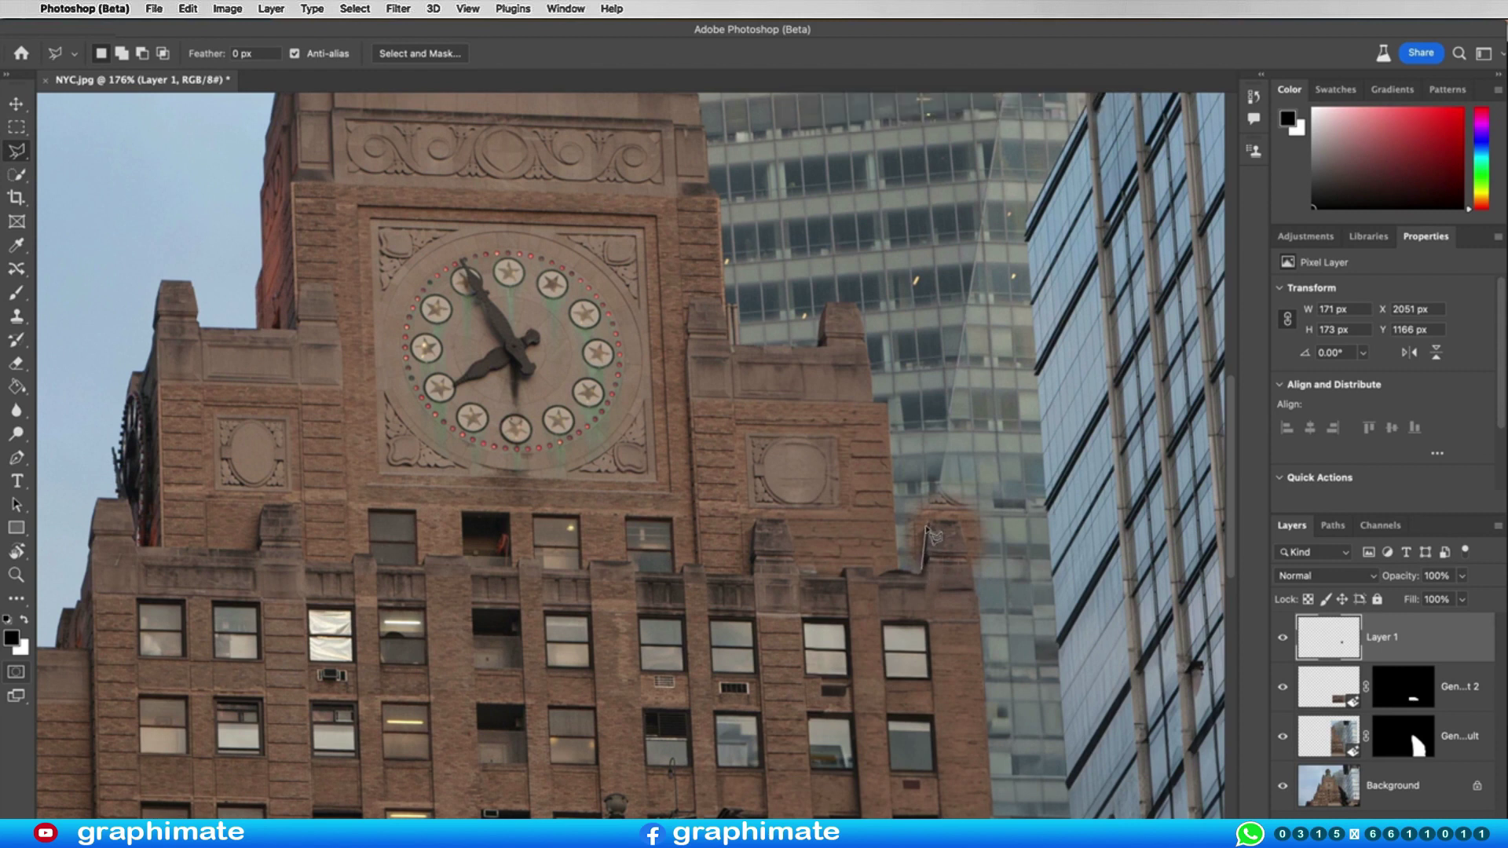
left_click(930, 521)
left_click(958, 522)
left_click(974, 579)
left_click(970, 464)
left_click(903, 487)
left_click(906, 572)
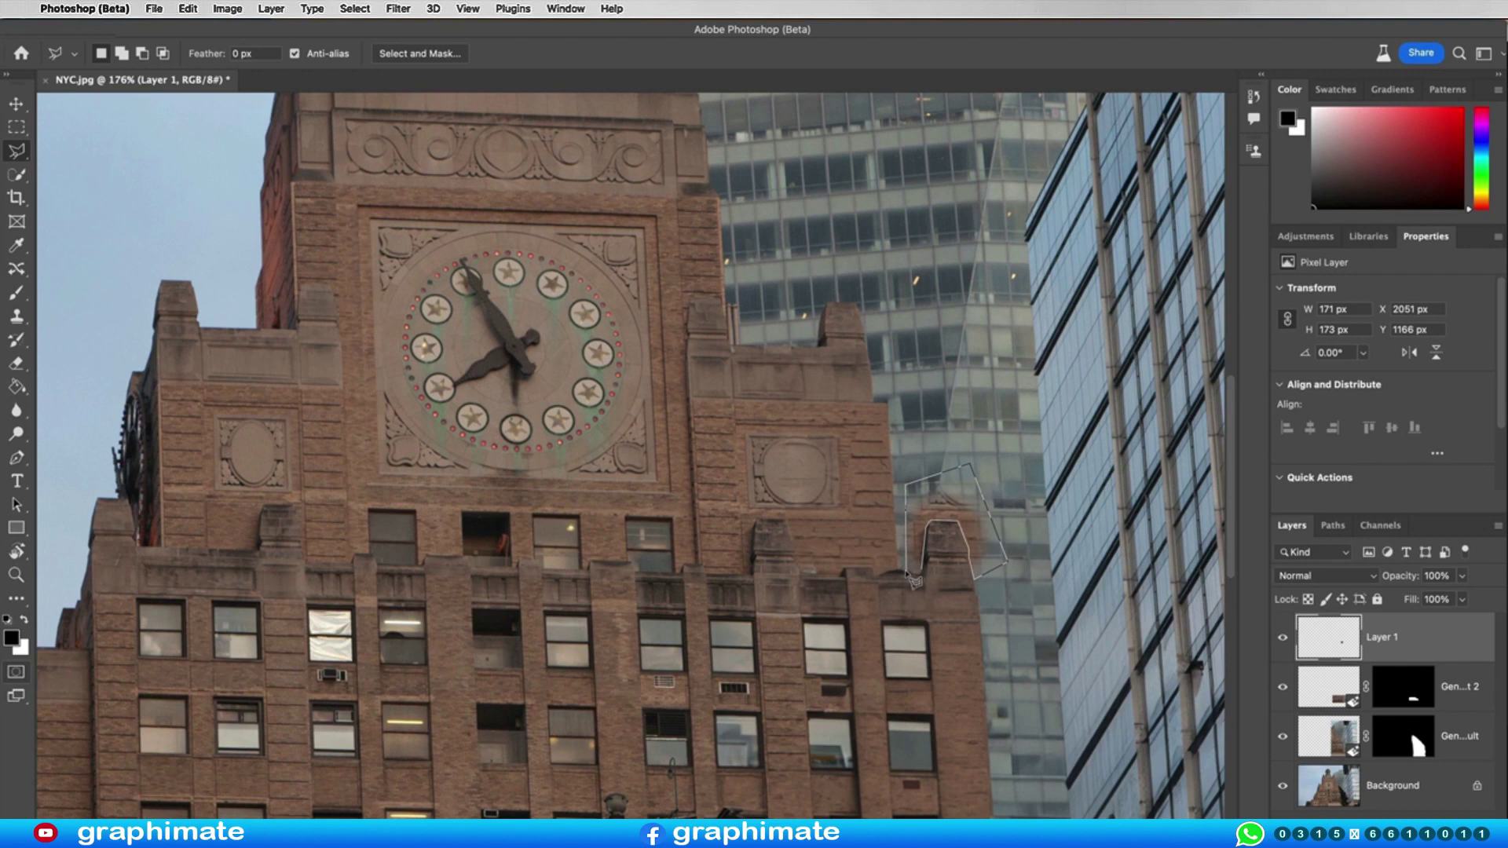
left_click(925, 577)
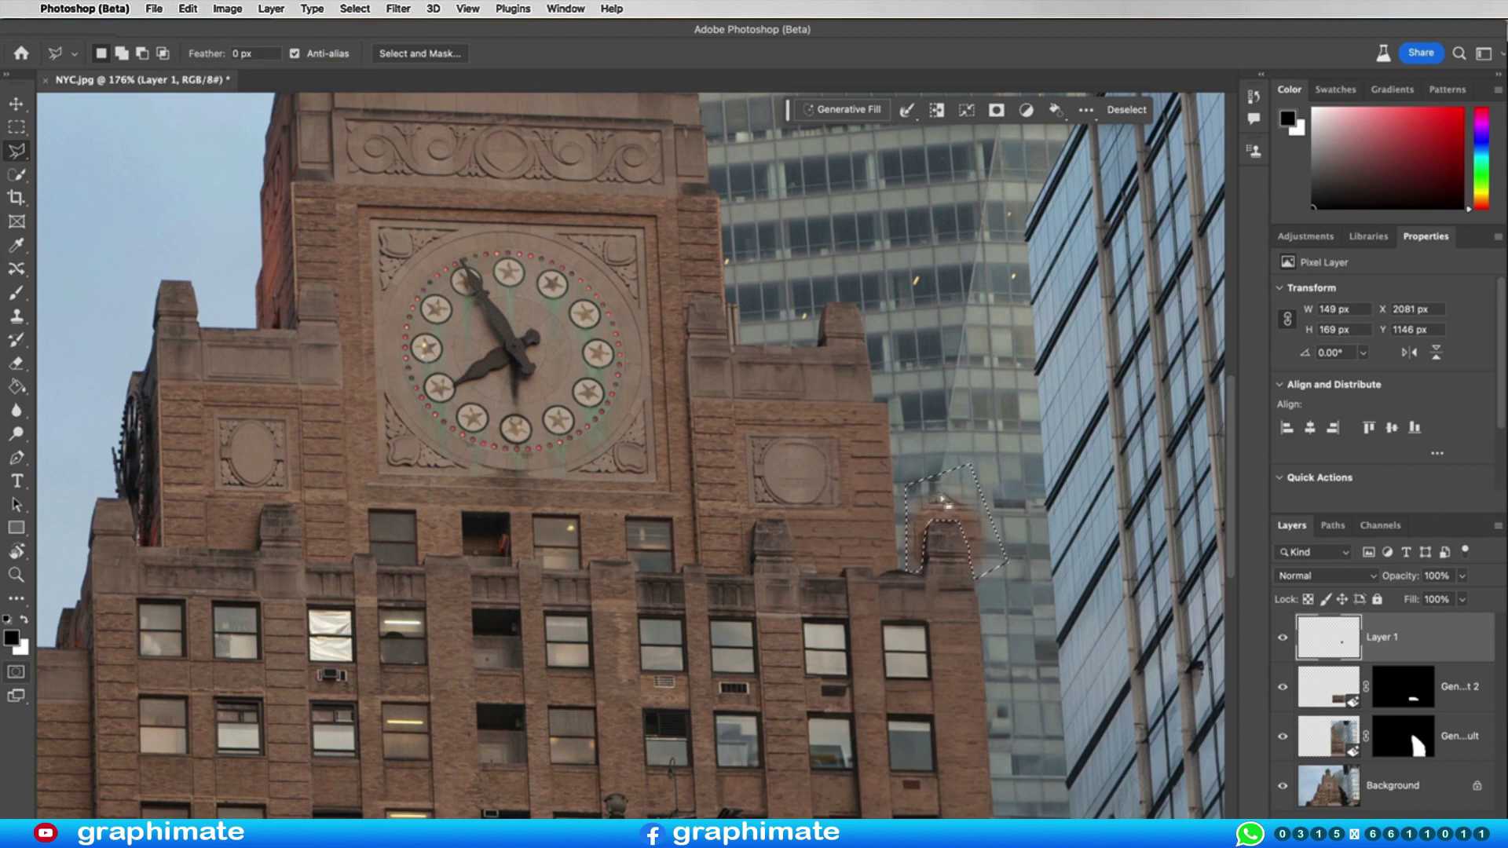
- Feather the selection by 100 px, clear the patch, and recentre the view on the clock tower
left_click(354, 9)
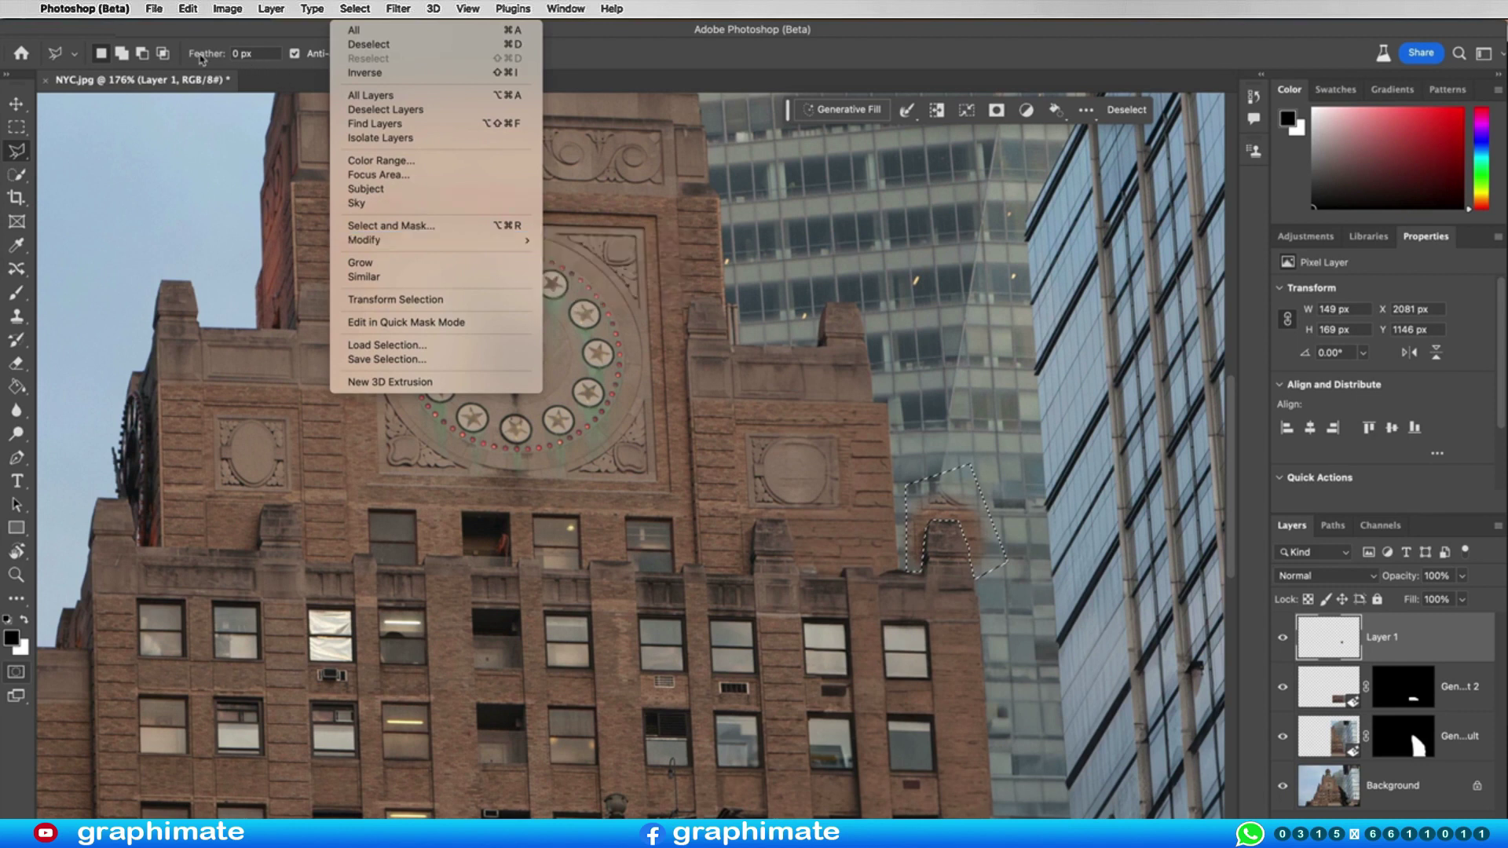
mouse_move(365, 238)
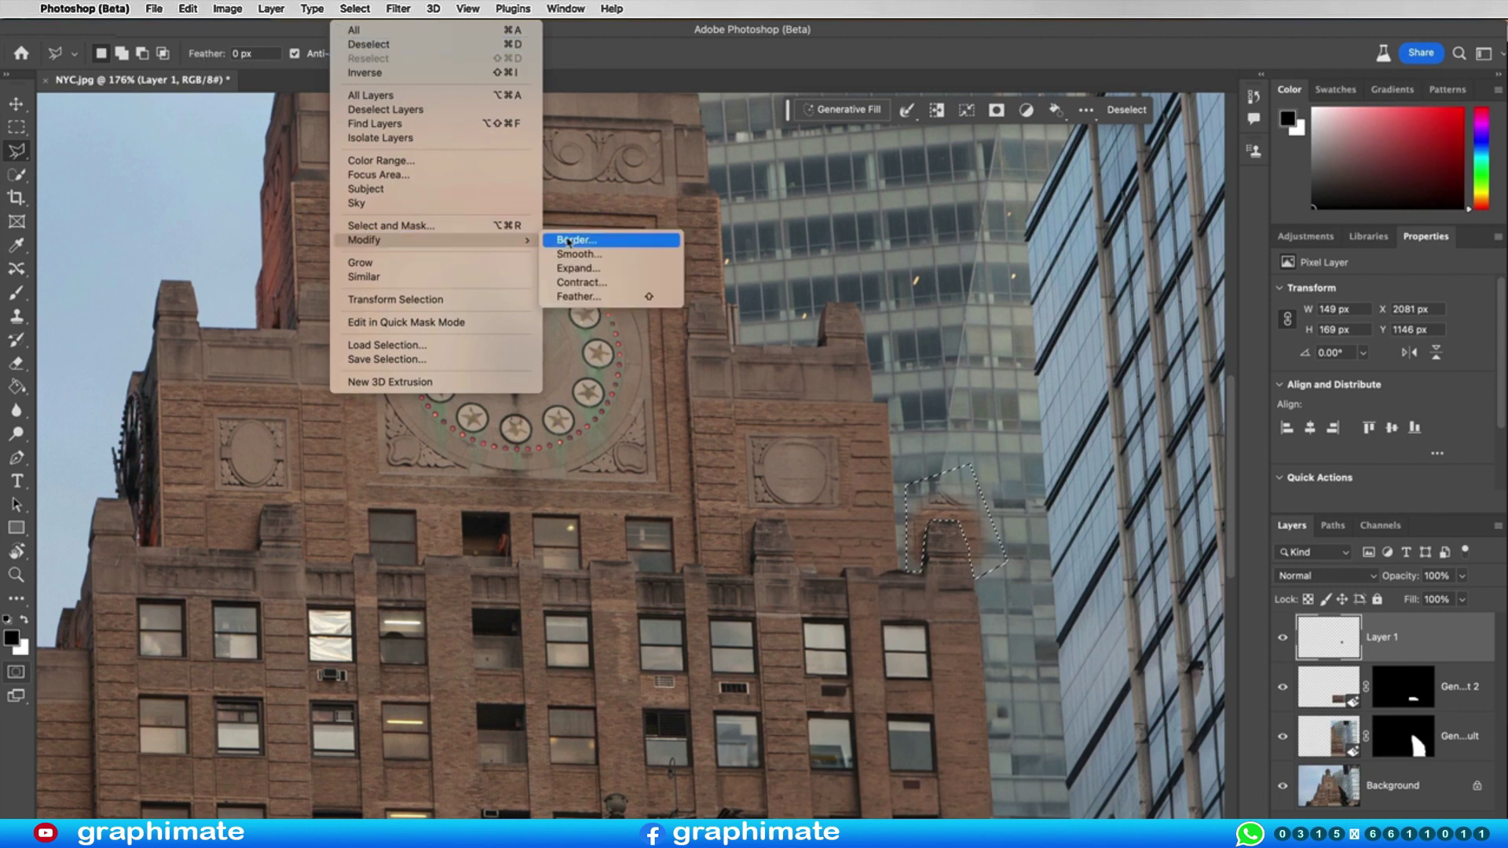
left_click(597, 298)
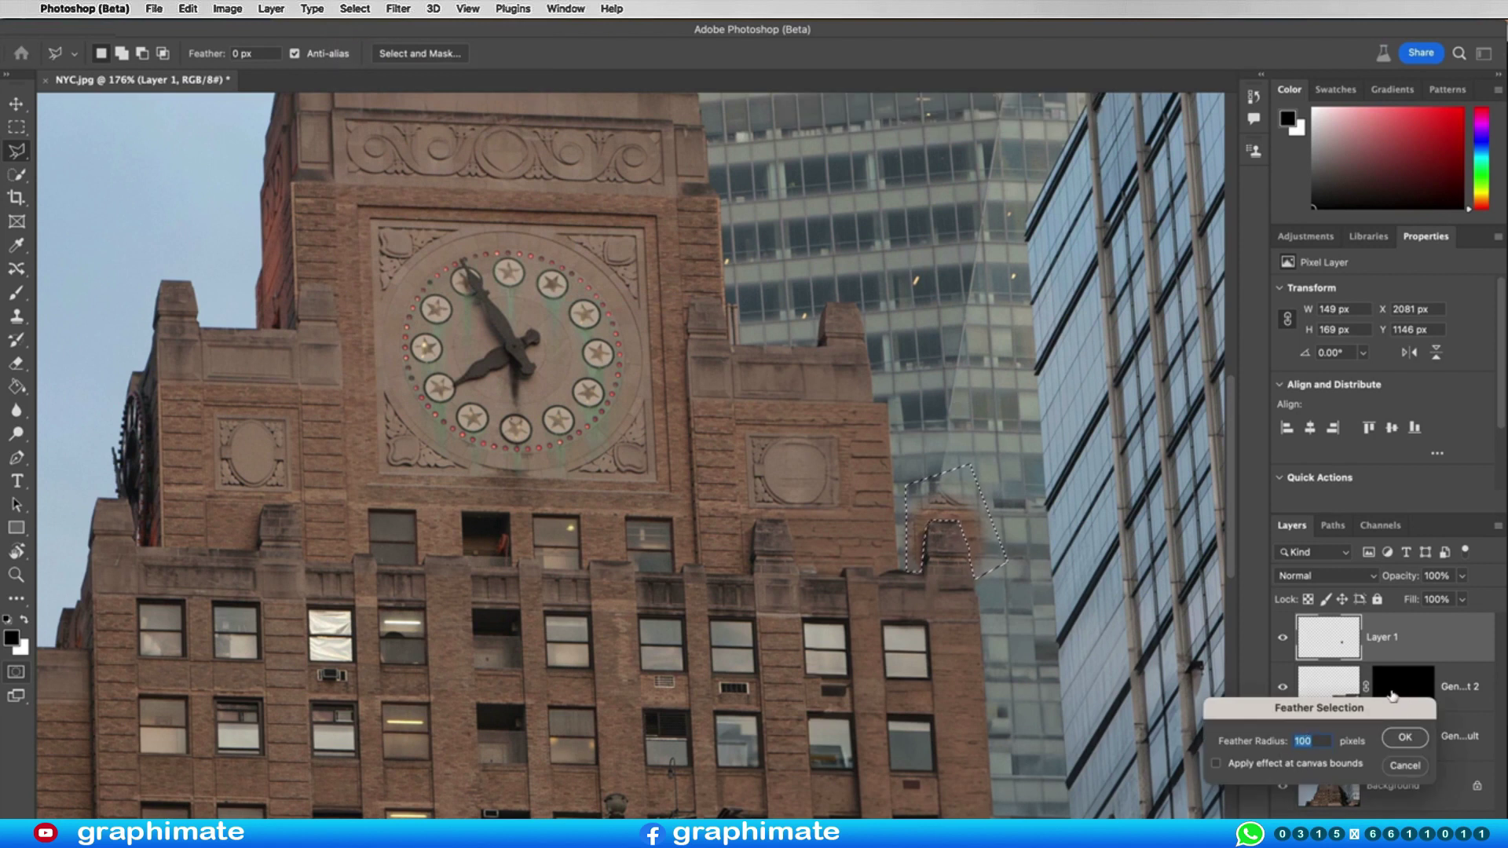
left_click(1405, 737)
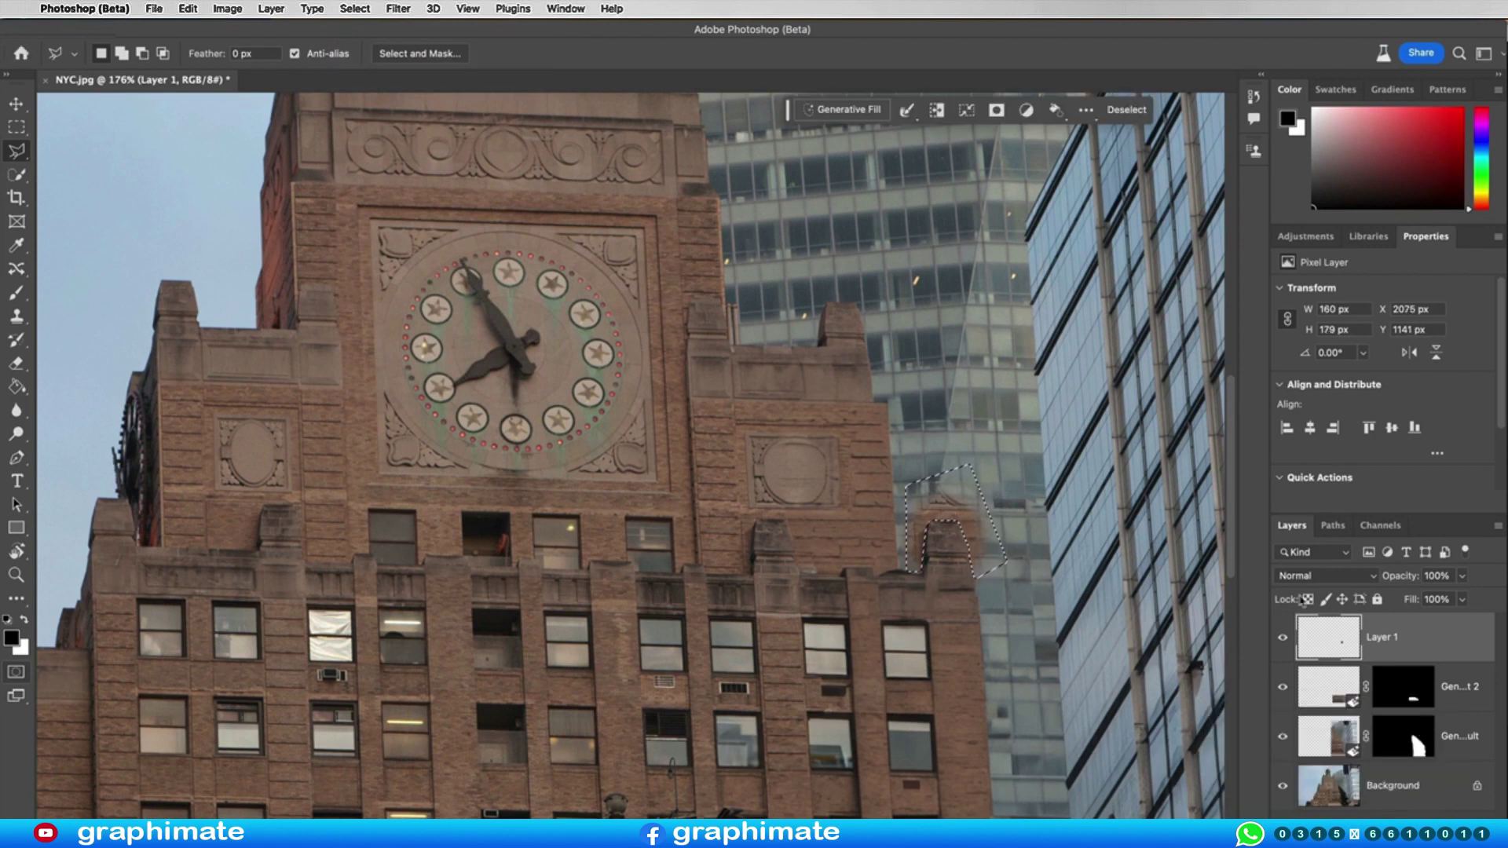
left_click(975, 405)
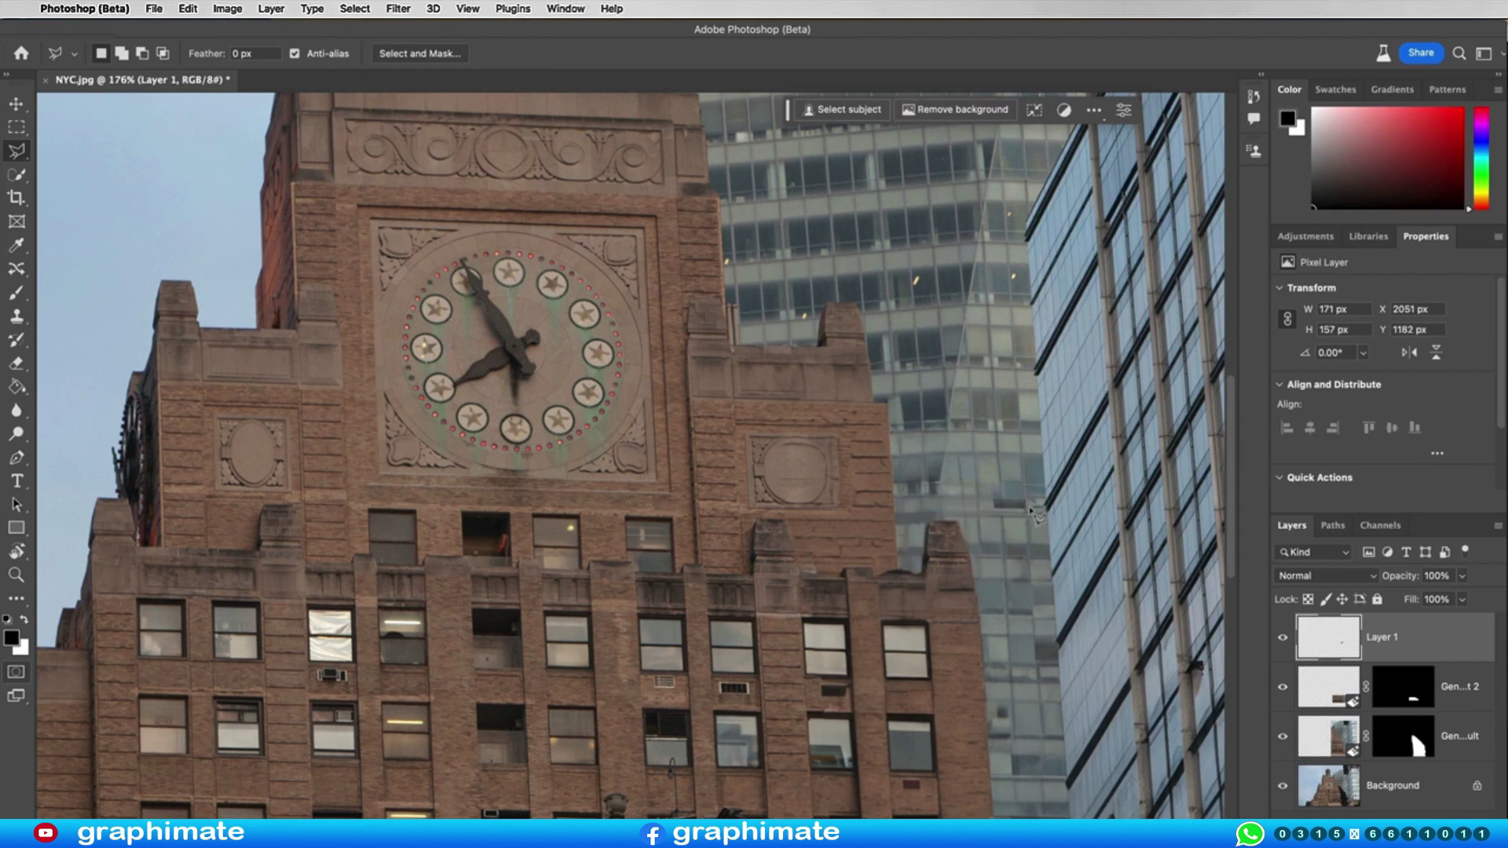
scroll(1037, 514, "down", 5)
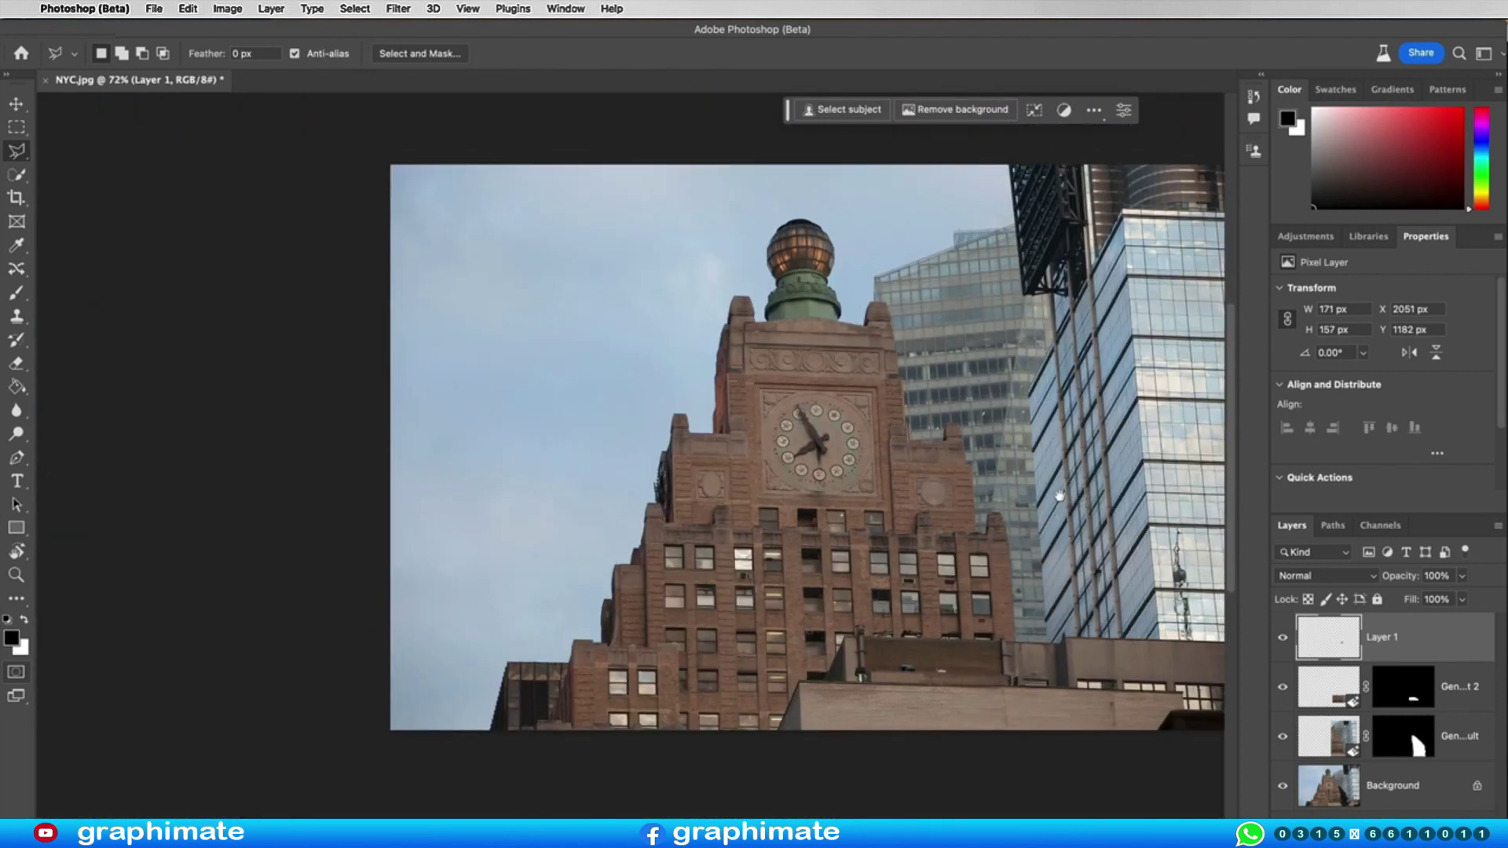
left_click_drag(1053, 510, 941, 505)
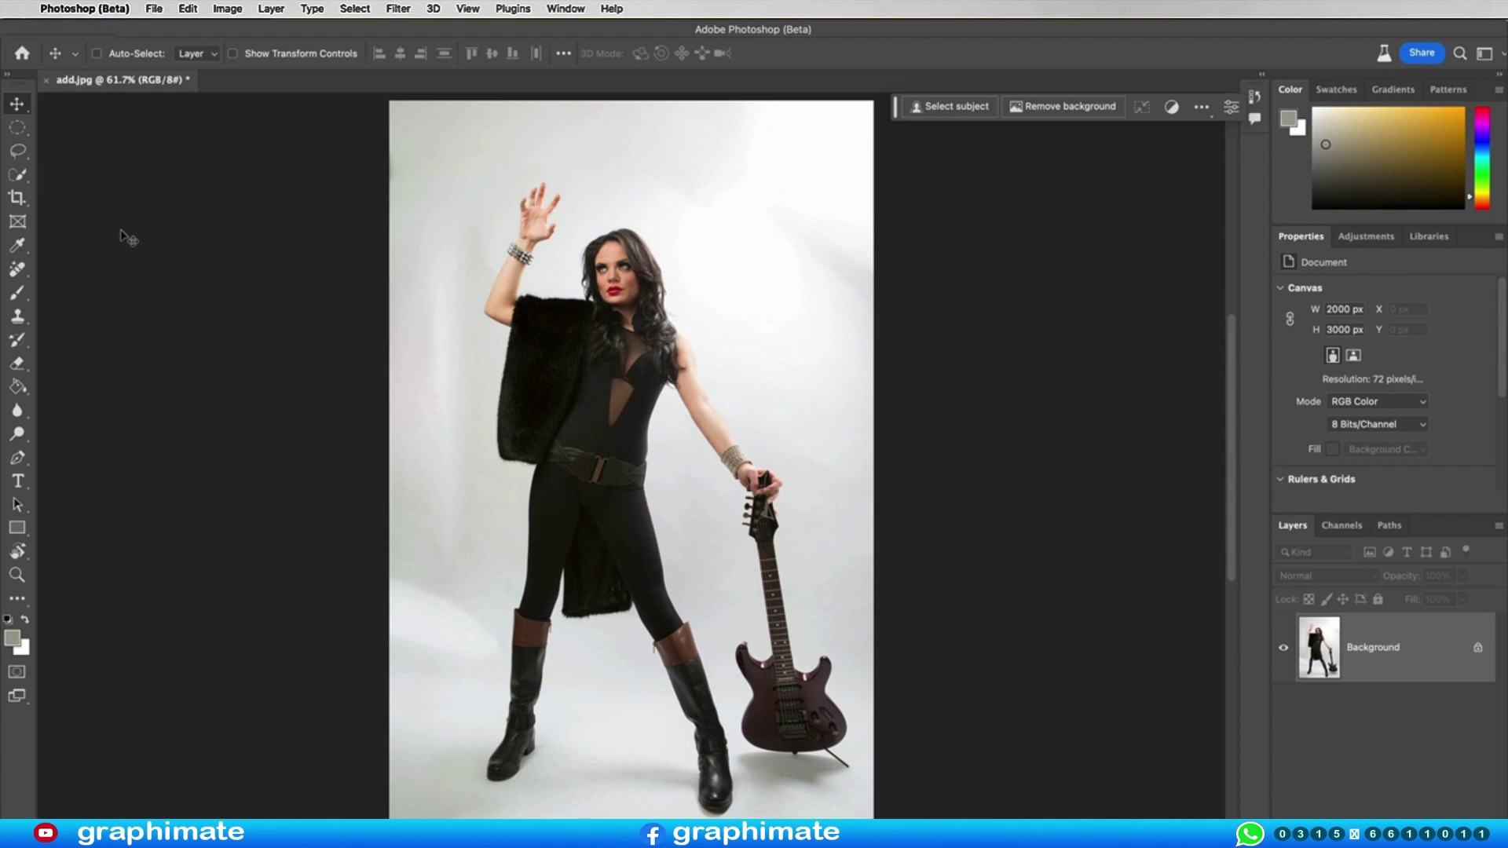
- Draw an elliptical selection around the raised hand and generate 'ball' in it
scroll(522, 114, "up", 3)
key("m")
left_click_drag(598, 336, 521, 266)
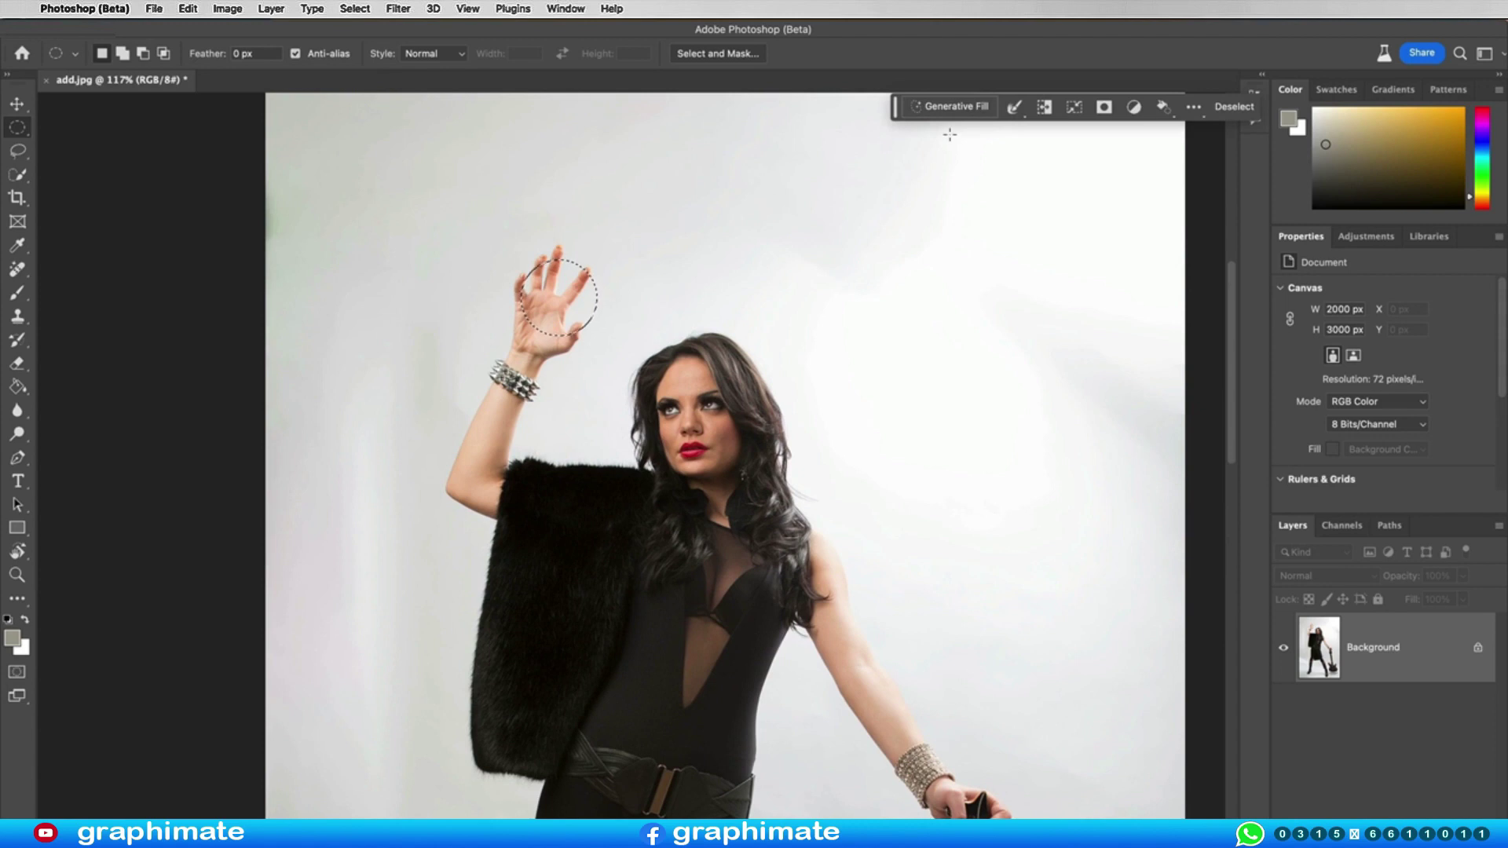
left_click(952, 106)
type("ball")
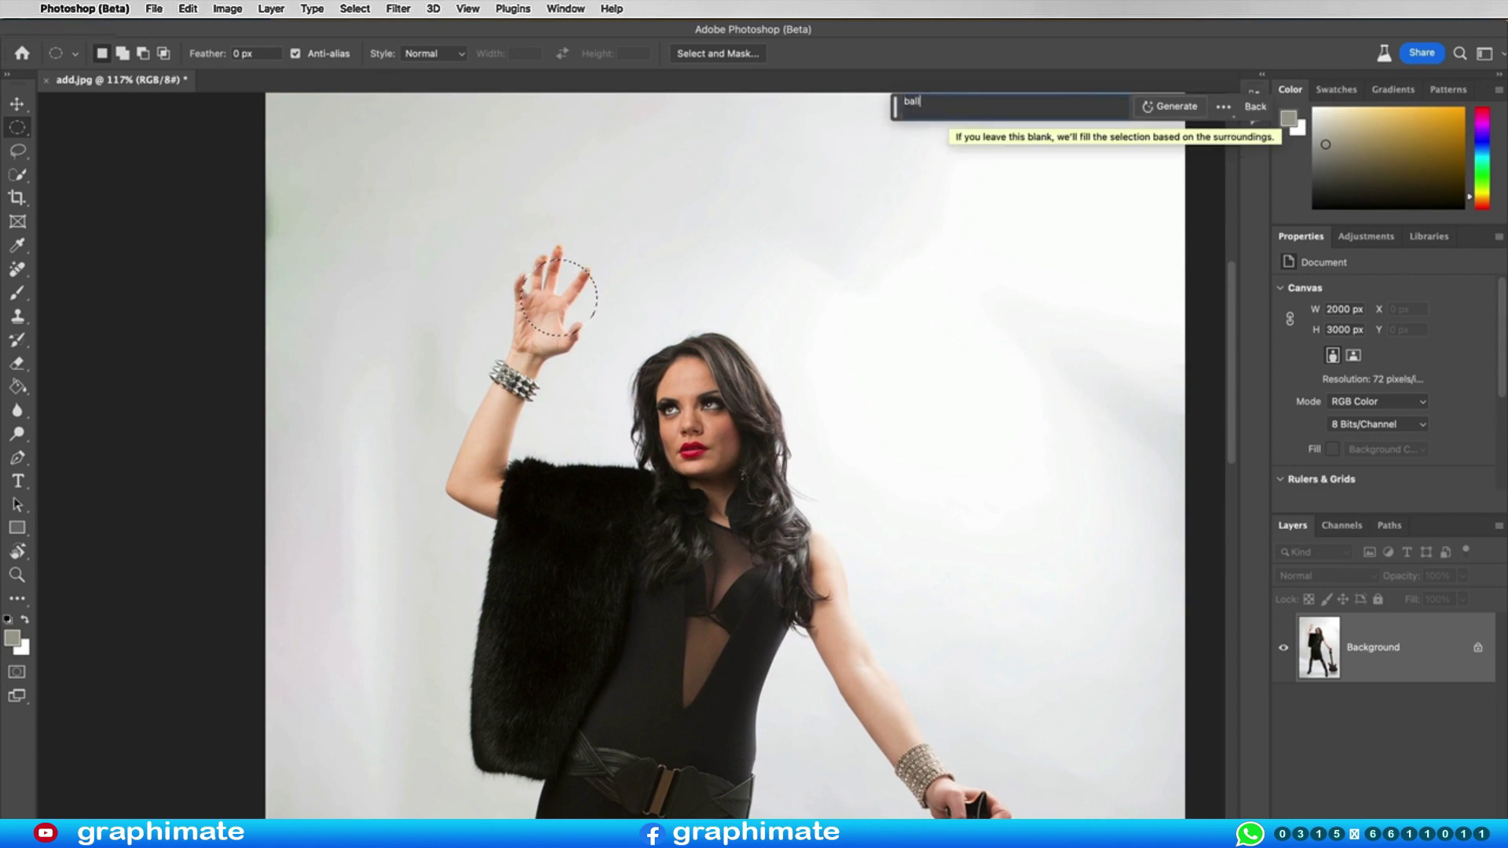
left_click(1155, 110)
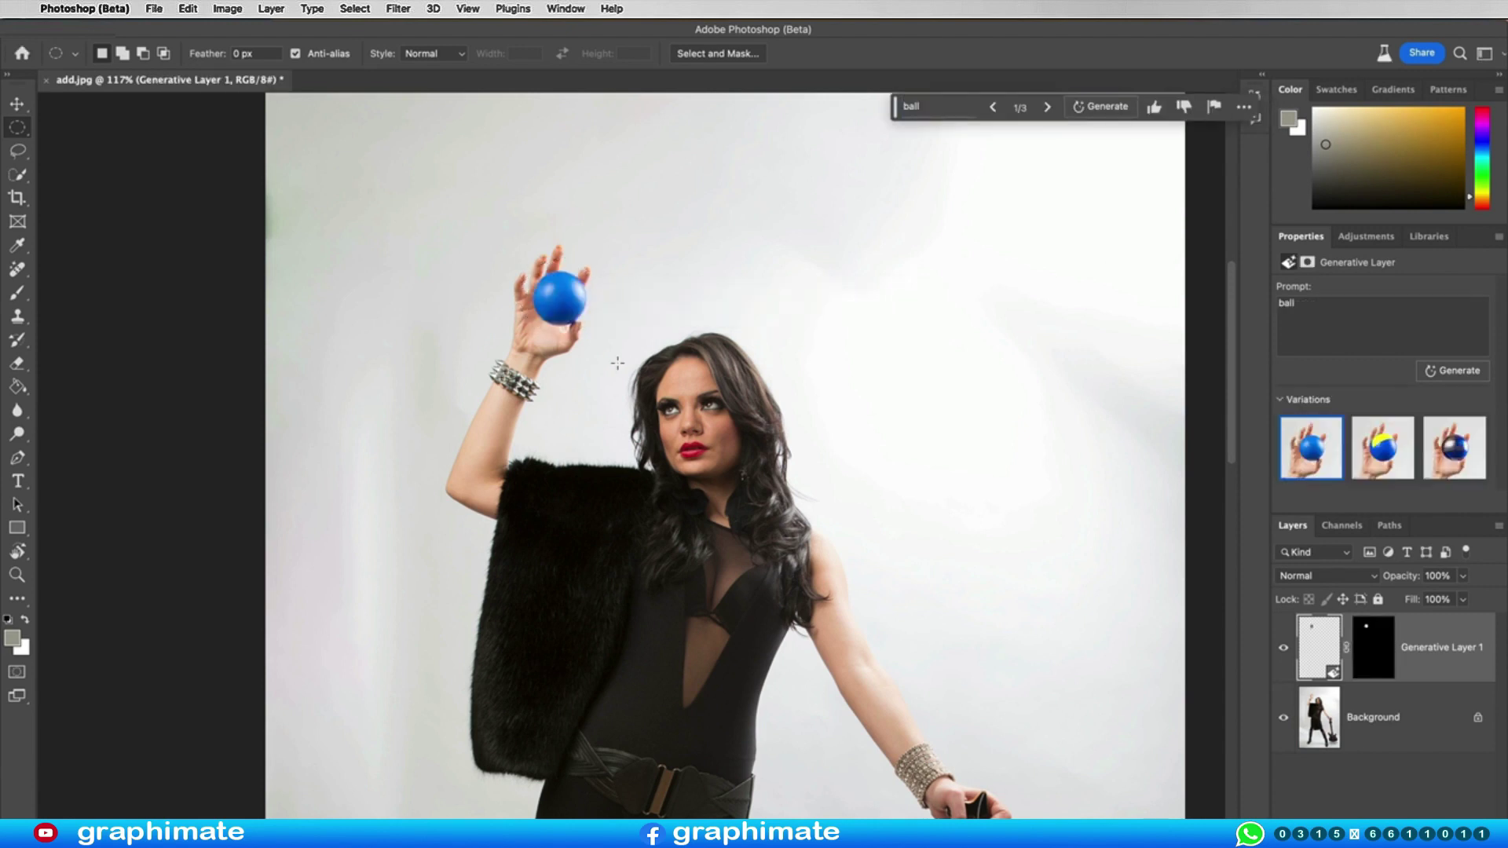
- Compare the ball variations, keep the solid blue ball, and start retyping the prompt as 'baseba'
left_click(1379, 448)
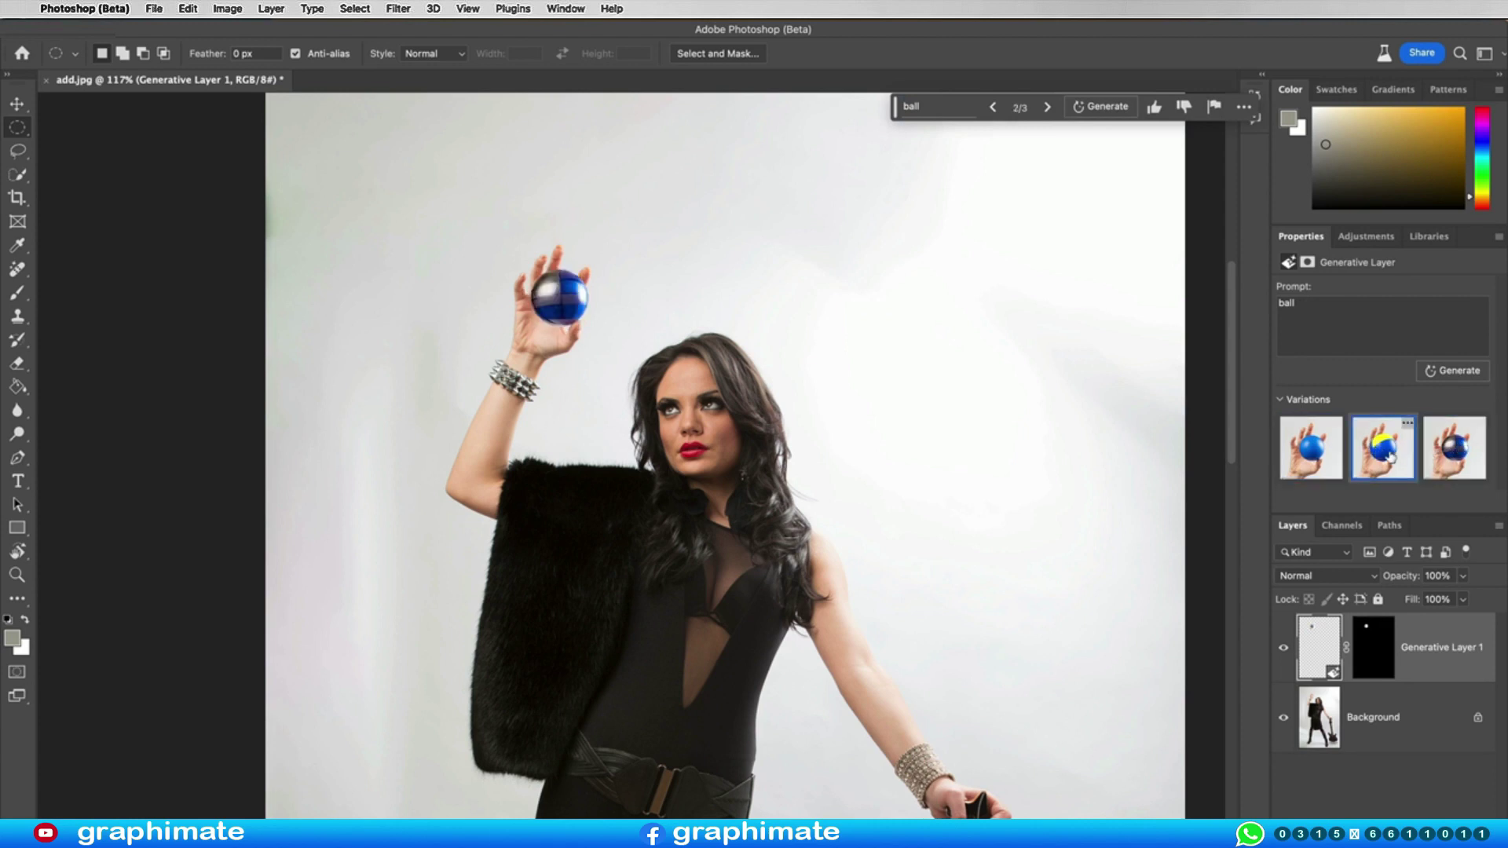
left_click(1308, 457)
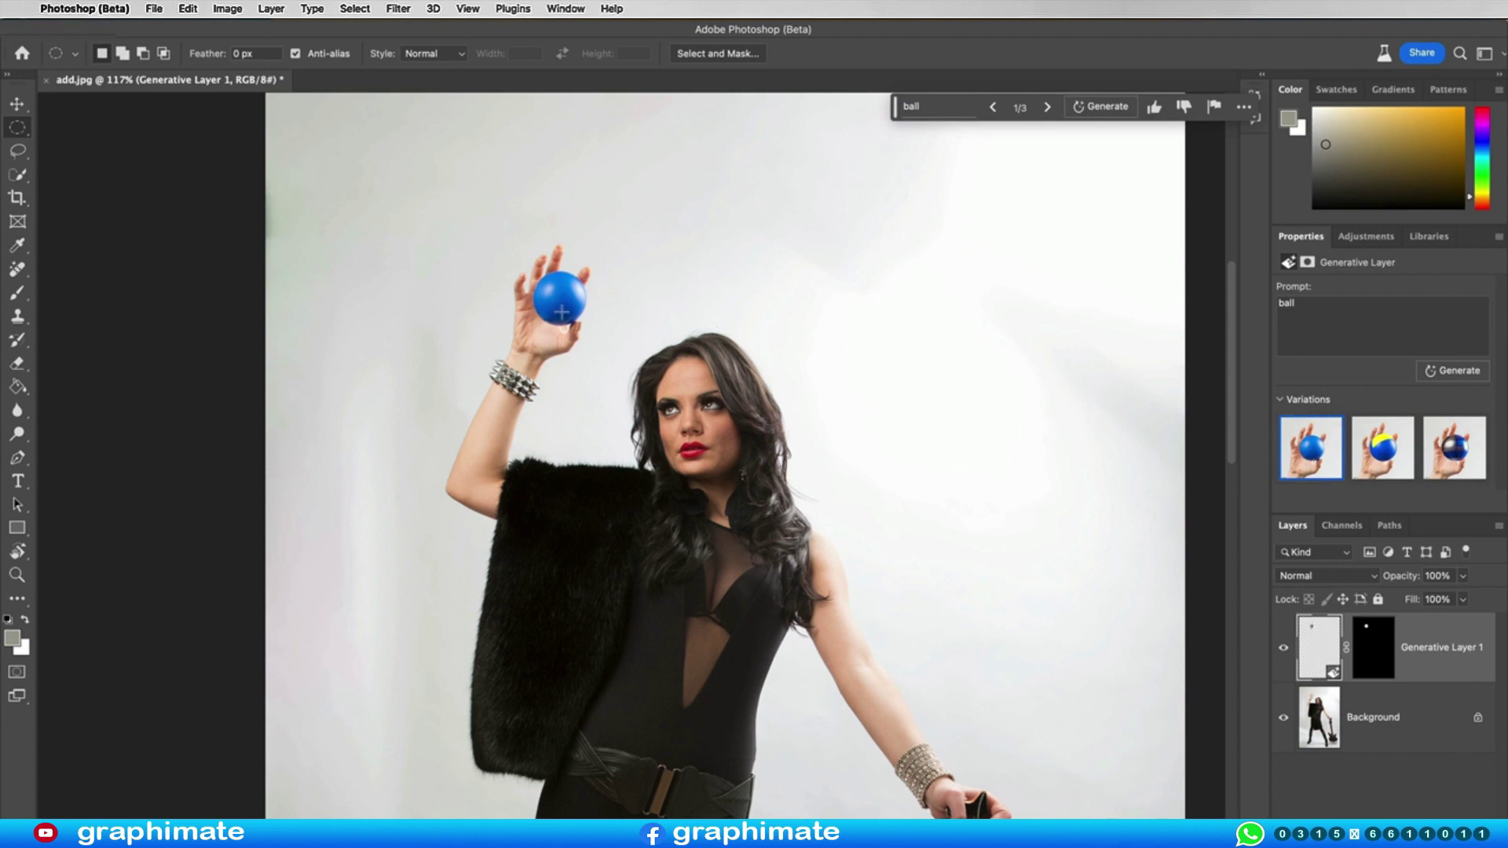
left_click_drag(1298, 304, 1278, 303)
type("baseba")
- Generate from the 'baseball' prompt and preview the second and third variations
left_click(1460, 371)
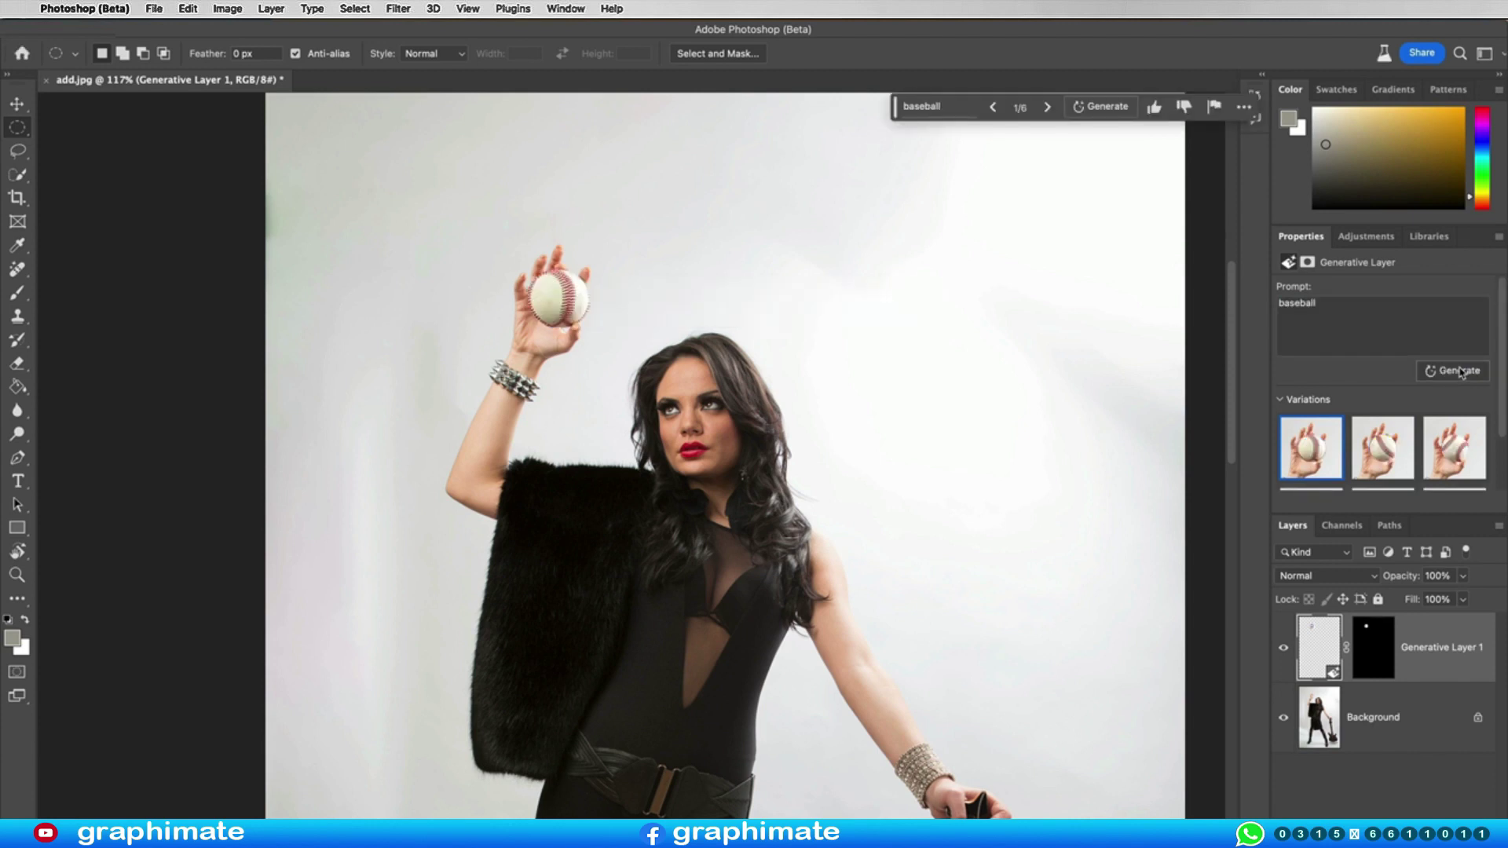
left_click(1386, 452)
left_click(1446, 458)
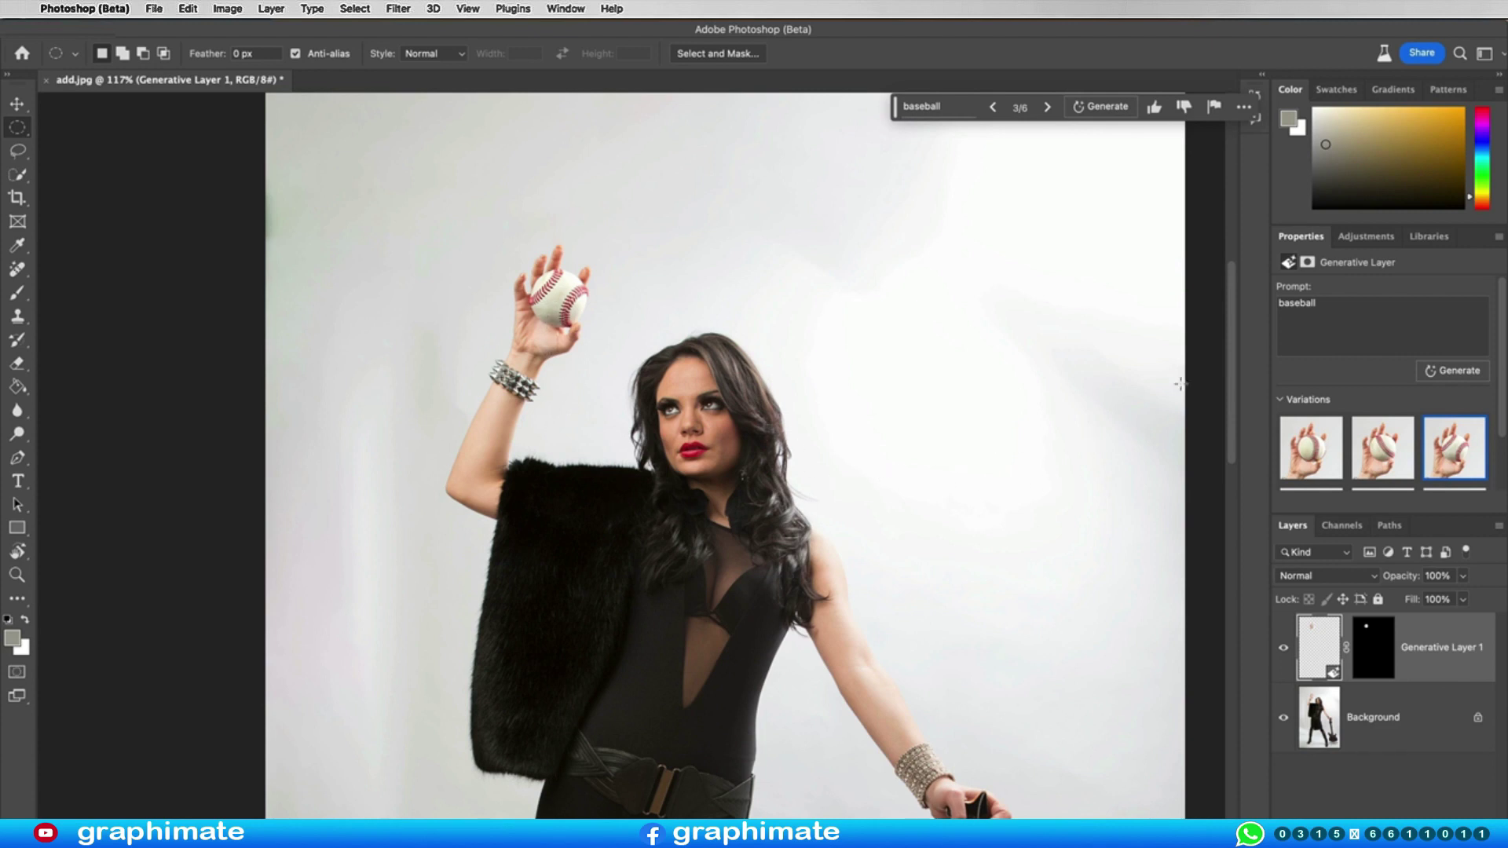
- Change the prompt to 'yellow baseball' and regenerate it in the hand
double_click(1326, 306)
left_click(1324, 304)
type("yellow")
left_click(1442, 374)
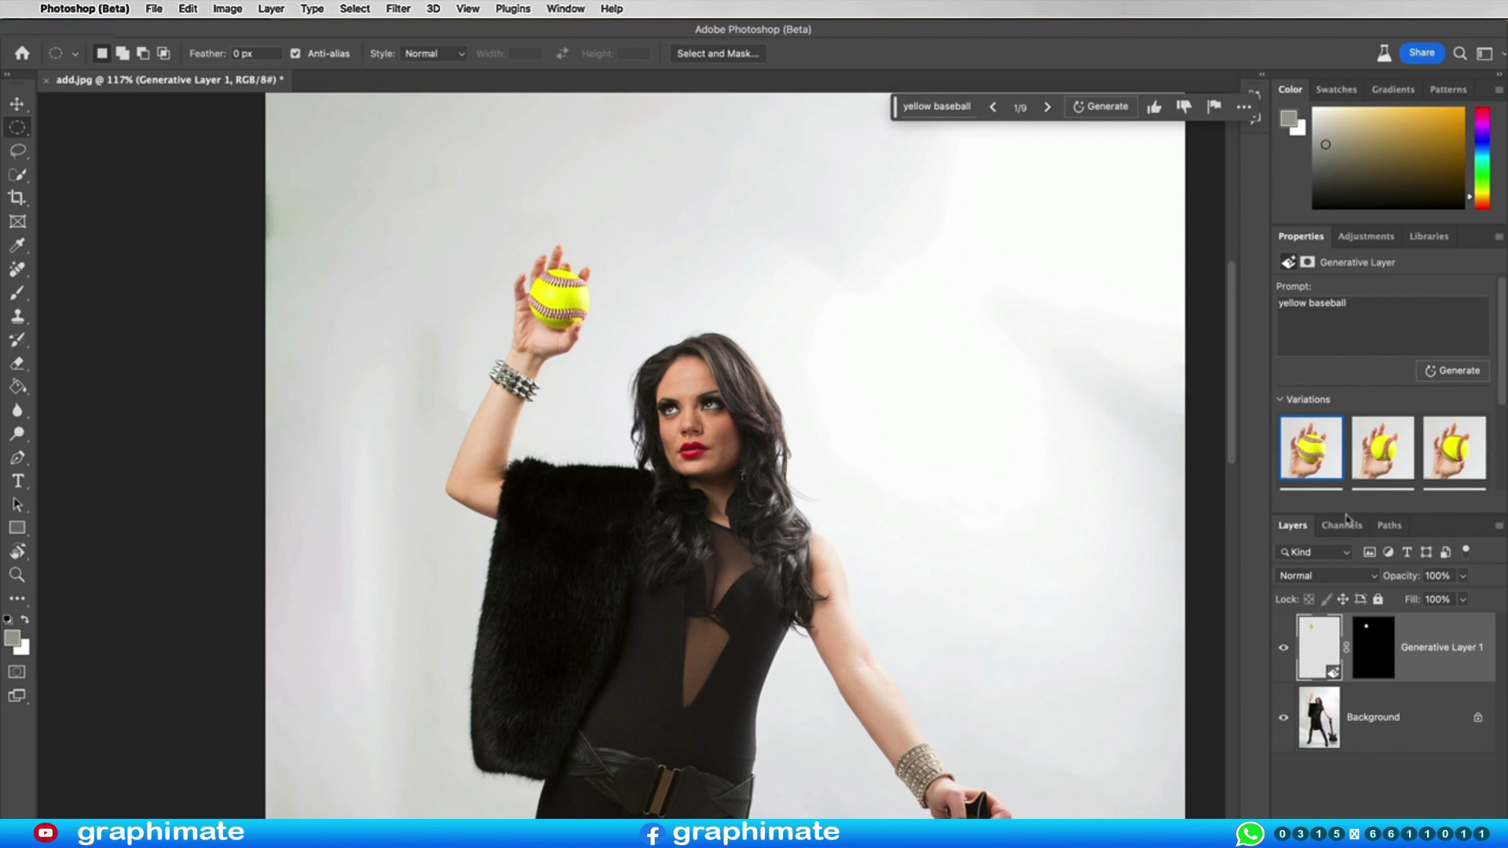
- Hide the yellow baseball layer and draw a new ellipse around the raised hand
left_click(1284, 648)
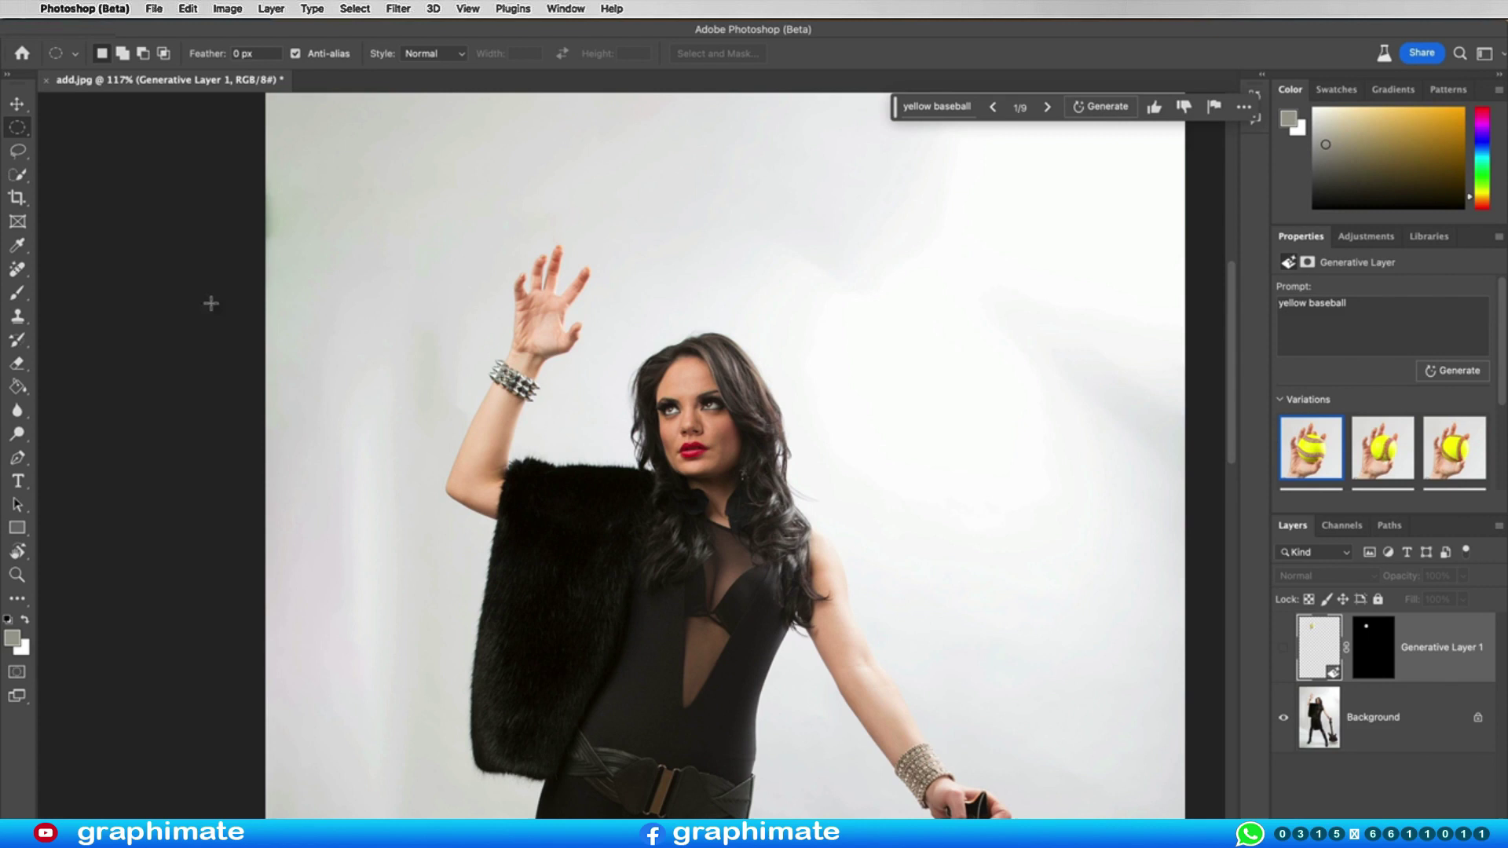
right_click(17, 128)
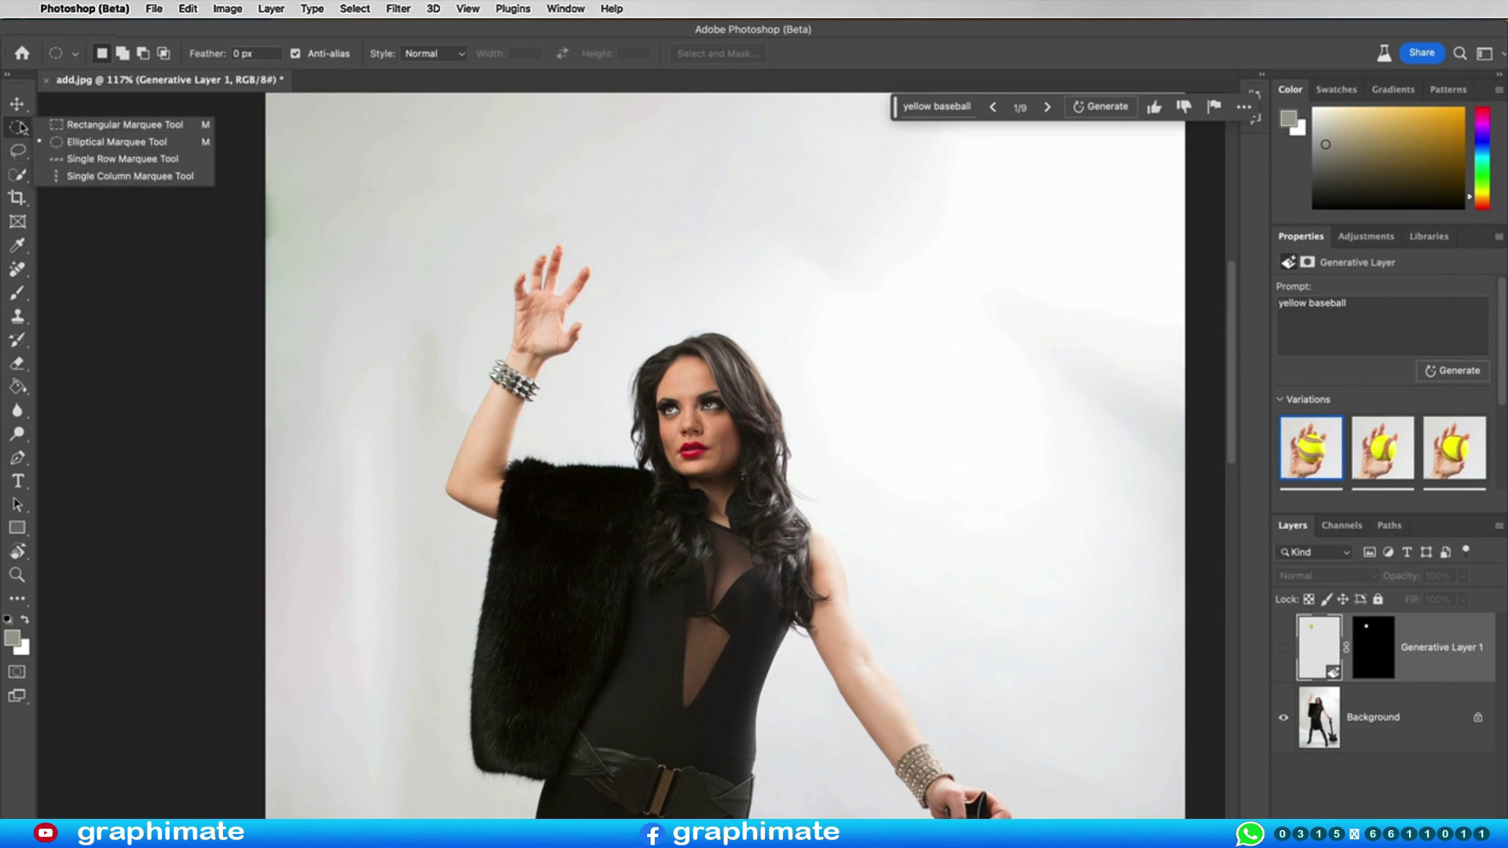
left_click(71, 143)
mouse_move(491, 253)
left_mouse_down()
mouse_move(659, 346)
mouse_move(641, 337)
left_mouse_up()
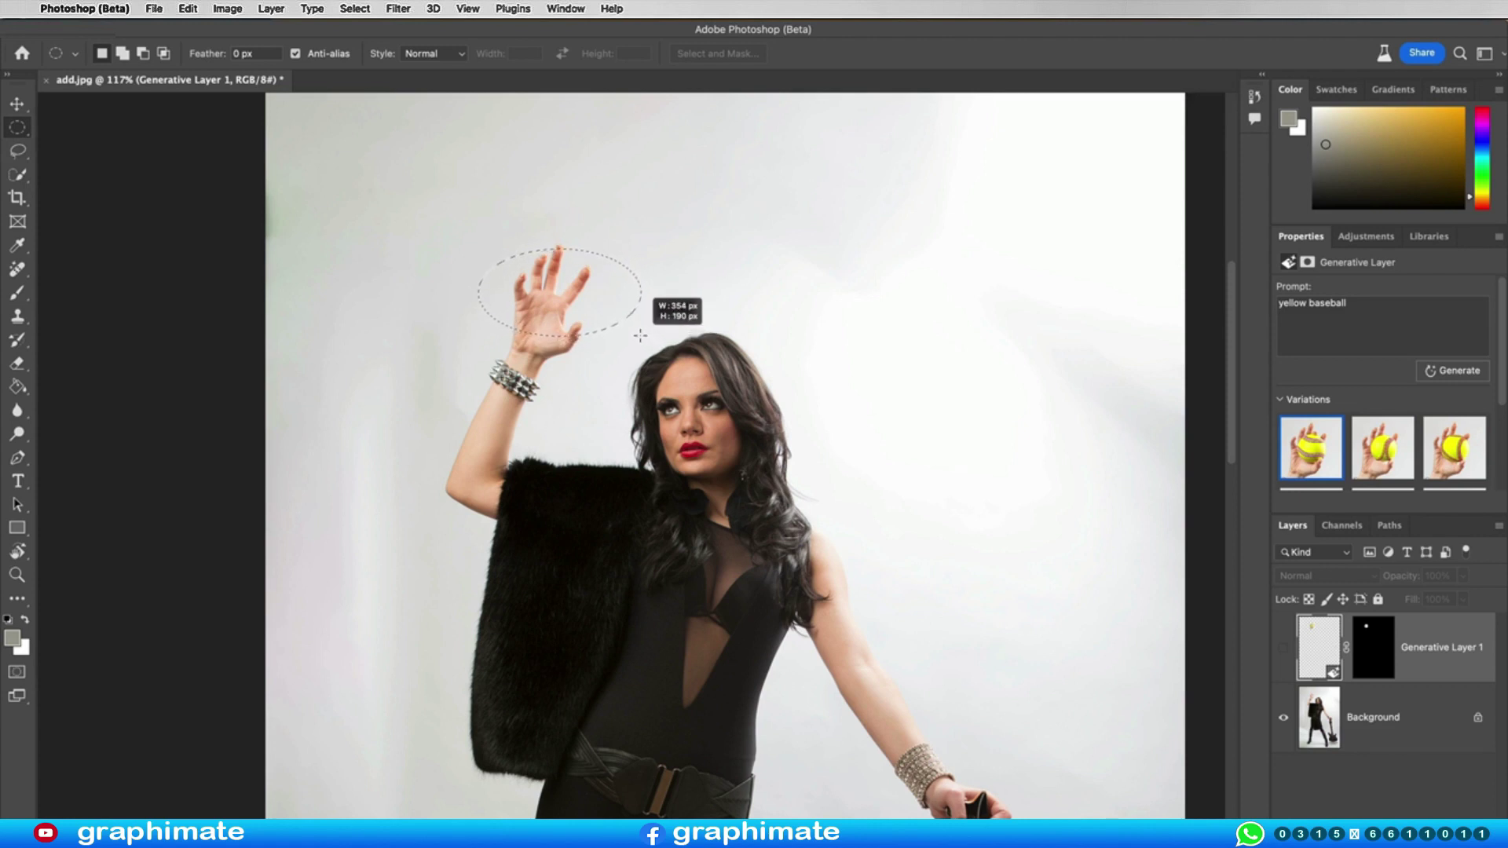
left_click_drag(641, 337, 638, 336)
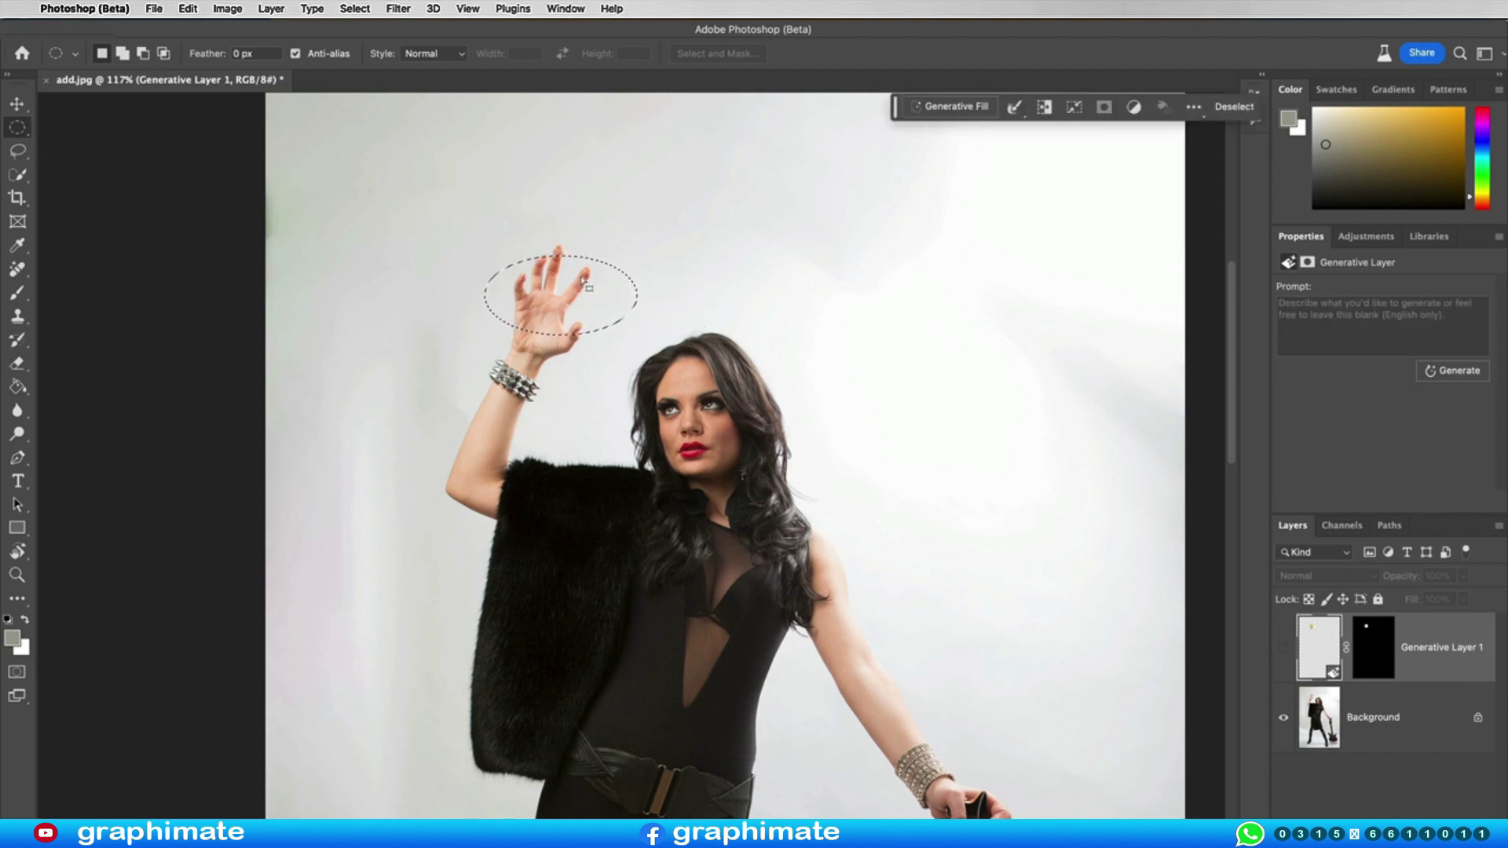
- Generate 'ball' in the new ellipse and keep the third, American football variation
left_click(1331, 322)
type("ball")
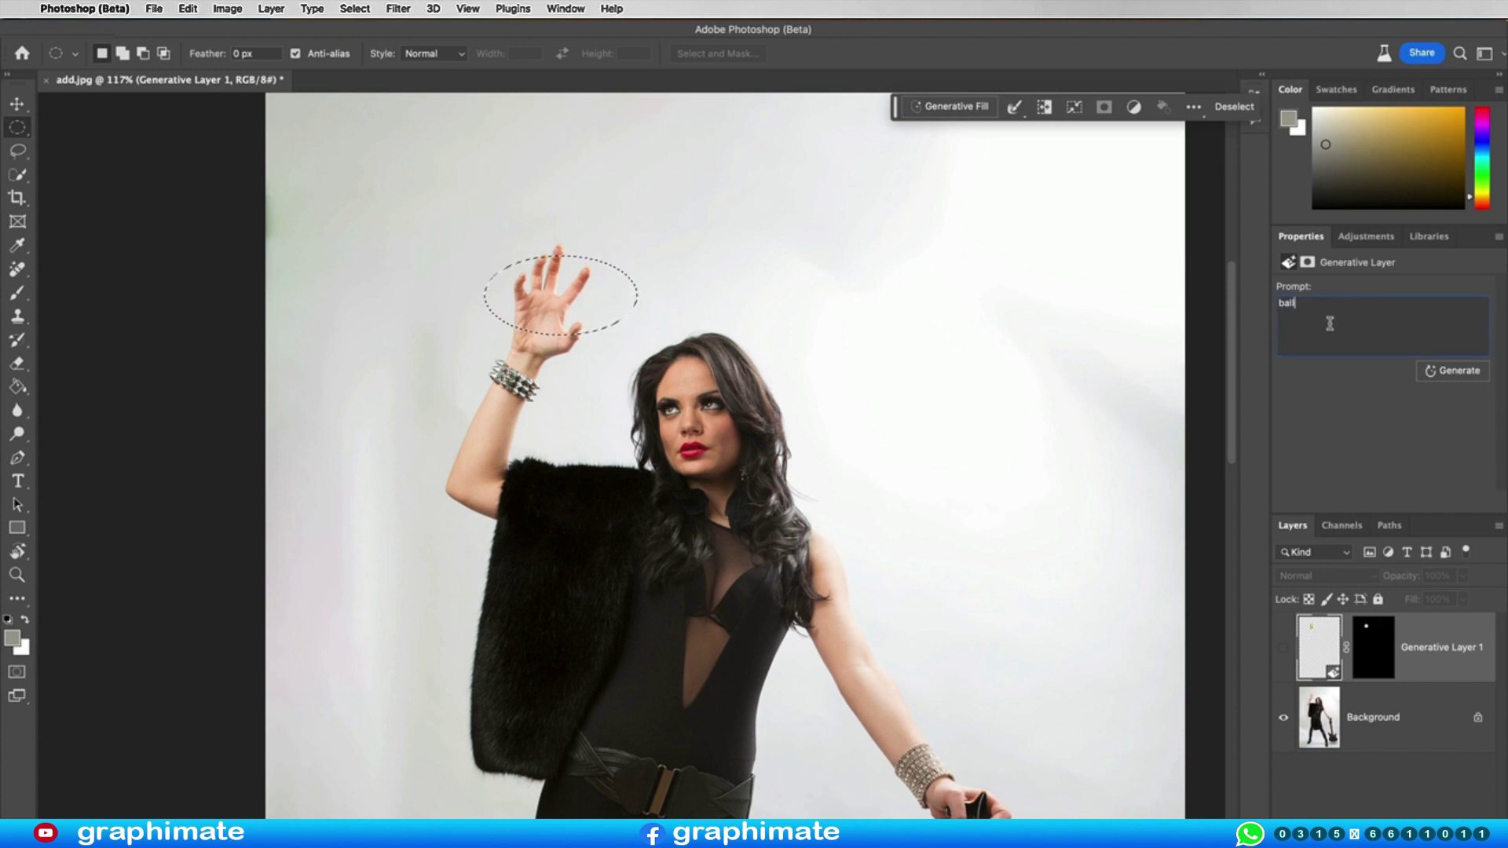
left_click(1451, 370)
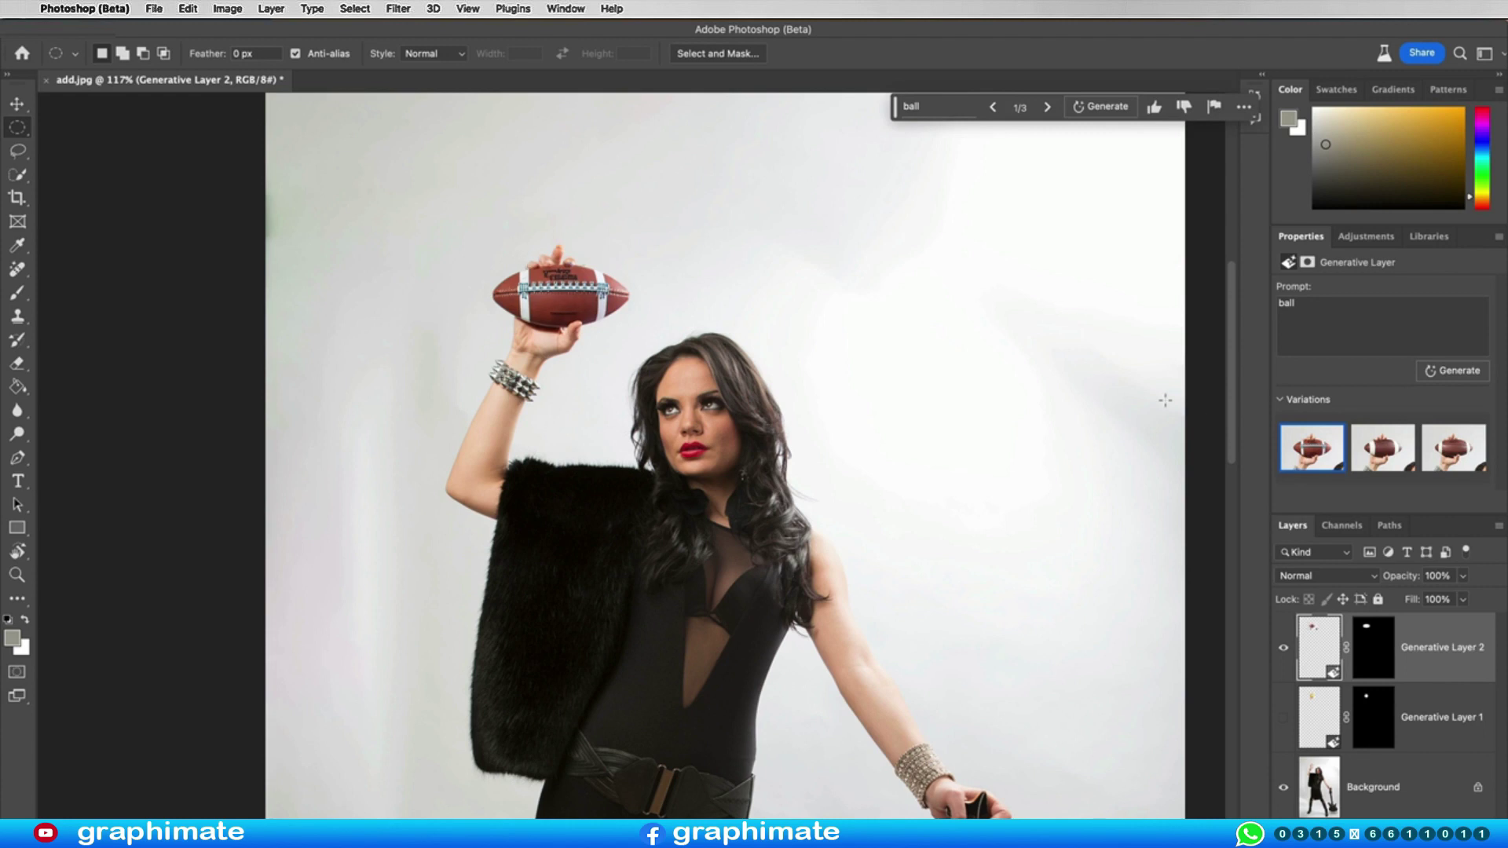
left_click(1383, 447)
left_click(1453, 448)
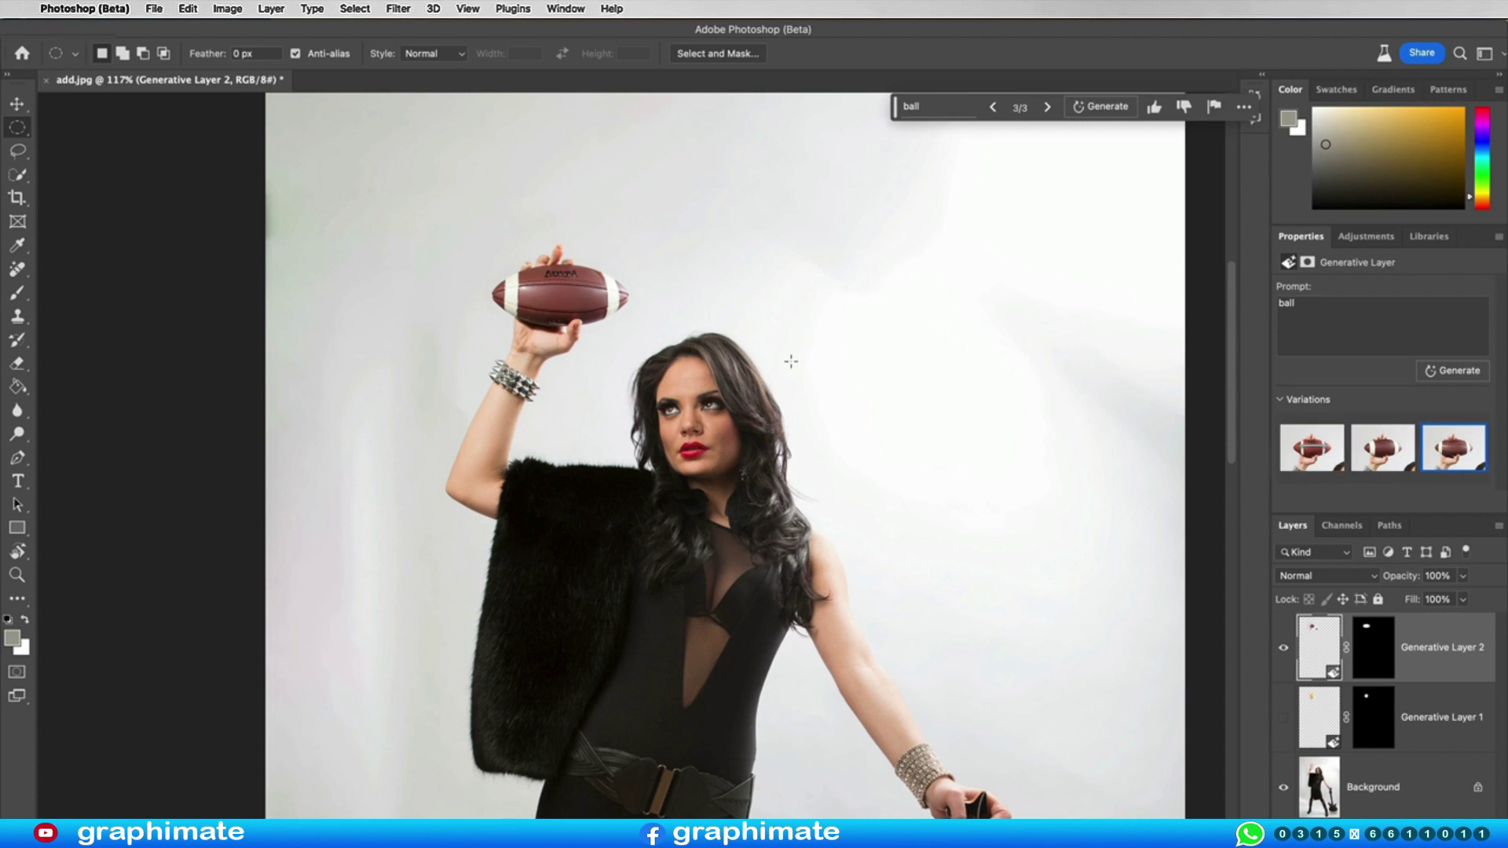
- Zoom in on her head and lasso an area just above it
scroll(791, 359, "down", 2)
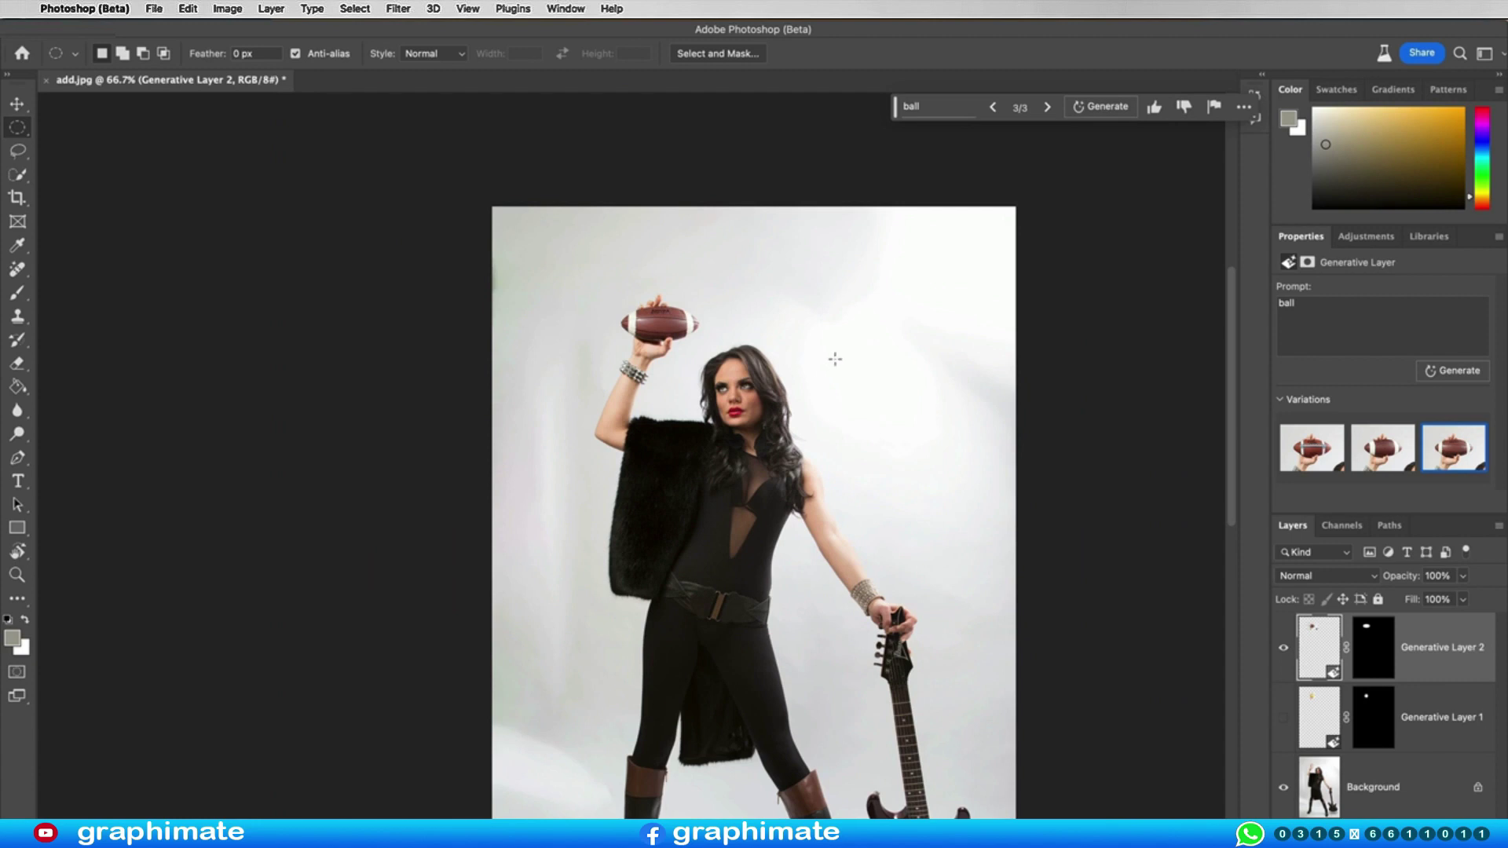
scroll(835, 359, "up", 1)
scroll(835, 360, "up", 2)
left_click_drag(749, 378, 825, 367)
scroll(814, 363, "up", 1)
scroll(817, 362, "up", 1)
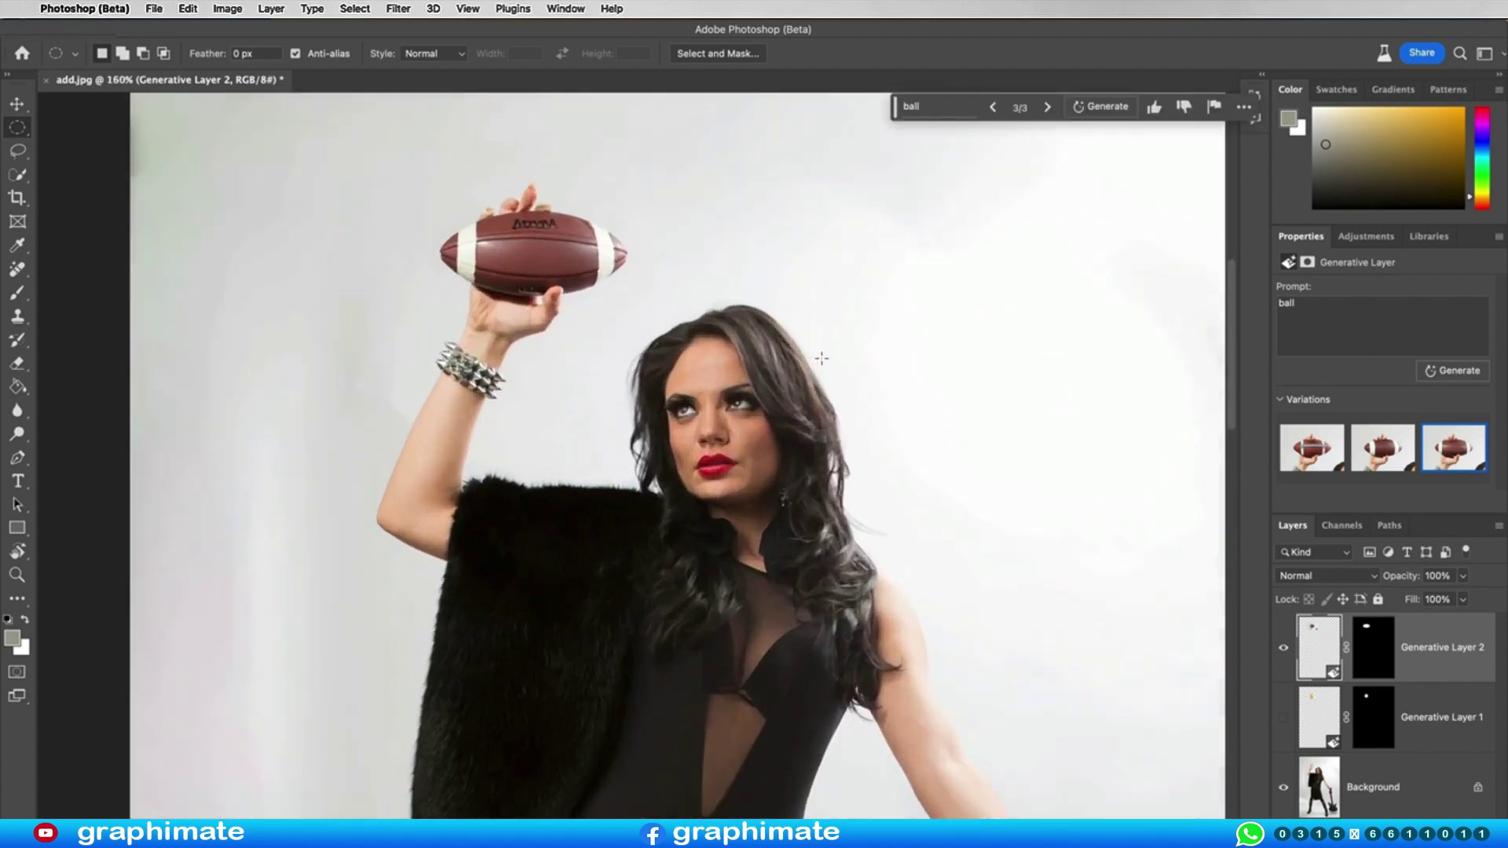
scroll(821, 359, "up", 1)
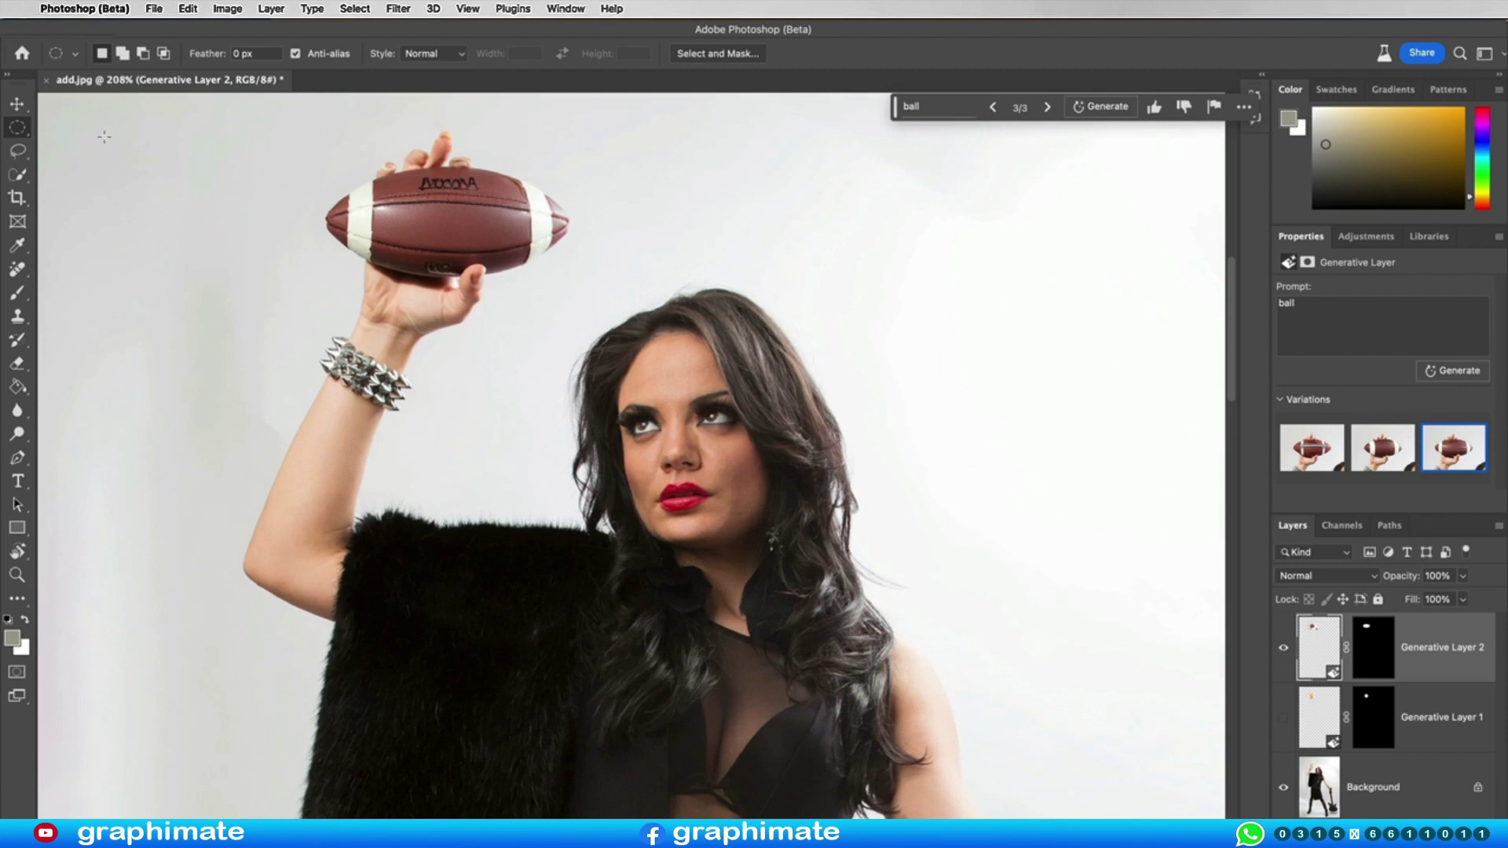
left_click_drag(17, 150, 79, 149)
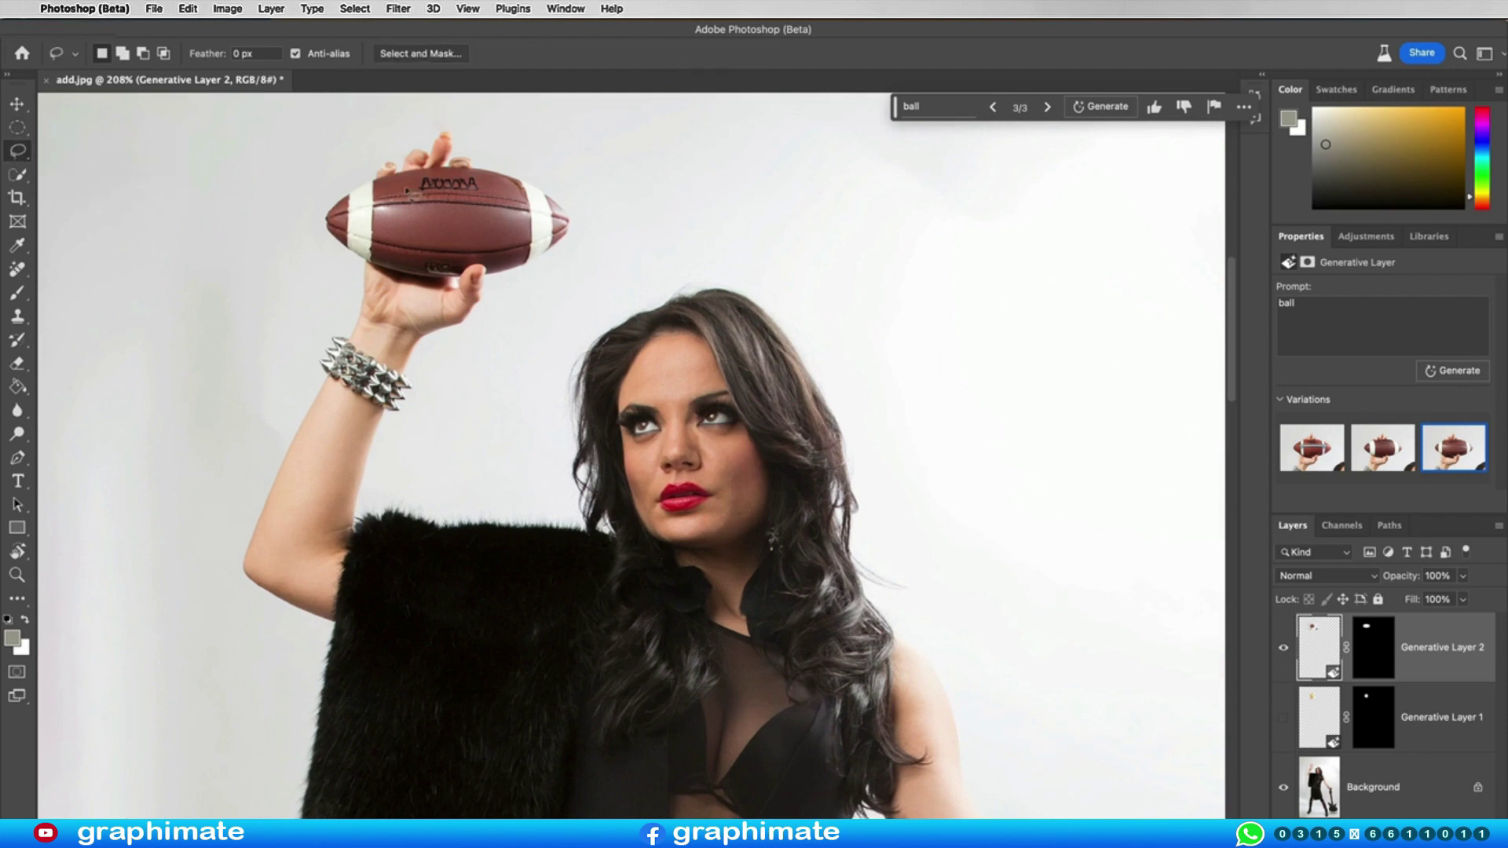
mouse_move(548, 367)
left_mouse_down()
mouse_move(841, 349)
mouse_move(861, 315)
mouse_move(794, 279)
mouse_move(690, 278)
mouse_move(573, 296)
mouse_move(548, 330)
left_mouse_up()
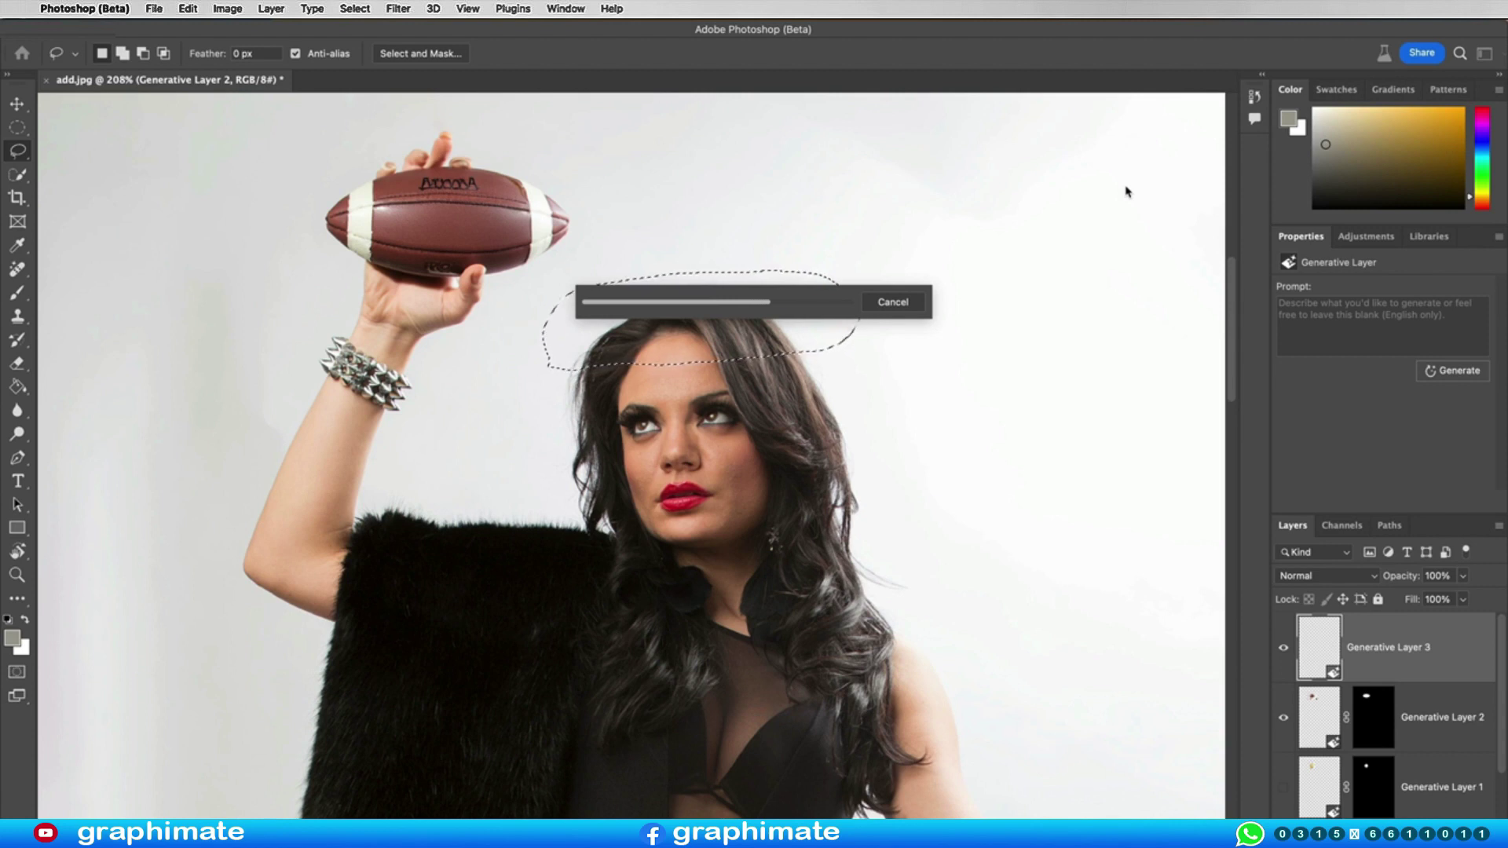
- Cycle through the three hat variations, return to the first, and hide that layer
left_click(1366, 446)
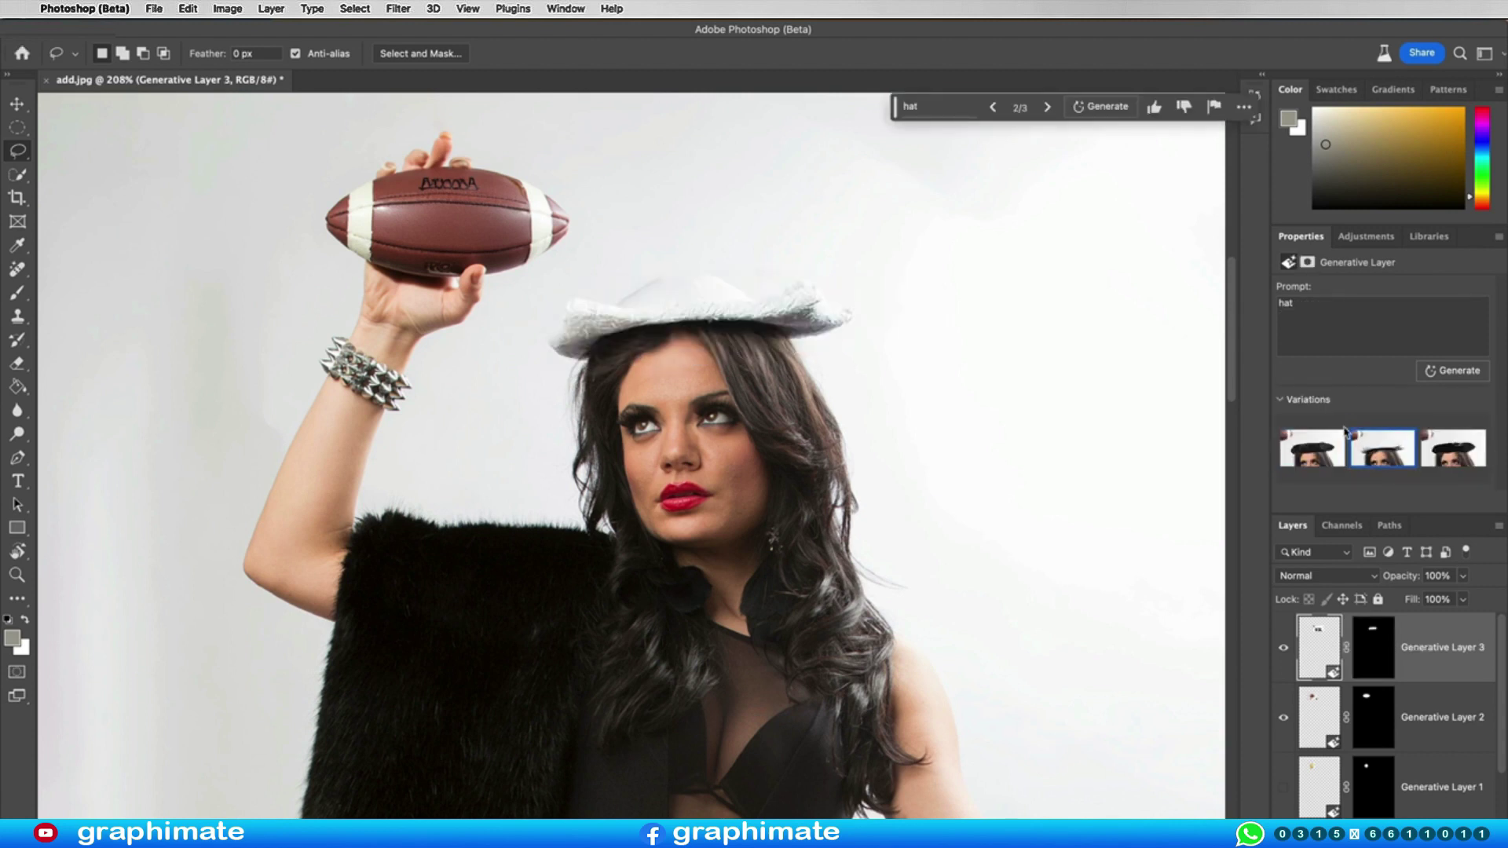
left_click(1450, 455)
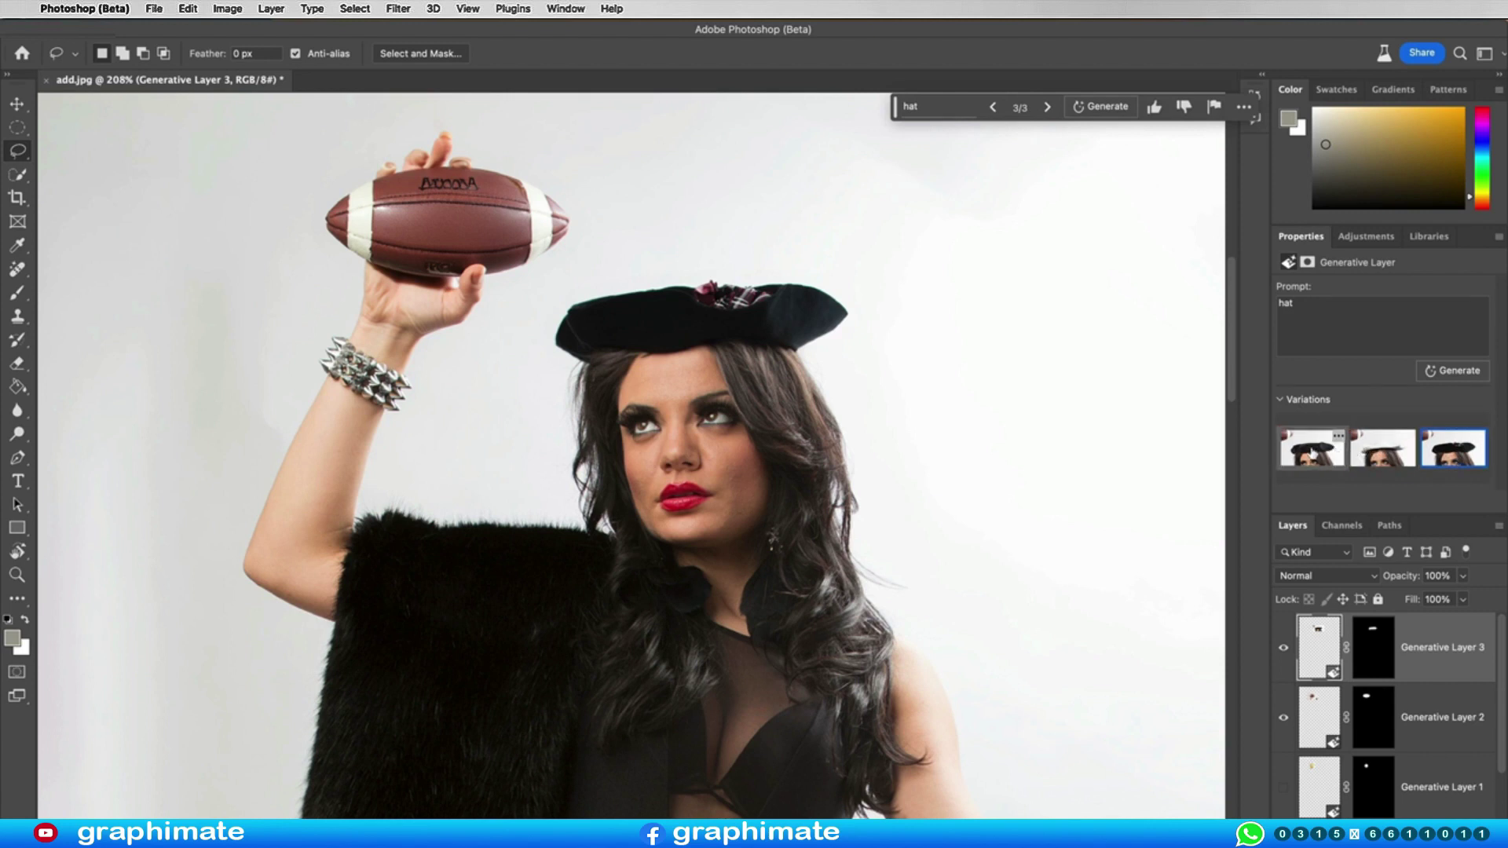
left_click(1312, 455)
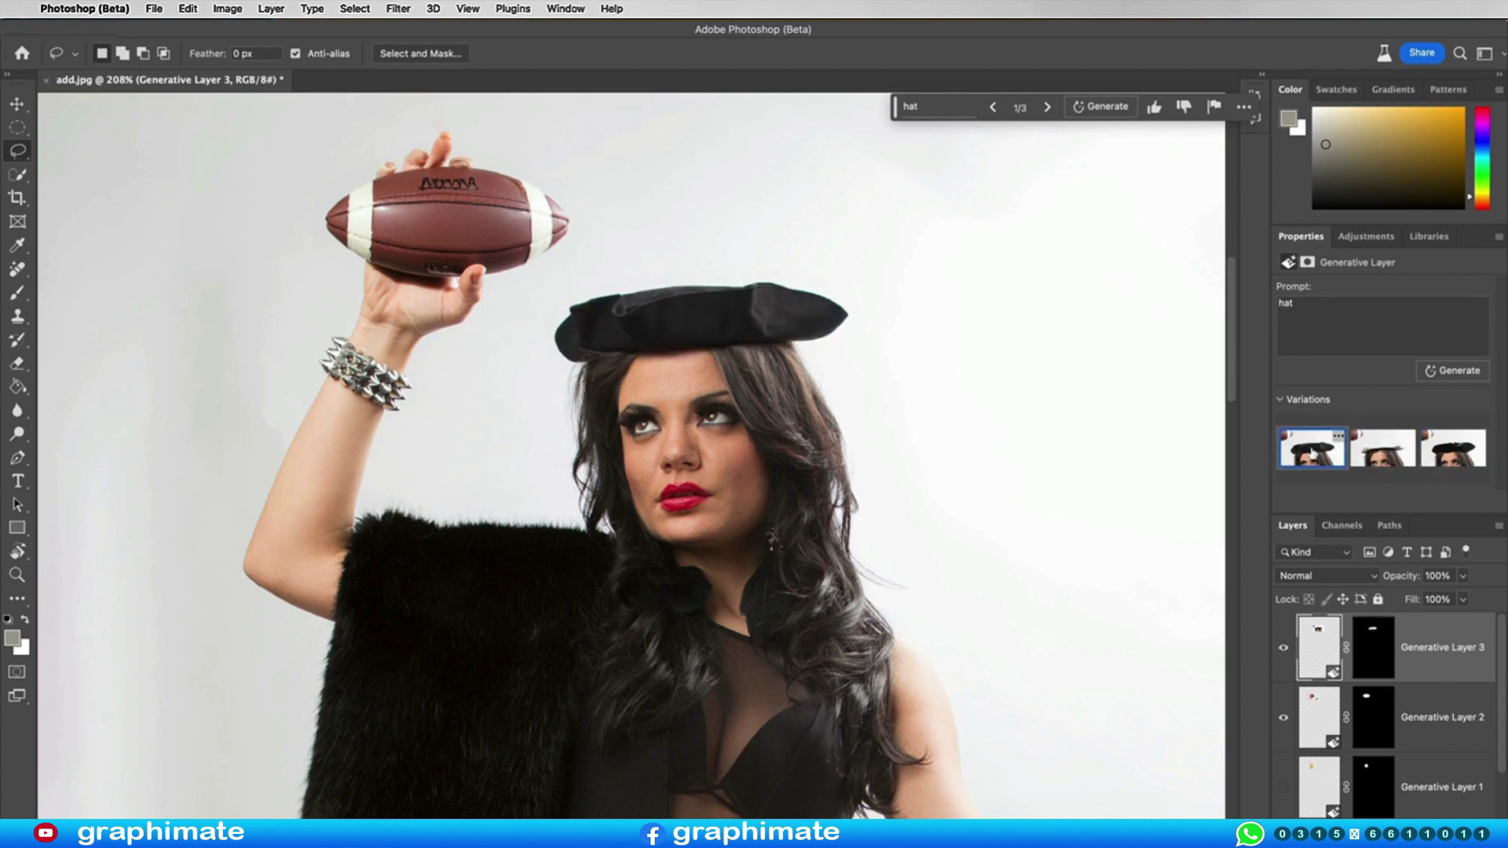
left_click(1284, 647)
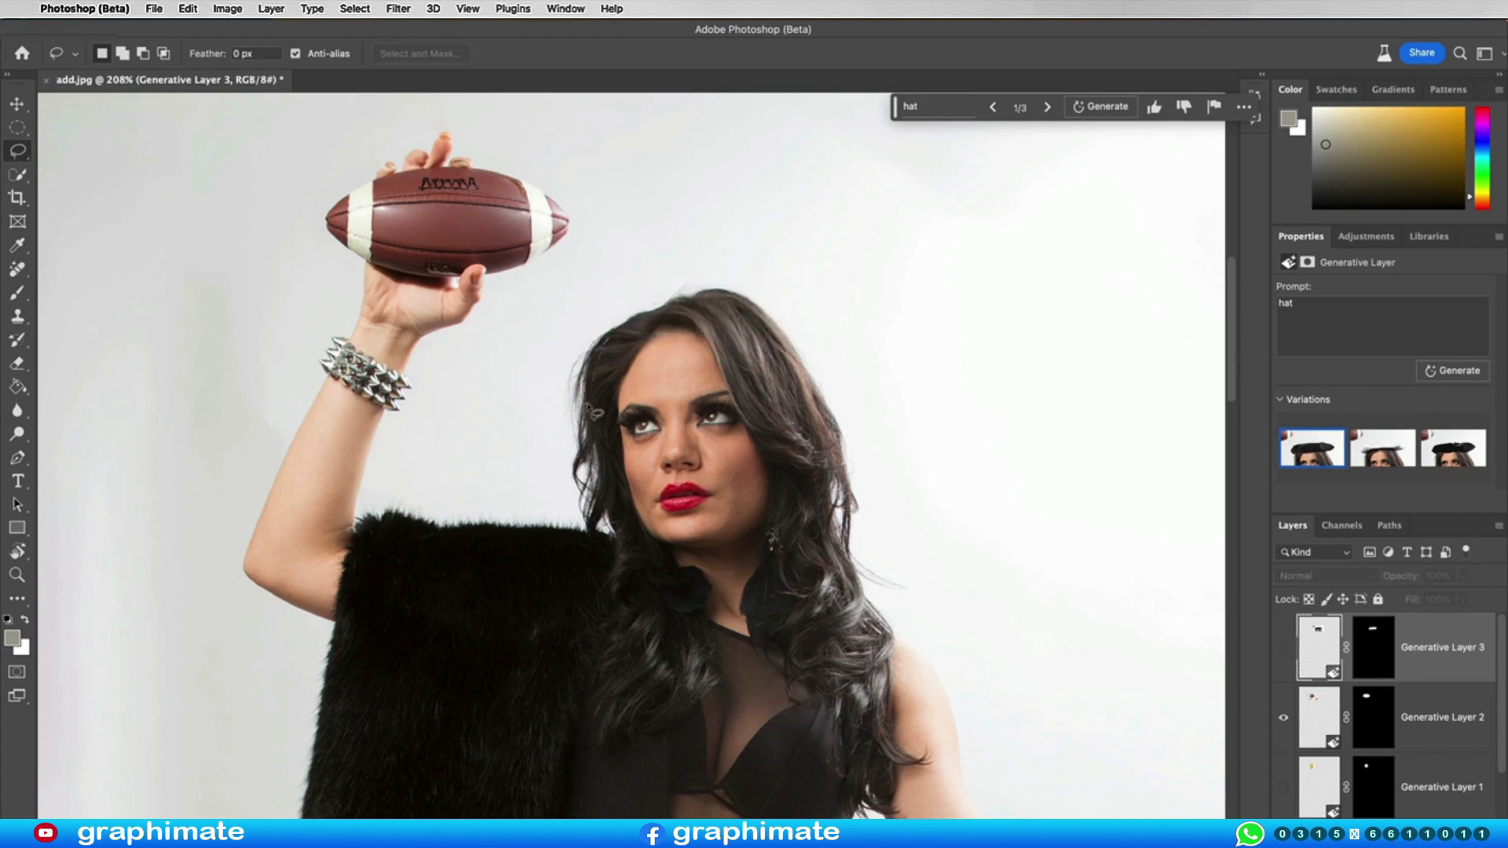
- Lasso a taller area above her head, regenerate the hat, and preview the top hat variations
mouse_move(567, 413)
left_mouse_down()
mouse_move(788, 385)
mouse_move(798, 273)
mouse_move(739, 88)
mouse_move(547, 95)
mouse_move(521, 169)
left_mouse_up()
left_click(892, 303)
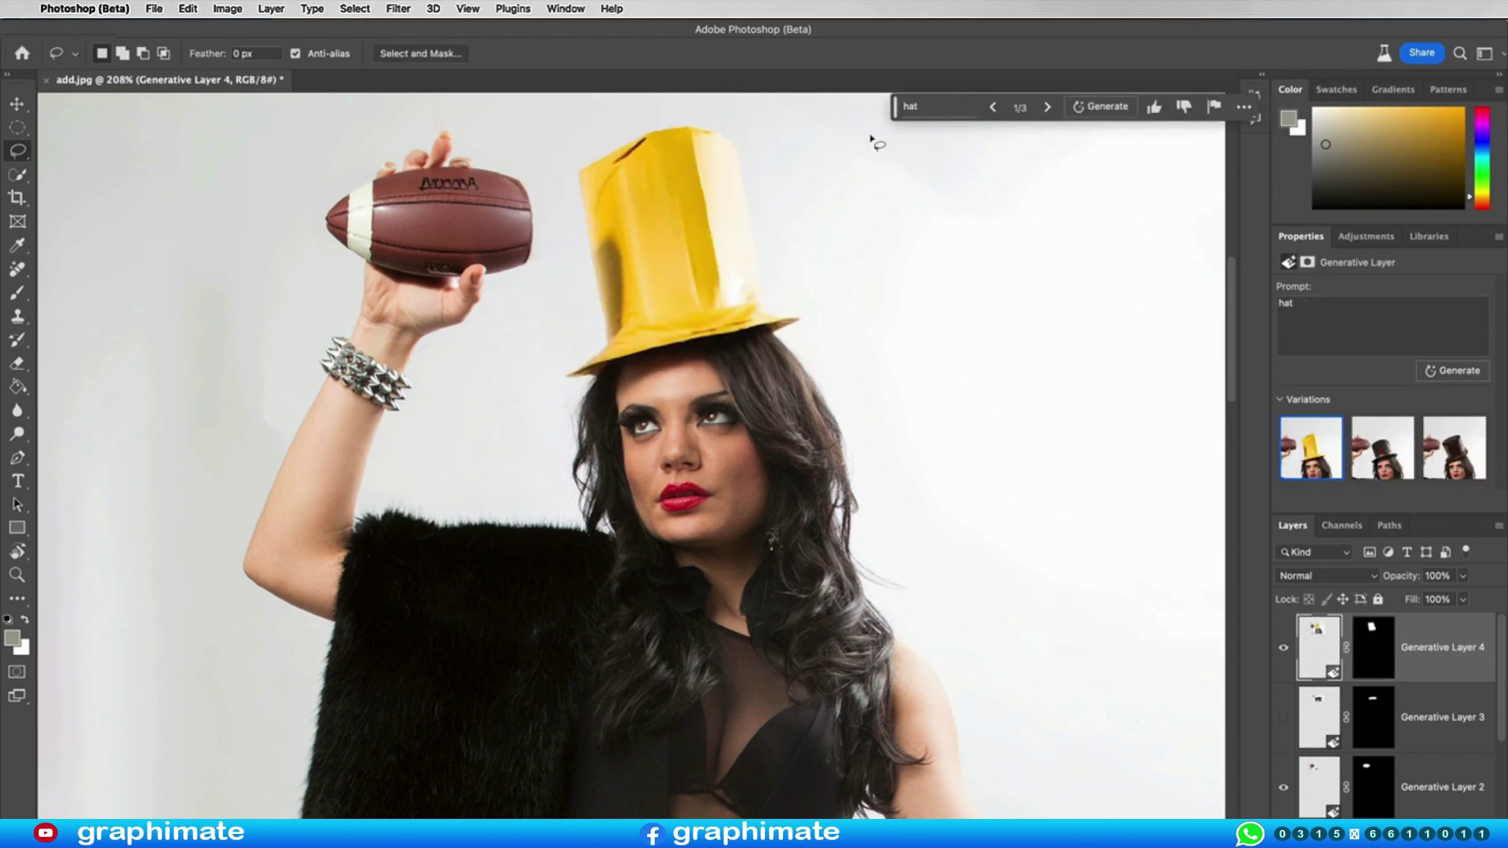
left_click(1387, 454)
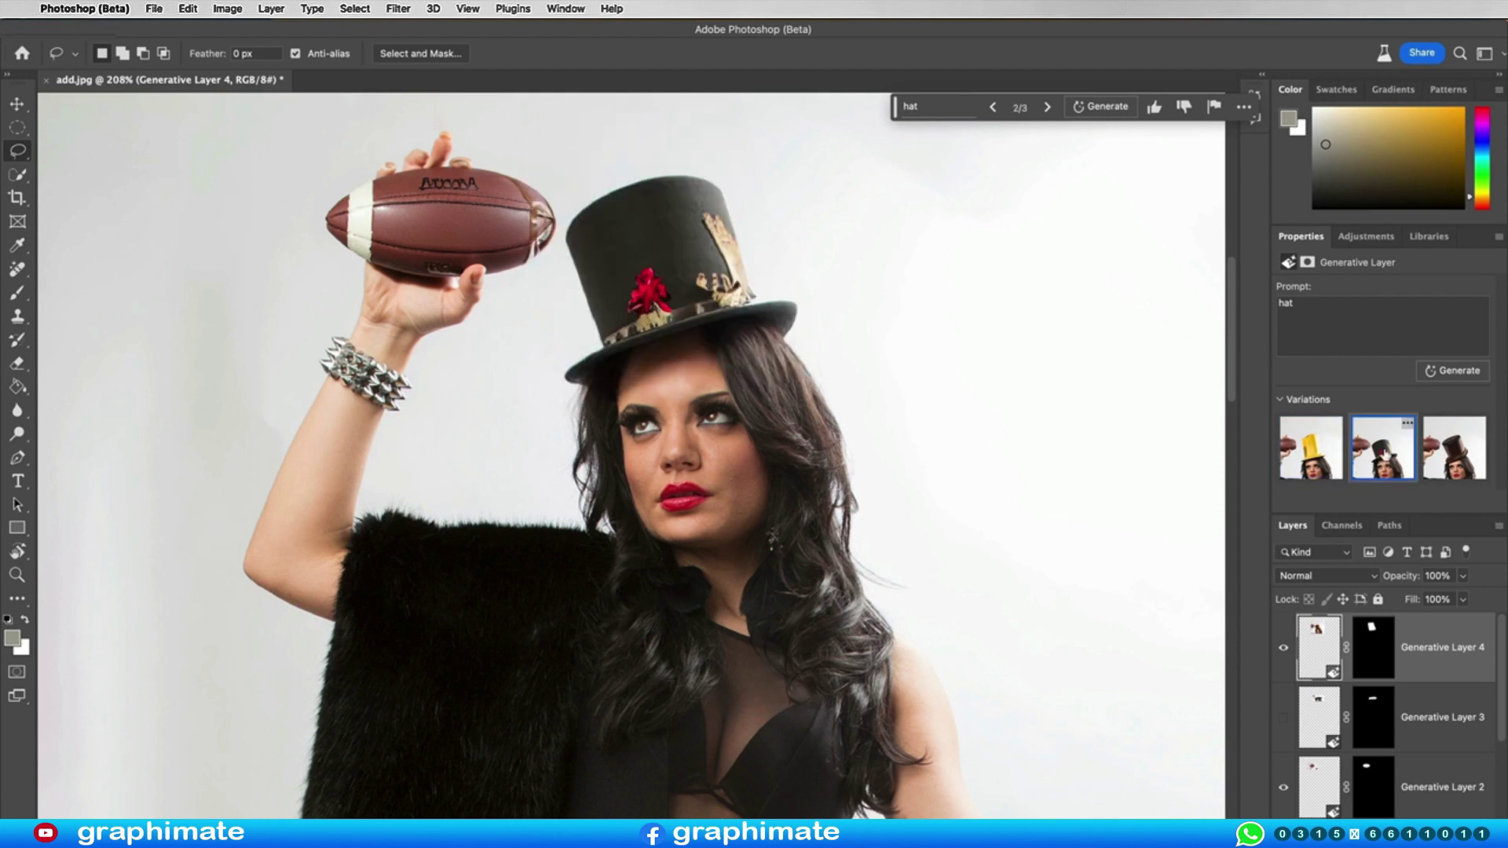
left_click(1453, 448)
left_click(1396, 455)
- Compare the beret and top hat layers with their eye icons, leaving both hidden
left_click(1284, 649)
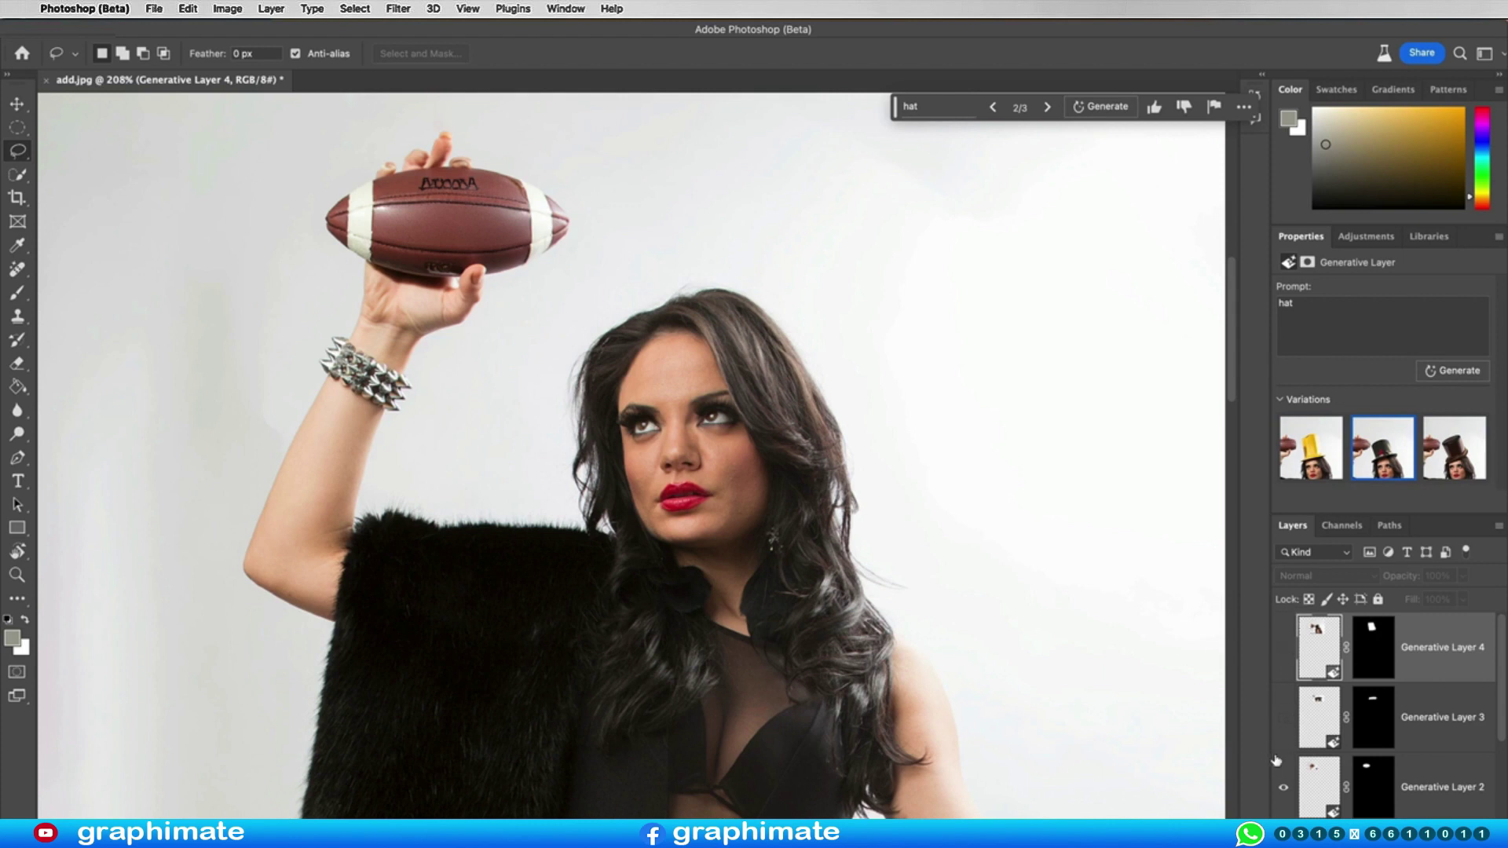
left_click(1285, 718)
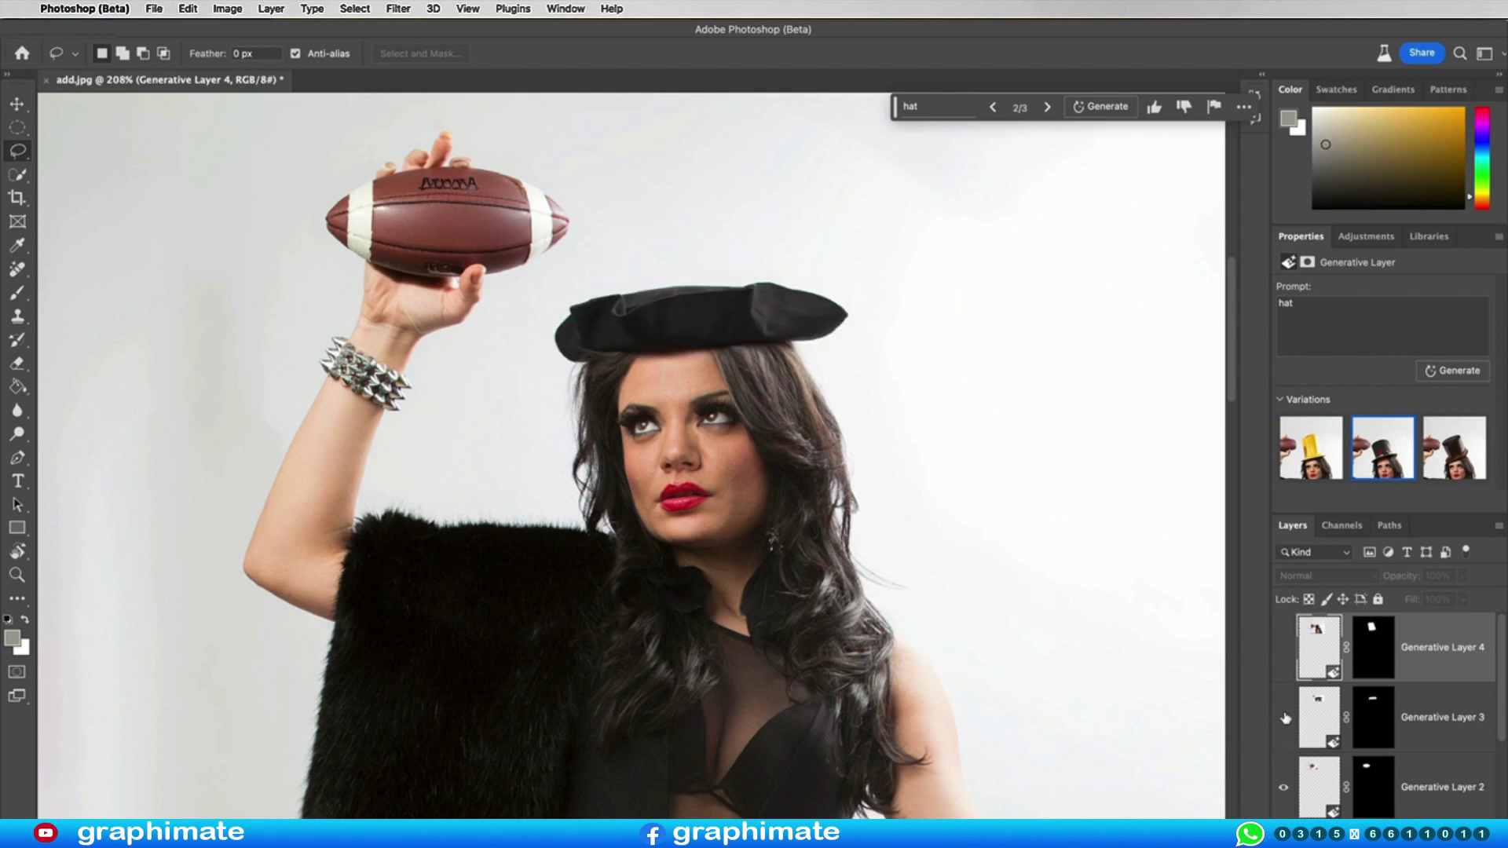
left_click(1285, 718)
left_click(1284, 649)
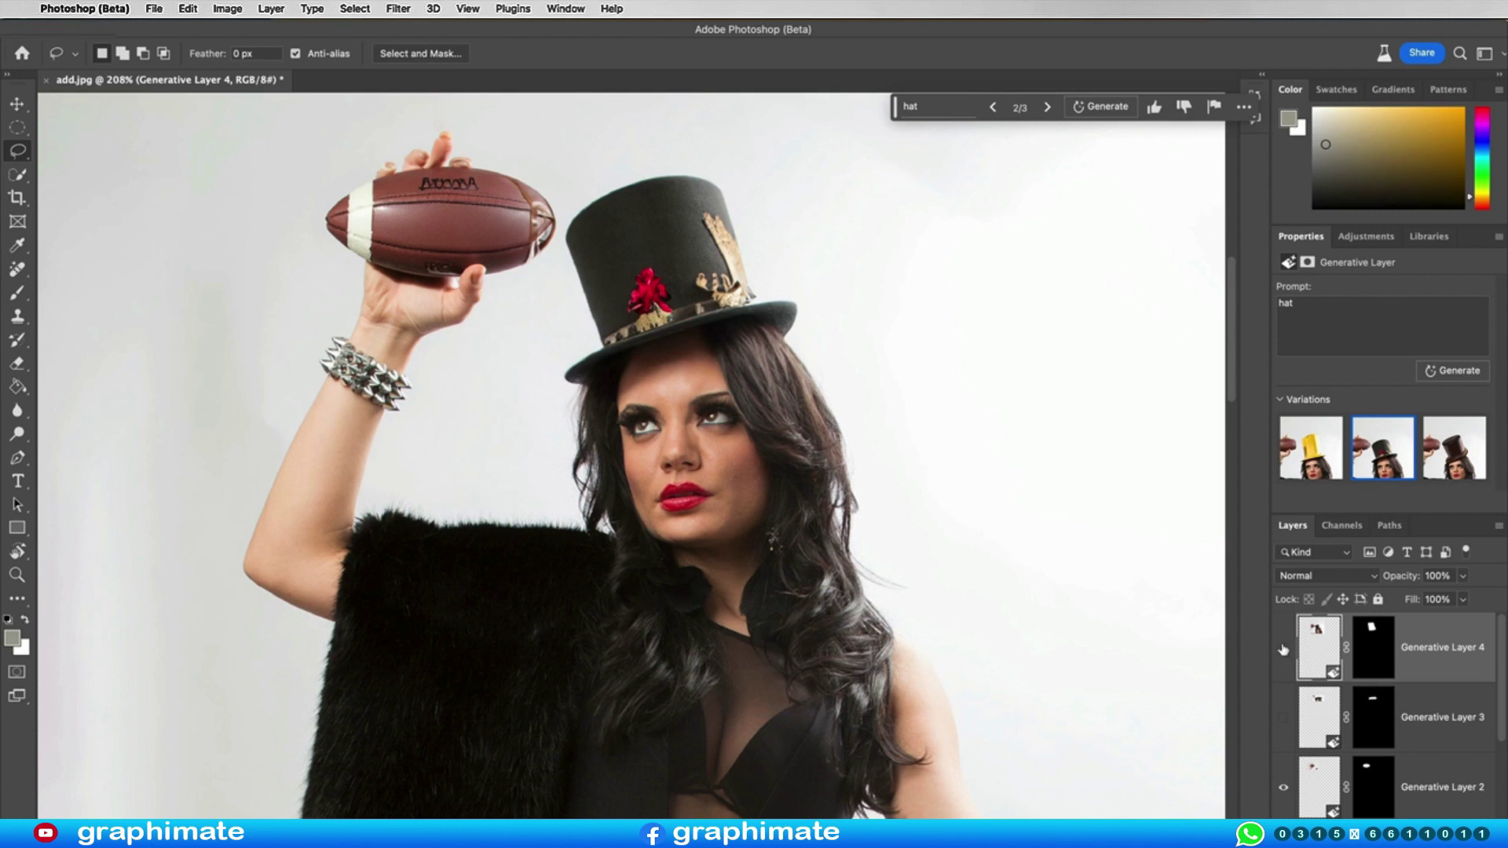
left_click(1284, 649)
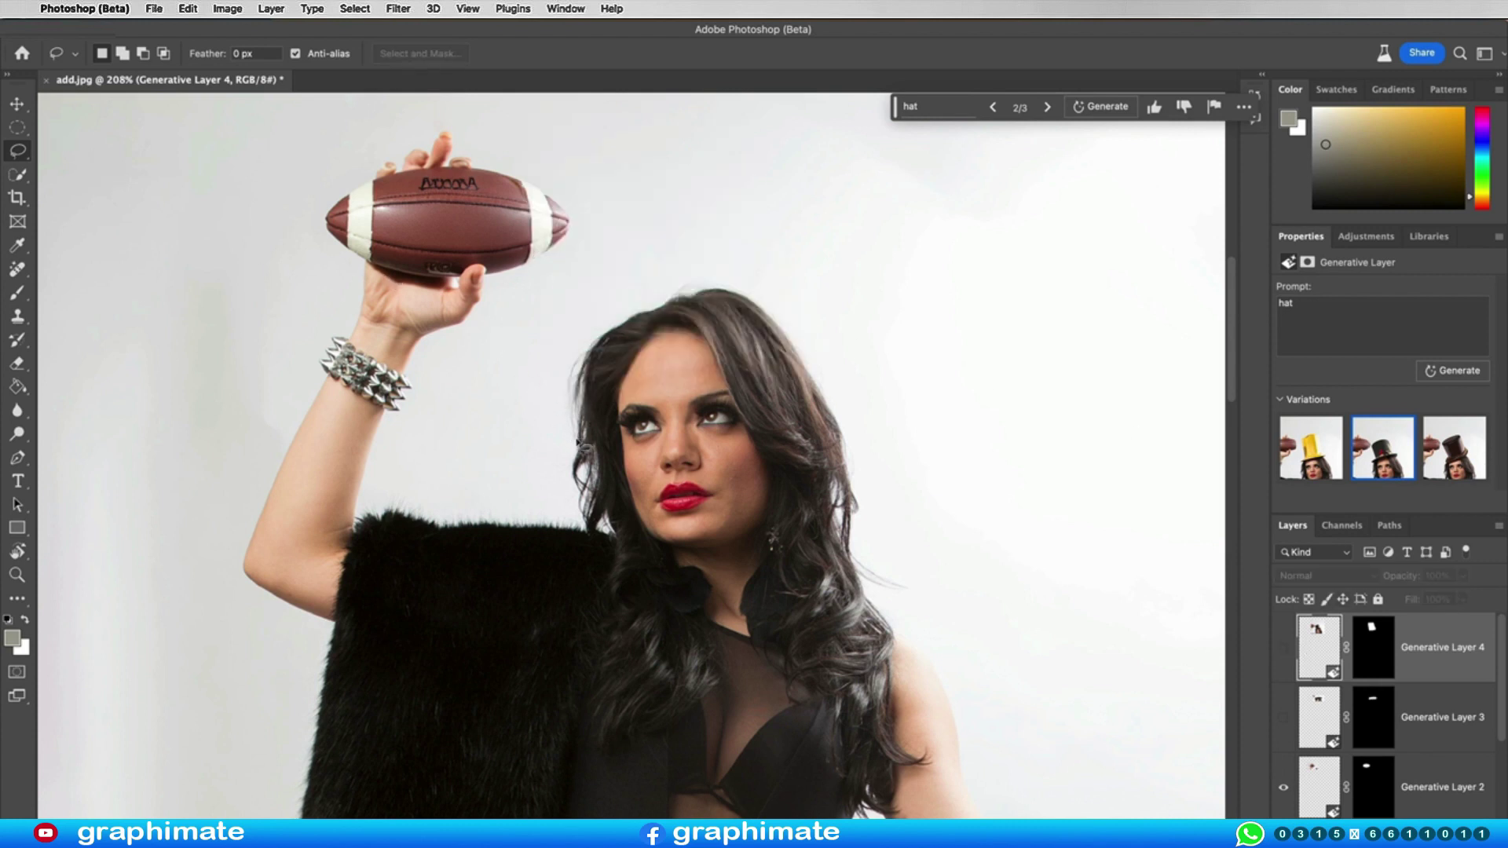
- Lasso her head, generate 'wool hat', and keep the third, tan knitted beanie variation
mouse_move(572, 442)
left_mouse_down()
mouse_move(683, 397)
mouse_move(758, 399)
mouse_move(721, 257)
mouse_move(613, 267)
mouse_move(577, 303)
mouse_move(561, 377)
mouse_move(577, 445)
left_mouse_up()
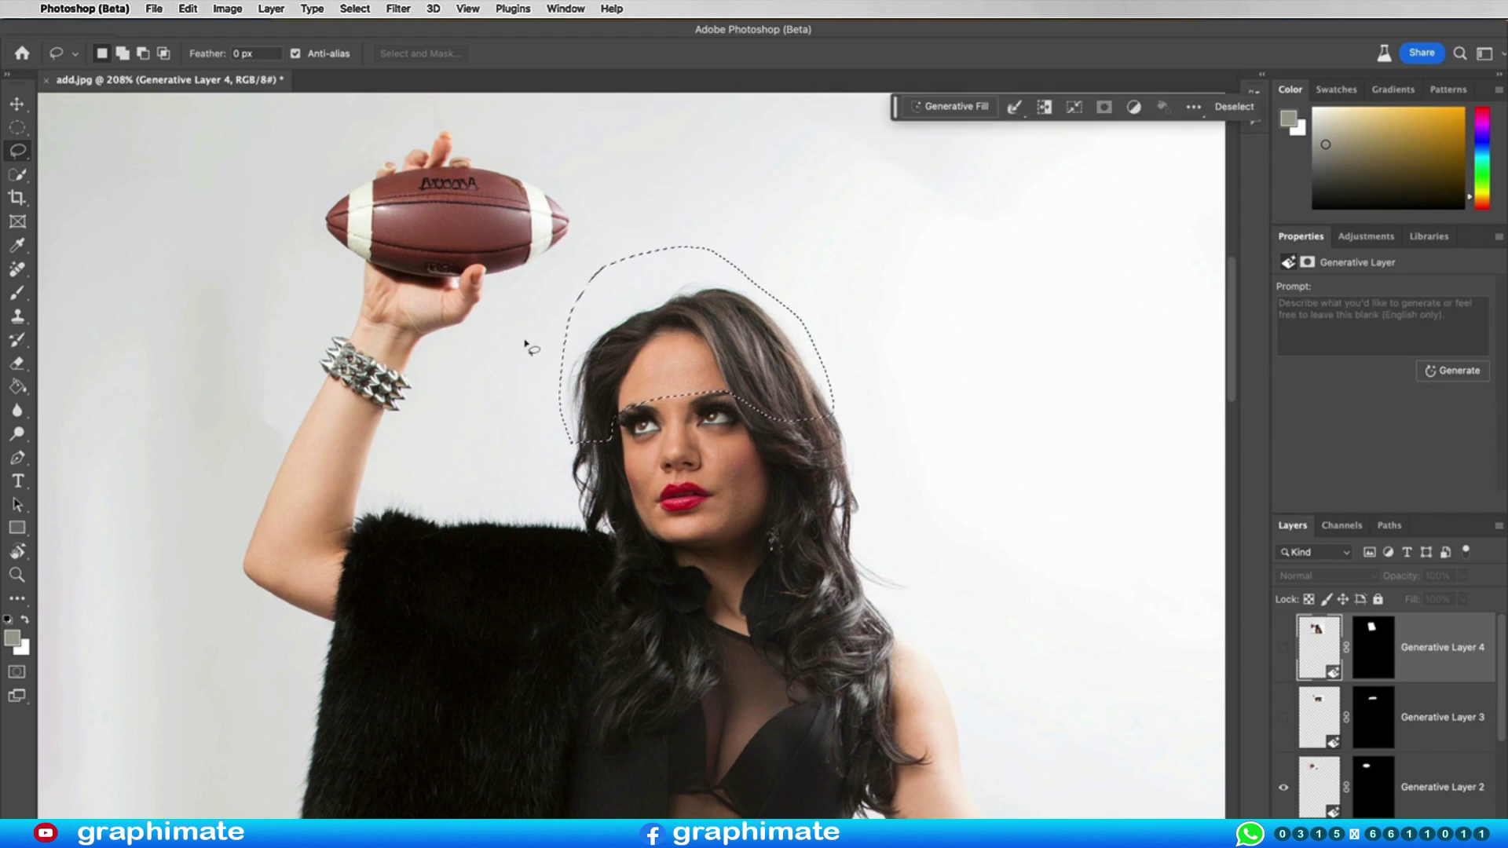
left_click(940, 106)
type("wool hat")
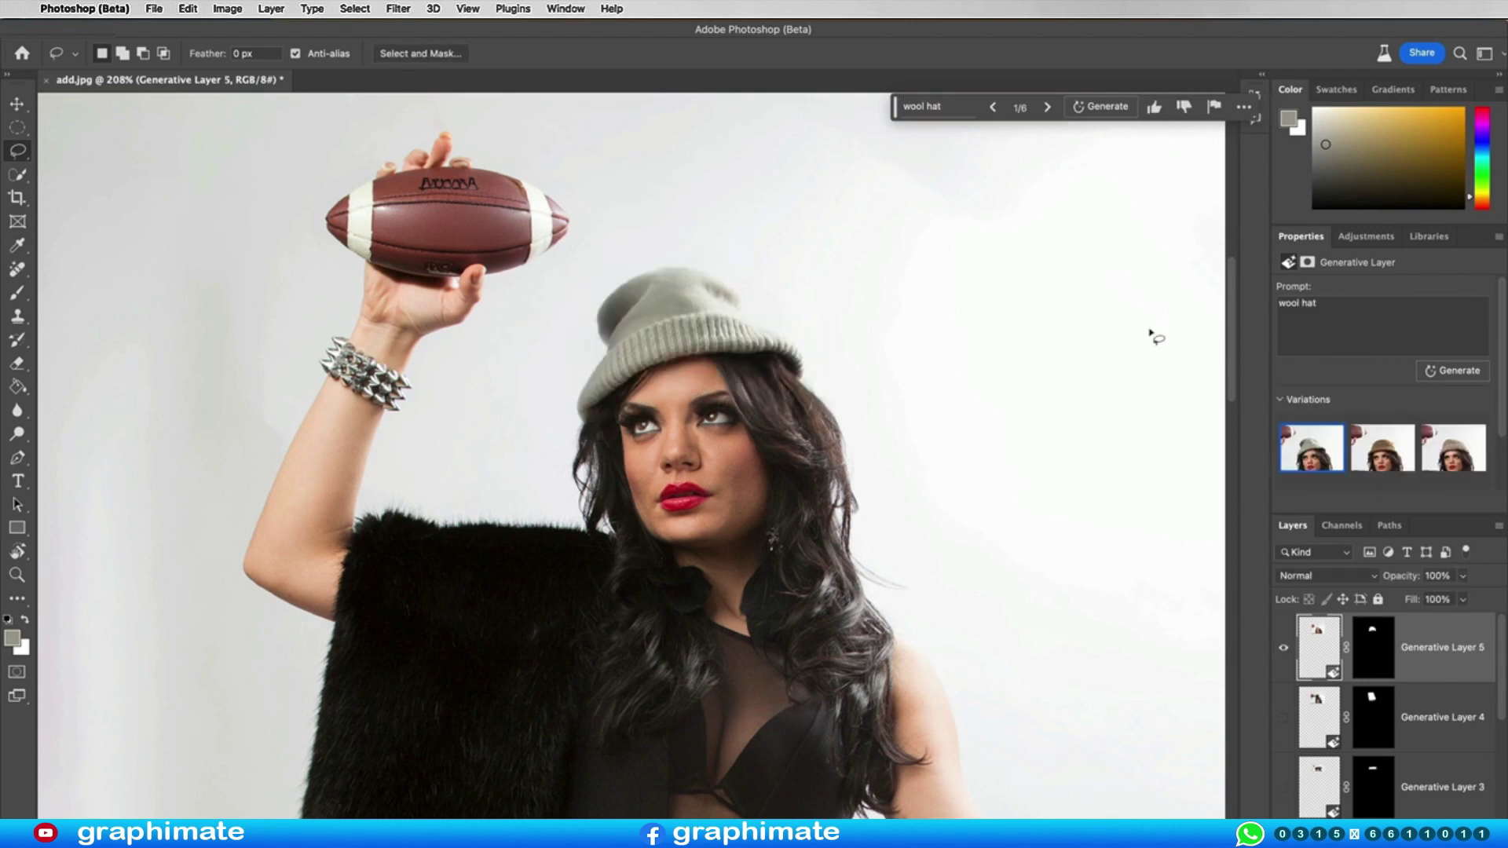
left_click(1371, 448)
left_click(1424, 454)
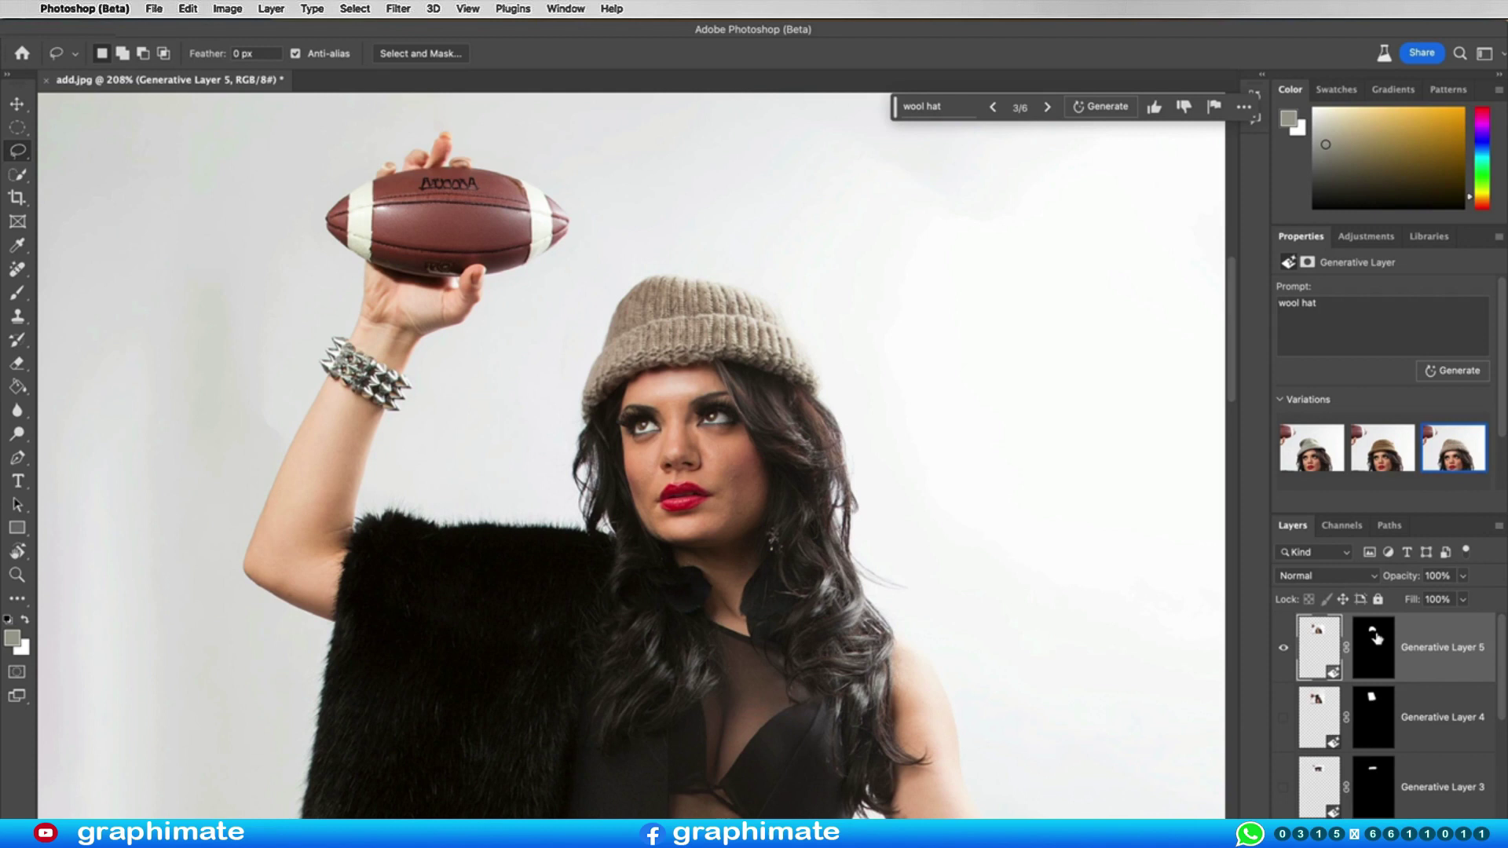
- Load the wool hat layer's mask as a selection and enter Quick Mask mode
left_click(1376, 642)
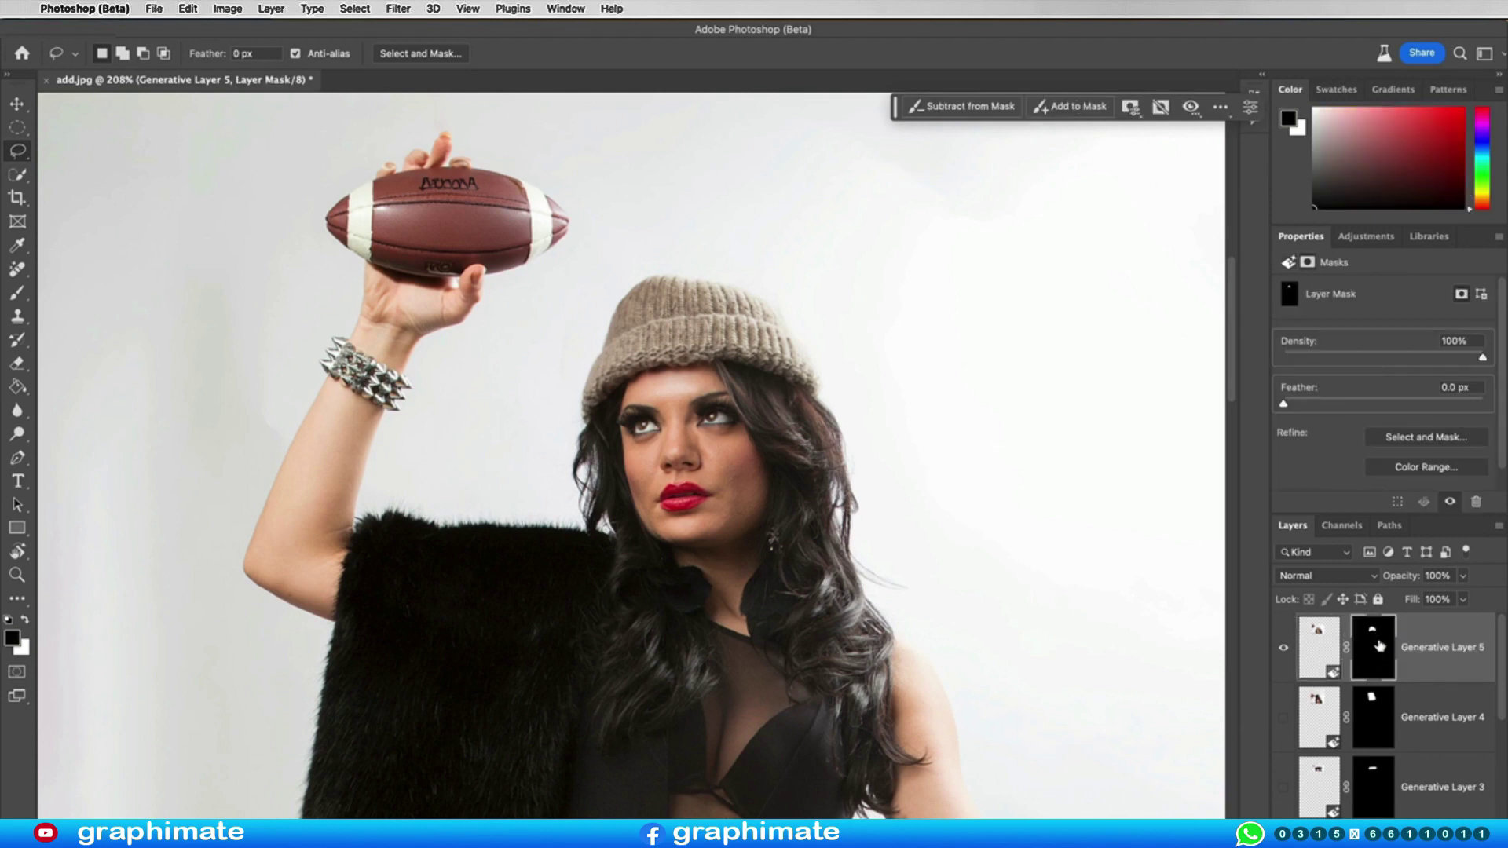
key("ctrl+2")
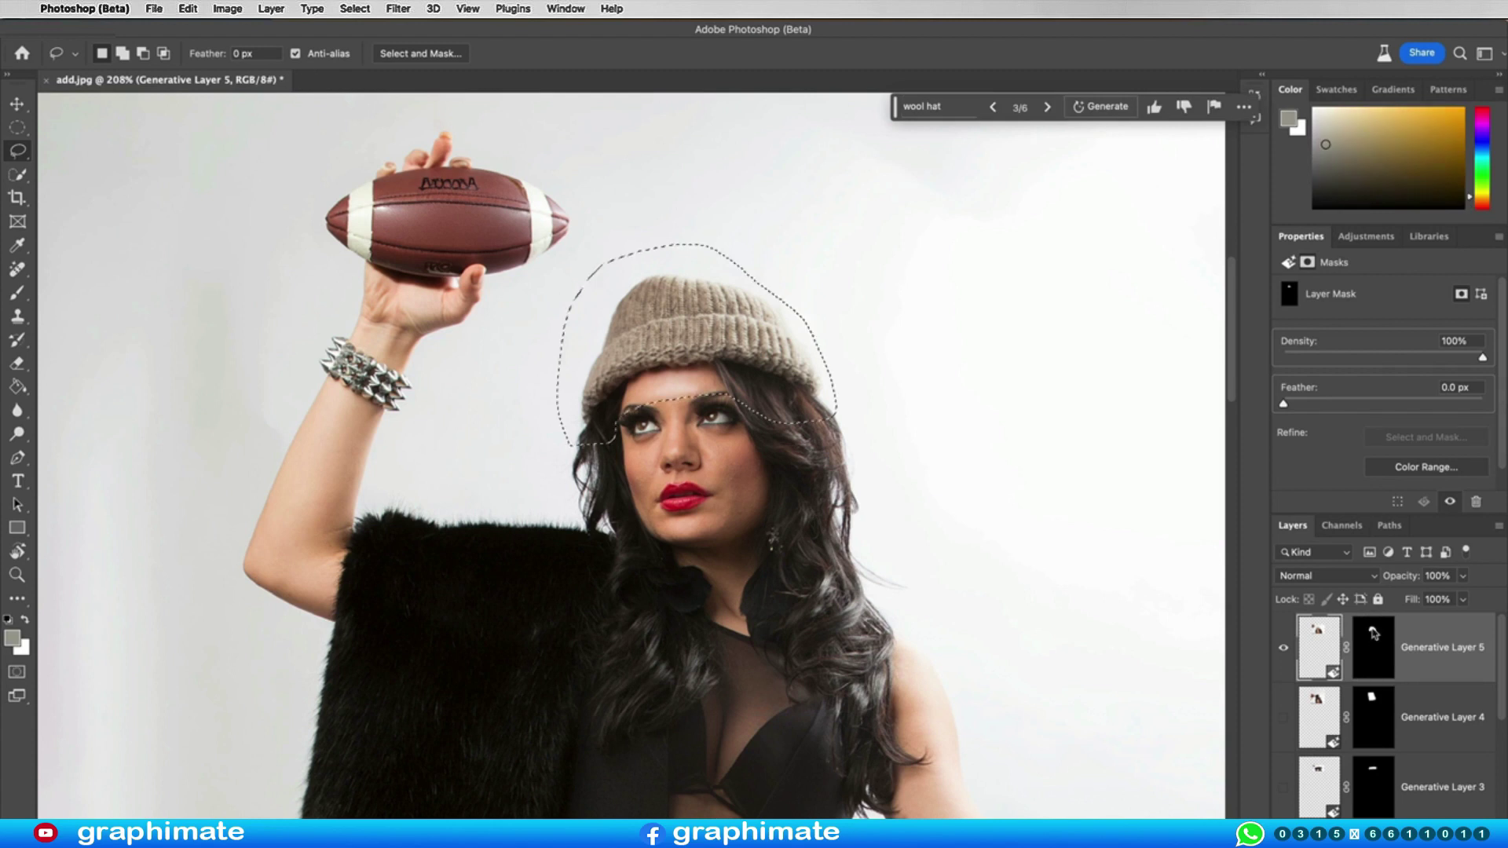
left_click(1384, 656, "ctrl")
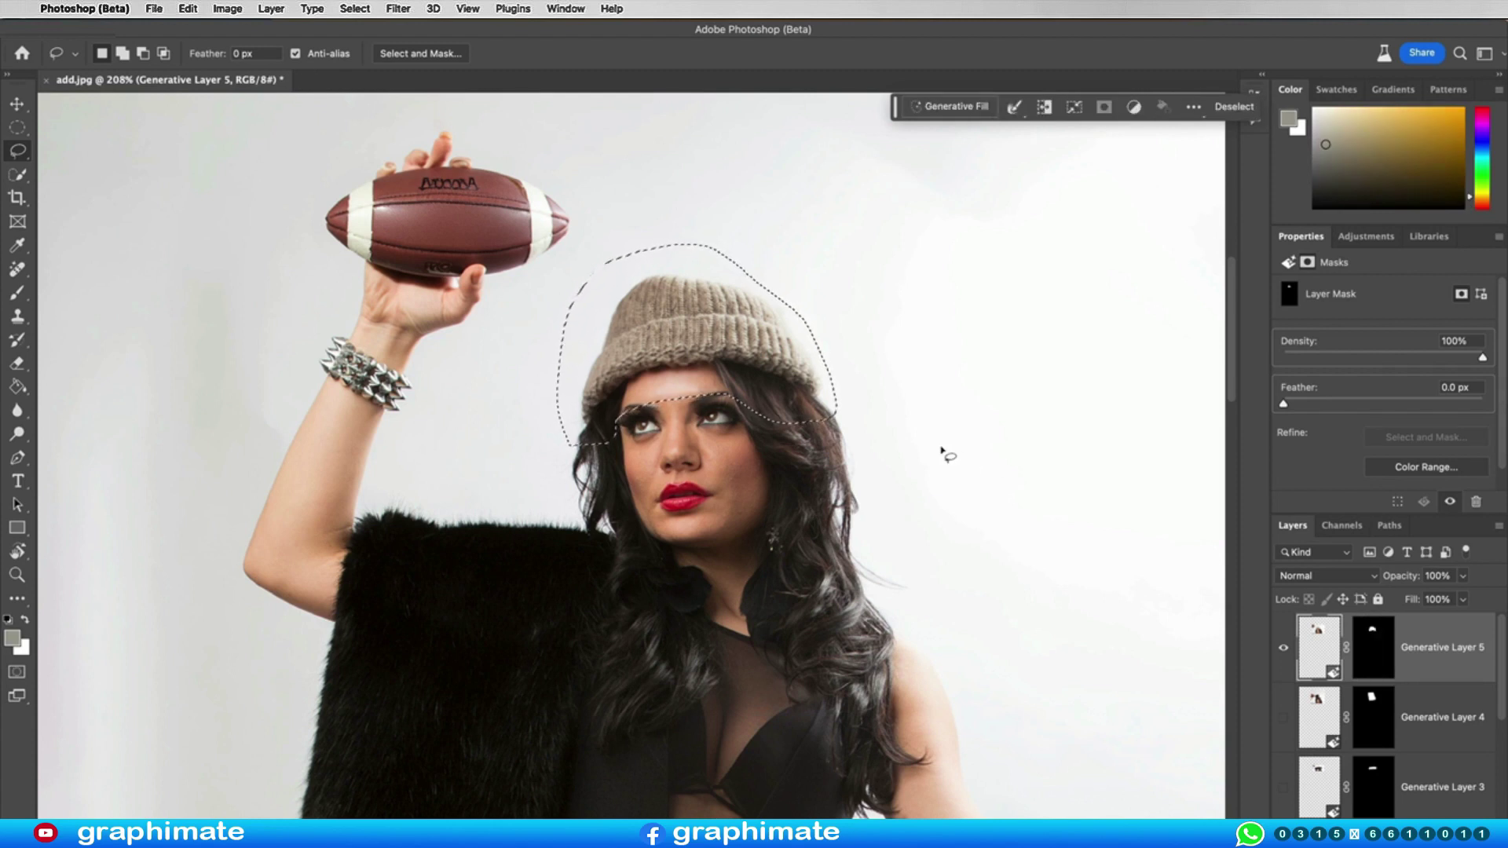
key("q")
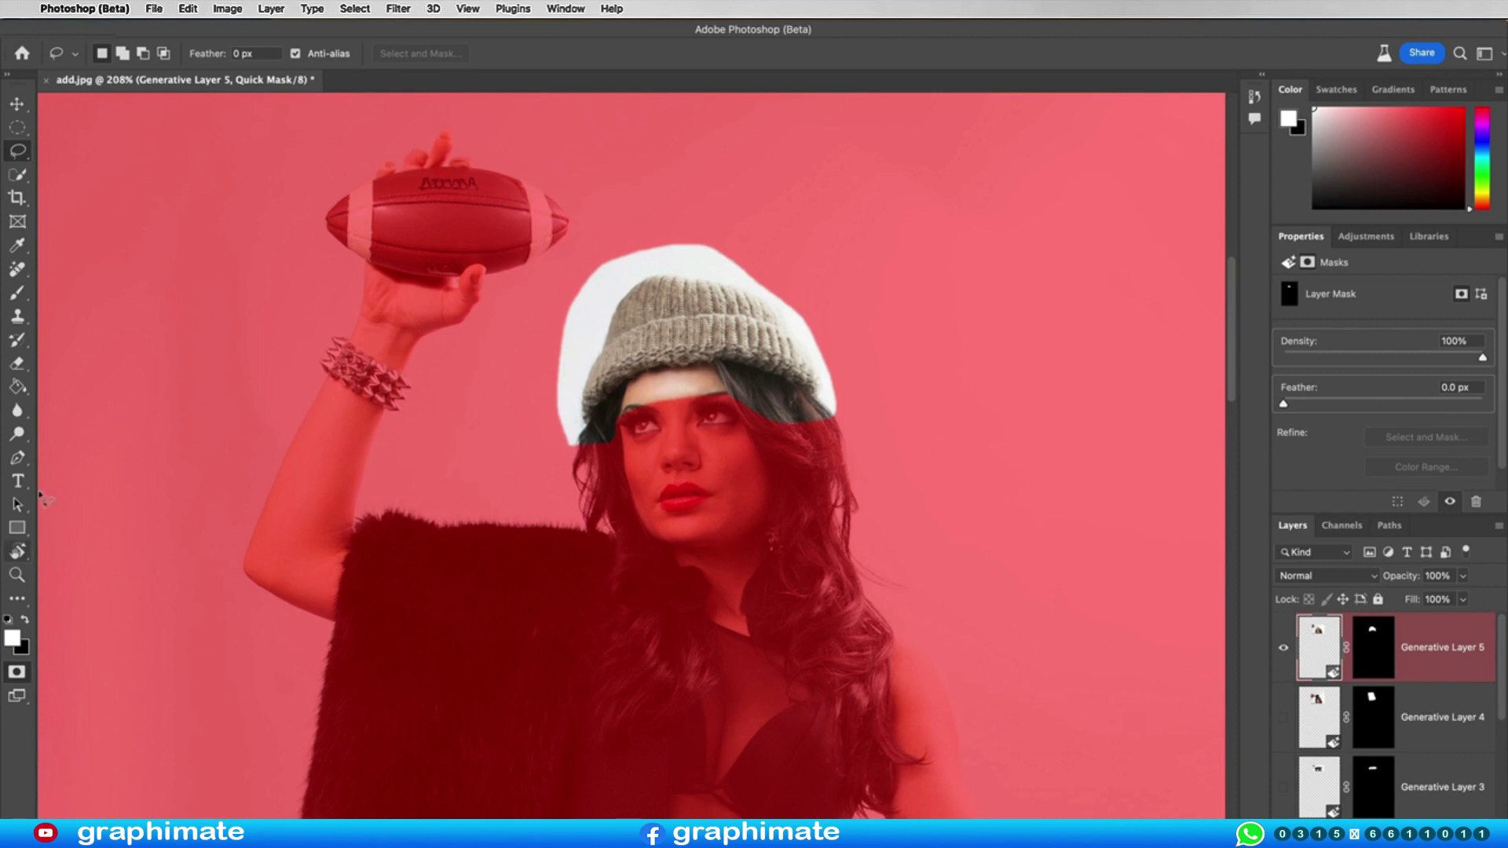
- Paint with a smaller Brush to extend the mask above the hat, then exit Quick Mask
left_click(17, 293)
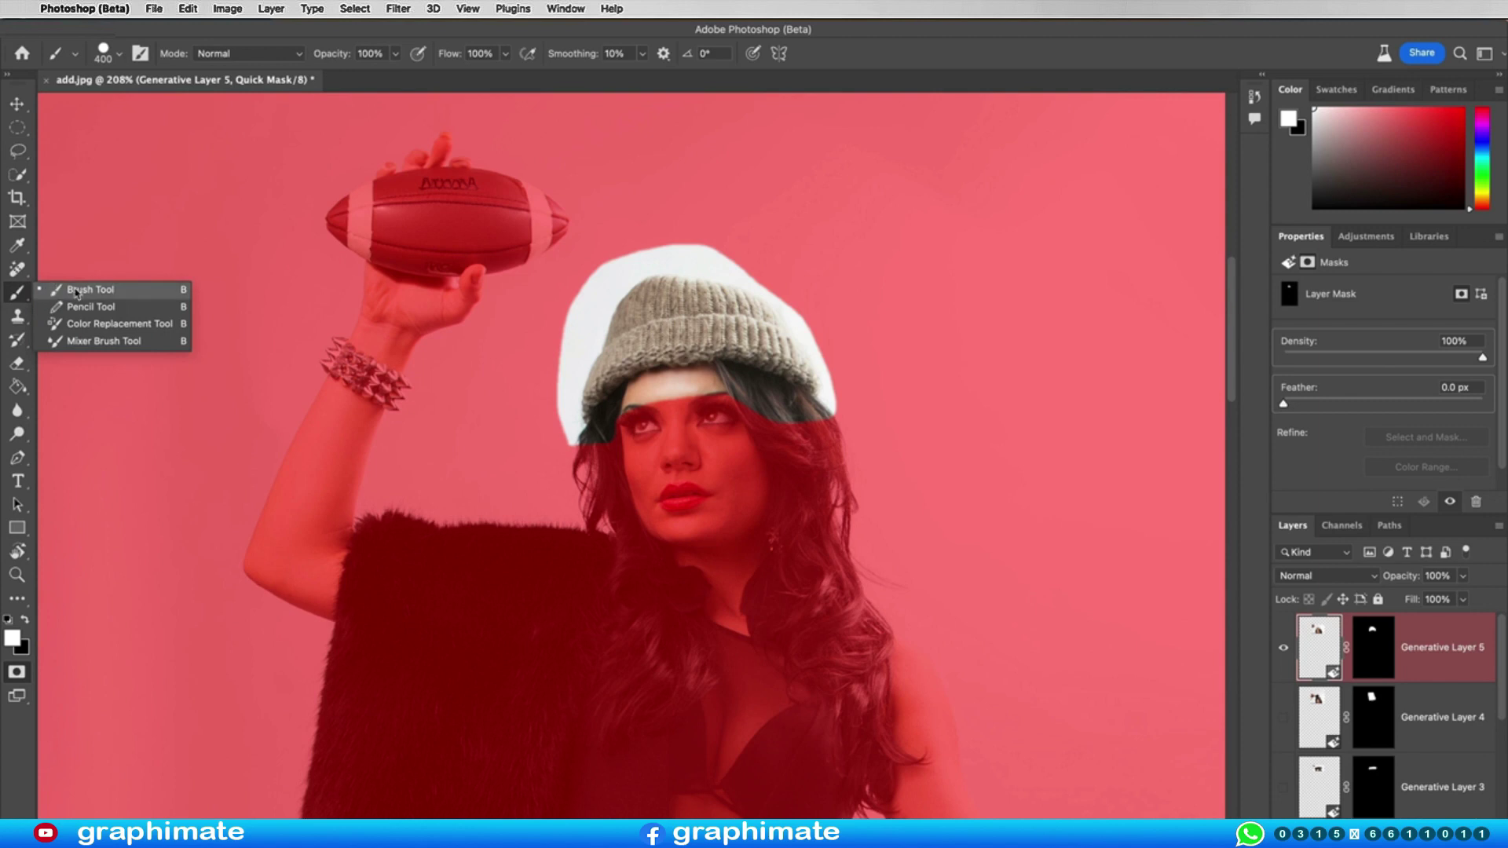
left_click(76, 290)
key("bracketleft")
key("bracketleft")
key("bracketleft")
mouse_move(615, 271)
left_mouse_down()
mouse_move(691, 228)
mouse_move(633, 219)
mouse_move(616, 243)
mouse_move(616, 225)
mouse_move(668, 207)
mouse_move(690, 228)
mouse_move(690, 208)
mouse_move(697, 229)
left_mouse_up()
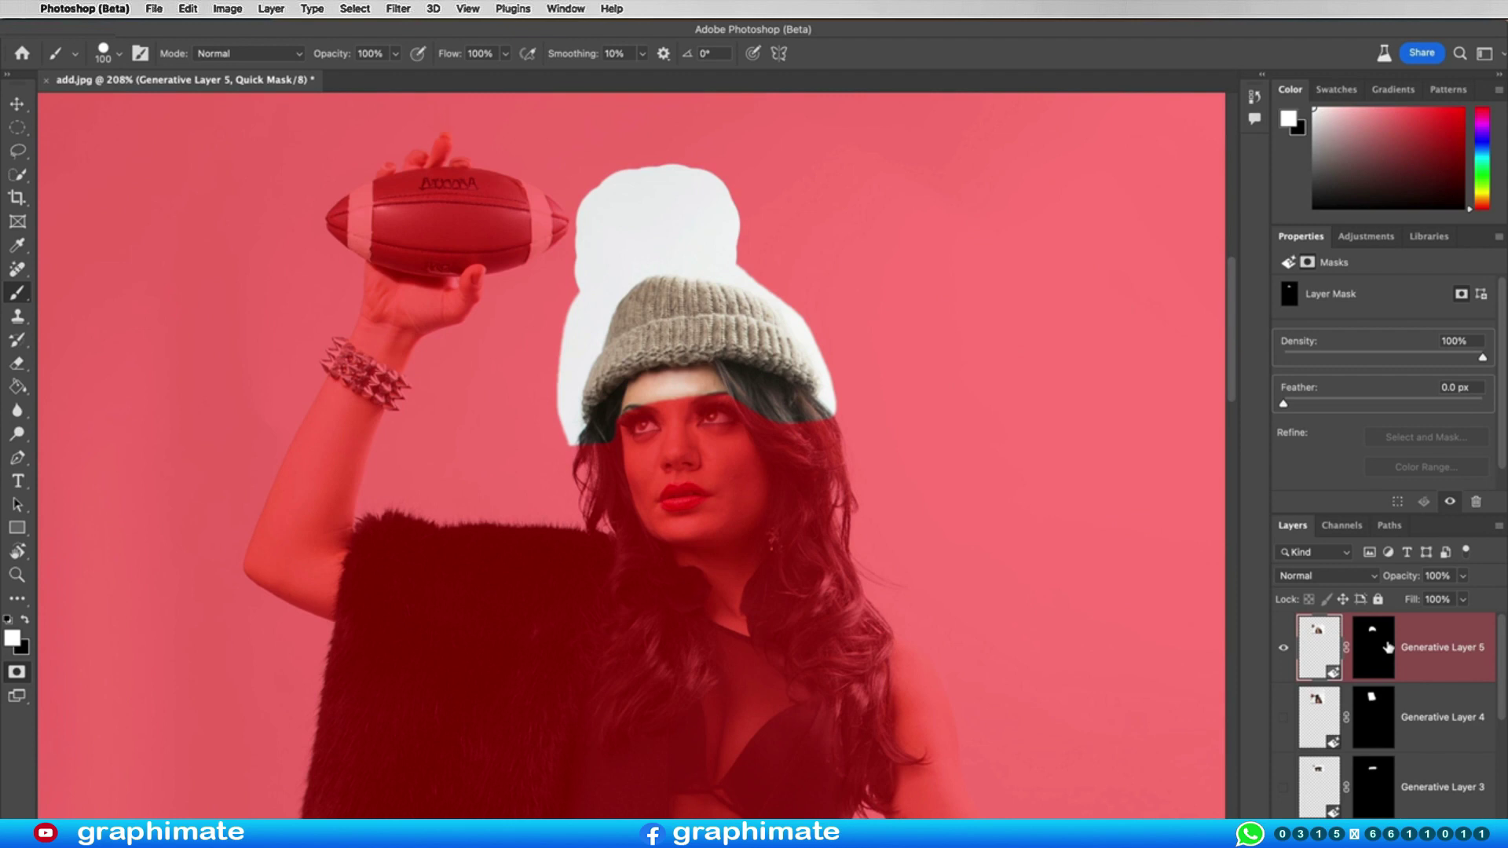
key("q")
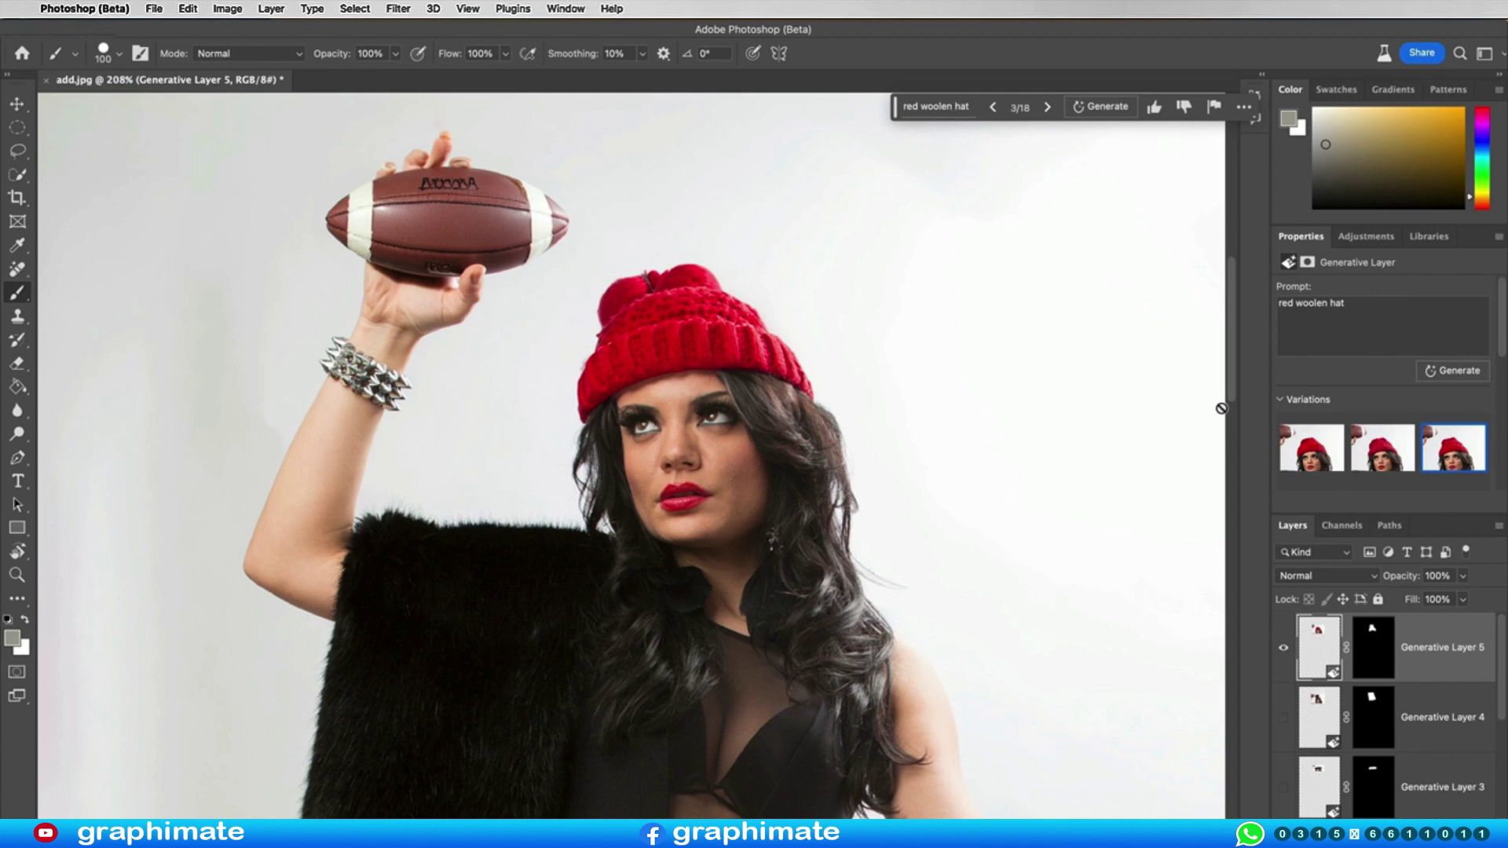
- Zoom out to show the whole figure and lasso her torso
scroll(975, 326, "down", 5)
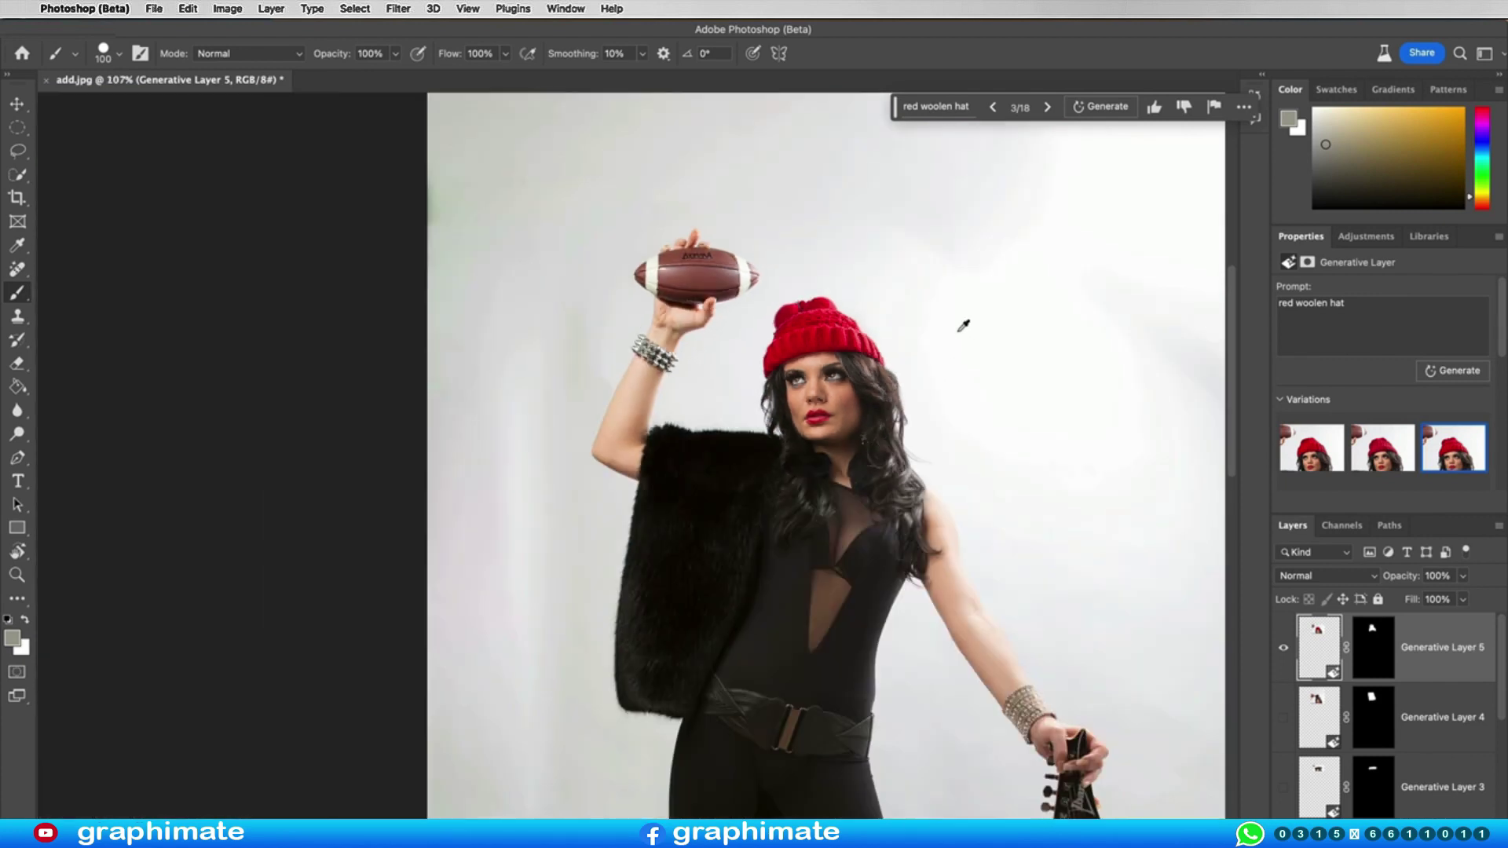
scroll(962, 342, "down", 1)
mouse_move(935, 414)
left_mouse_down()
mouse_move(859, 310)
mouse_move(858, 286)
left_mouse_up()
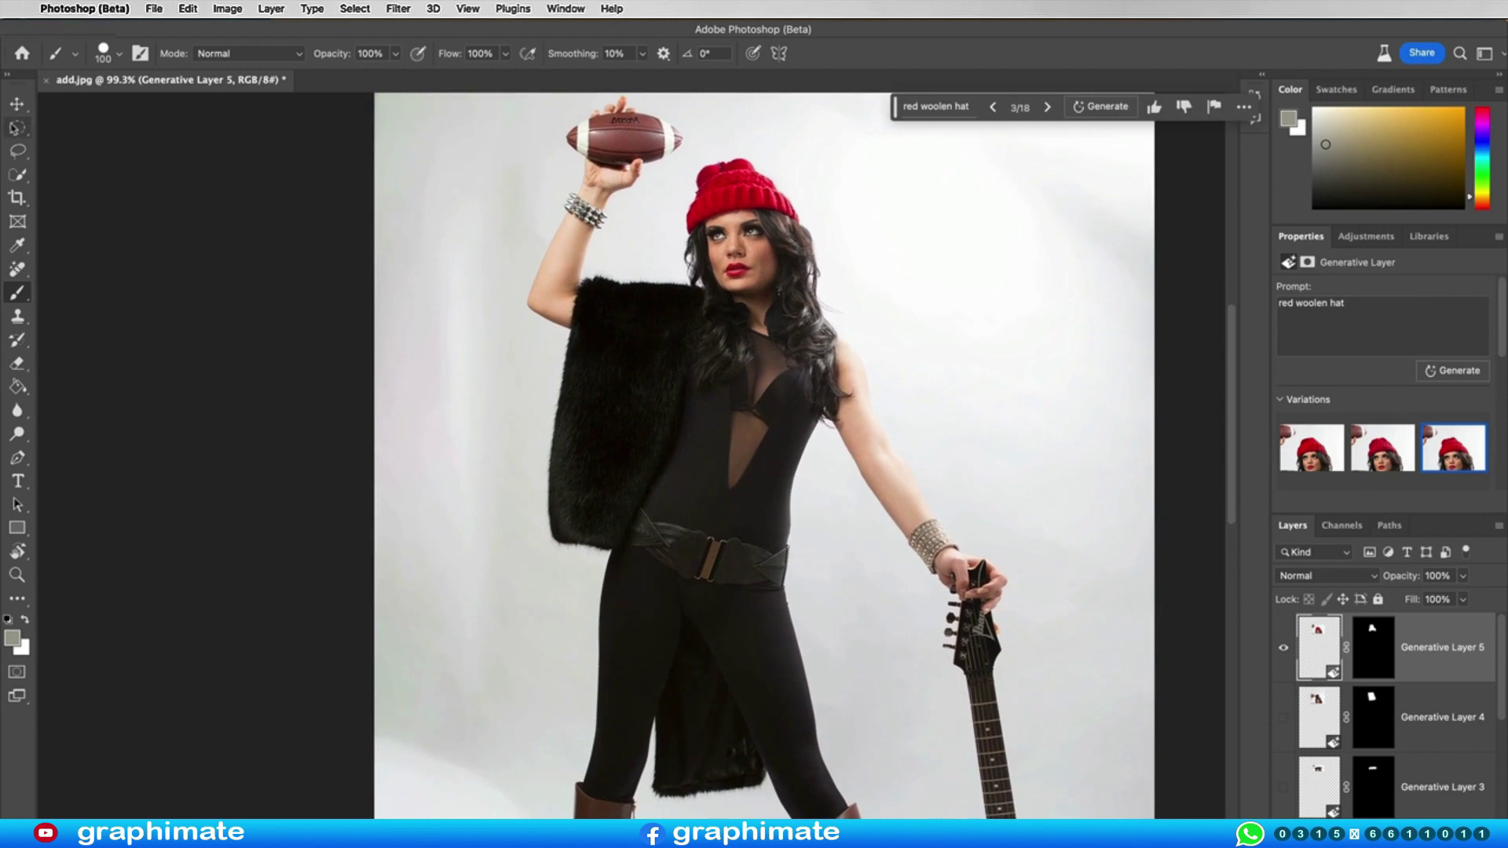
left_click(17, 150)
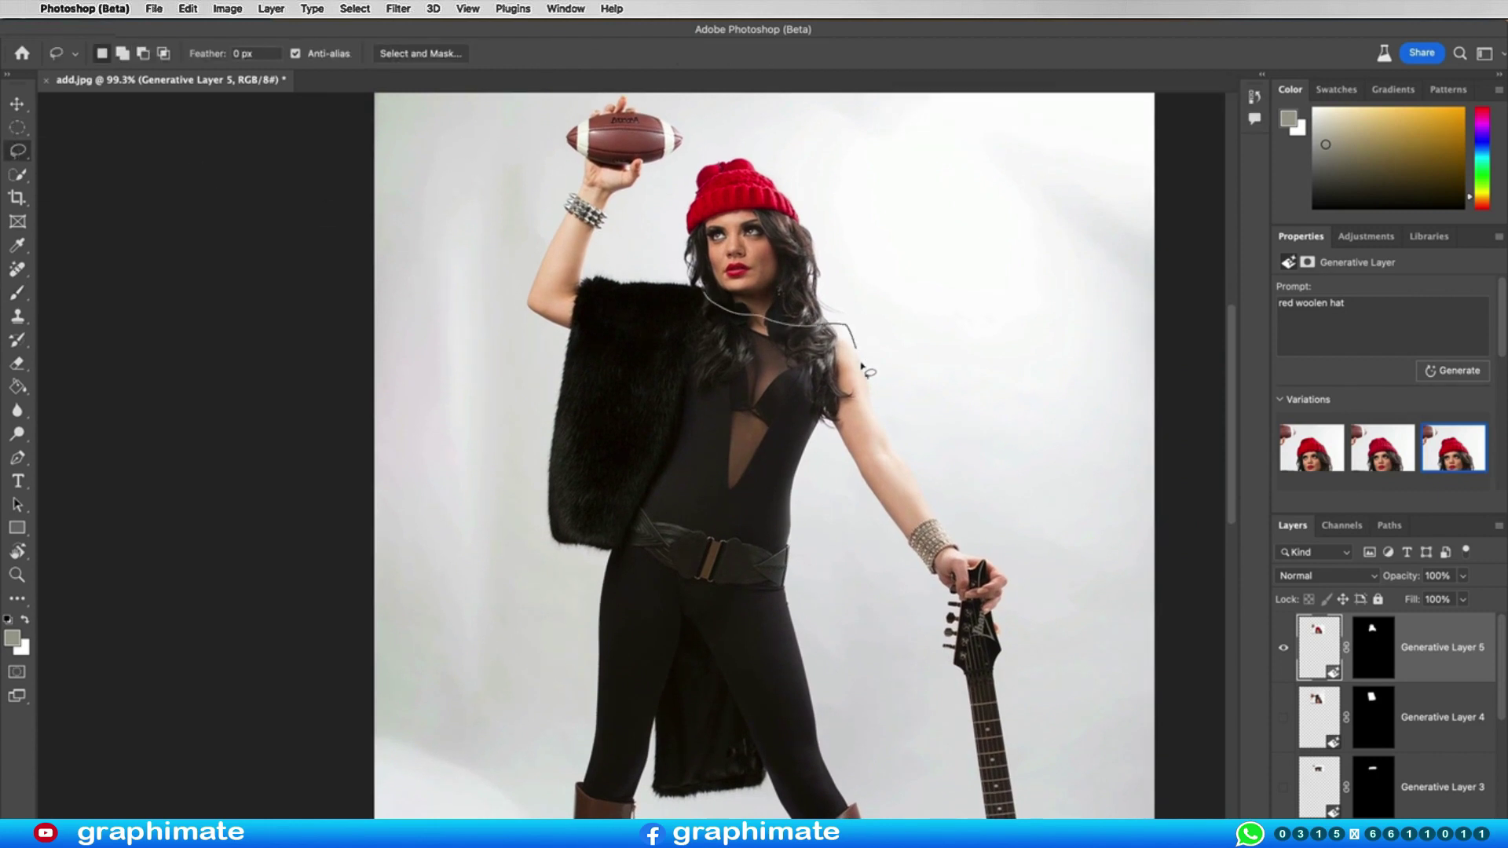
mouse_move(817, 455)
left_mouse_down()
mouse_move(628, 514)
mouse_move(701, 296)
left_mouse_up()
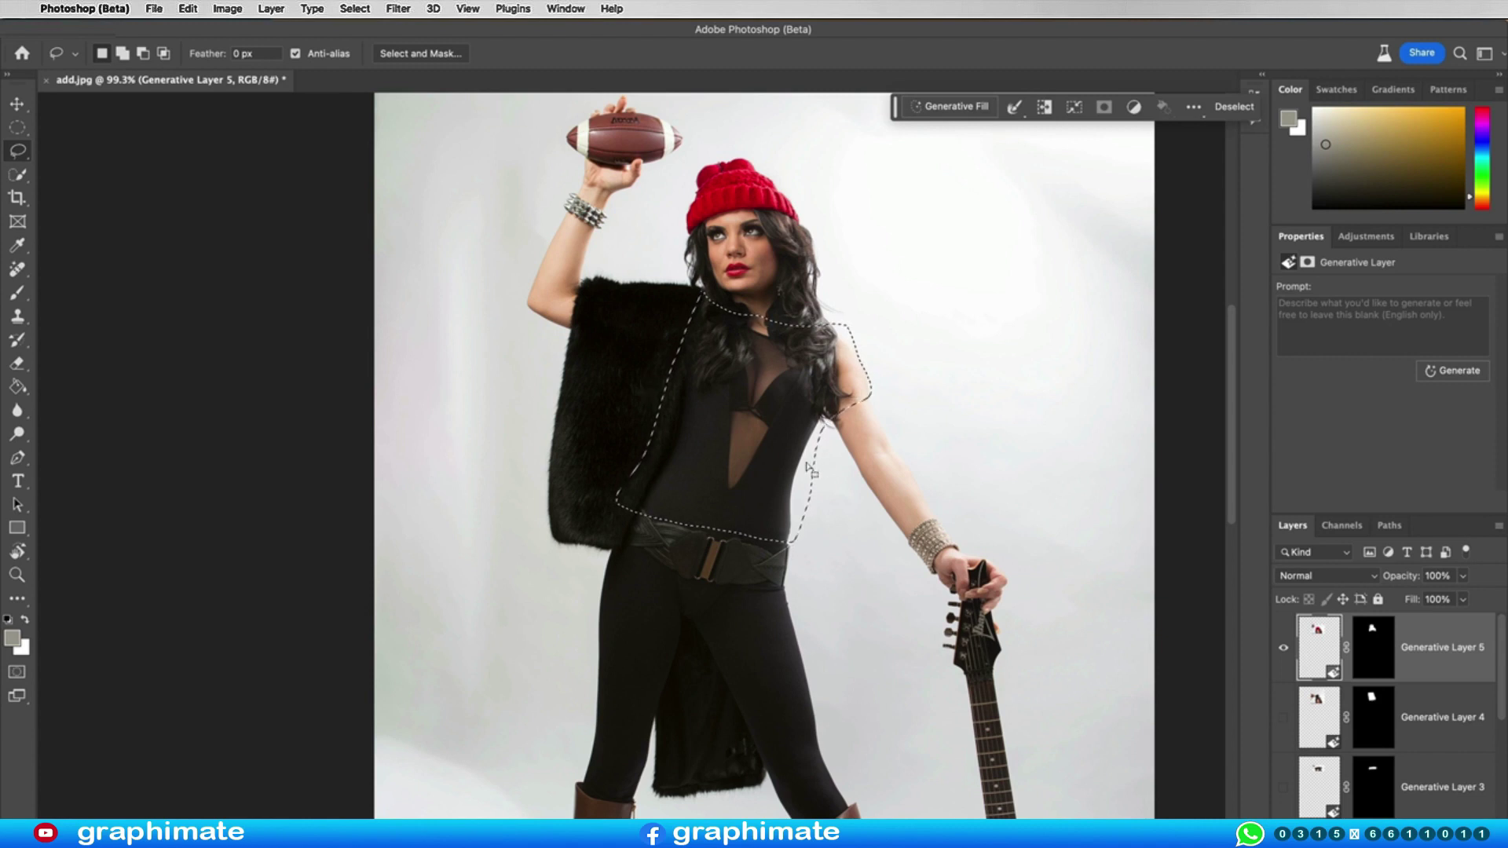
- Generate 'red tshirt' over the torso and keep the first, short-sleeved variation
left_click(957, 108)
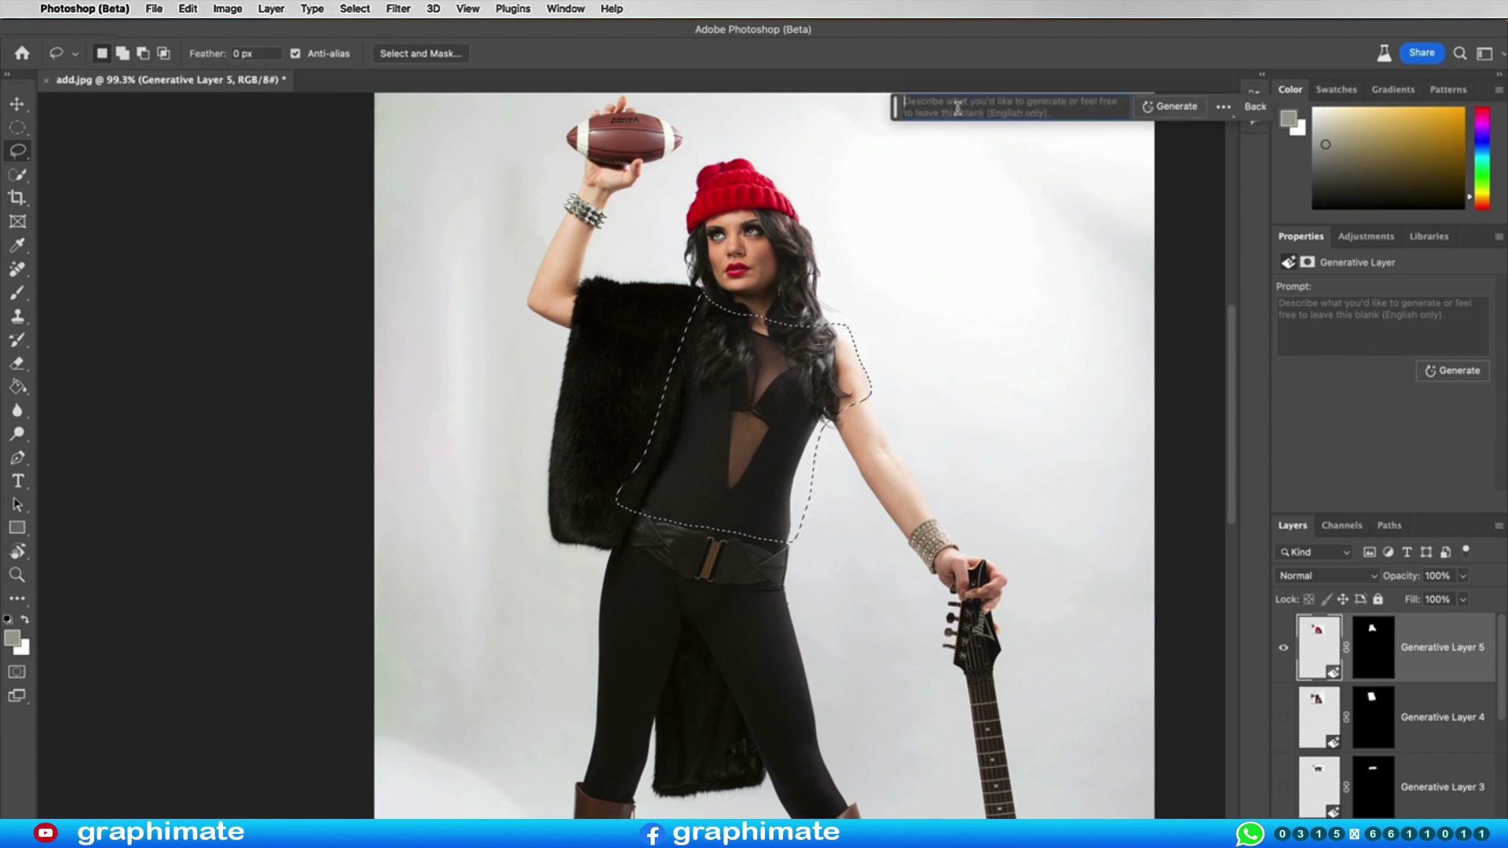
type("red tshirt")
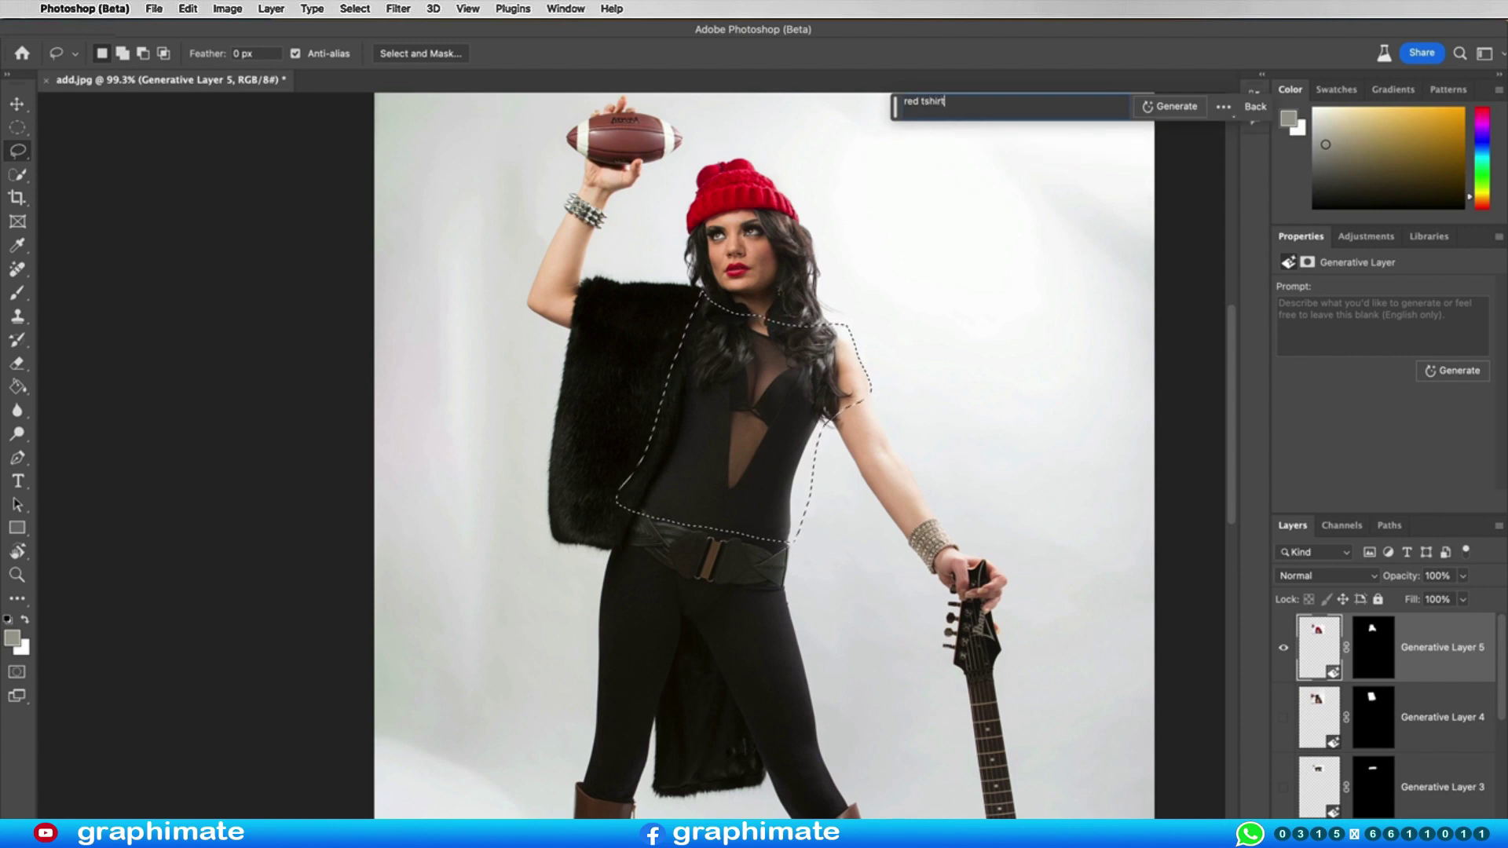
left_click(1174, 107)
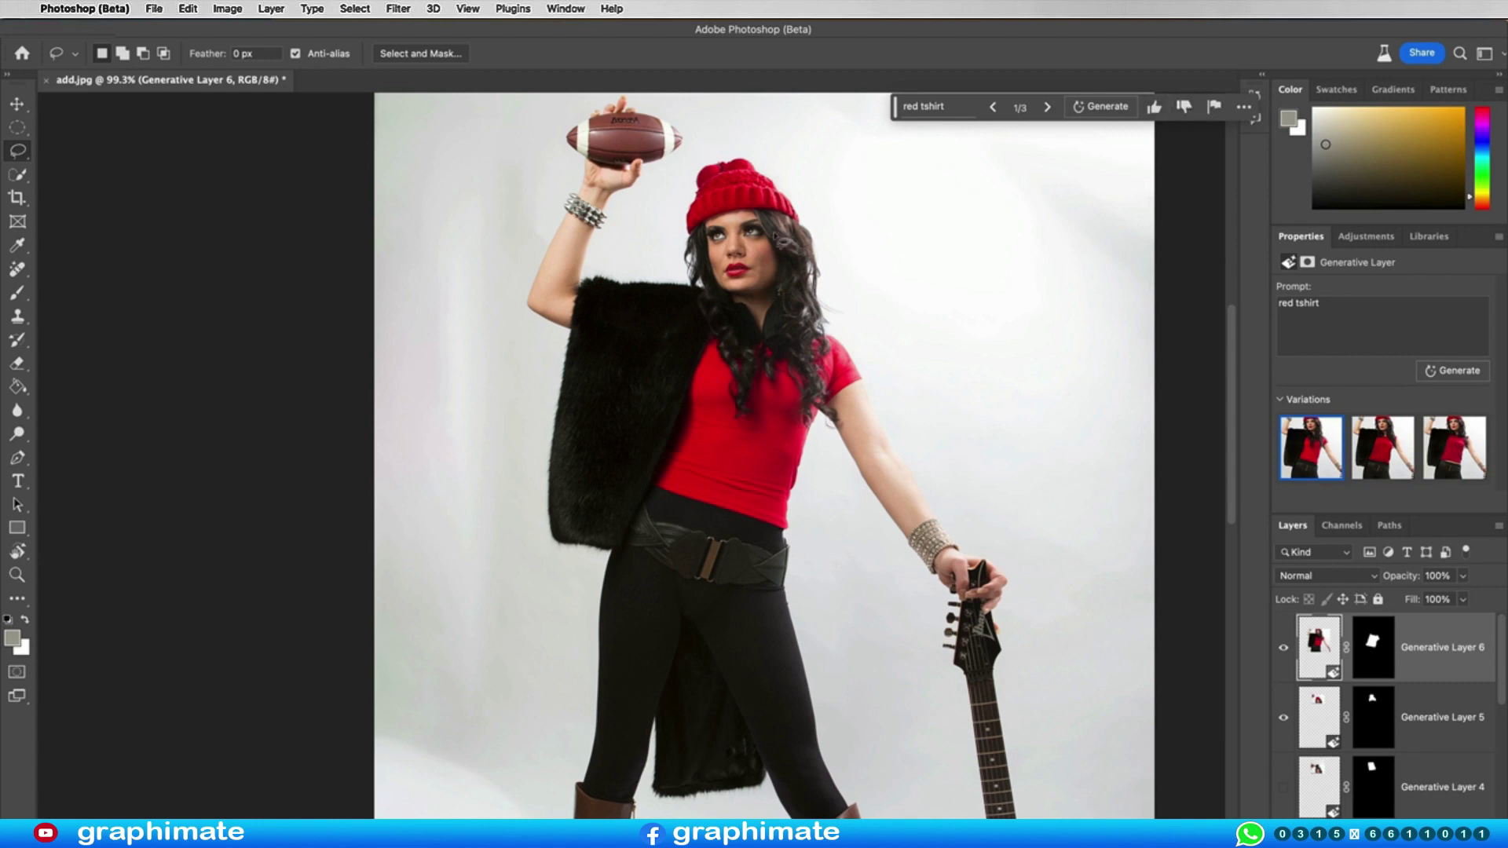
left_click(1383, 453)
left_click(1468, 452)
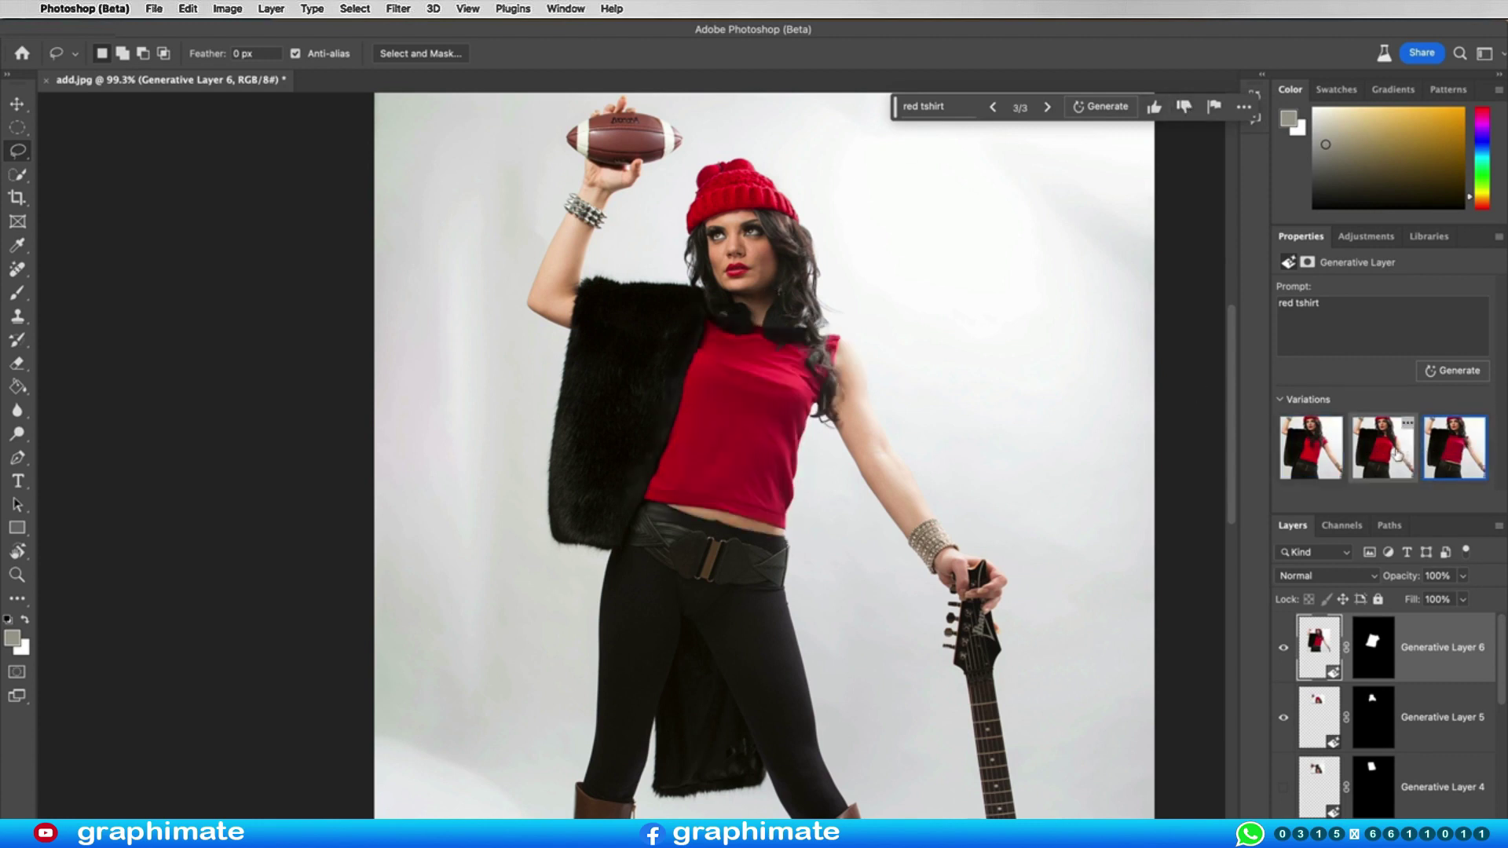
left_click(1327, 456)
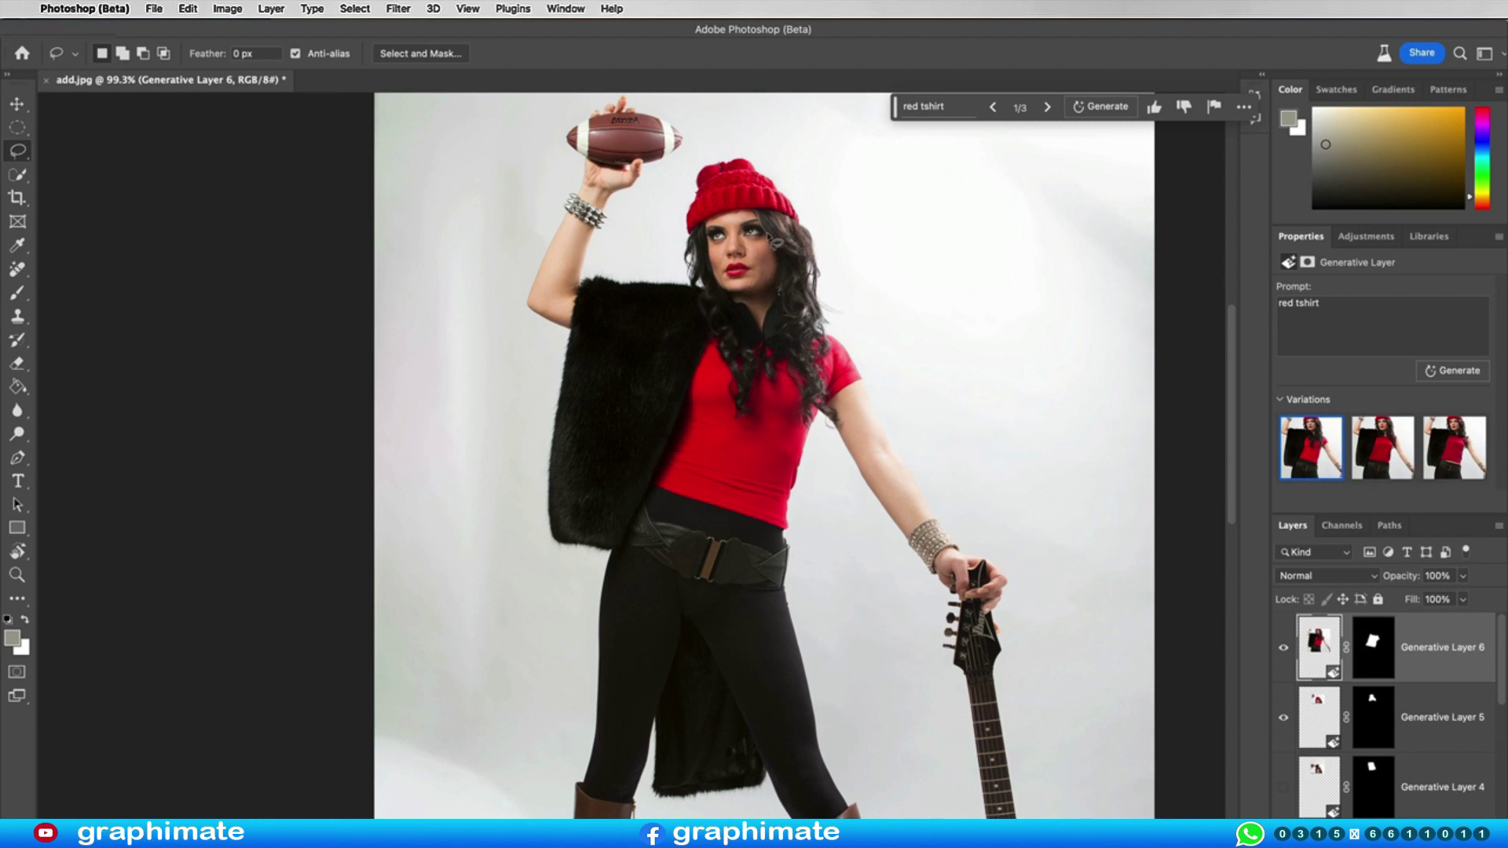
- Lasso the hair beside her face and generate 'straight hair' into it
left_click_drag(774, 243, 807, 414)
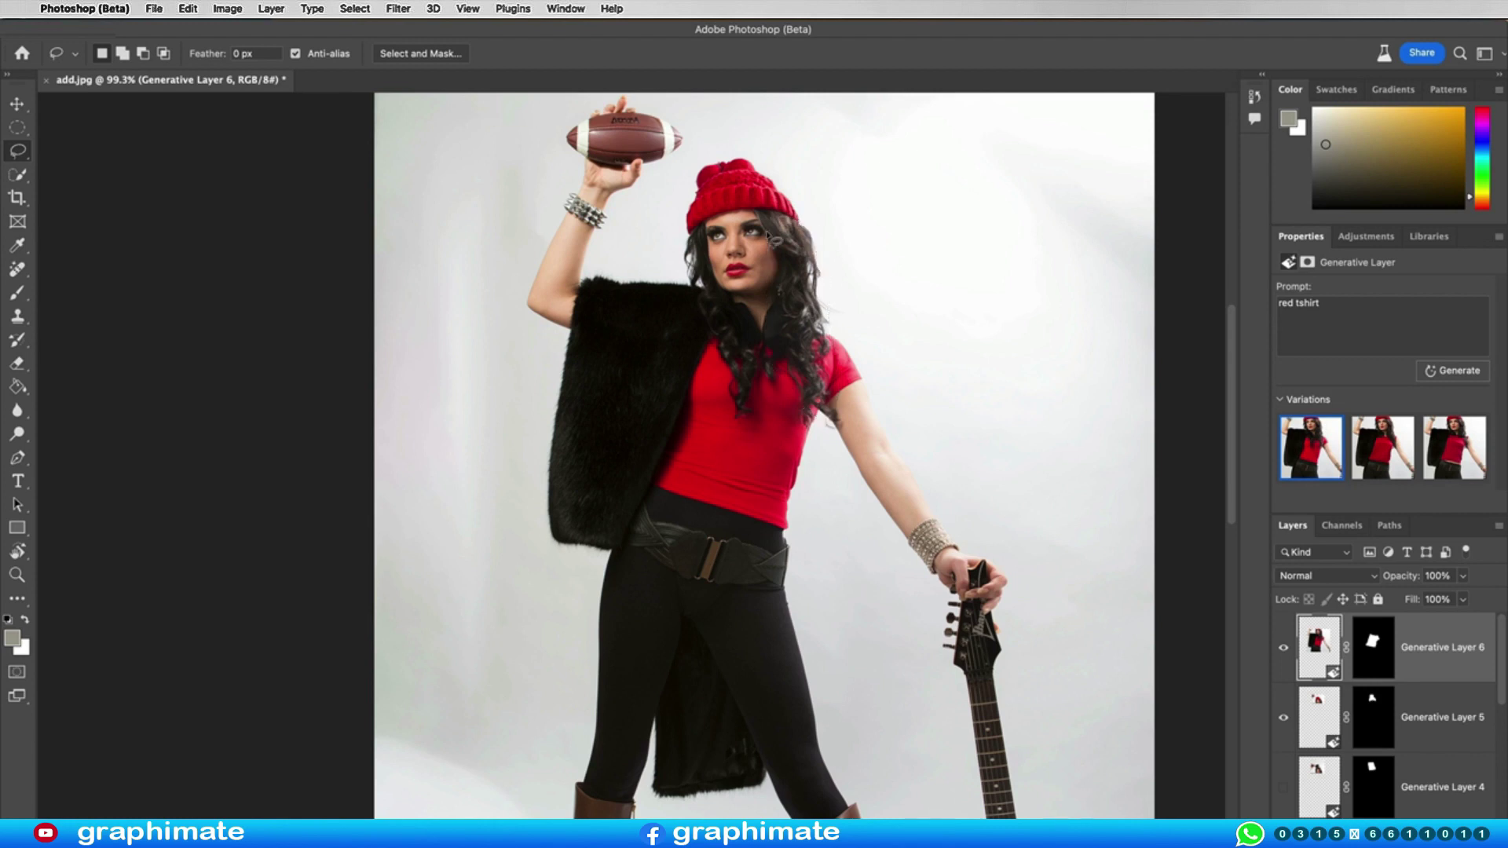
left_click_drag(845, 403, 795, 240)
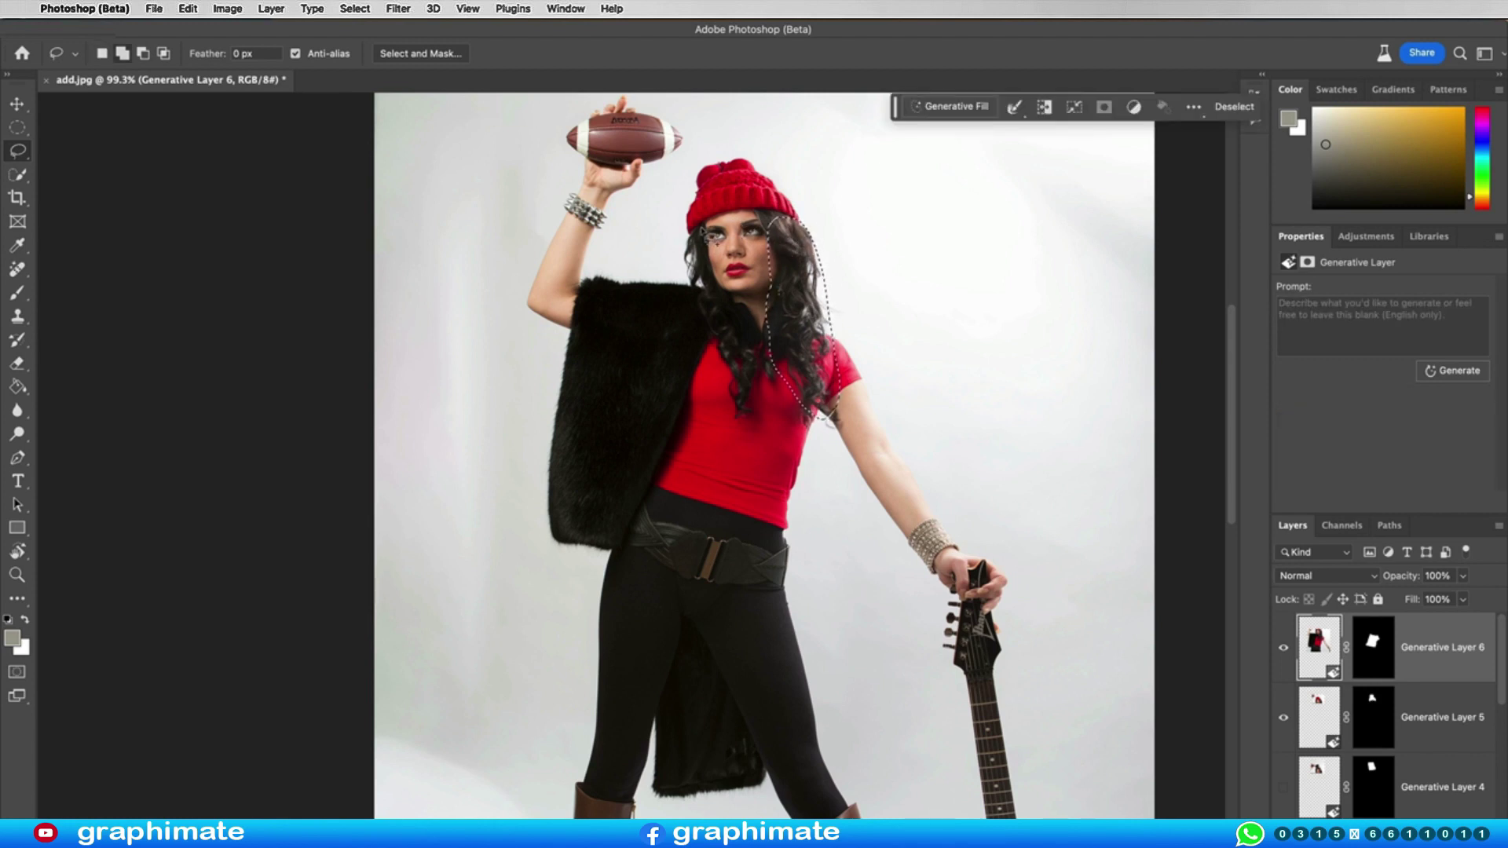
left_click_drag(711, 271, 748, 431)
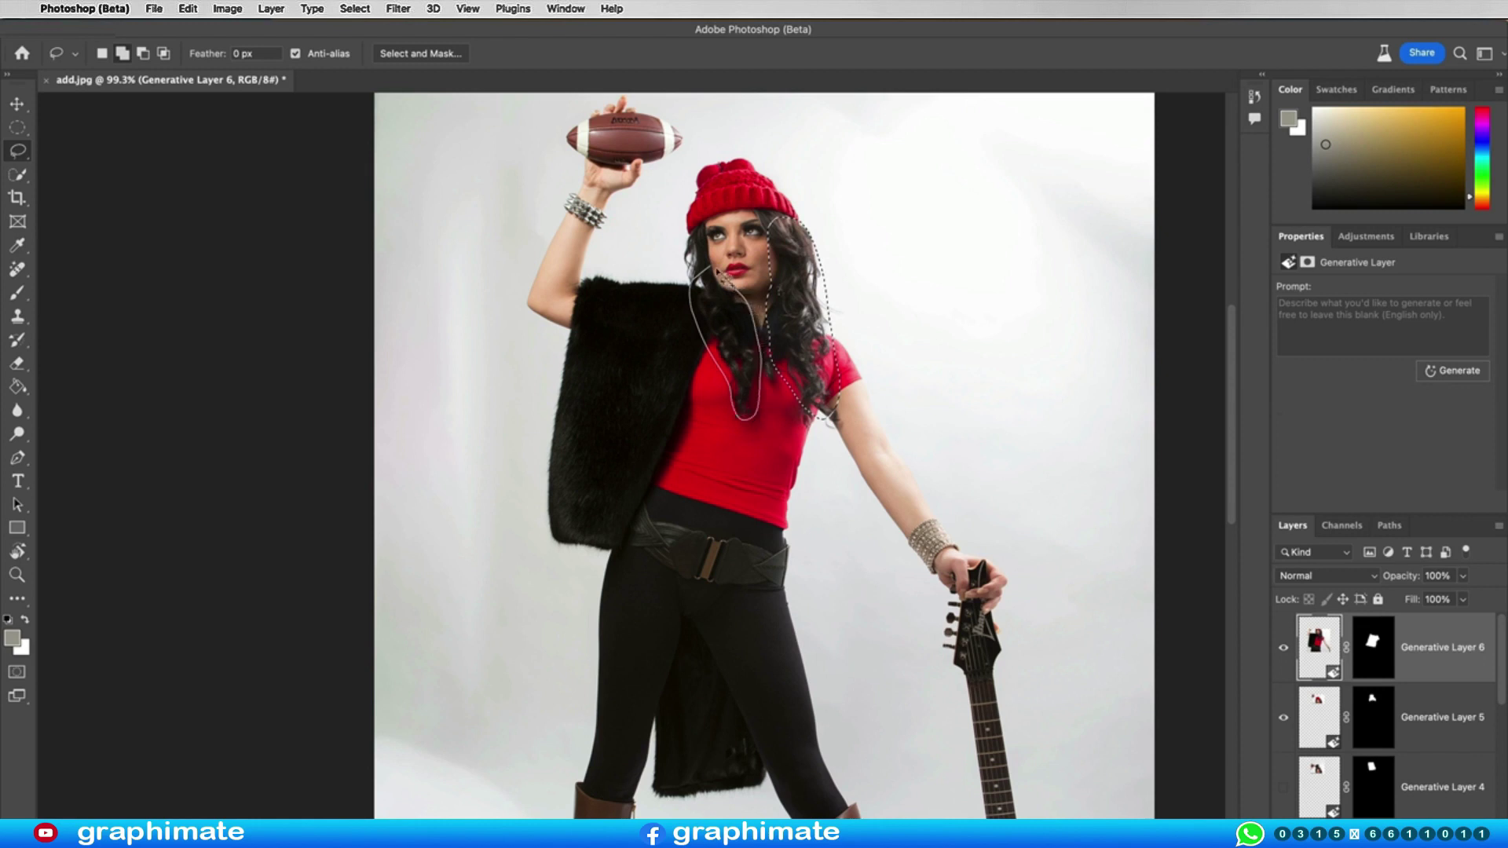
left_click_drag(748, 429, 712, 273)
left_click(957, 106)
type("straight hair")
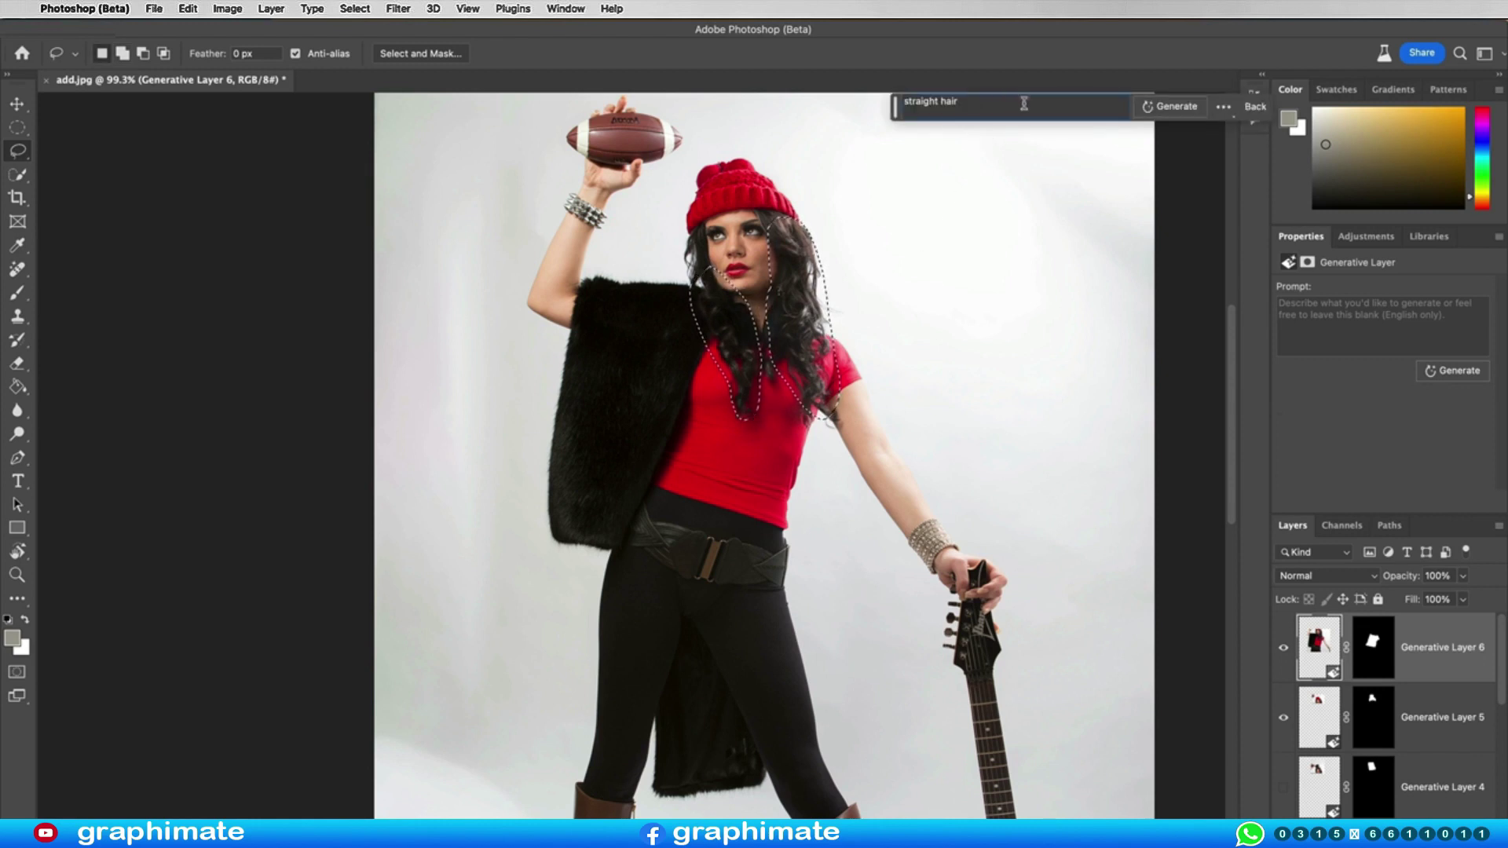
left_click(1165, 108)
- Browse the hair results, generate a second batch, and pick variation 3
left_click(1380, 459)
left_click(1459, 465)
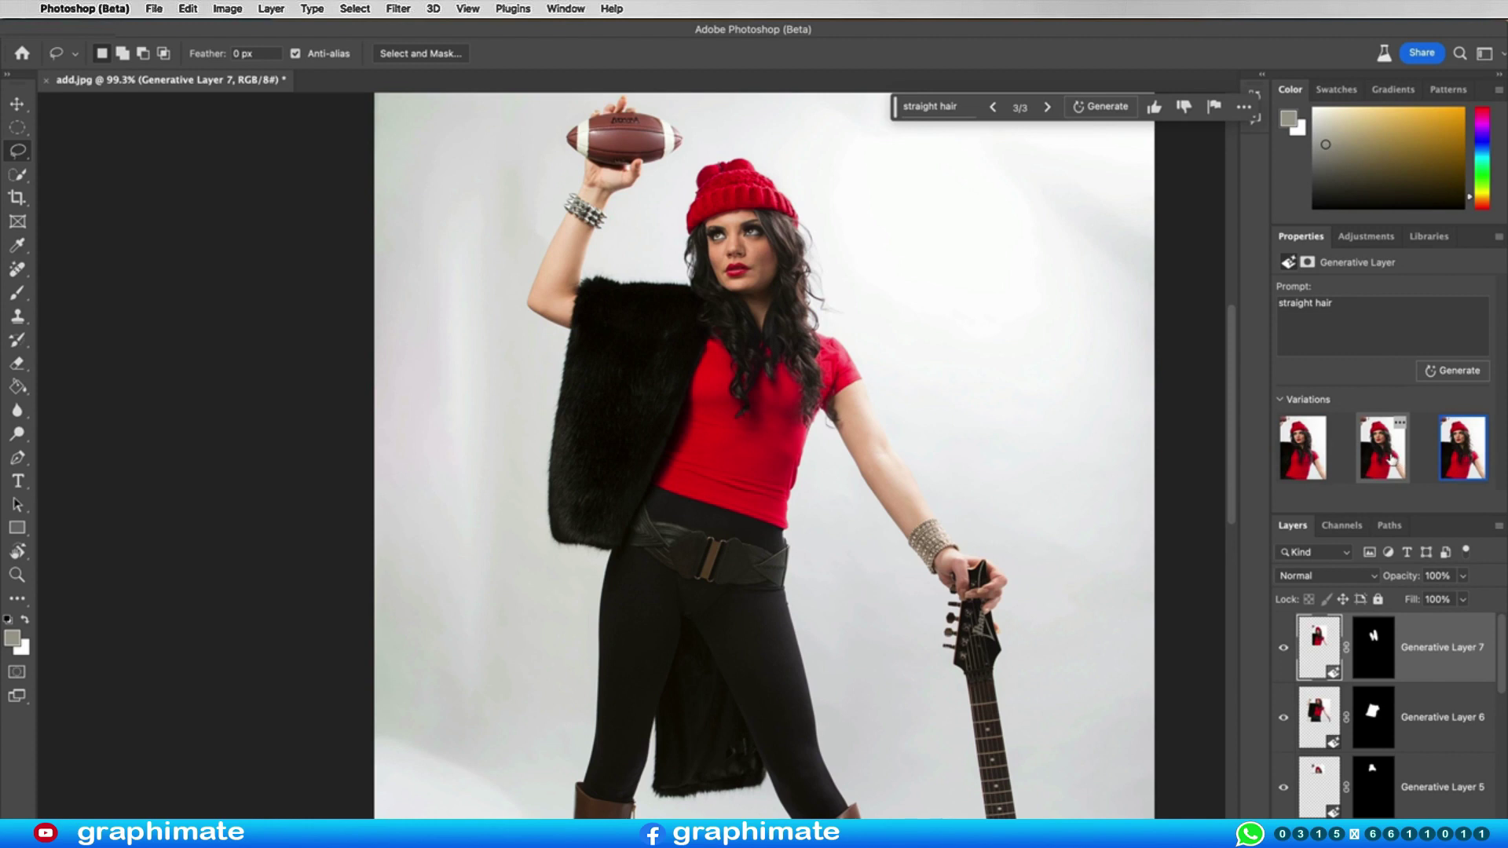
left_click(1390, 460)
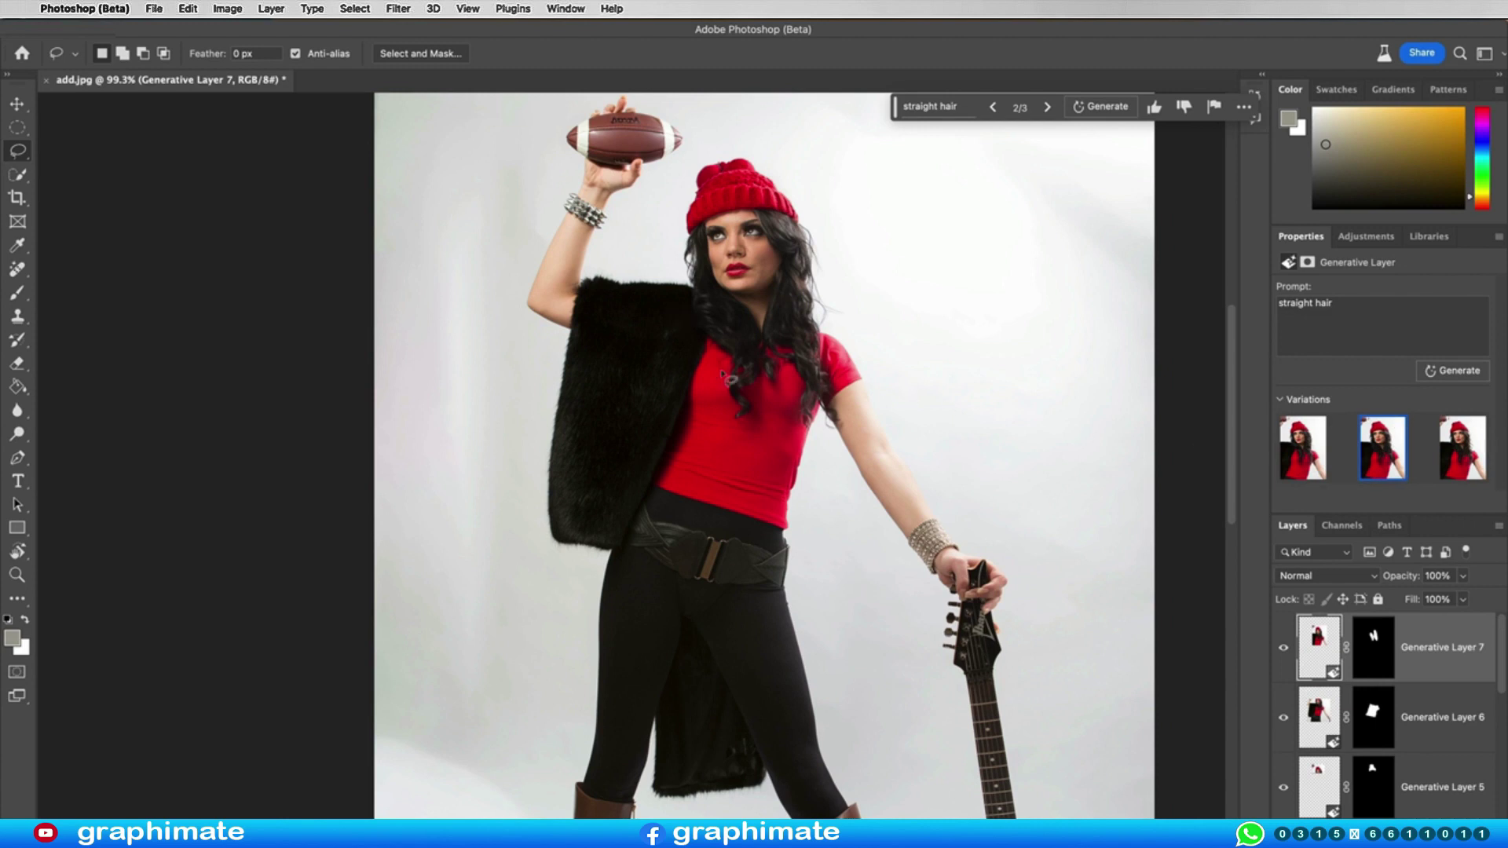
left_click(1451, 372)
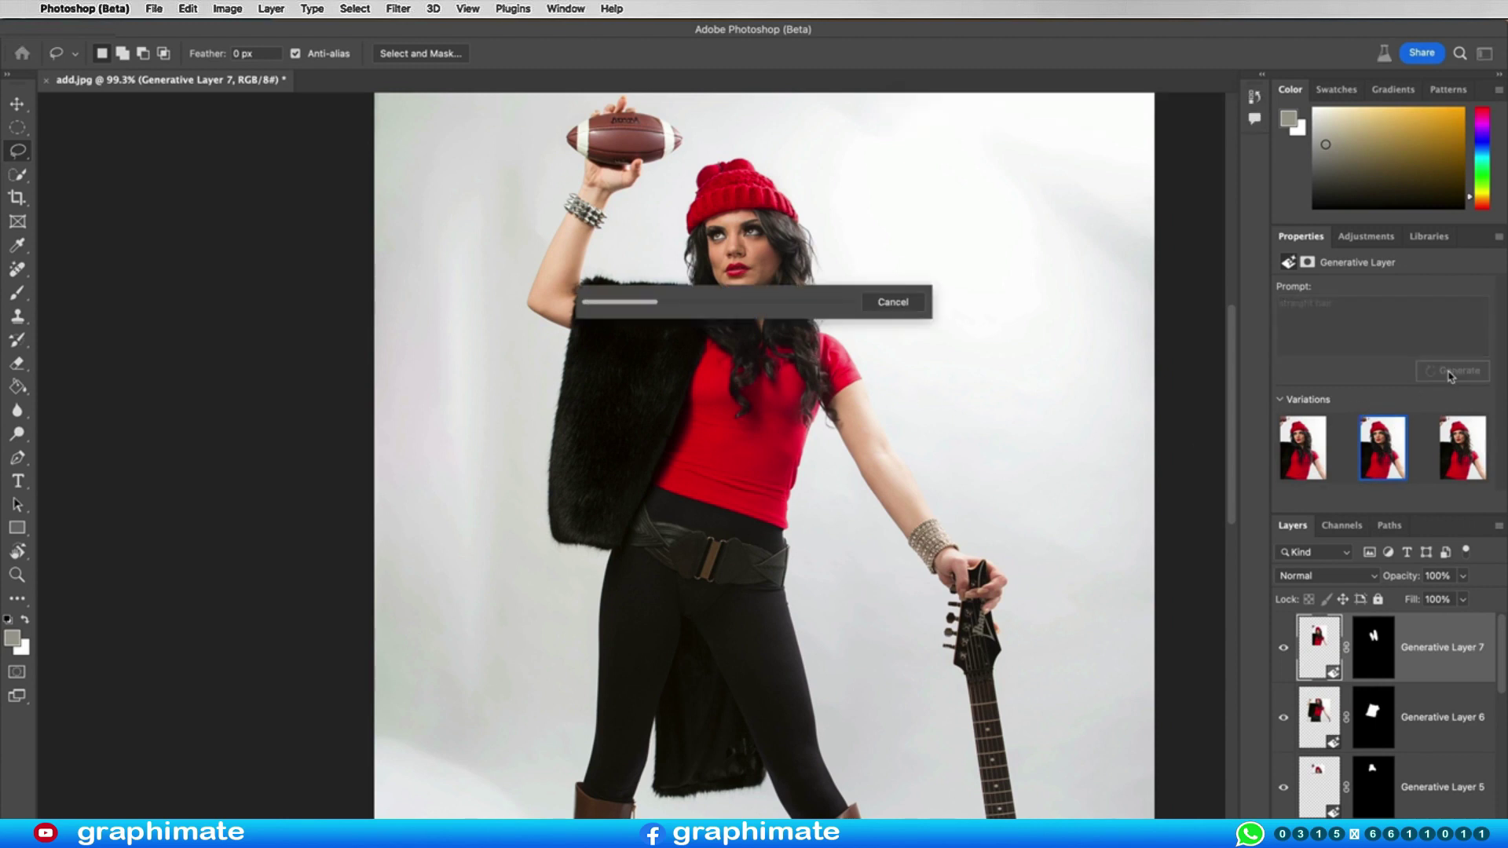
left_click(1460, 462)
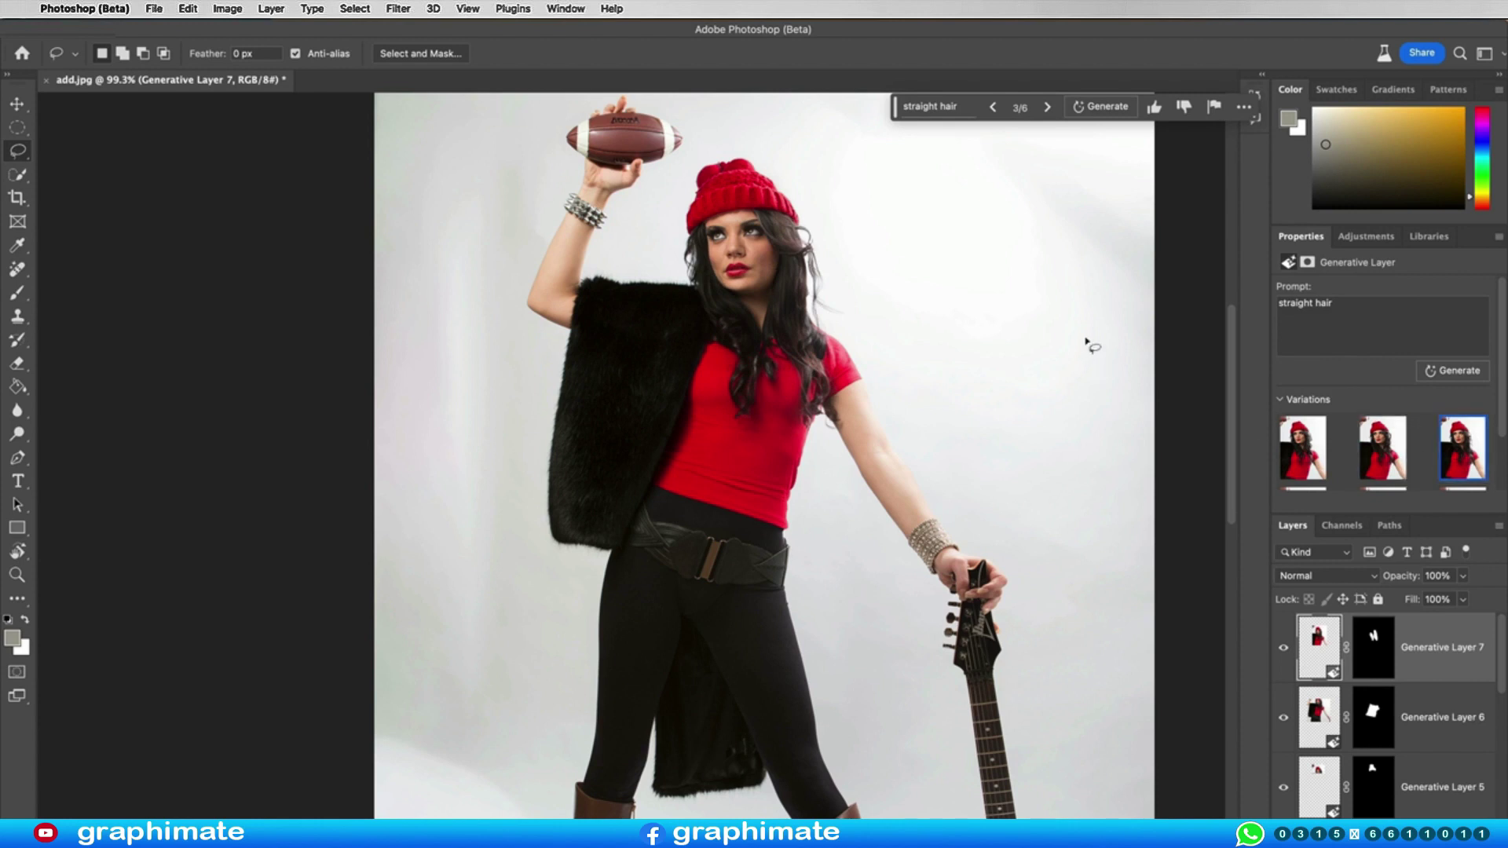
- Zoom out, clear the selection, and outline the floor between the boots
scroll(759, 541, "down", 5)
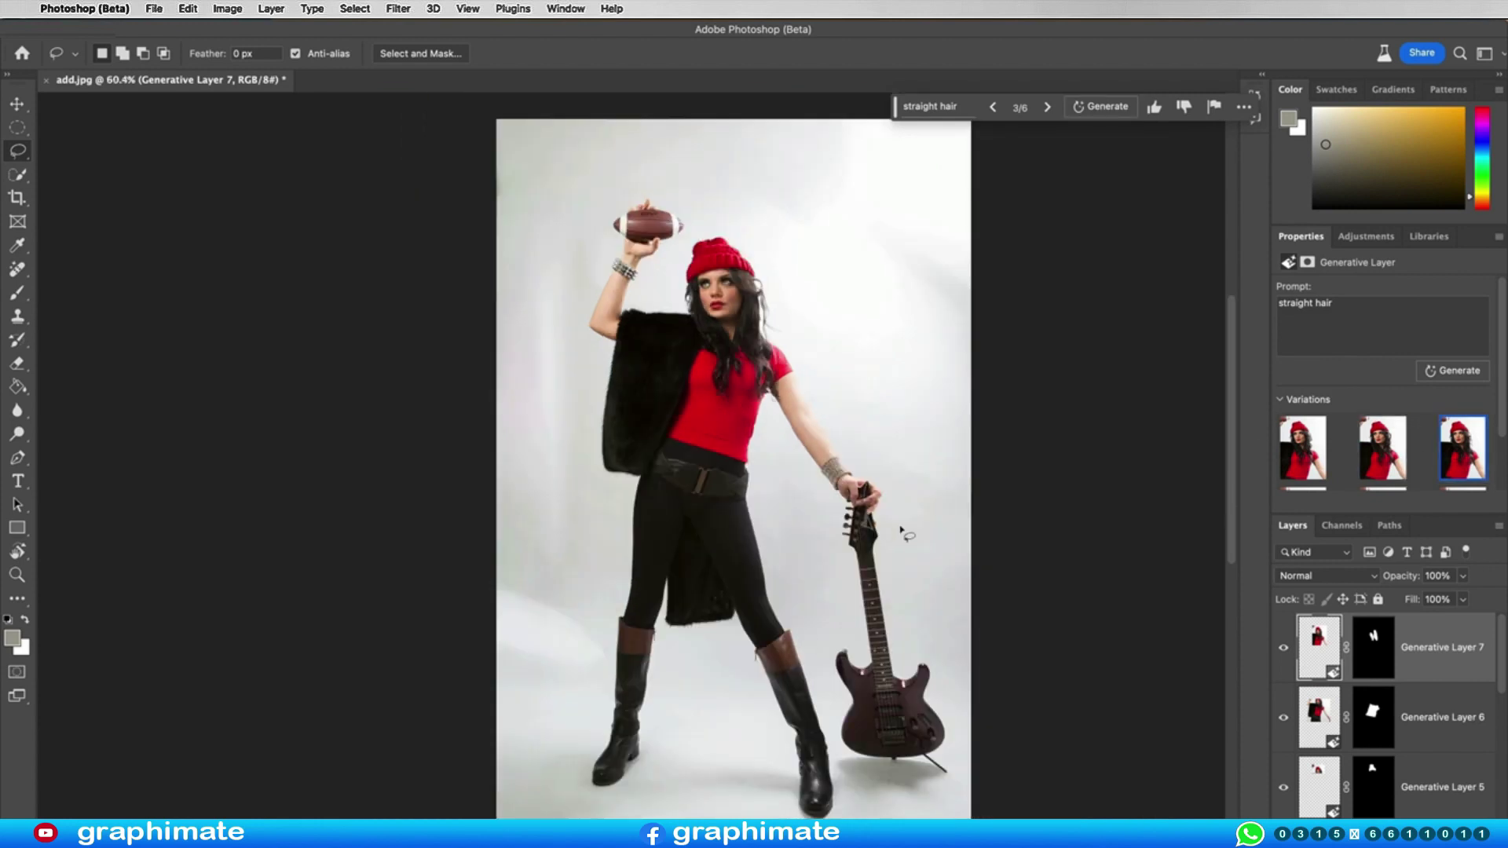
scroll(825, 514, "up", 1)
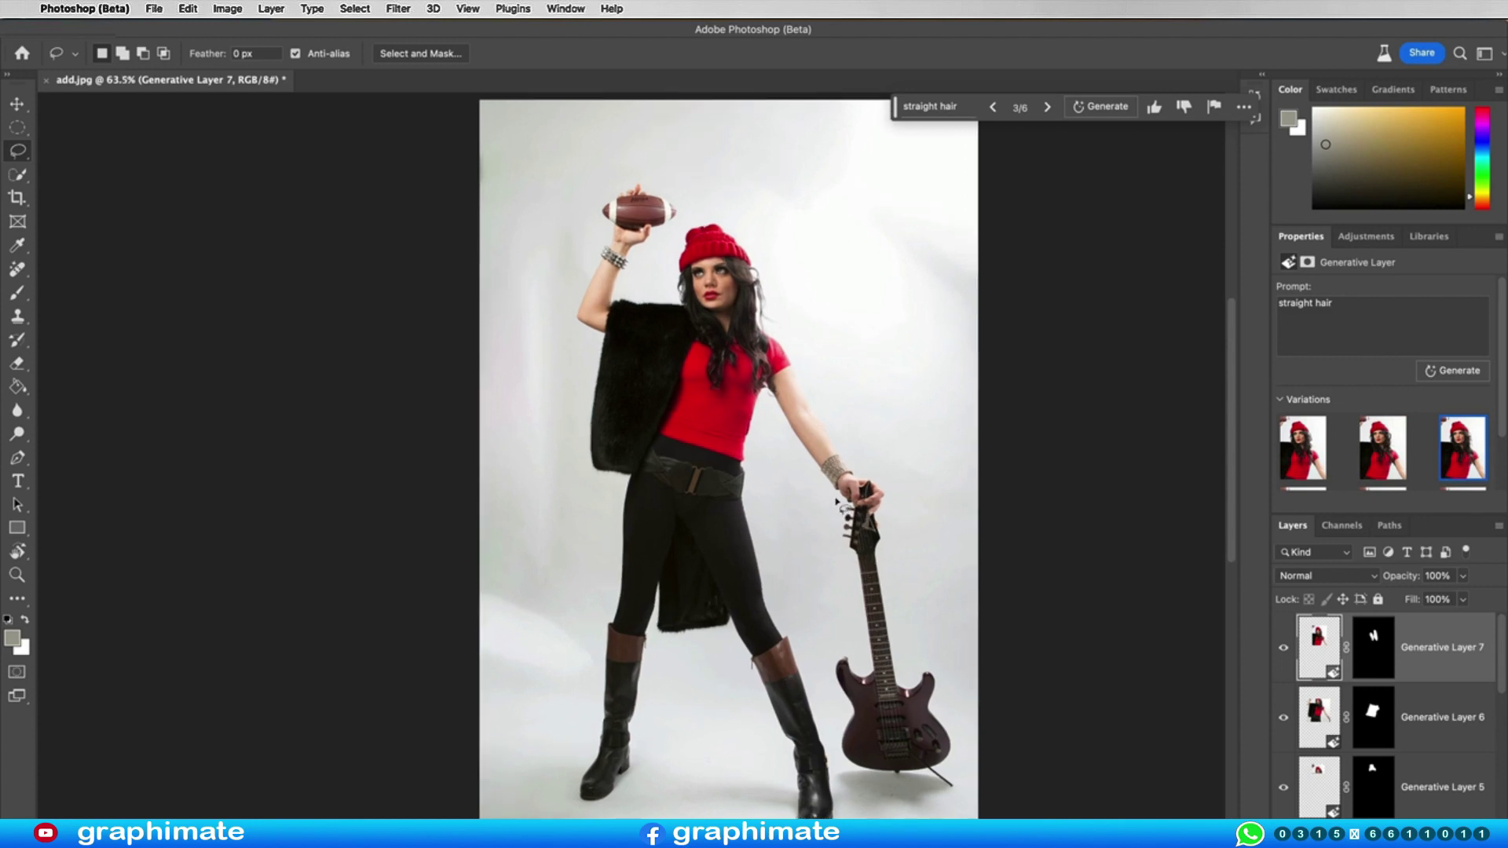
scroll(911, 535, "down", 2)
scroll(911, 534, "left", 2)
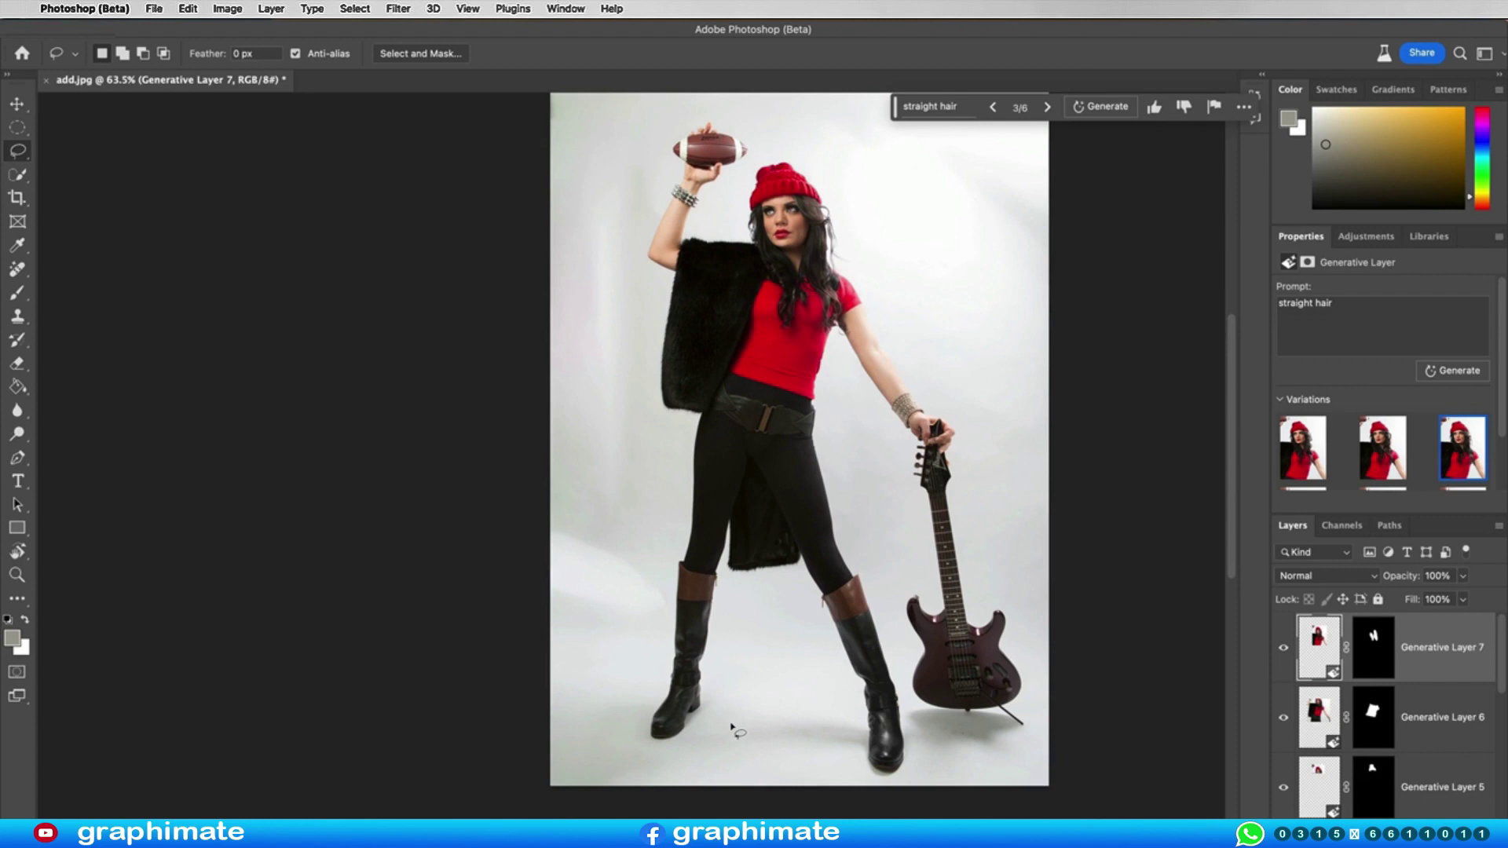
left_click(723, 698)
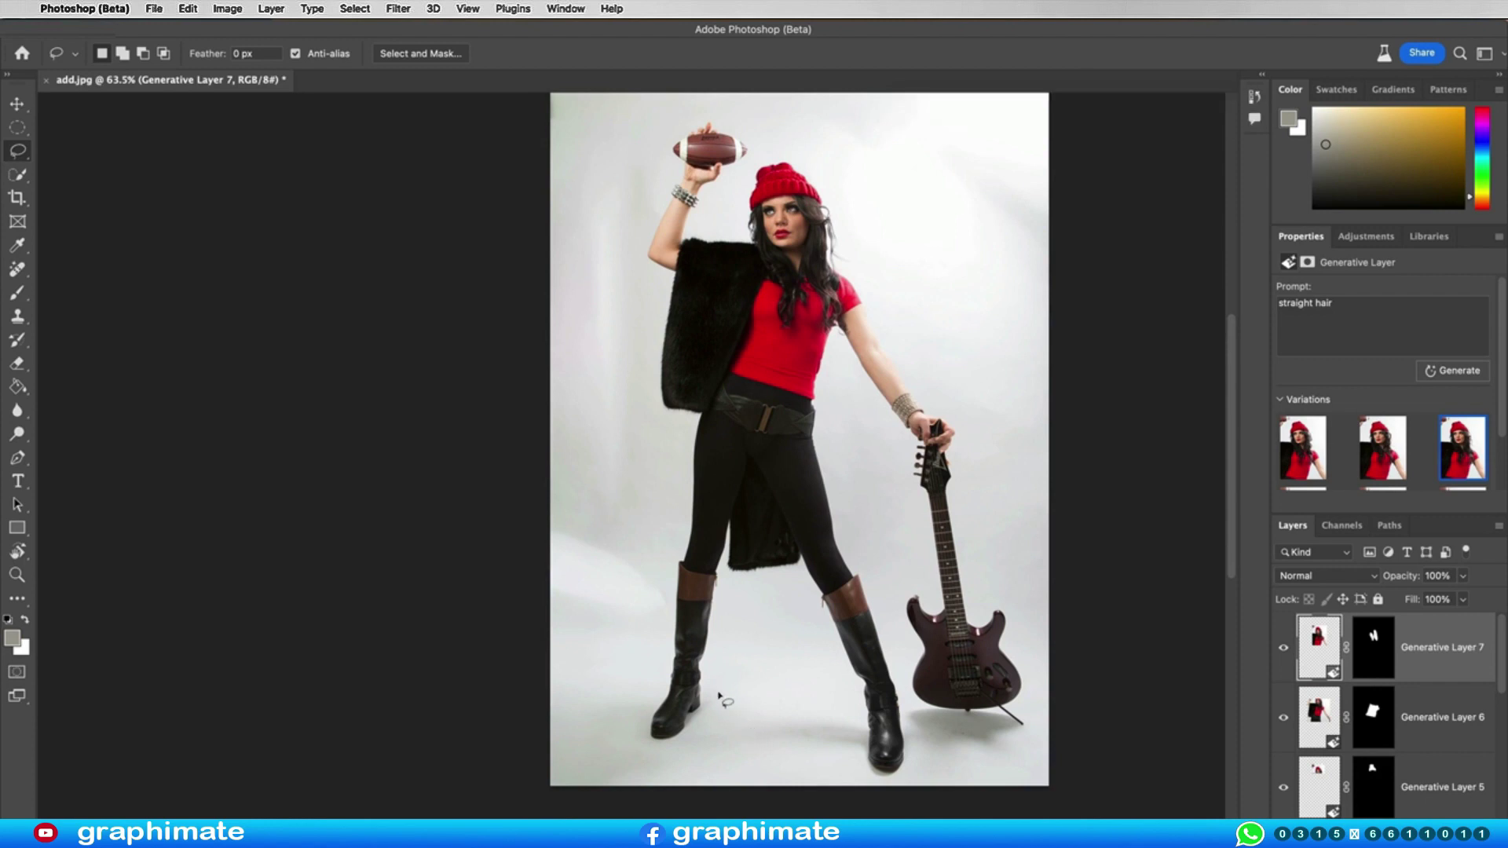
mouse_move(719, 728)
left_mouse_down()
mouse_move(762, 682)
mouse_move(709, 694)
mouse_move(720, 724)
left_mouse_up()
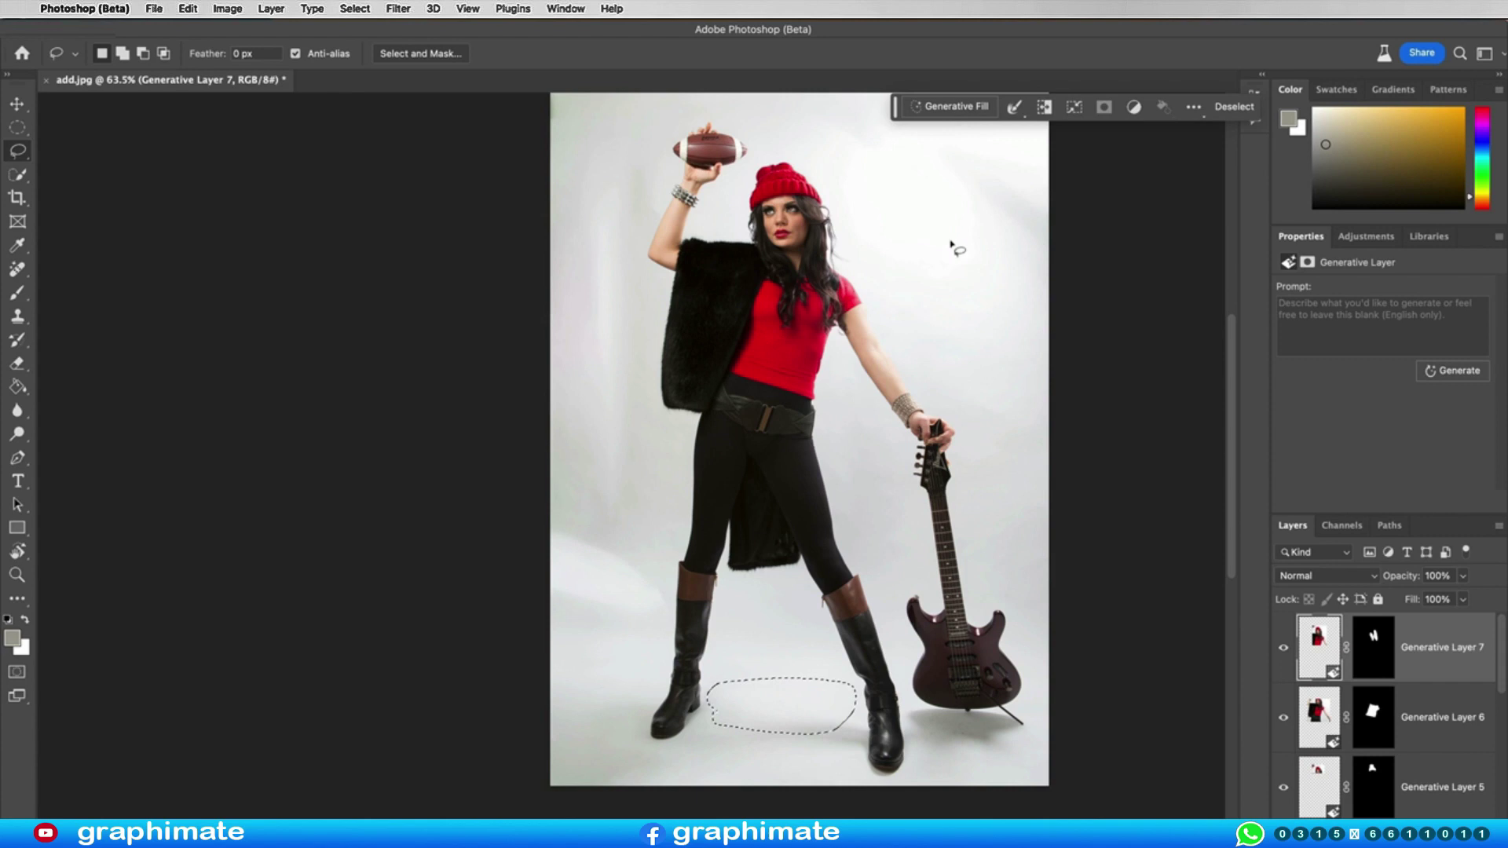
- Generate a 'cat' between the boots, then lasso the floor left of the left boot
left_click(958, 107)
type("cat")
left_click(1176, 115)
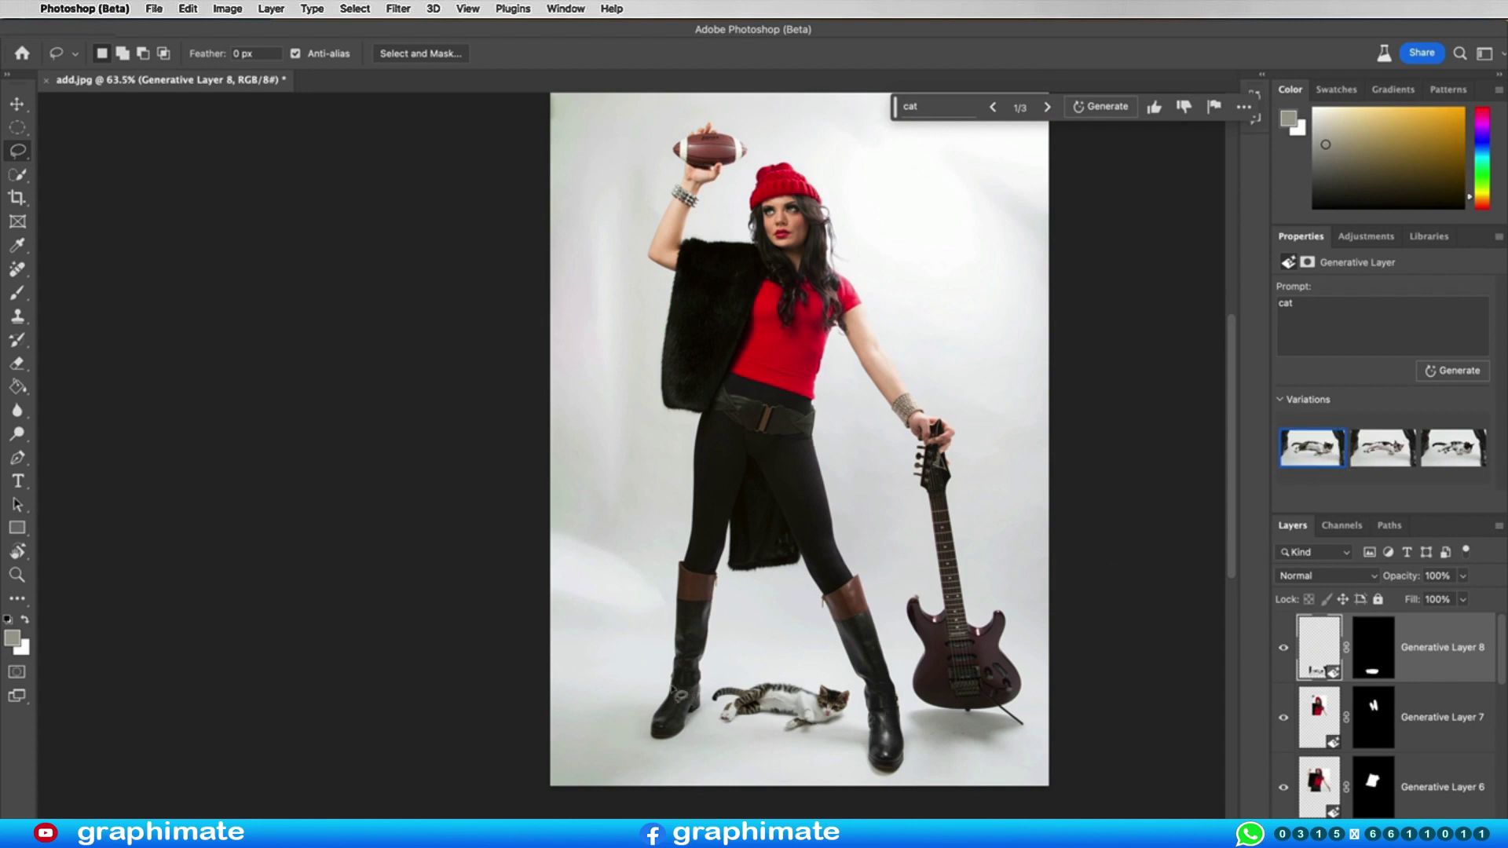
mouse_move(579, 710)
left_mouse_down()
mouse_move(645, 619)
mouse_move(586, 634)
left_mouse_up()
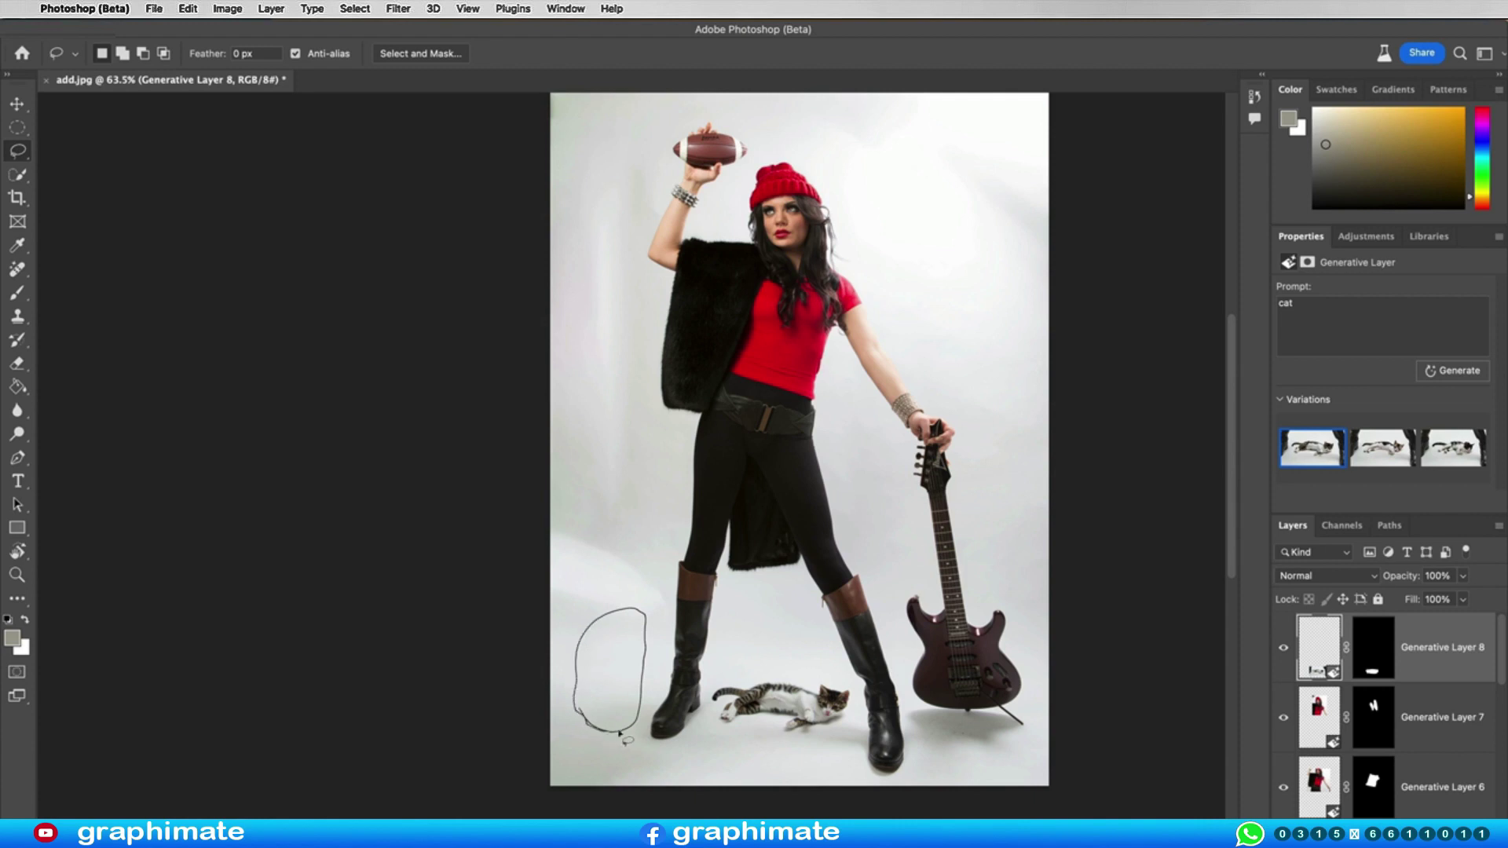
left_click_drag(621, 734, 619, 733)
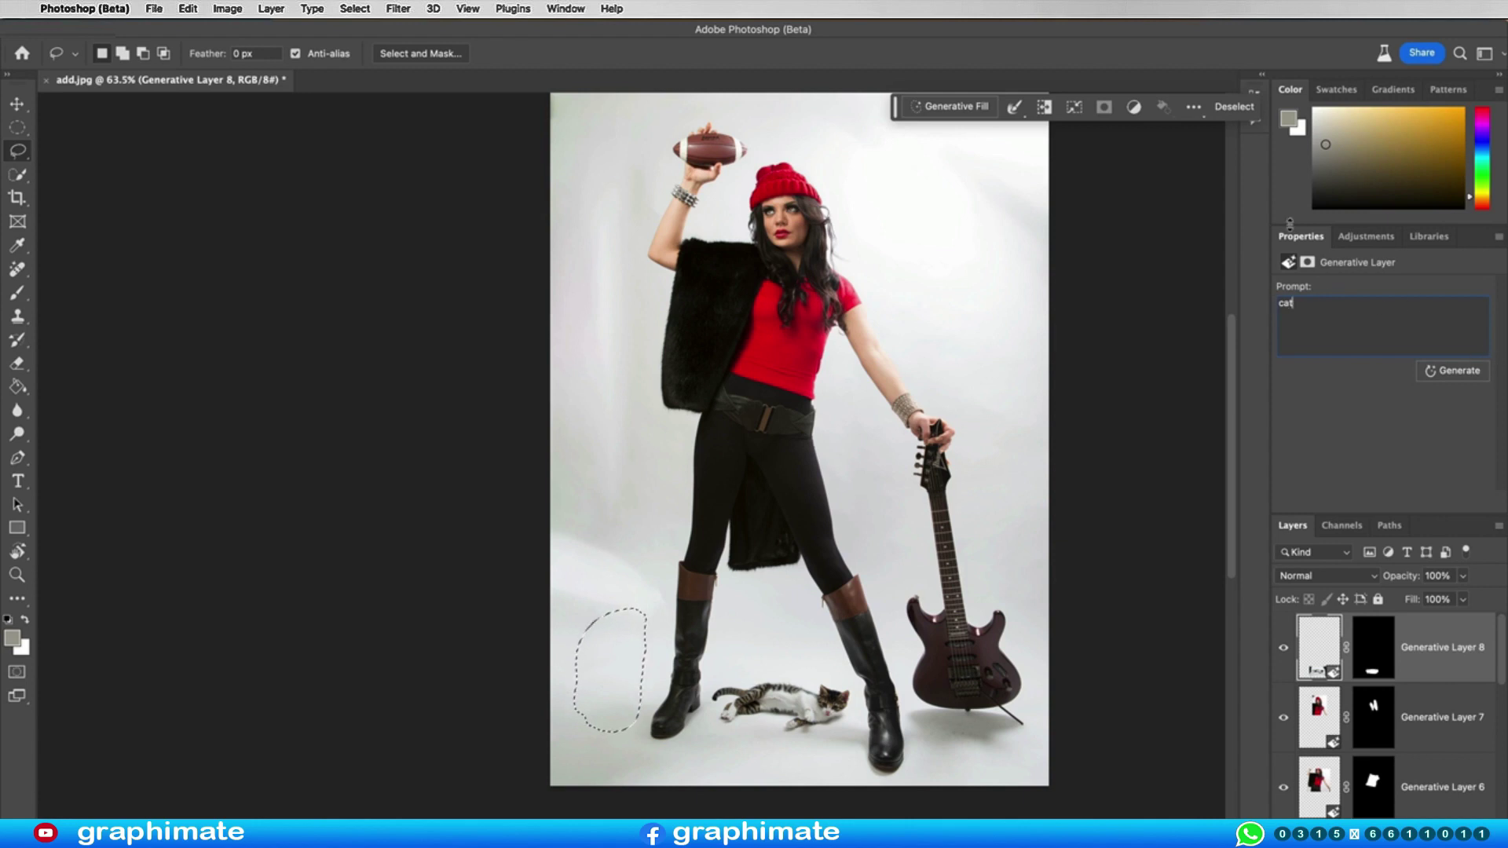
- Generate another cat there and settle on the black-and-white kitten variation
left_click(1462, 370)
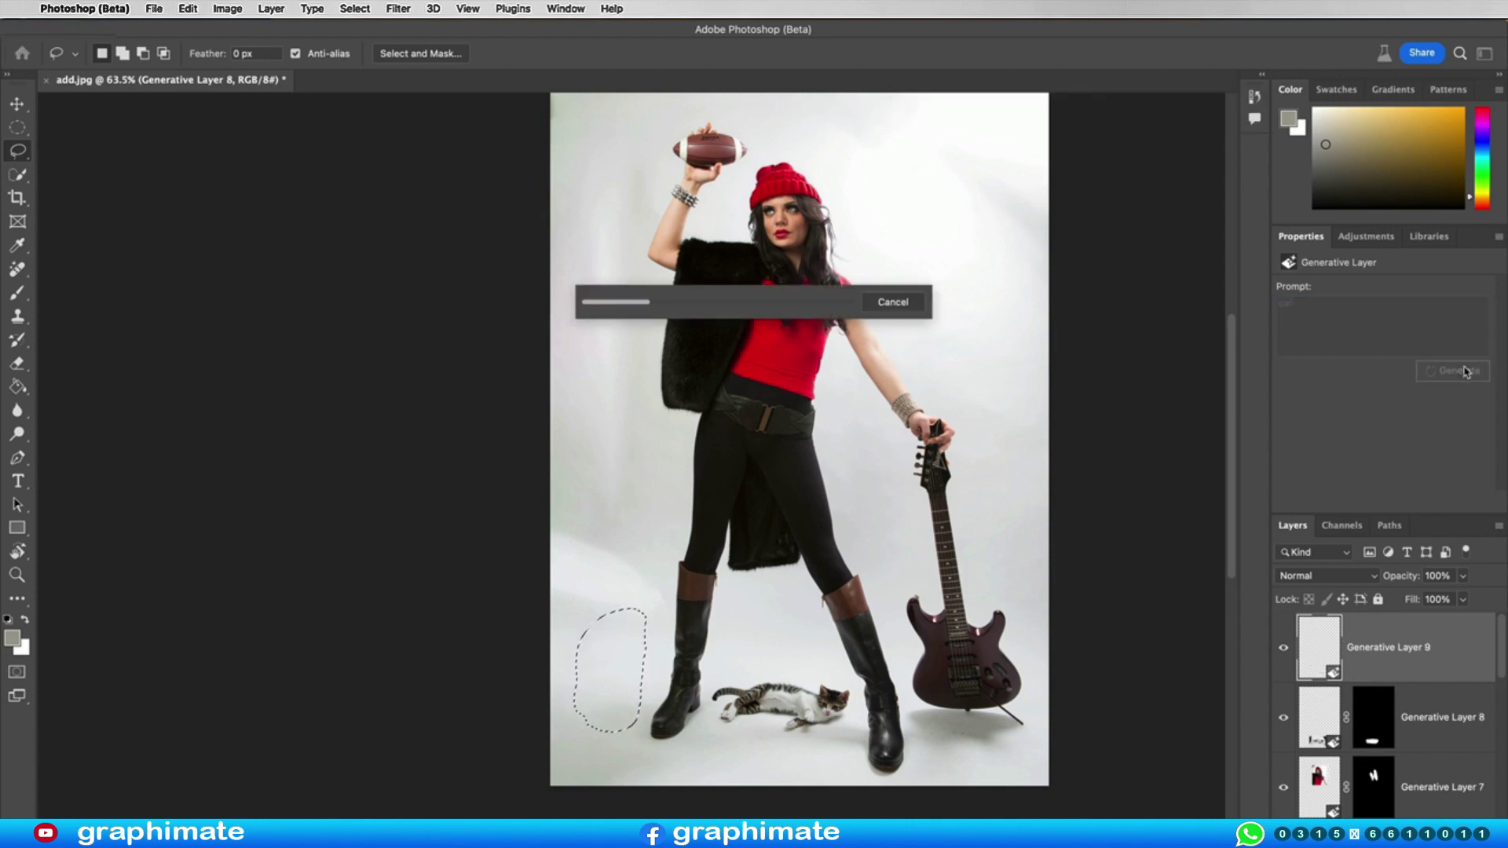
left_click(1383, 454)
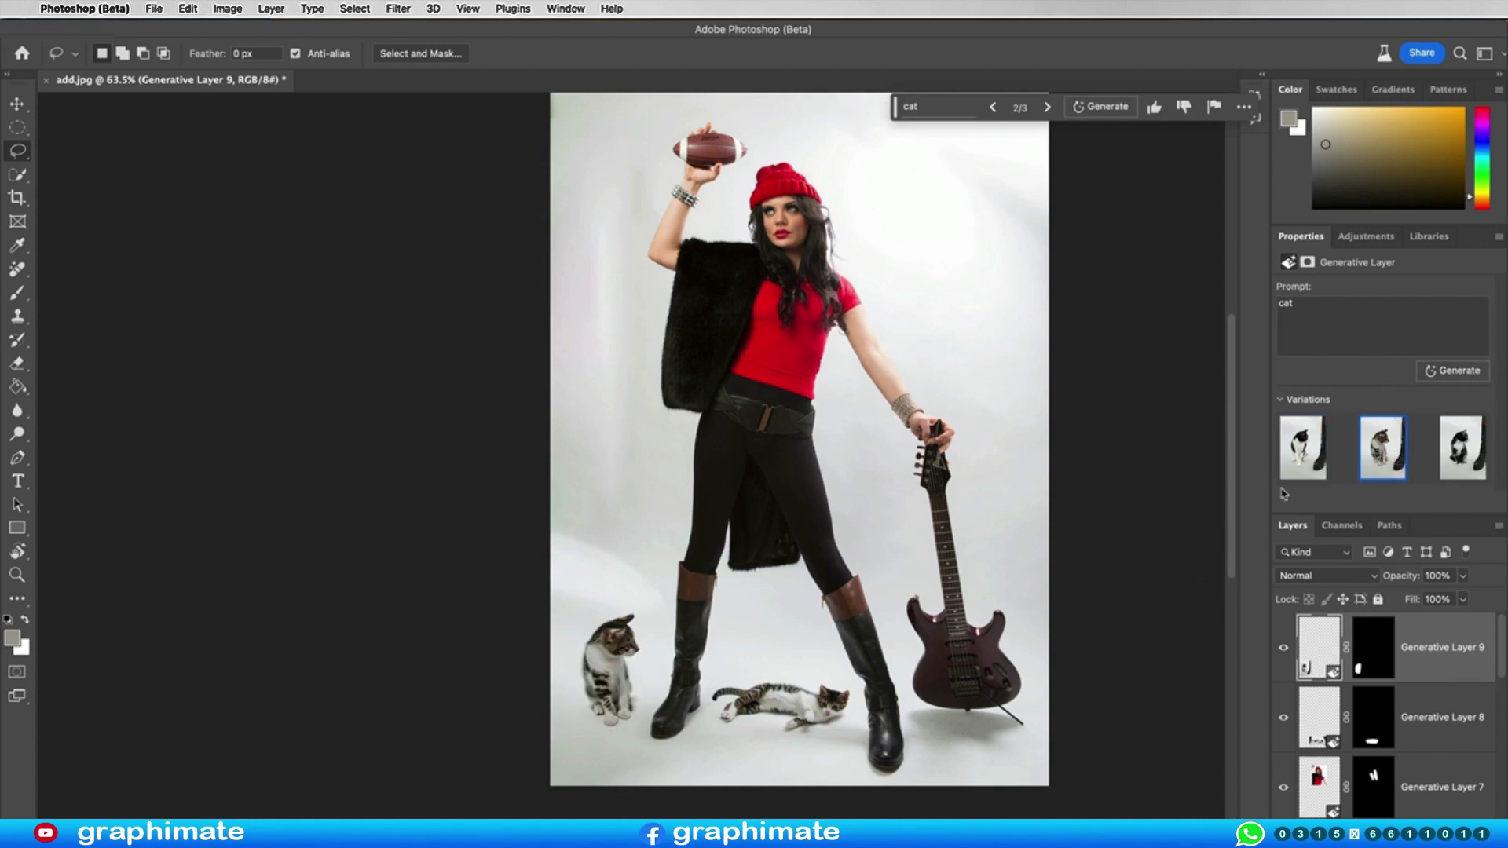
left_click(1459, 451)
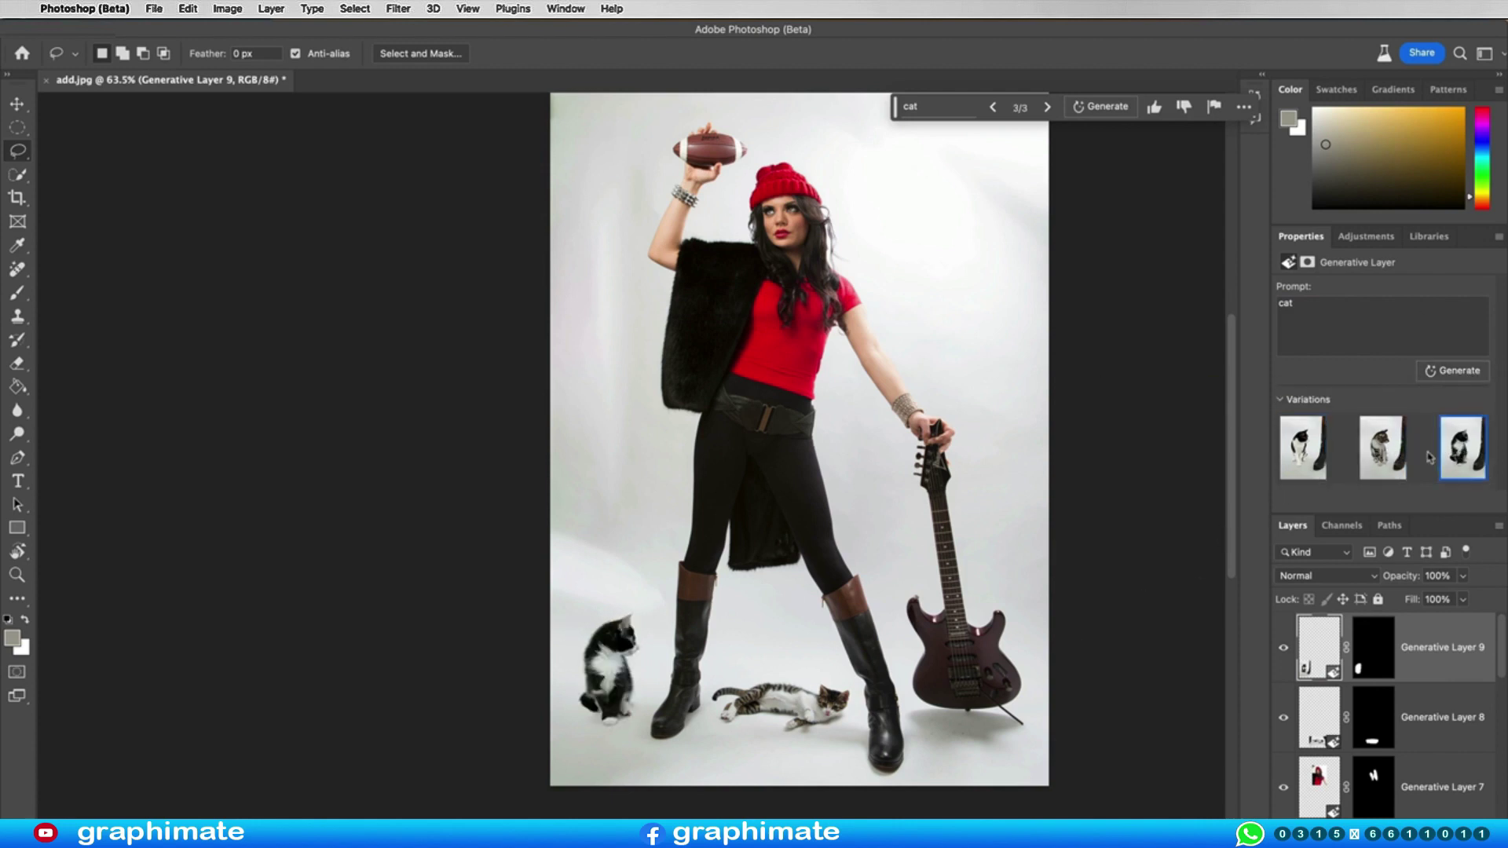
left_click(1387, 454)
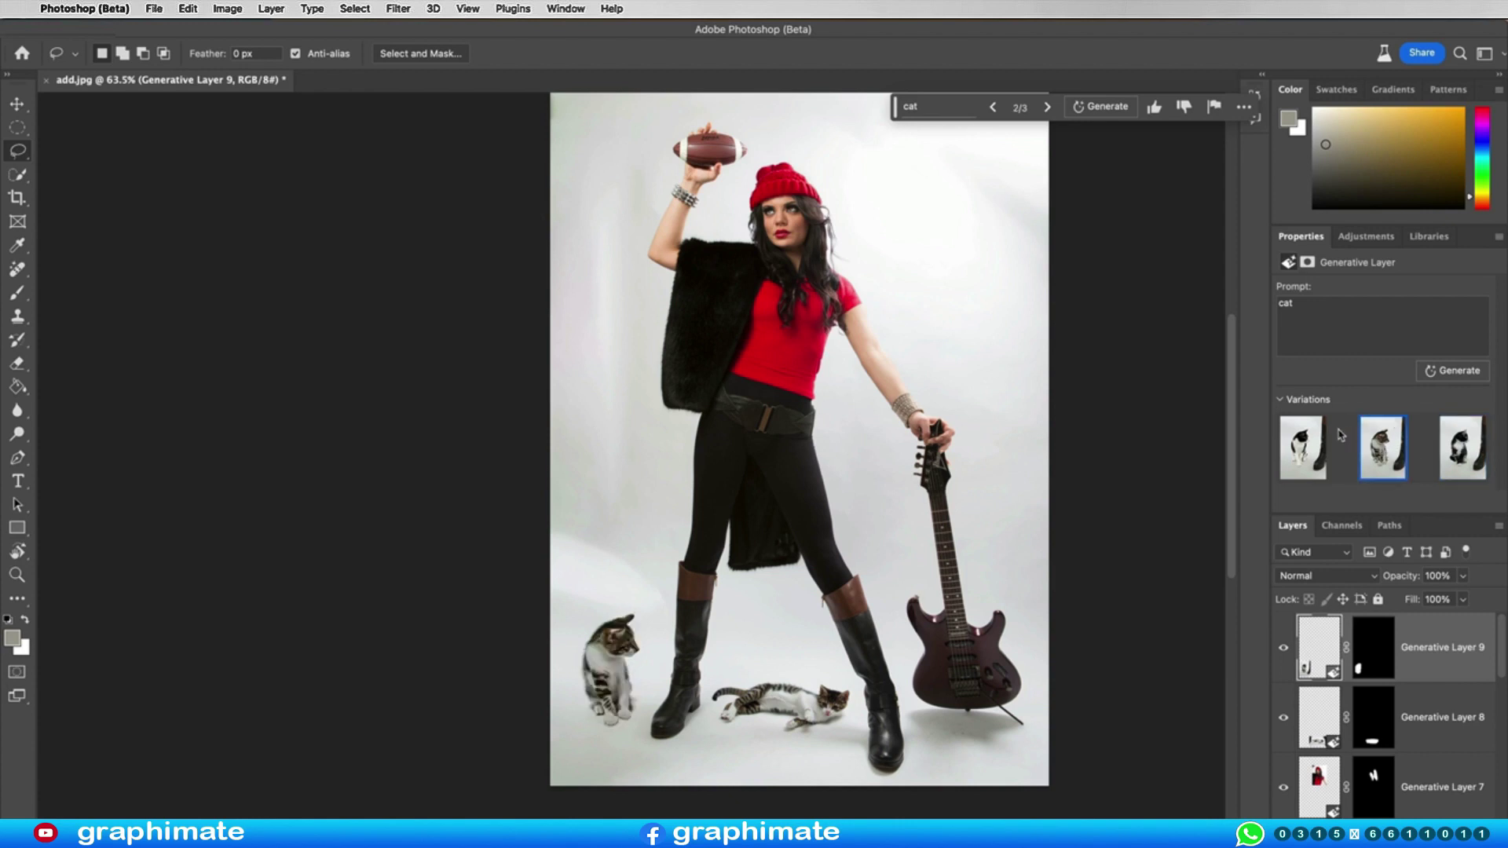
- Float and enlarge the Layers panel, then briefly solo the Background to compare with the original
left_click_drag(1306, 539, 232, 159)
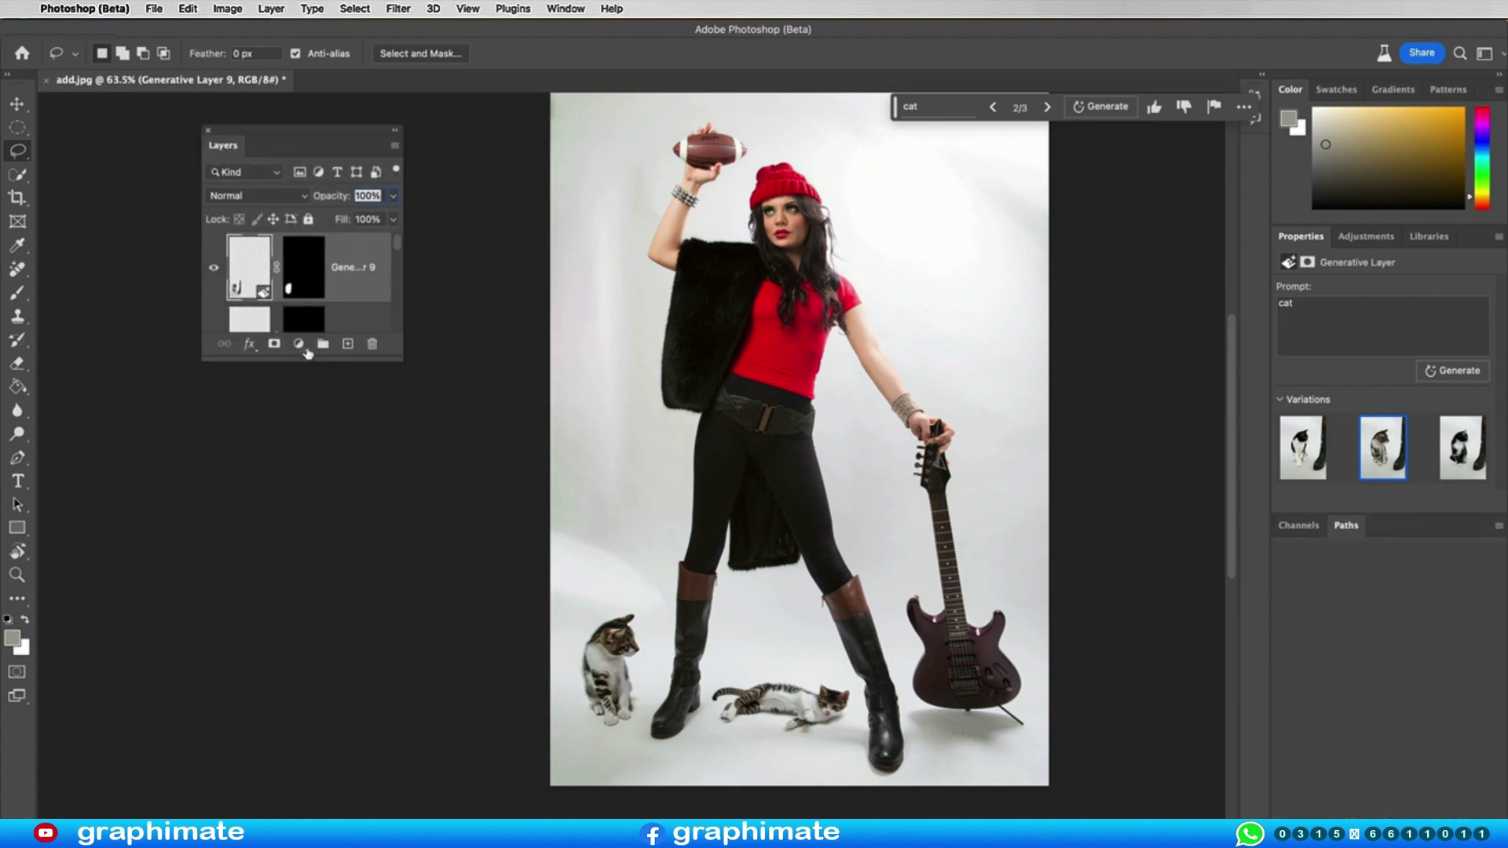
left_click_drag(395, 357, 411, 743)
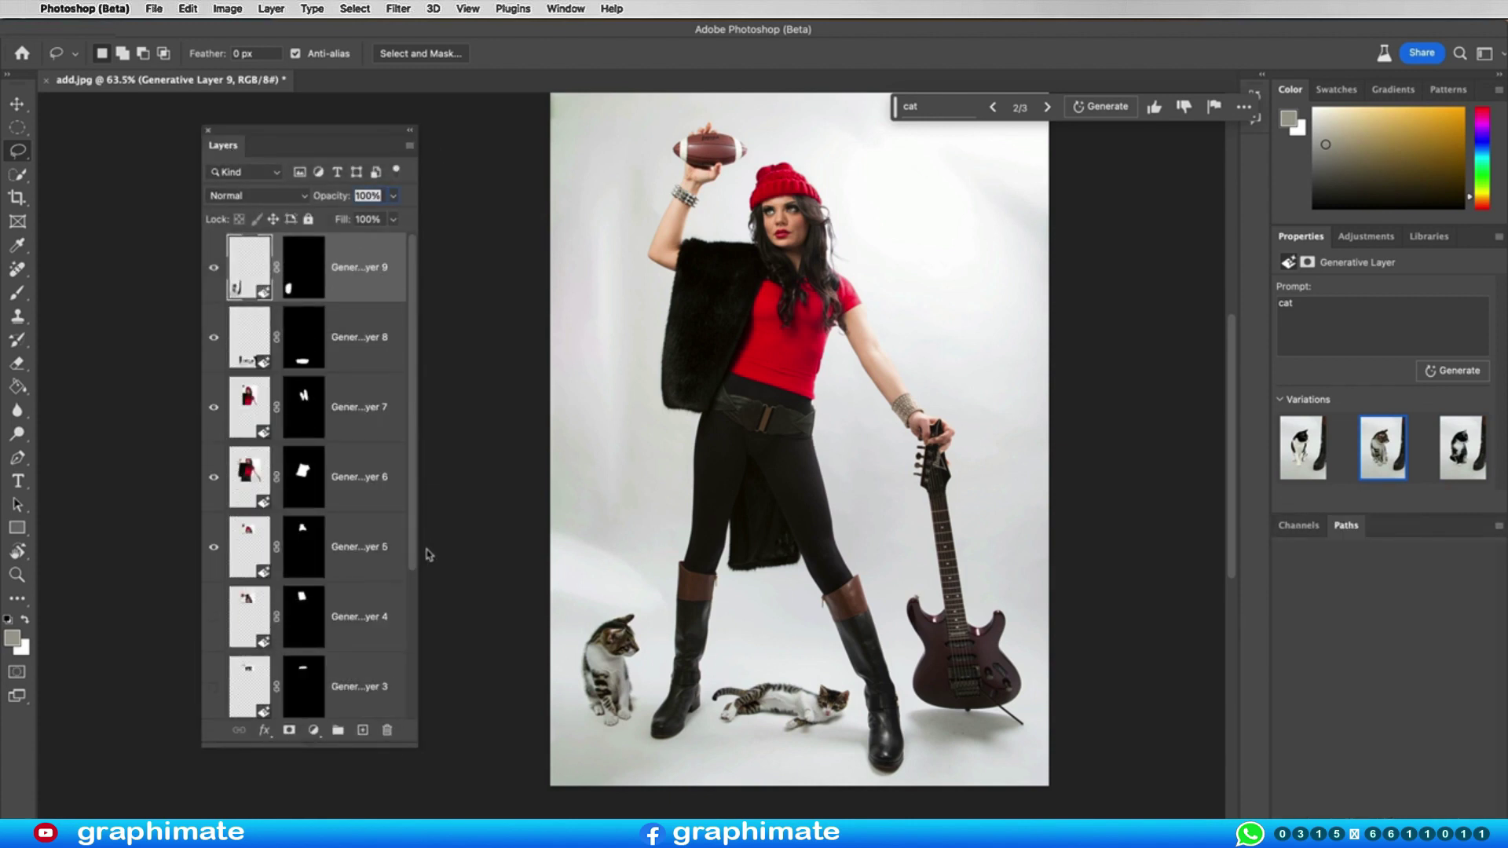
left_click_drag(412, 569, 412, 715)
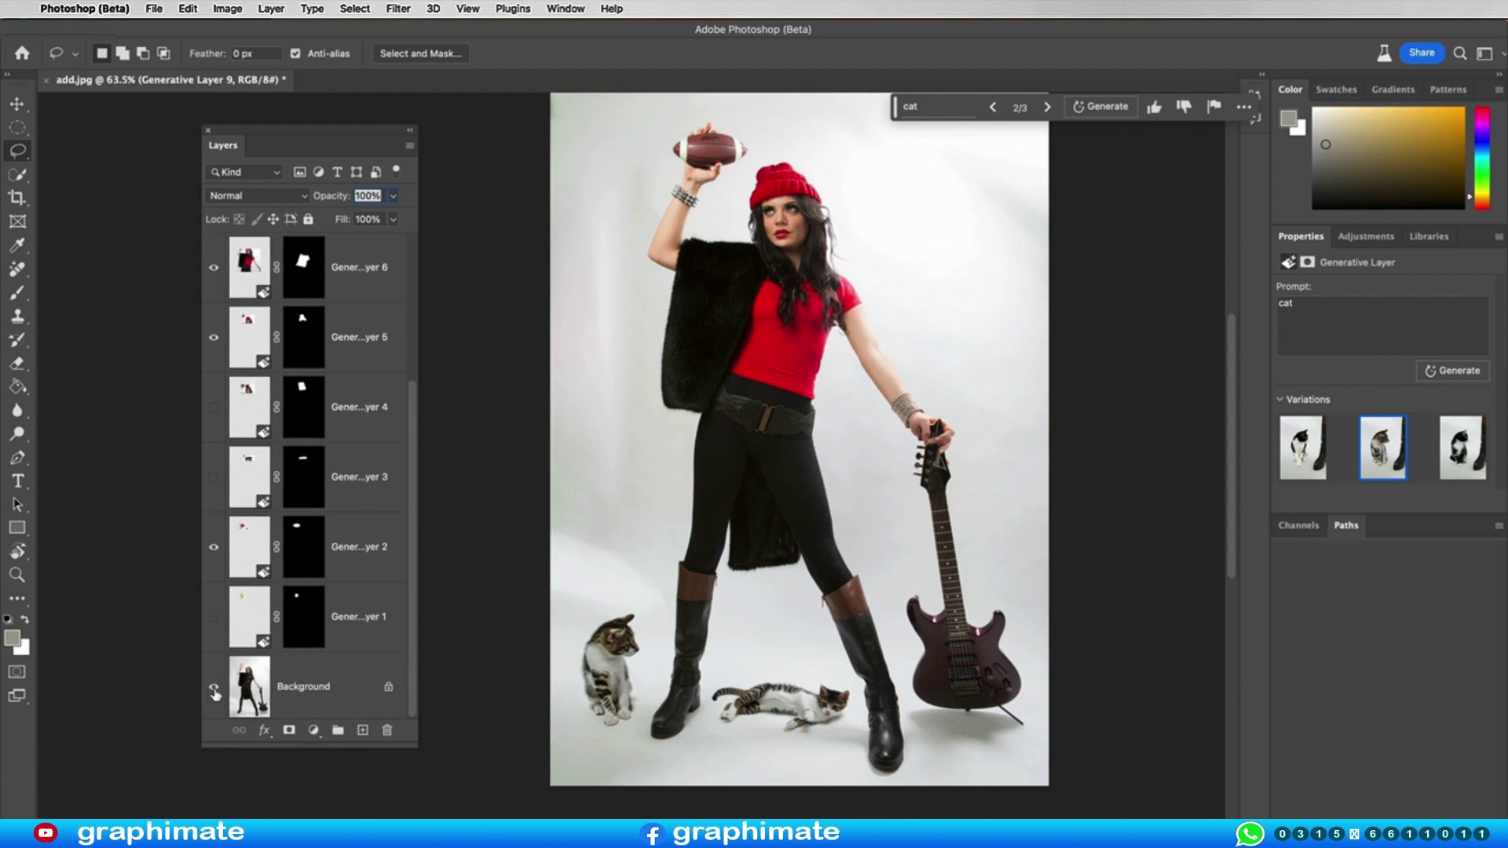
left_click(214, 690, "alt")
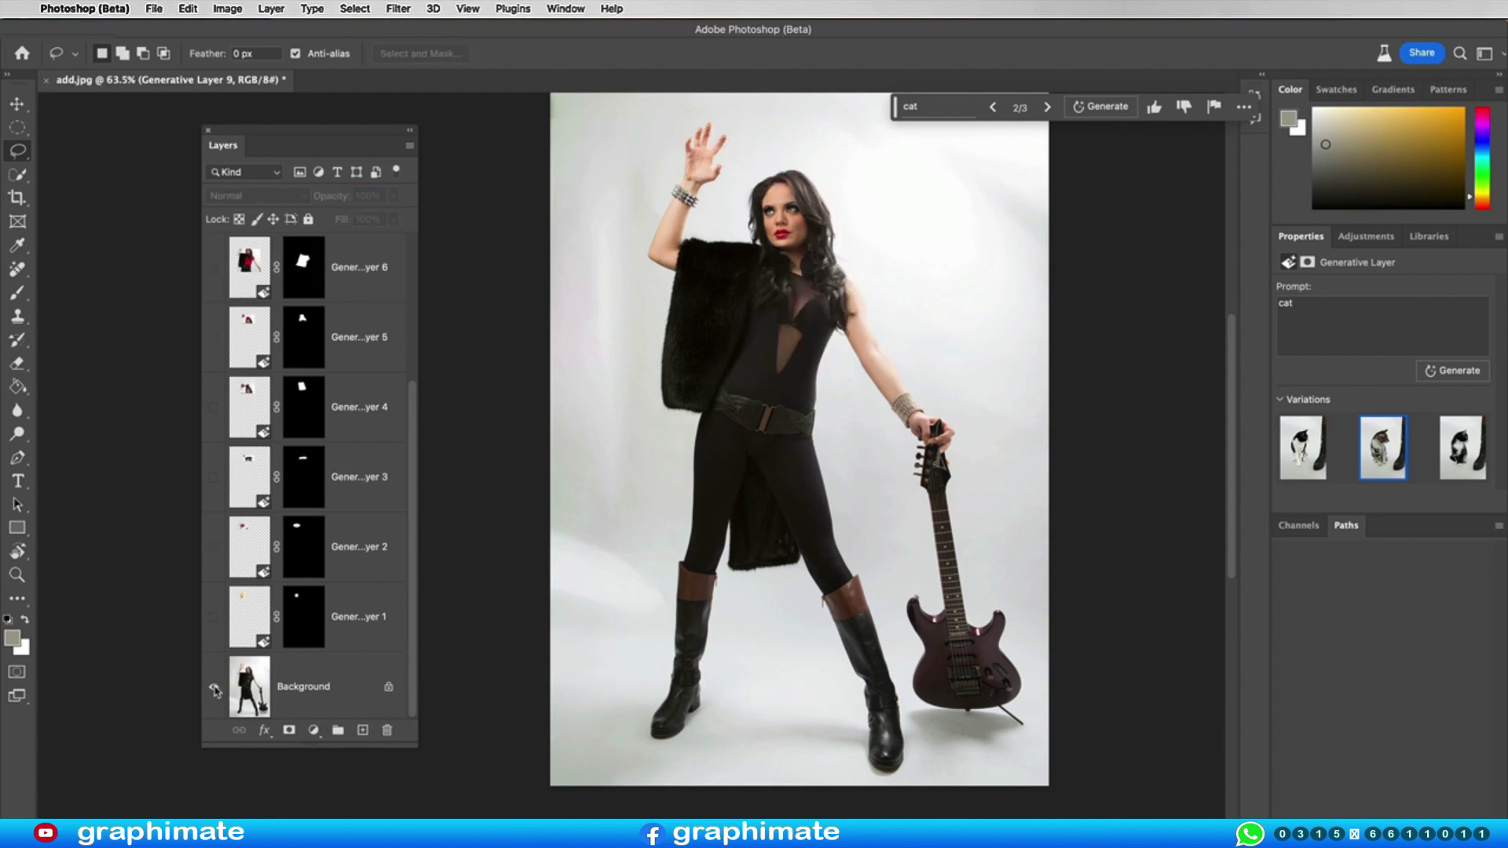
left_click(214, 689, "alt")
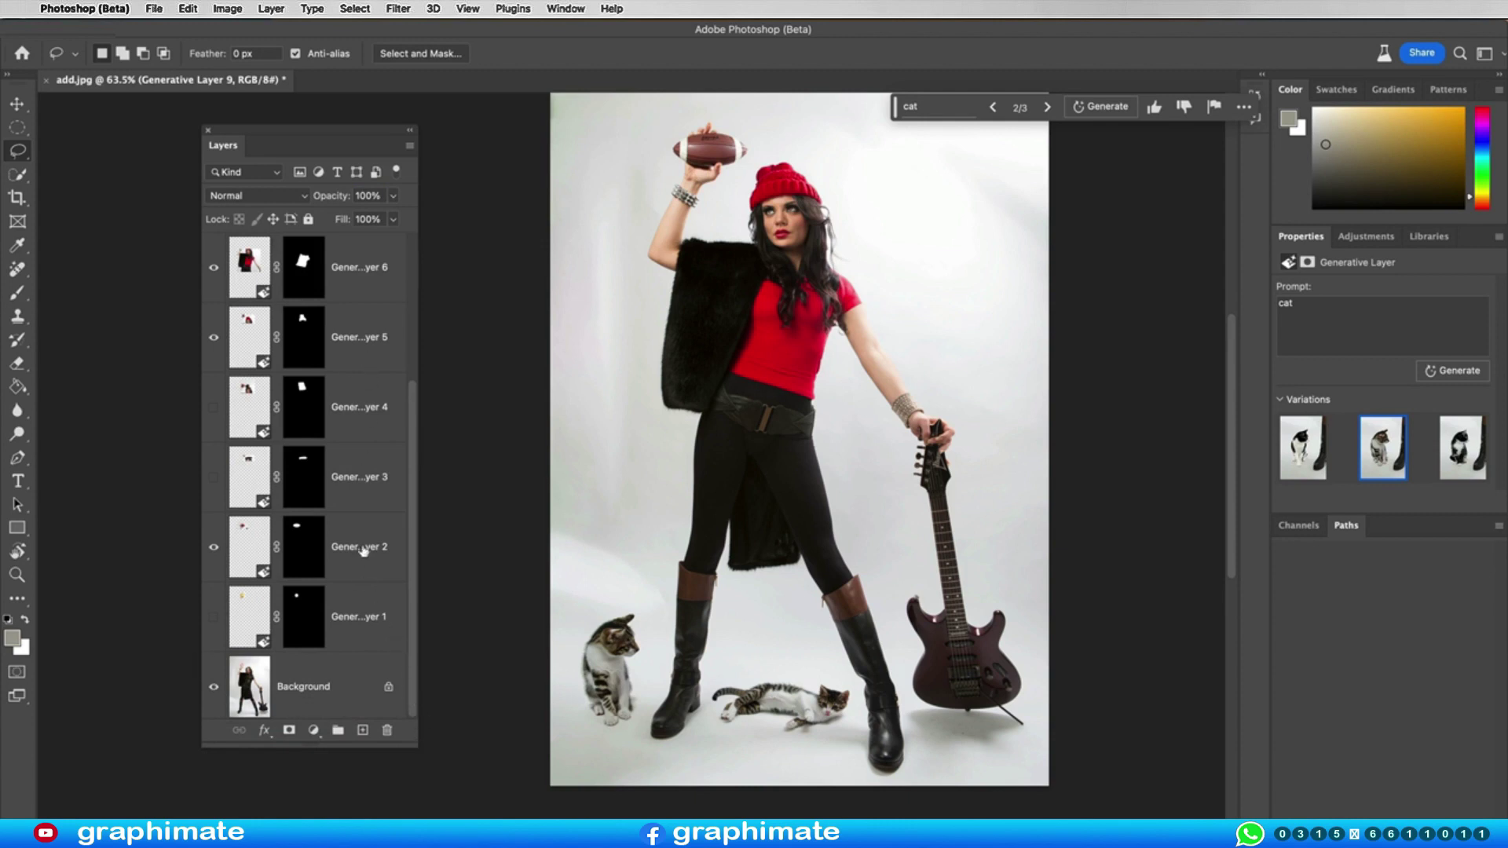
- Hide the football layer and show and select the yellow baseball layer instead
left_click(246, 331)
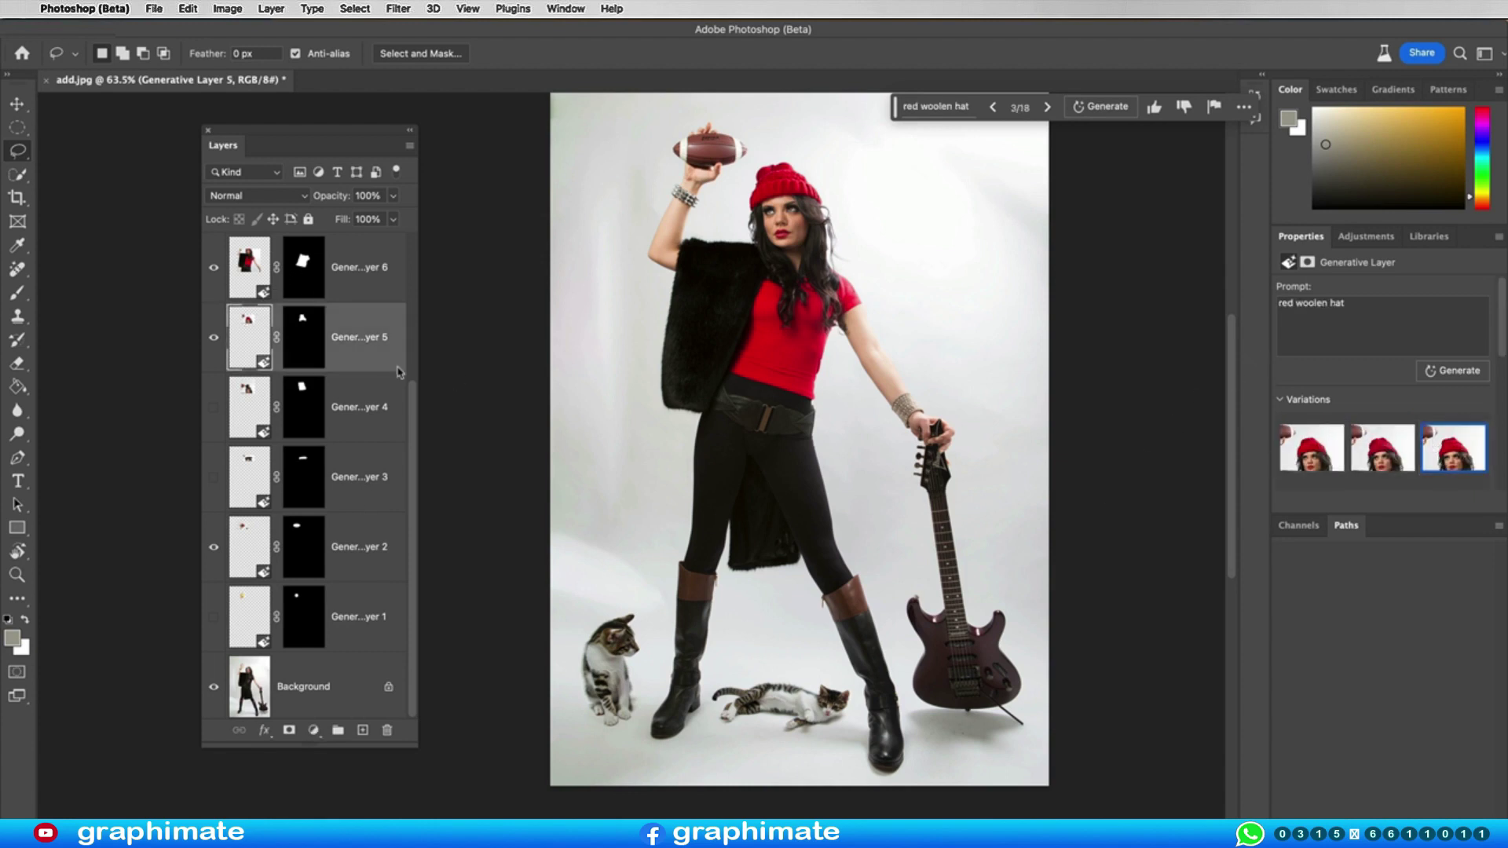
left_click(236, 399)
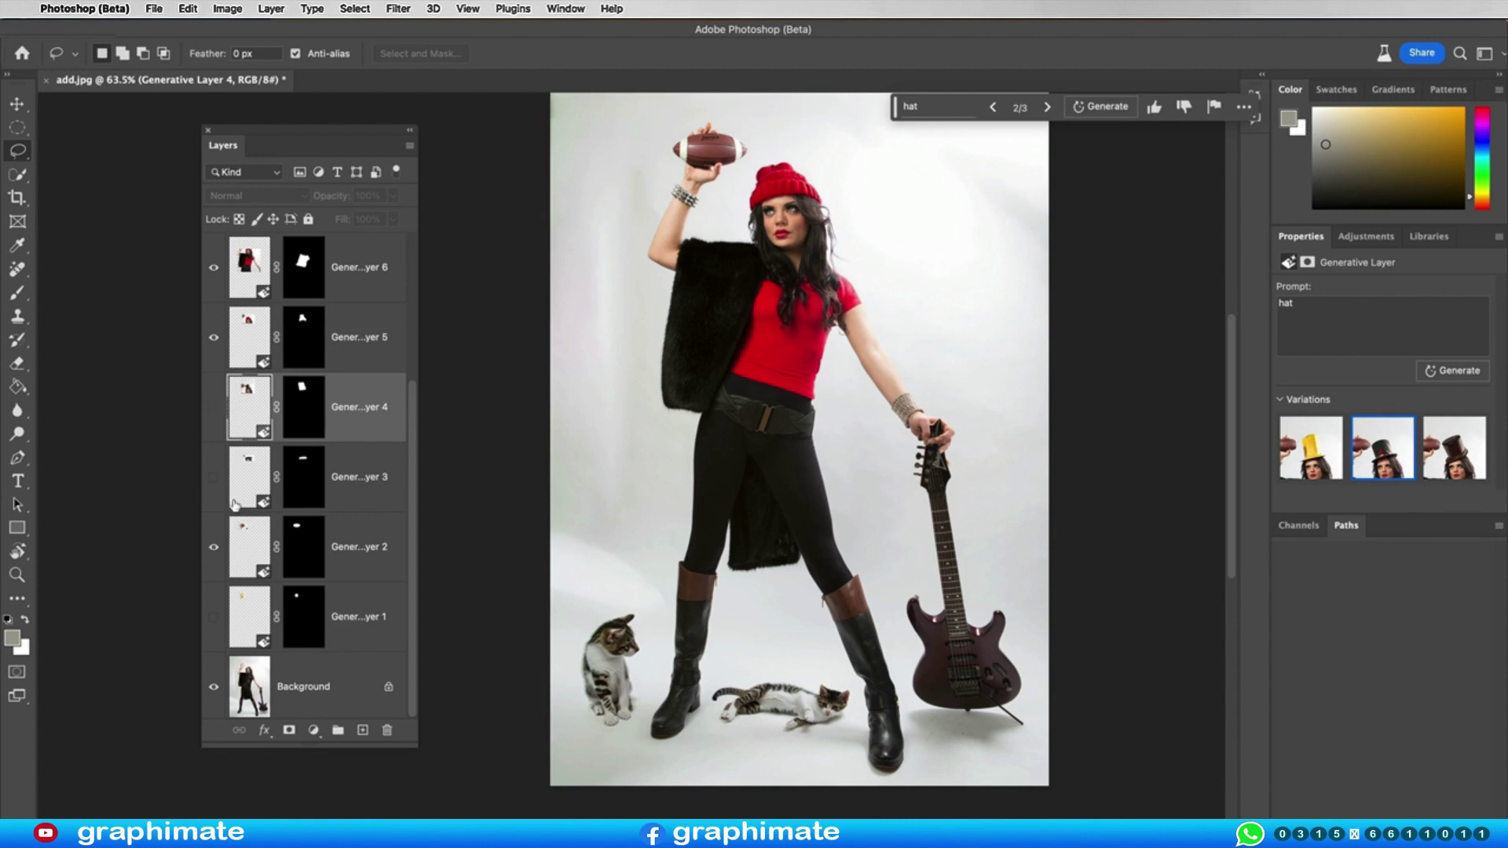
left_click(242, 531)
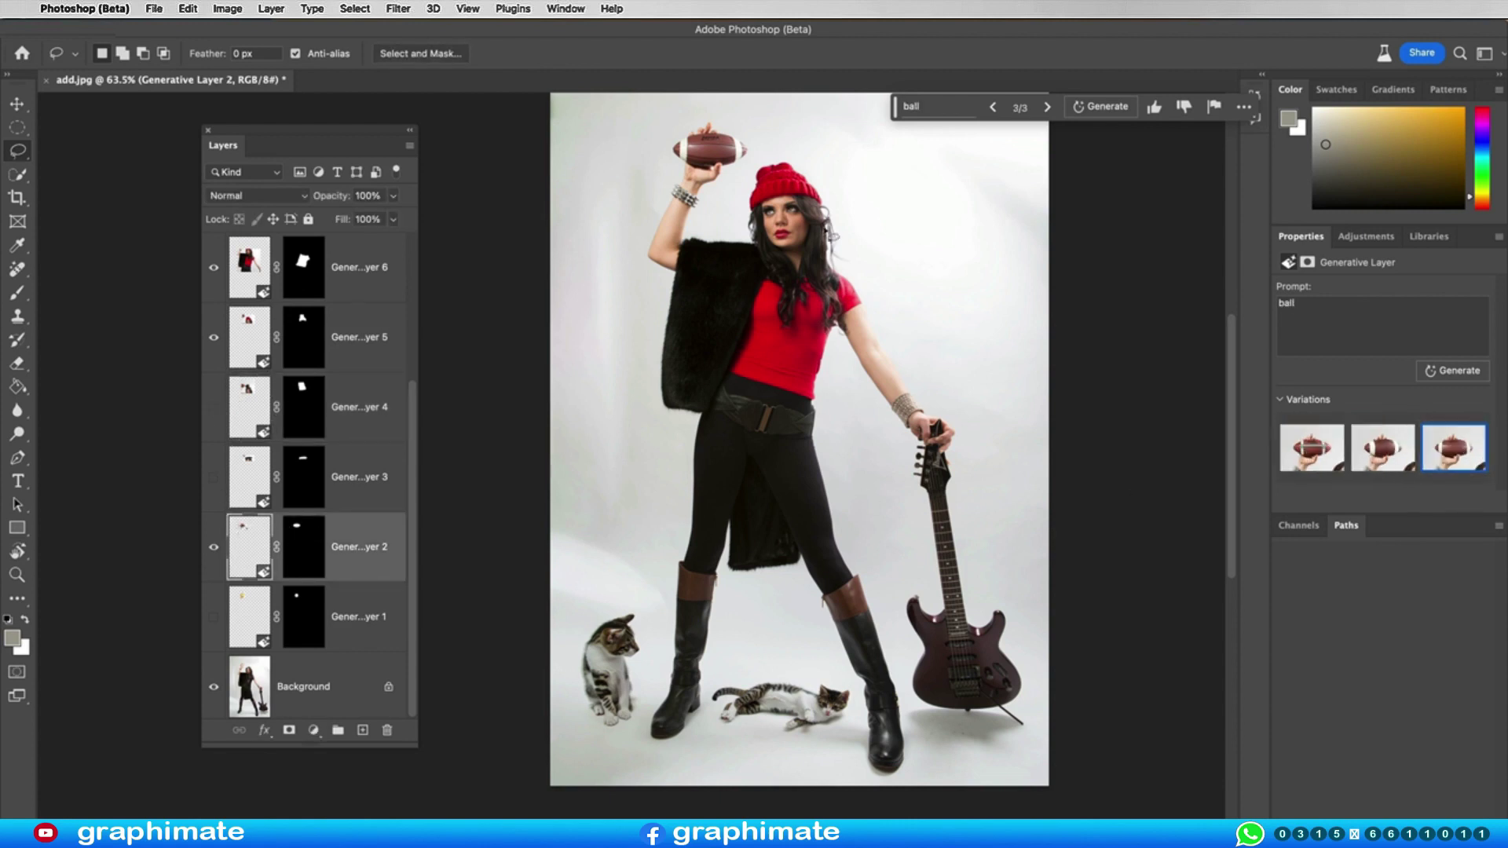
left_click(1312, 448)
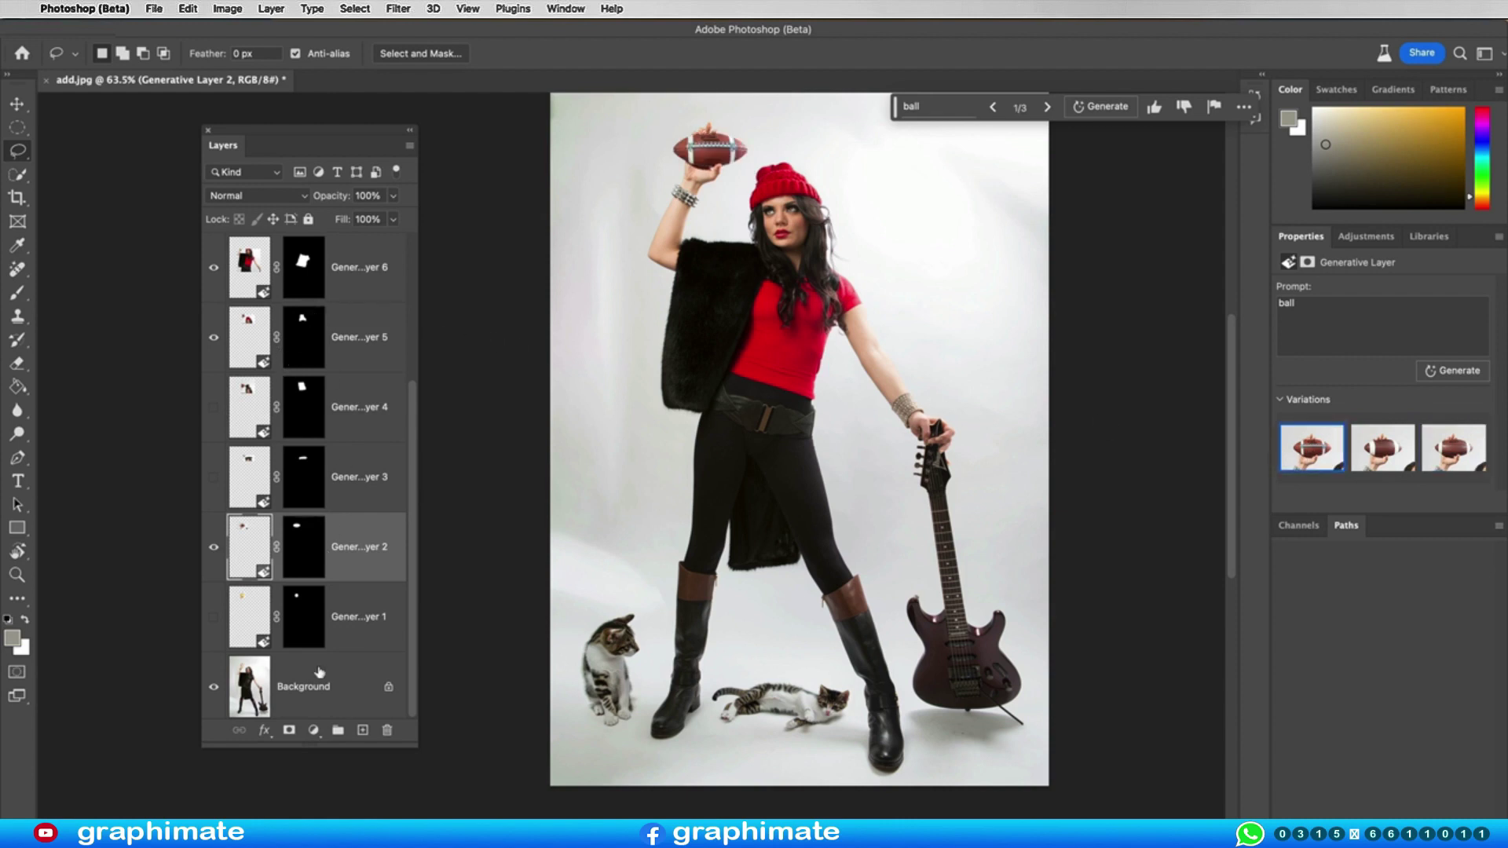
scroll(361, 539, "down", 1)
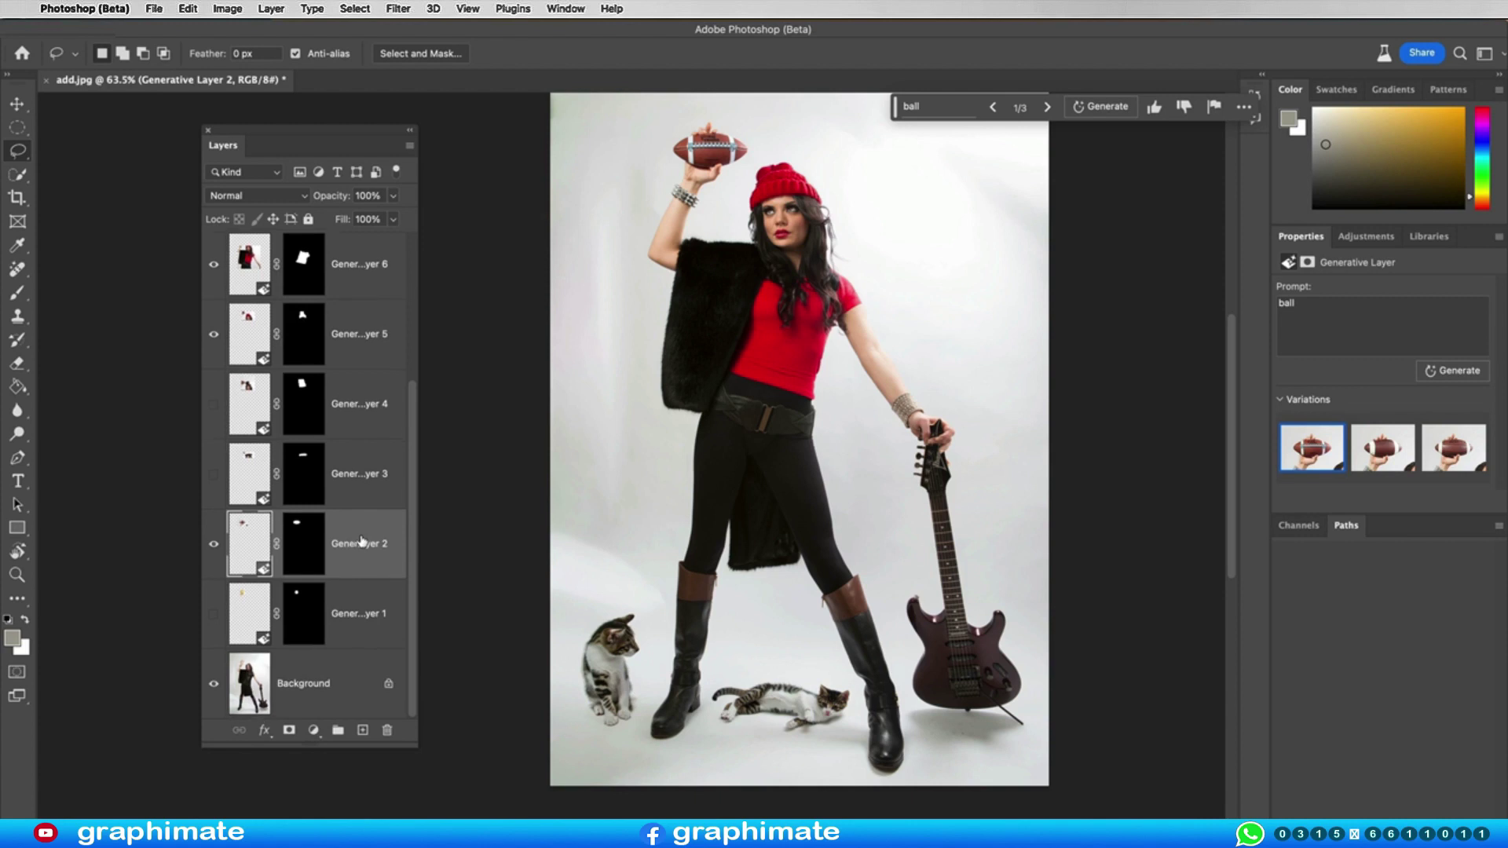
left_click(214, 543)
left_click(213, 614)
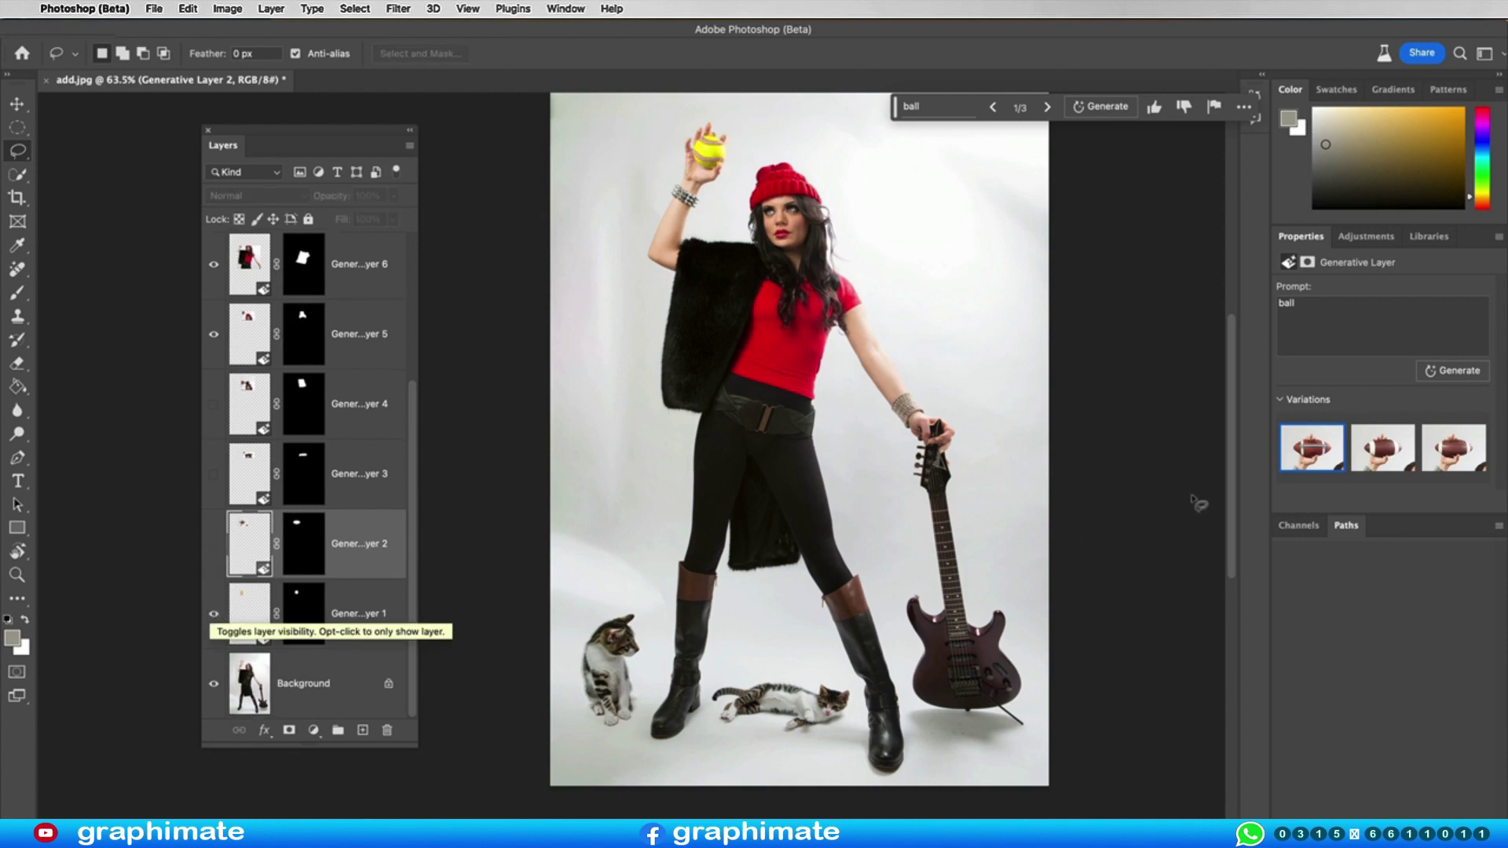
left_click(257, 612)
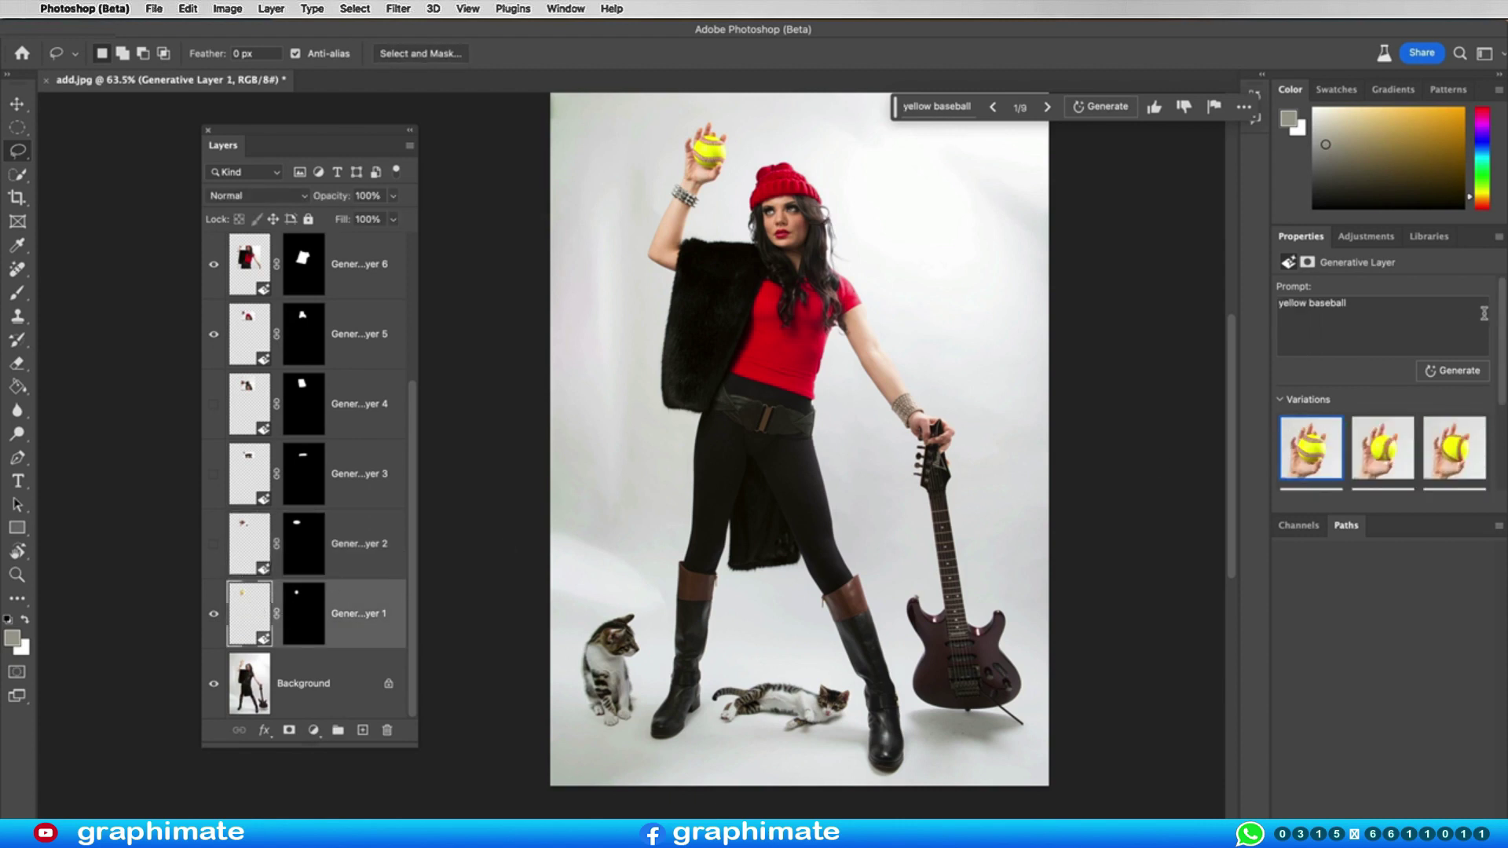
- Float the Properties panel to show all nine variations and choose the plain white baseball
left_click_drag(1301, 237, 1080, 198)
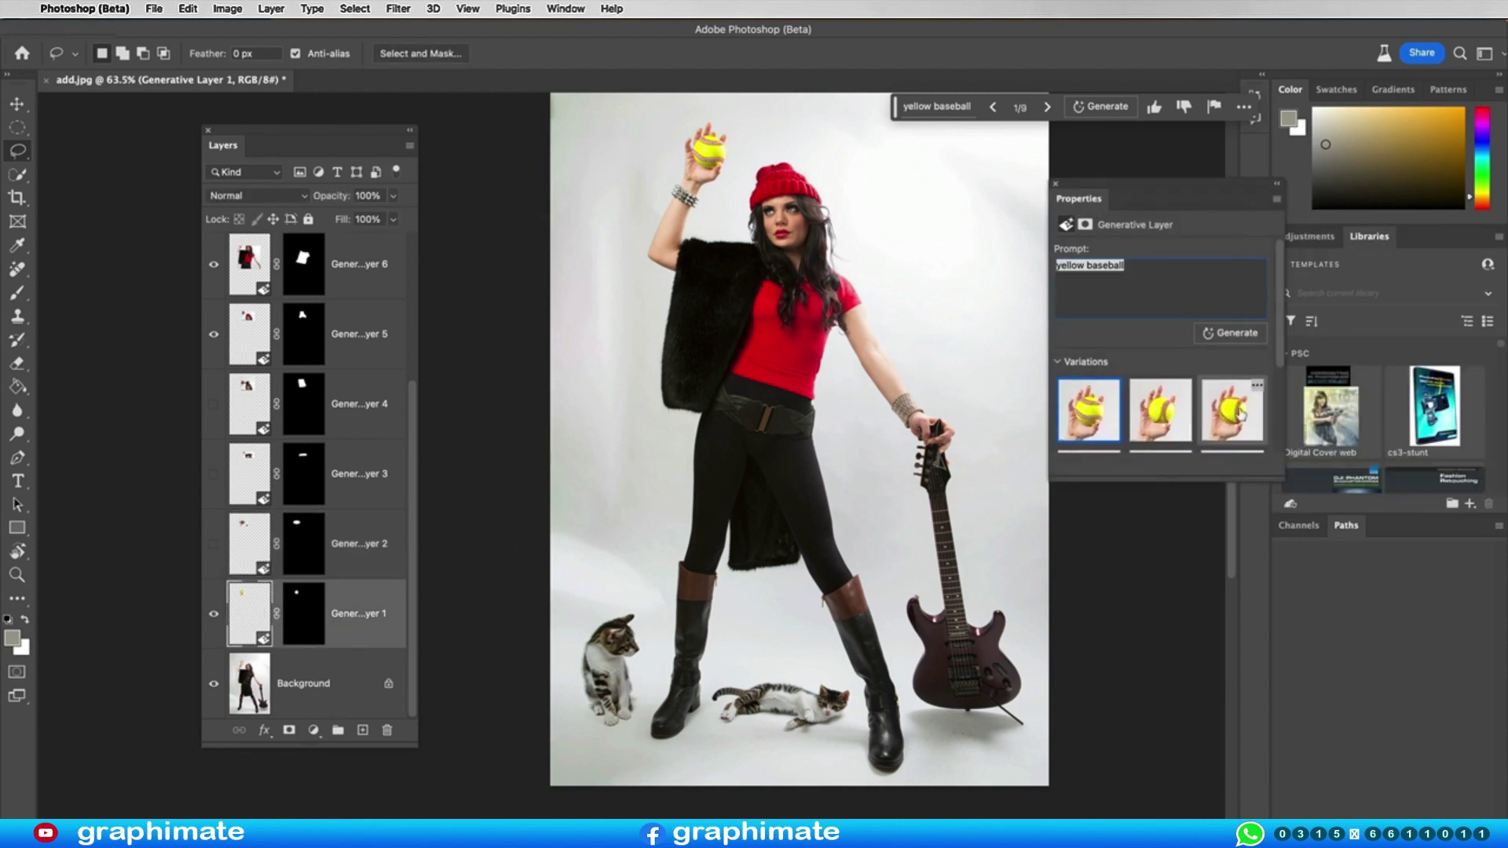
left_click_drag(1280, 481, 1280, 762)
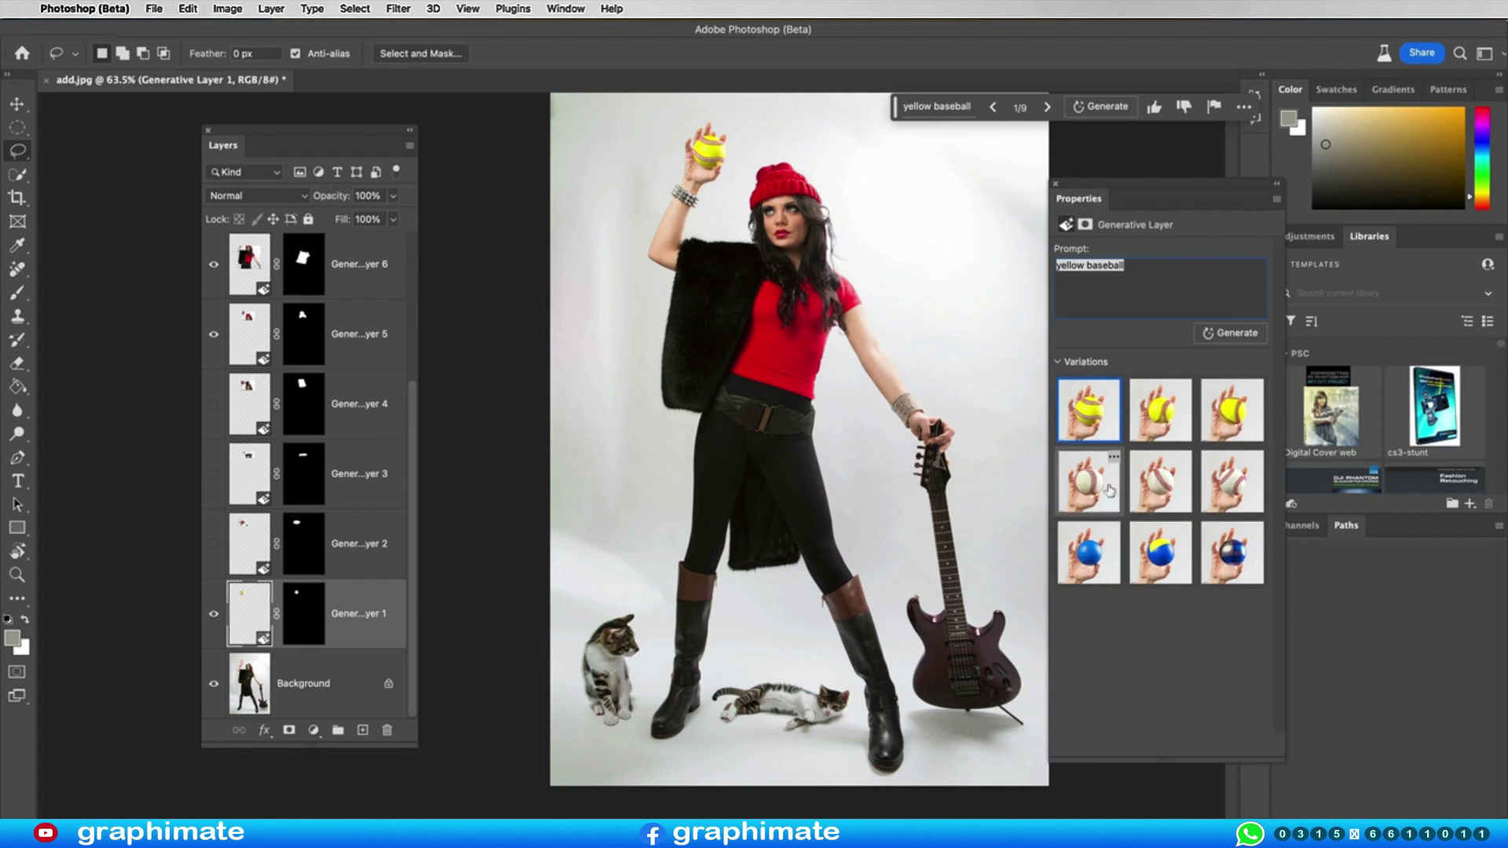
left_click(1243, 483)
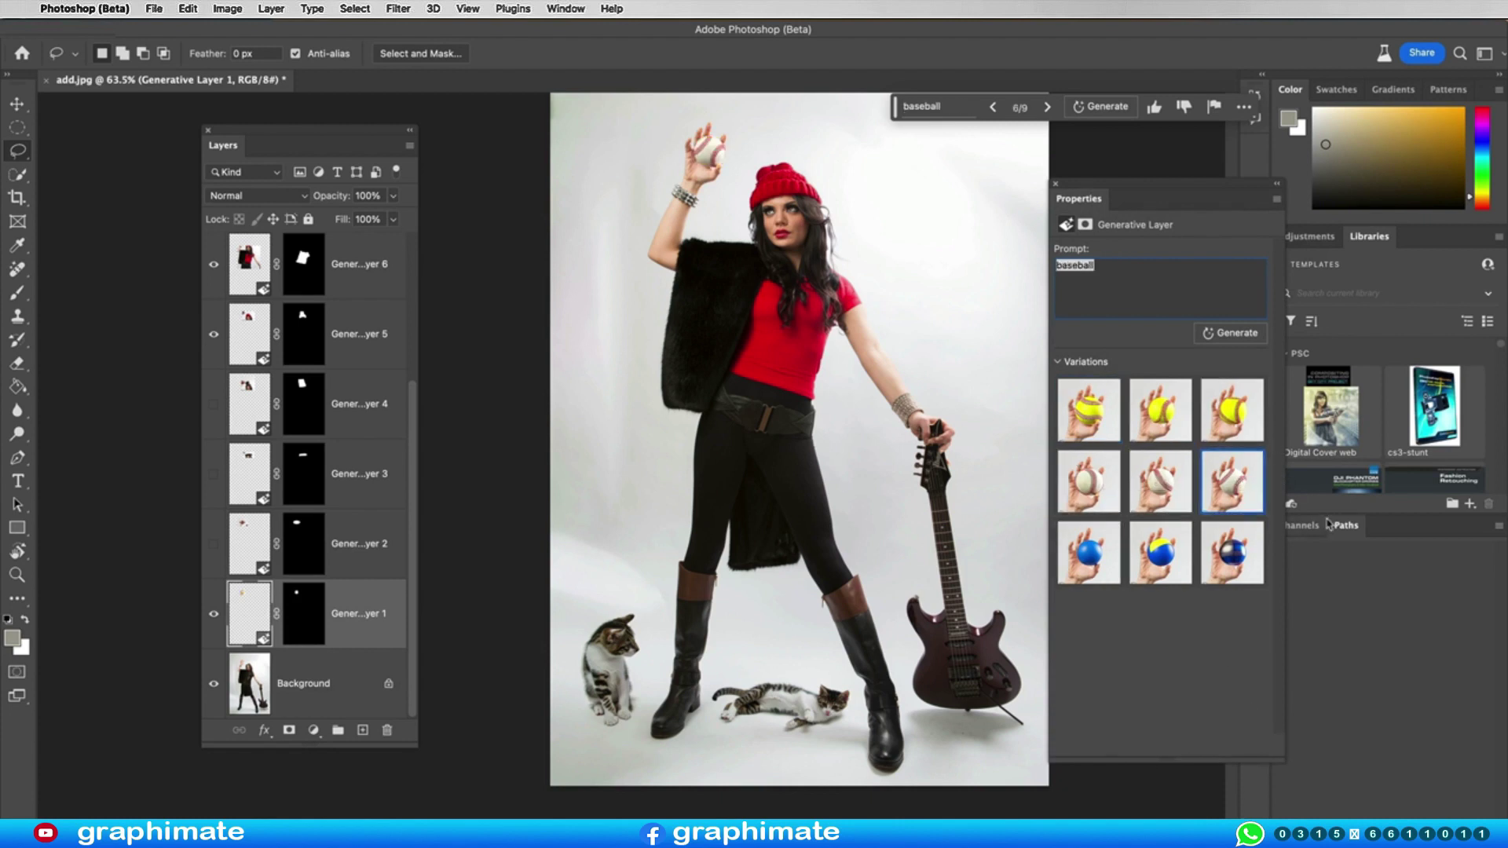
left_click_drag(1170, 184, 1193, 157)
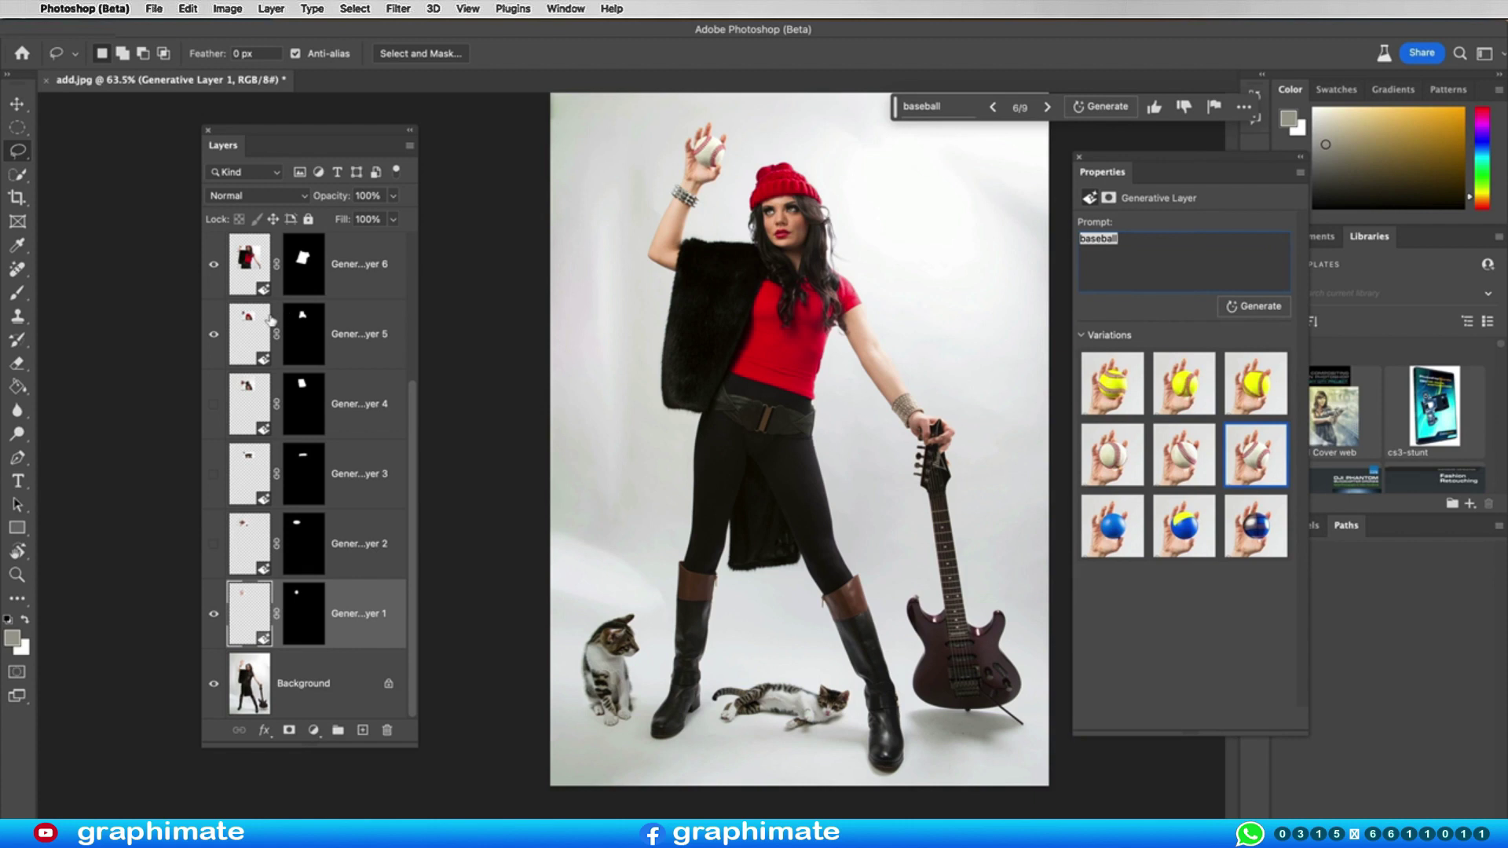
left_click(245, 328)
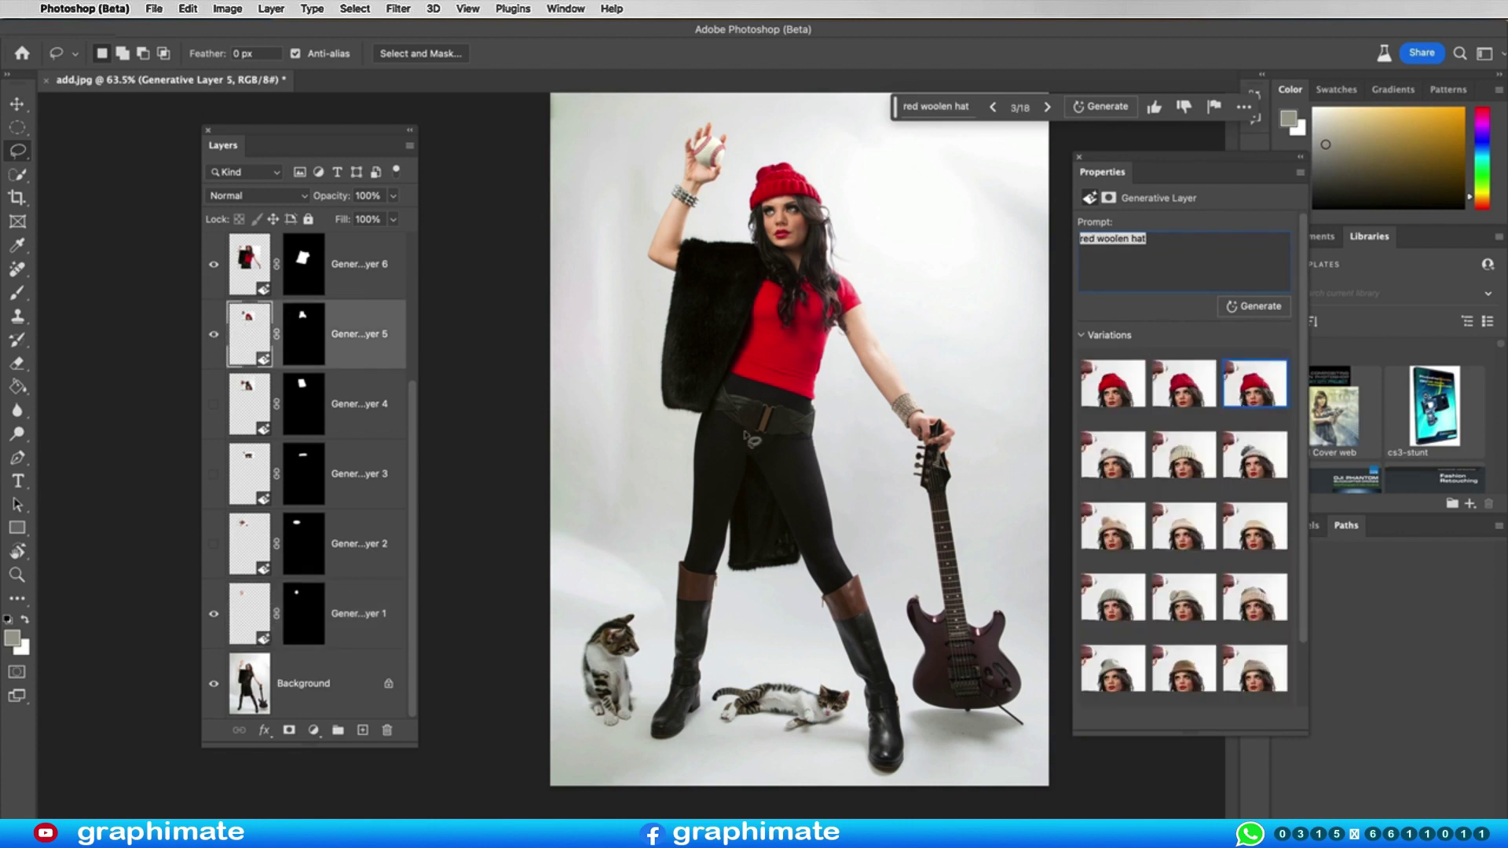
- Preview grey and beige beanie variations, then return to the red woolen hat
left_click(1191, 464)
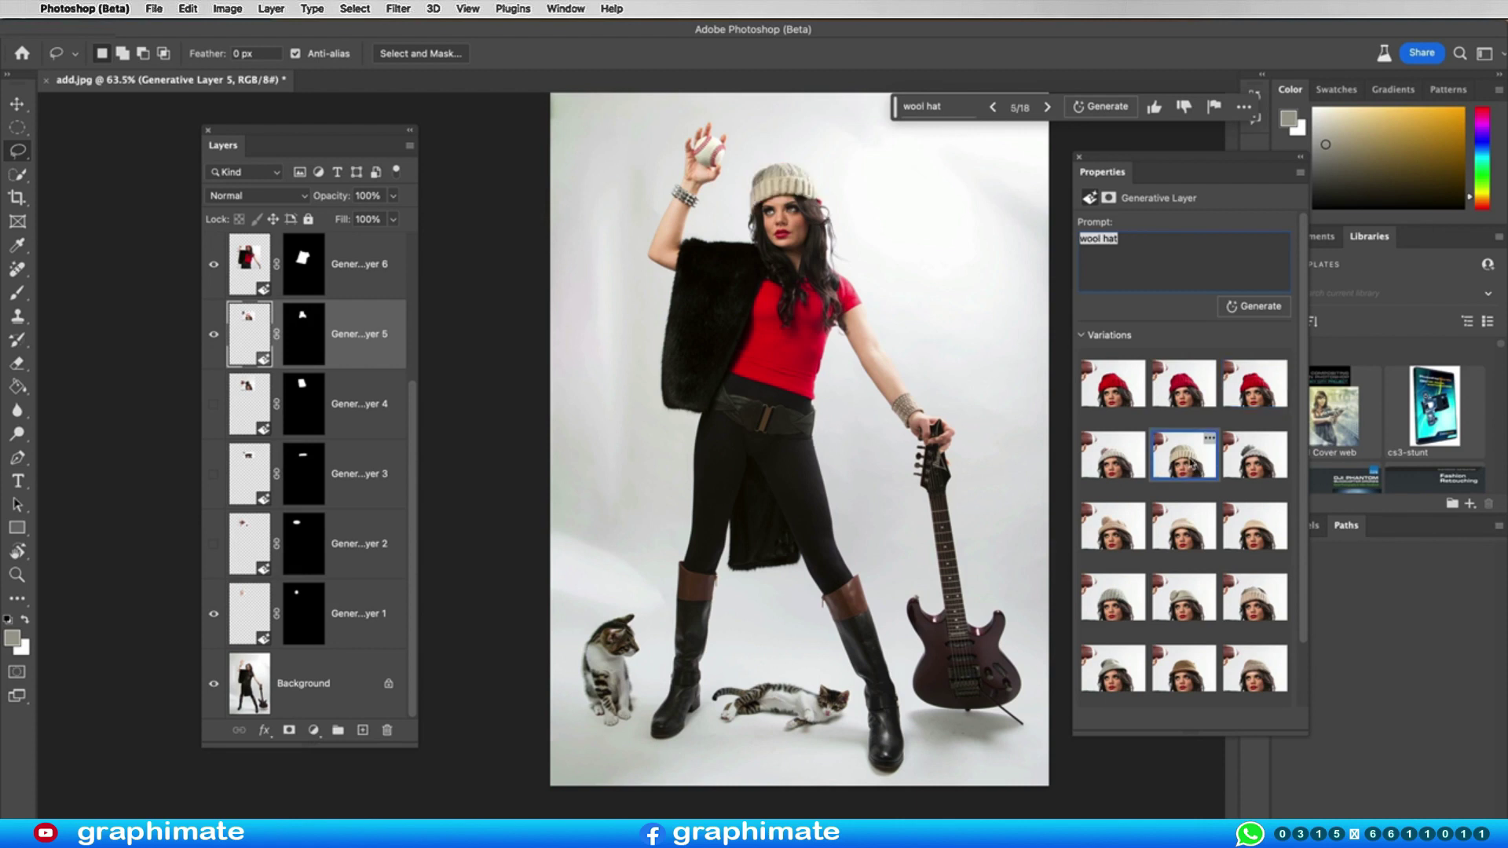
left_click(1255, 464)
left_click(1184, 525)
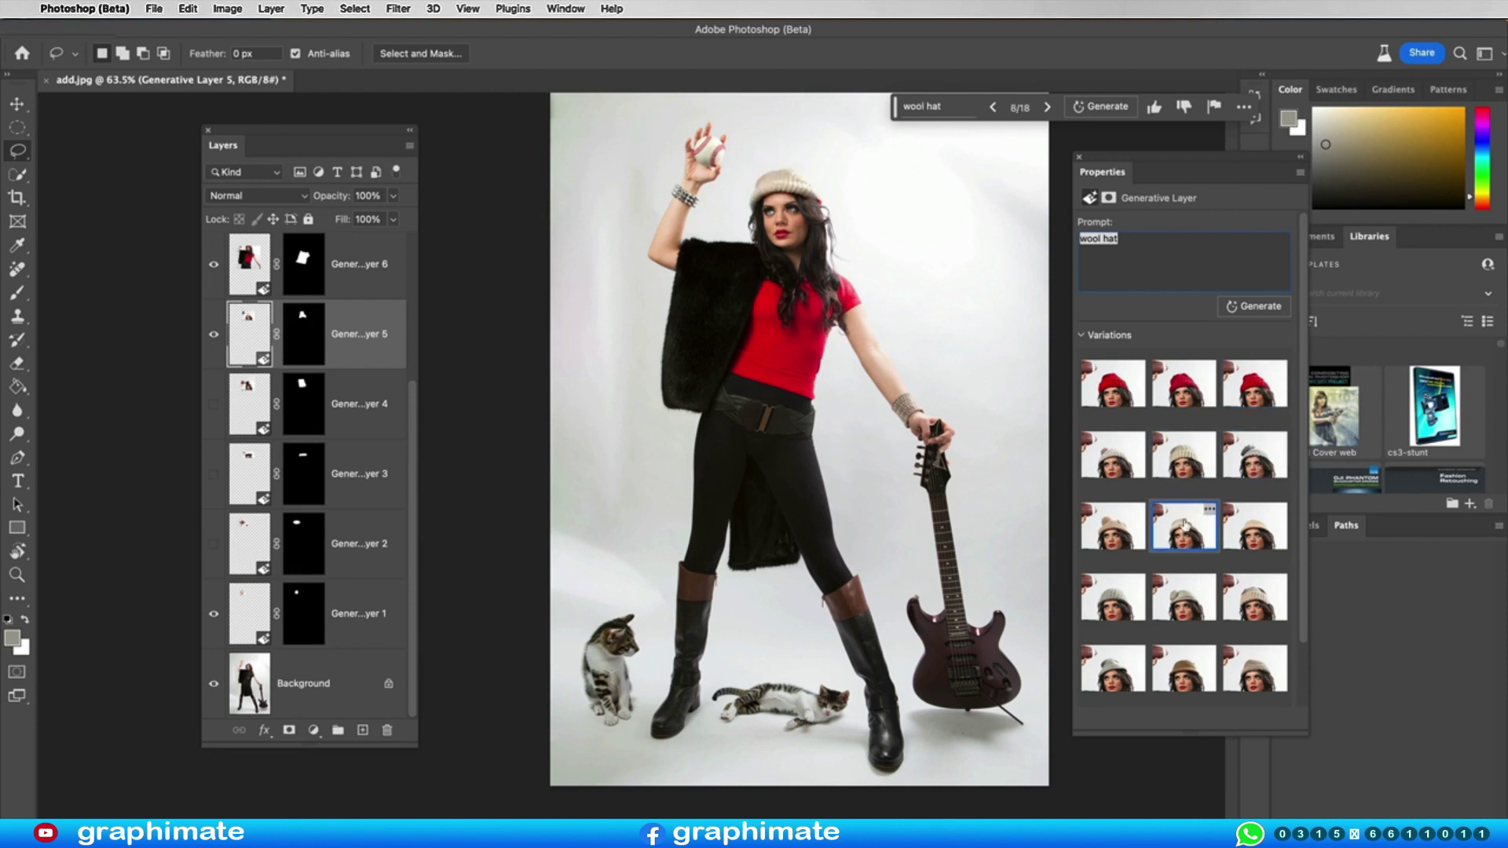
left_click(1182, 463)
left_click(1184, 385)
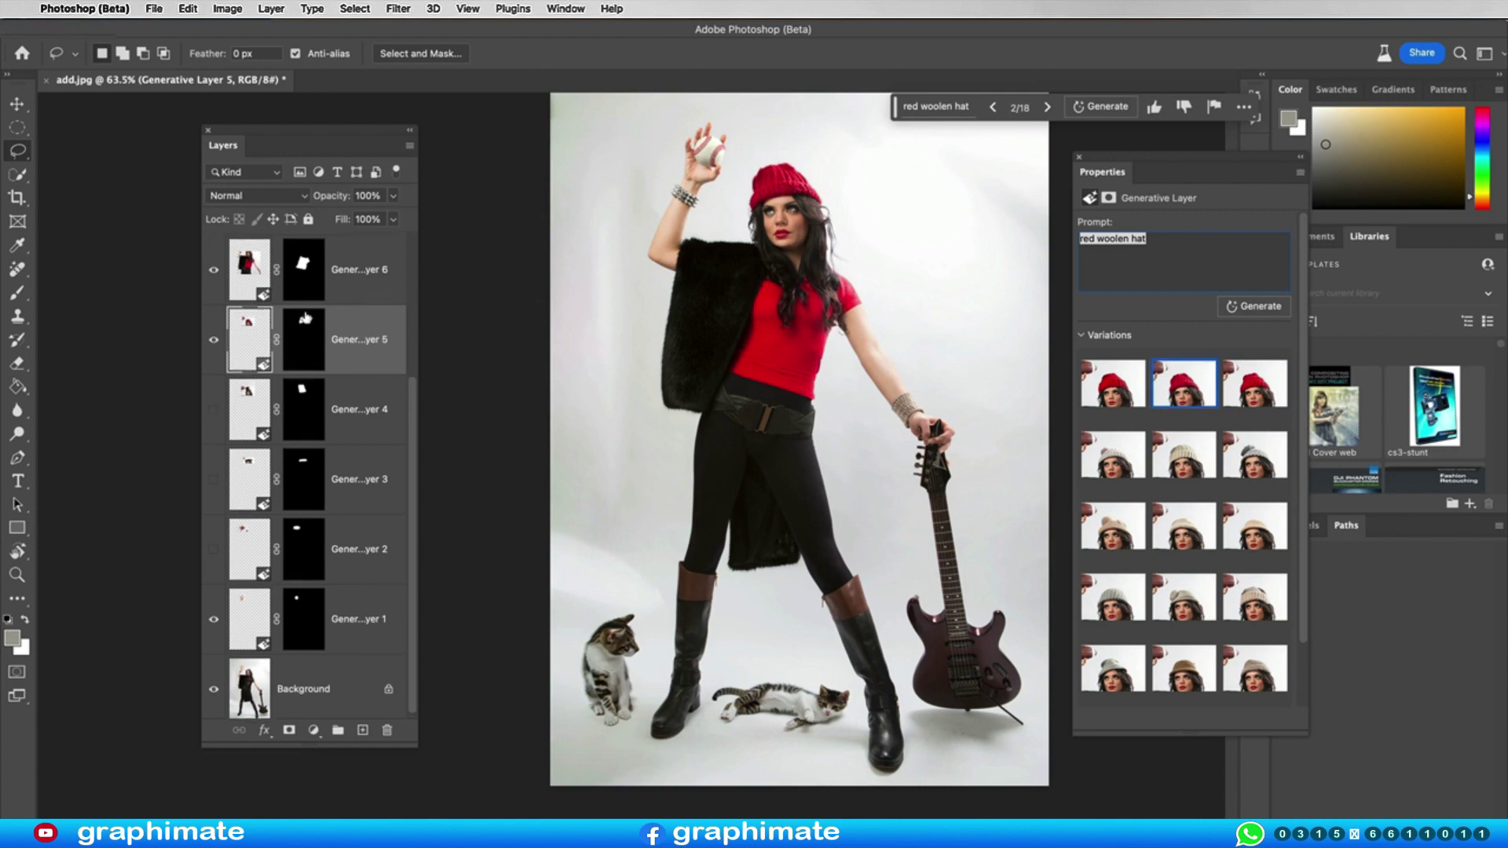
scroll(338, 283, "up", 2)
scroll(369, 259, "up", 2)
scroll(391, 241, "up", 2)
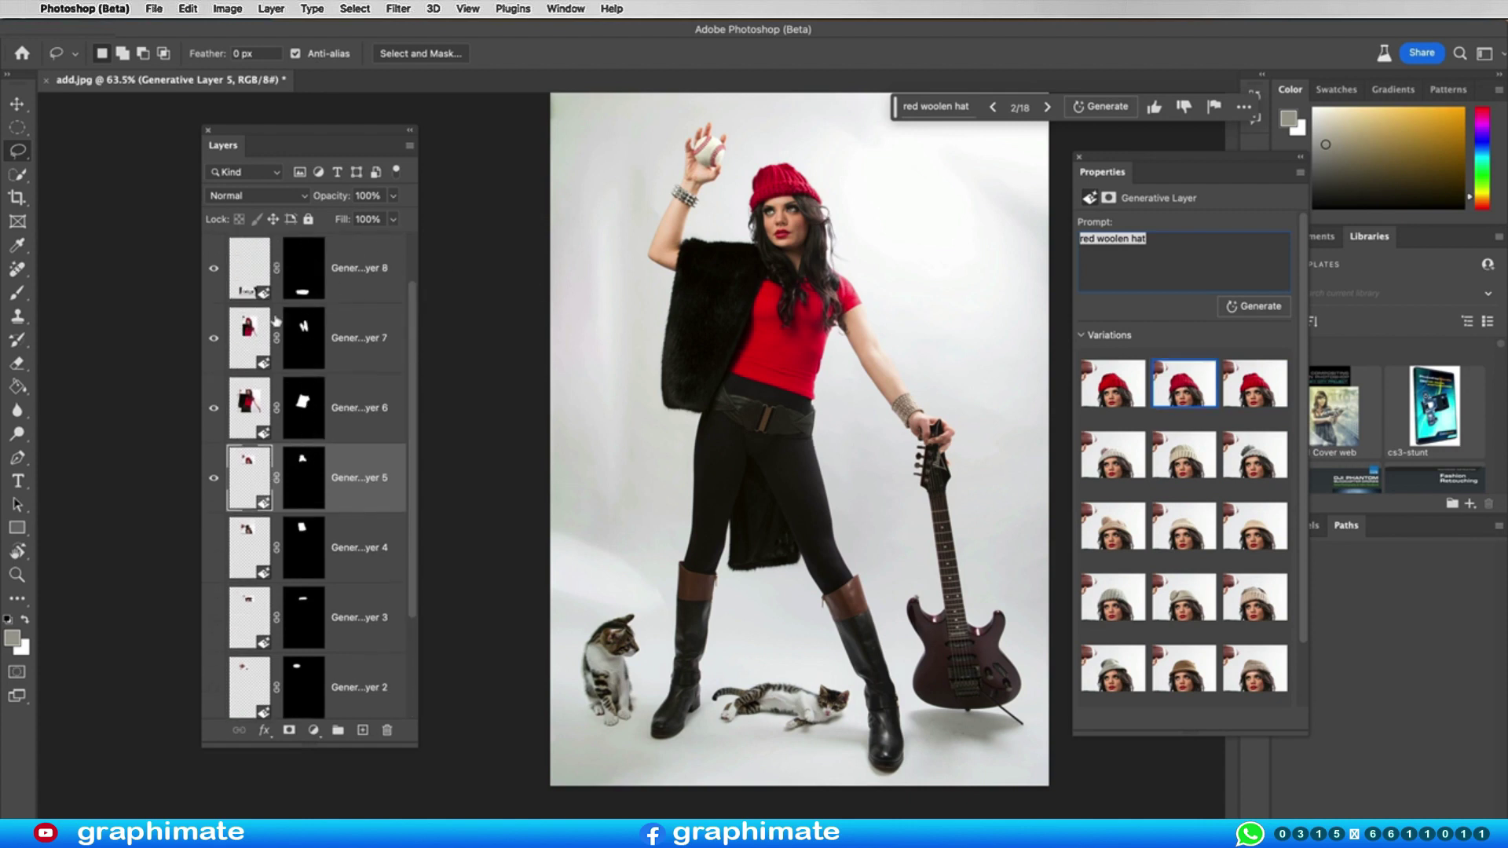
- Show Generative Layer 7 and settle on straight-hair variation 2 of 6
left_click(216, 340)
left_click(251, 338)
left_click(1088, 463)
left_click(1185, 463)
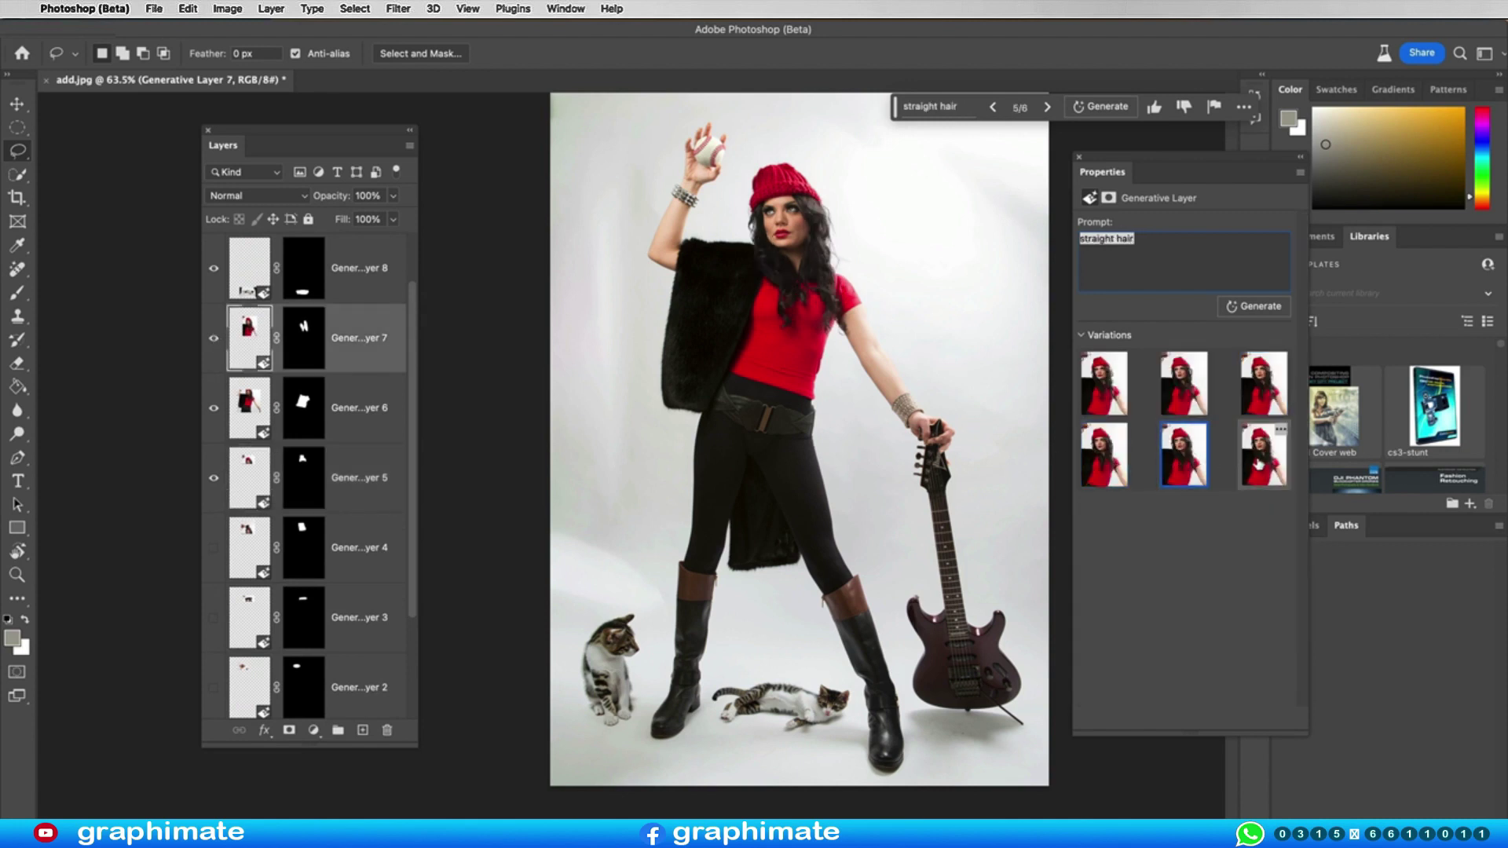
left_click(1260, 463)
left_click(1261, 397)
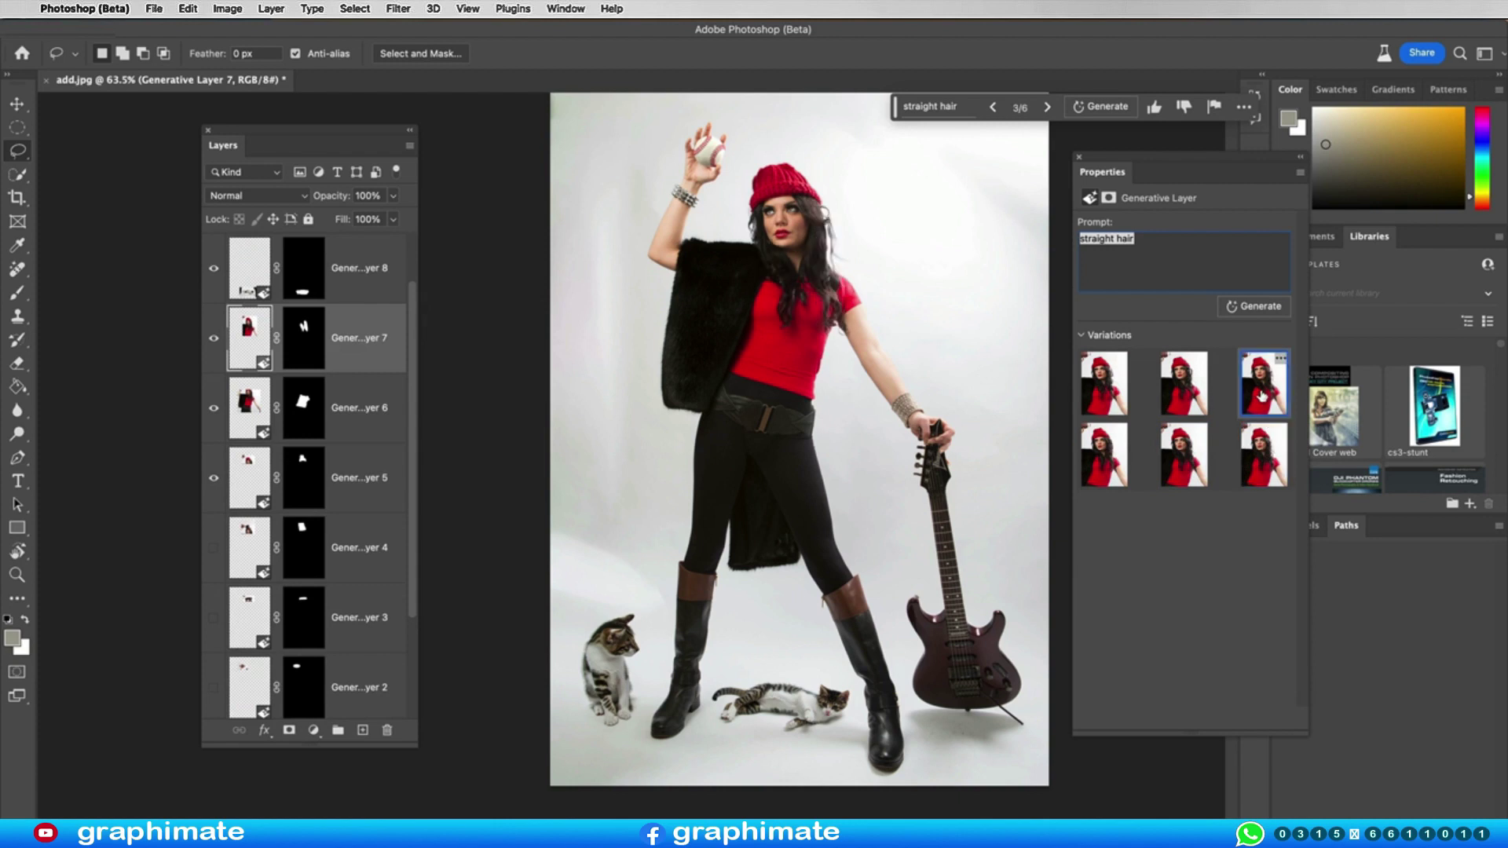
left_click(1187, 395)
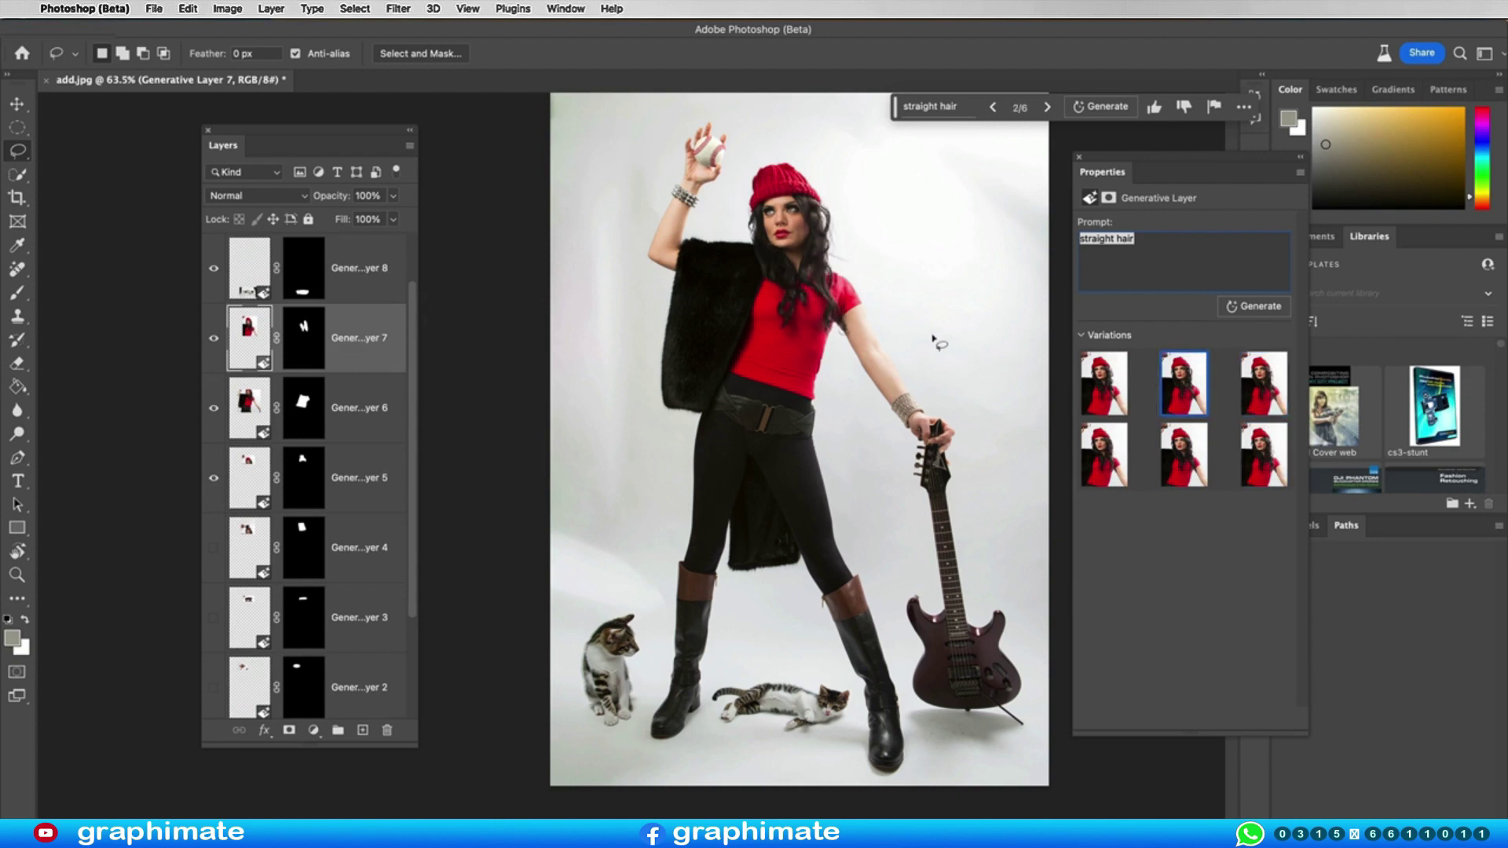
- Zoom in on the hair and switch the straight-hair generation to variation 3
scroll(856, 306, "up", 5)
scroll(856, 306, "down", 2)
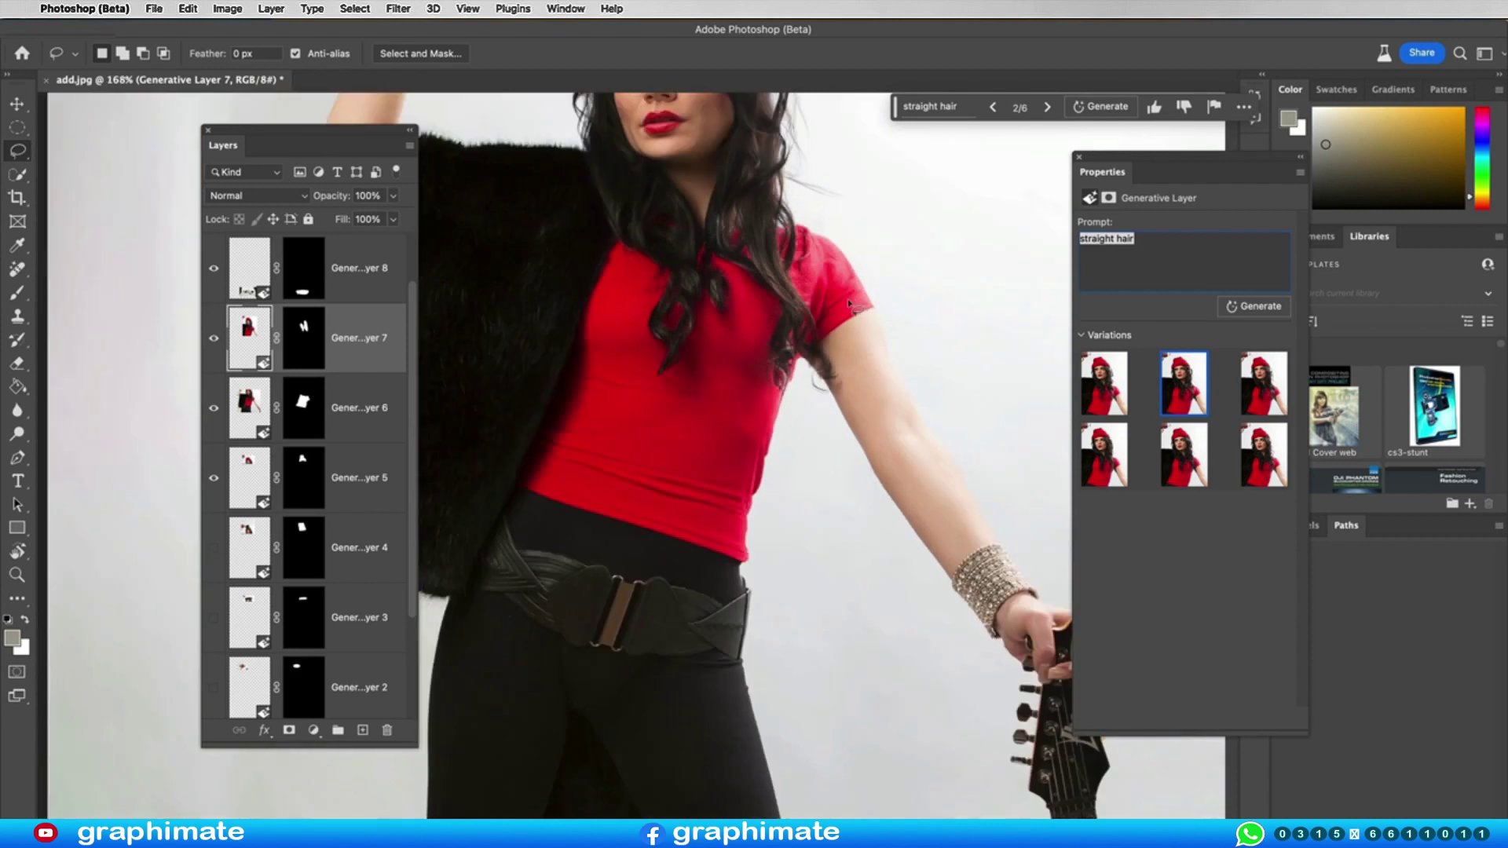
scroll(857, 306, "up", 1)
scroll(865, 303, "up", 2)
left_click(1262, 383)
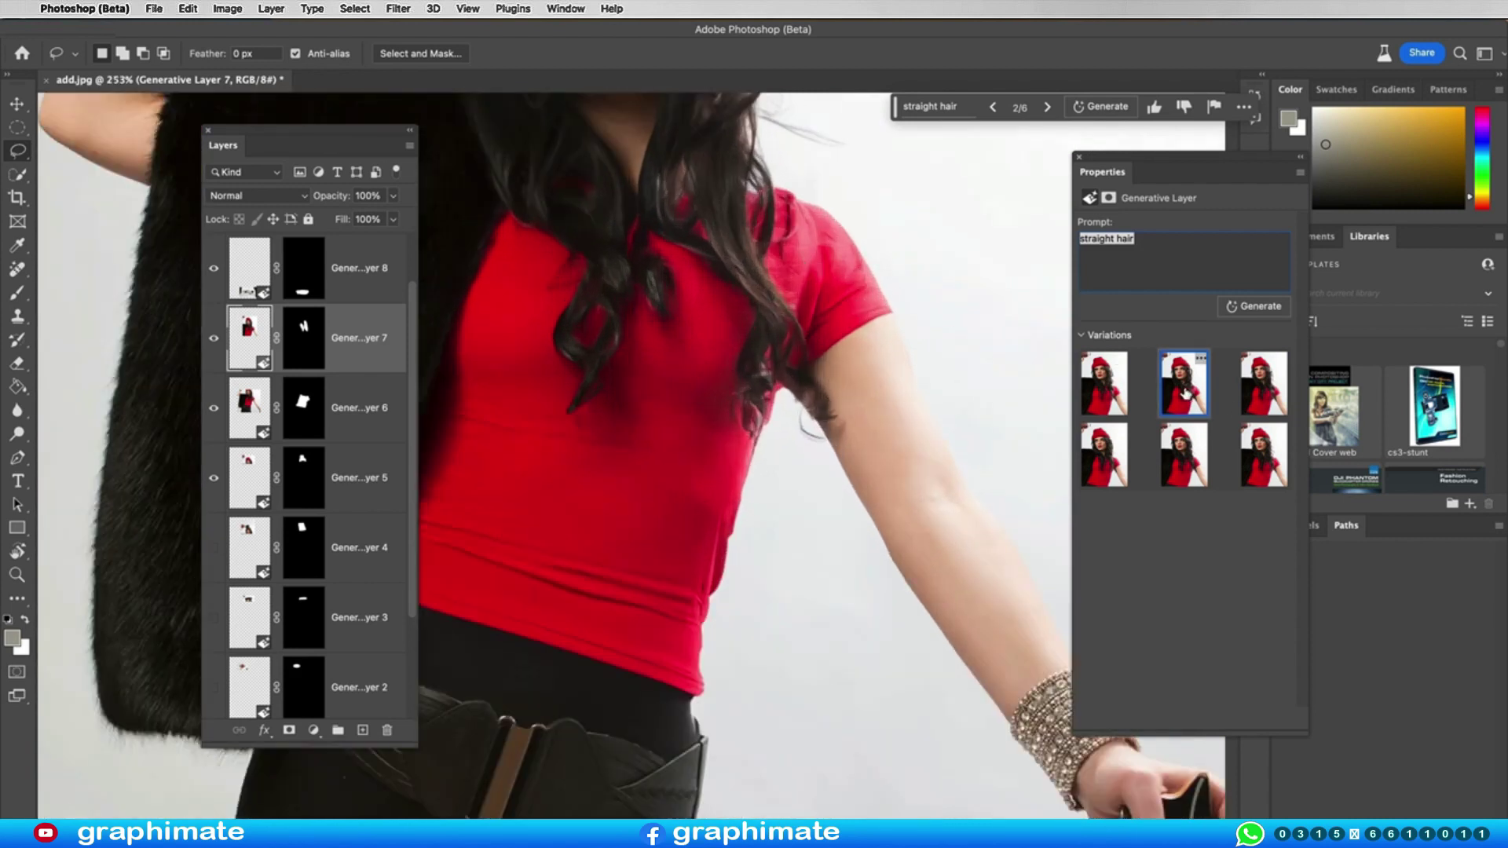
scroll(870, 332, "down", 5)
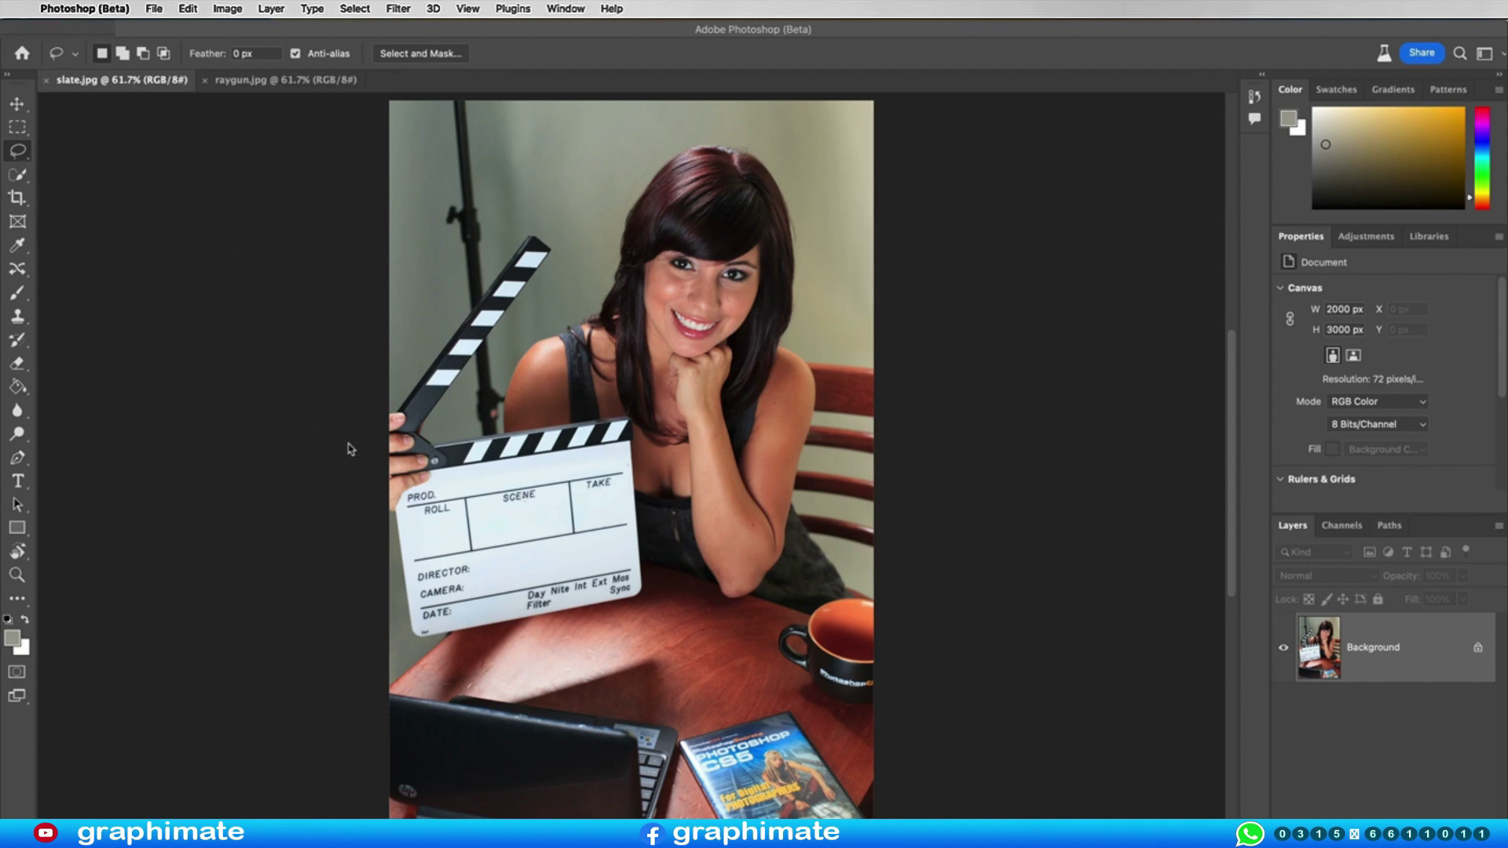
- Trace a freehand lasso selection around the clapperboard in slate.jpg
left_click(388, 409)
mouse_move(389, 408)
left_mouse_down()
mouse_move(512, 261)
mouse_move(633, 409)
mouse_move(621, 617)
mouse_move(407, 649)
mouse_move(389, 491)
left_mouse_up()
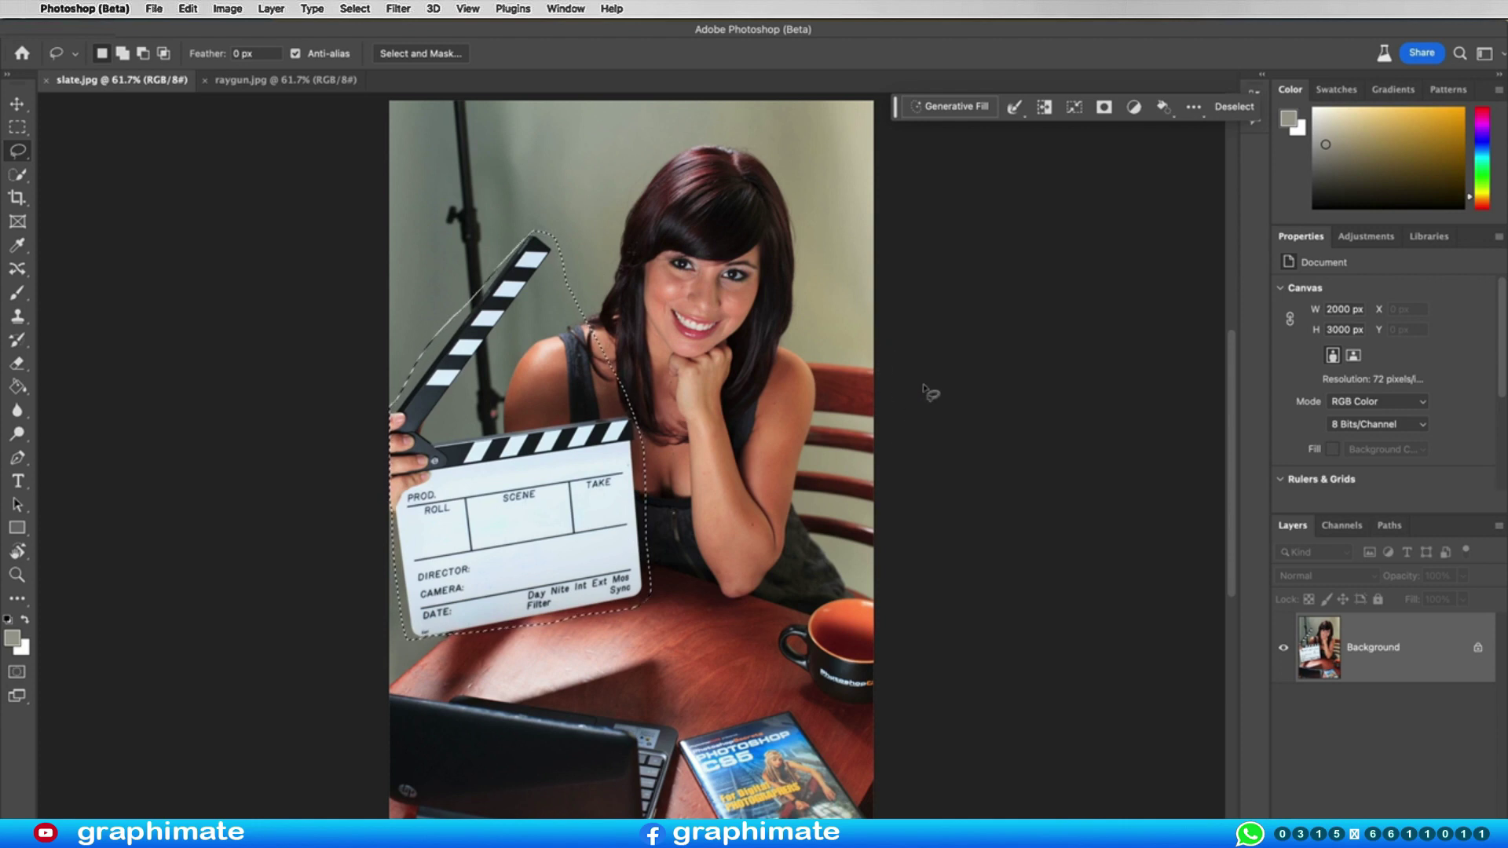
- Generate a 'bag' over the clapperboard, keep the cream tote variation, and open raygun.jpg
left_click(939, 107)
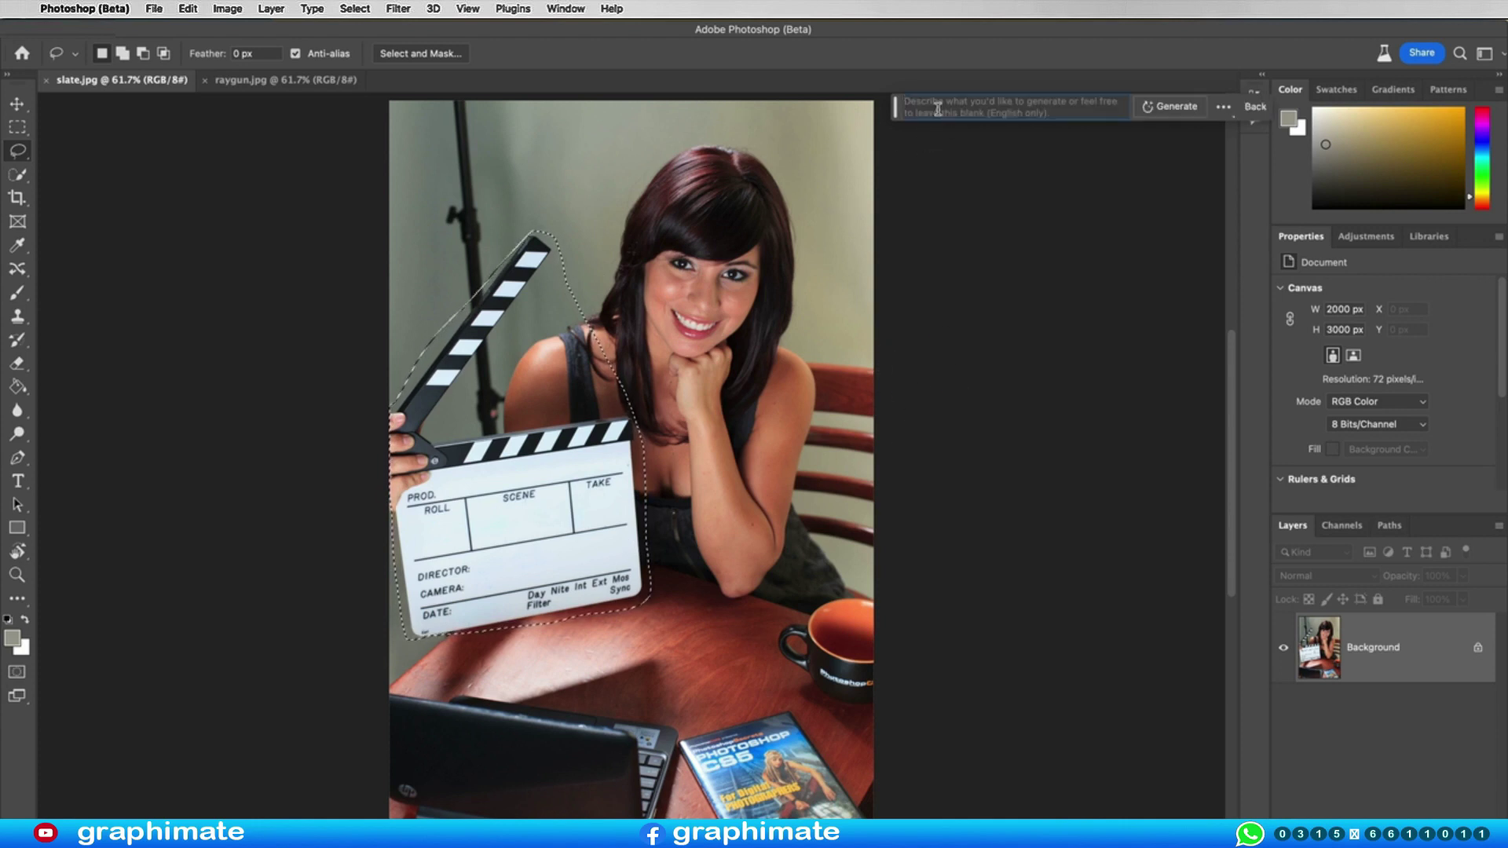
type("bag")
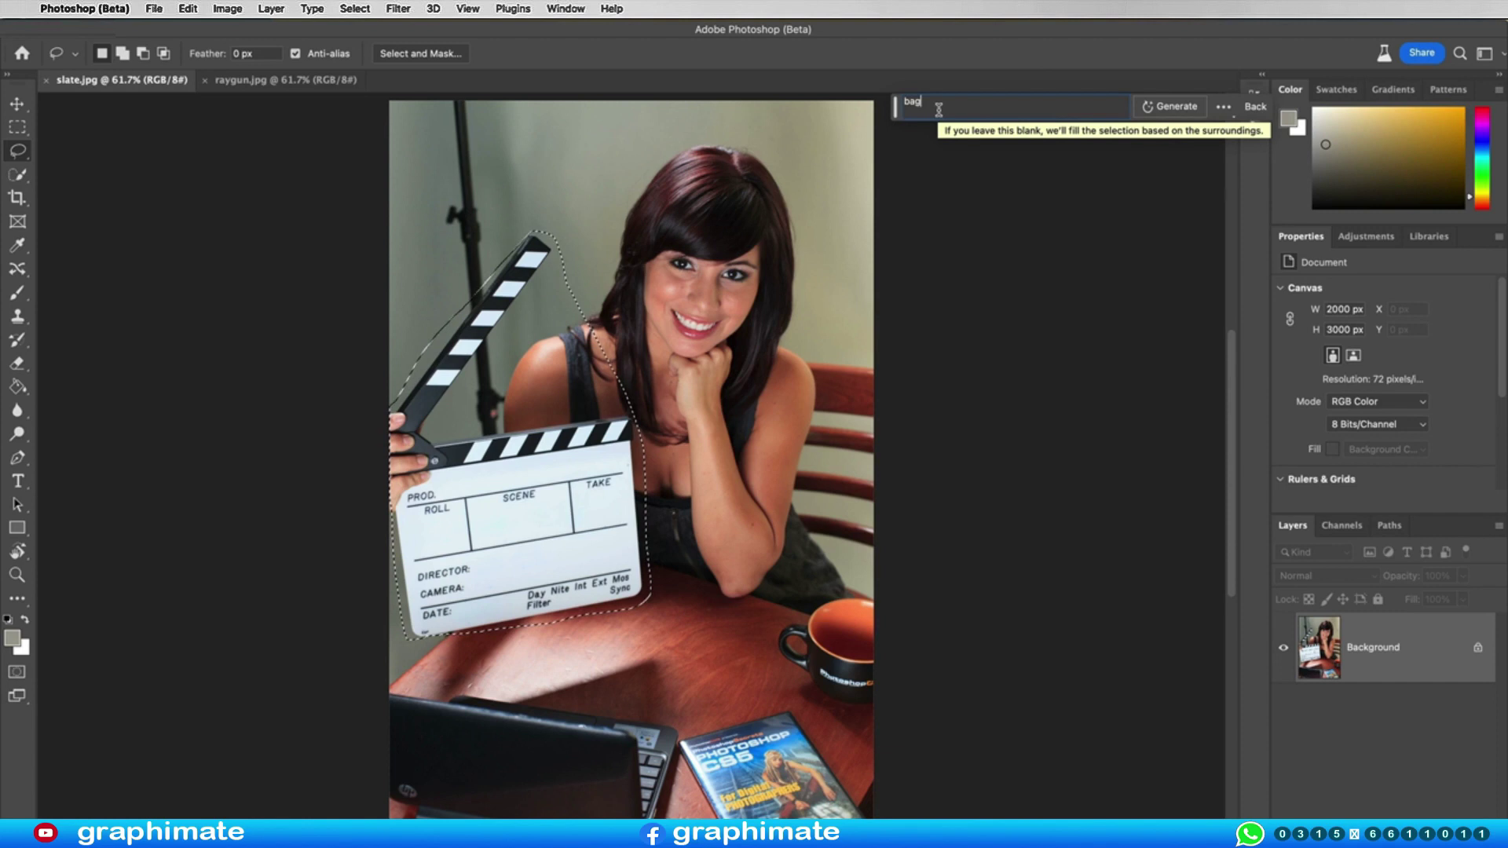
left_click(1169, 107)
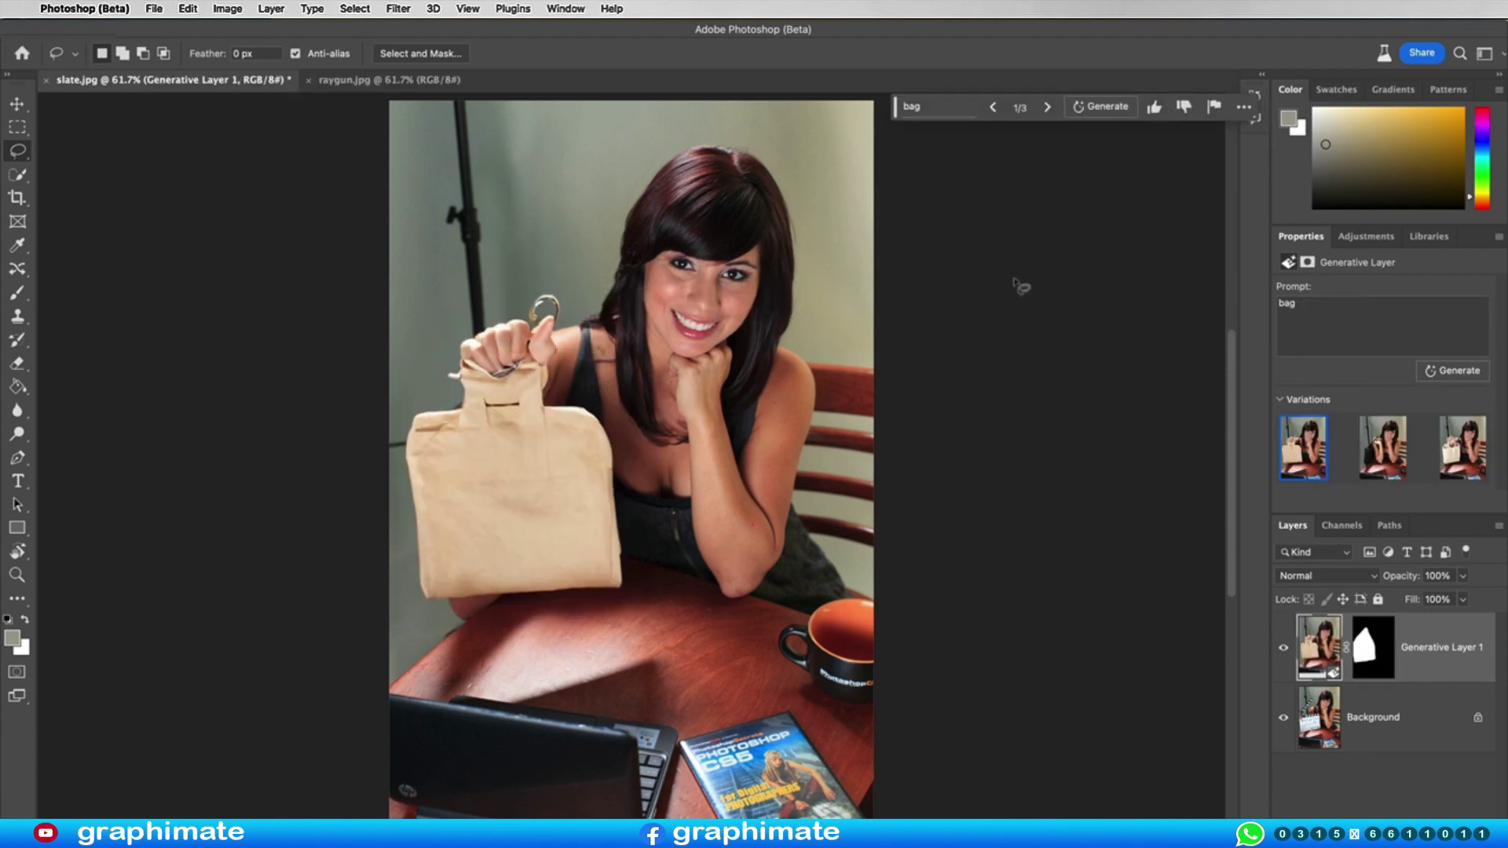
left_click(1383, 449)
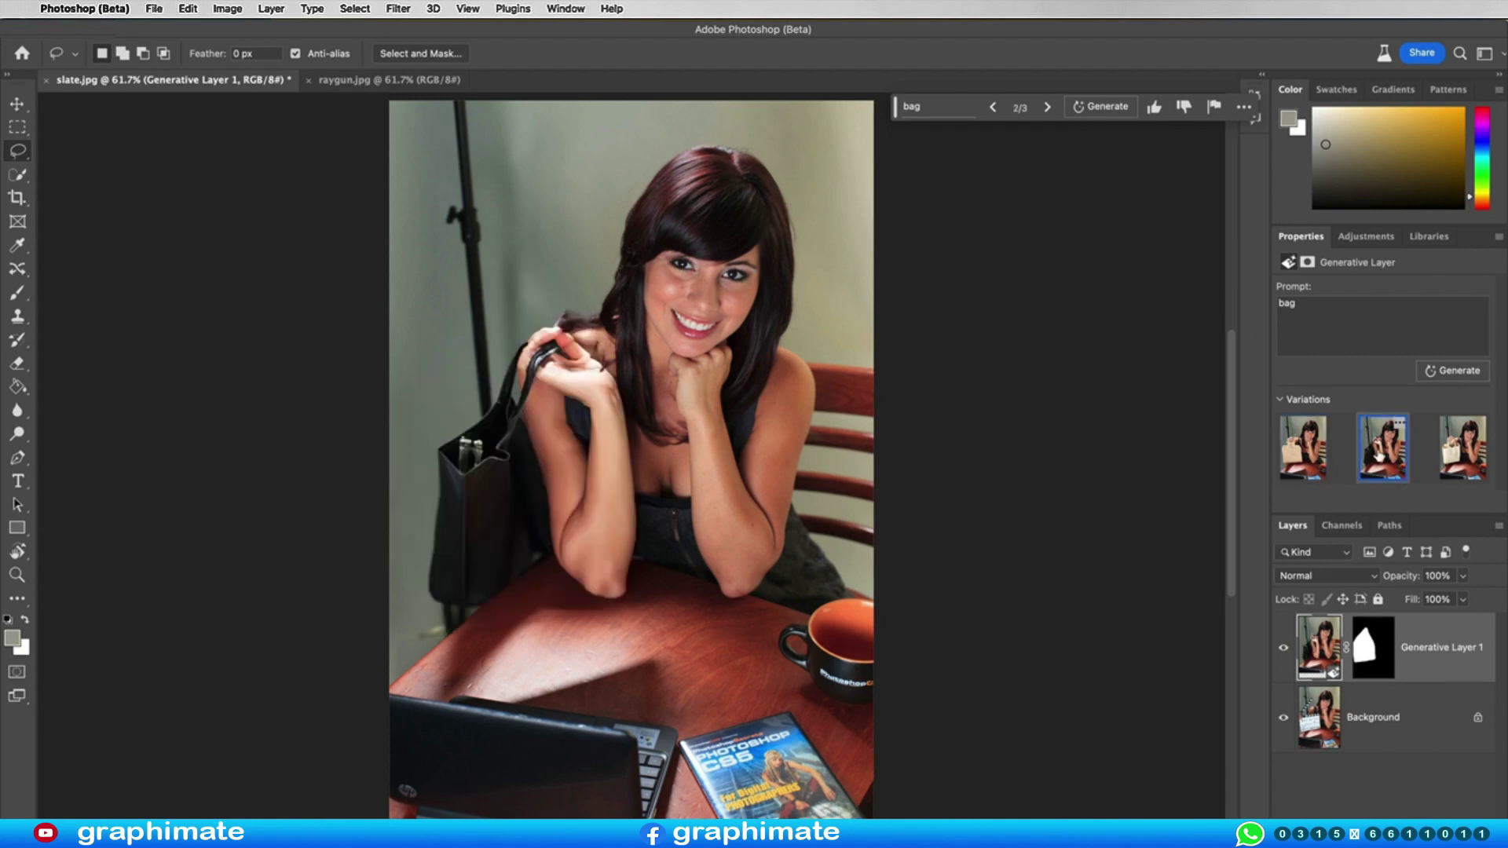
left_click(1461, 454)
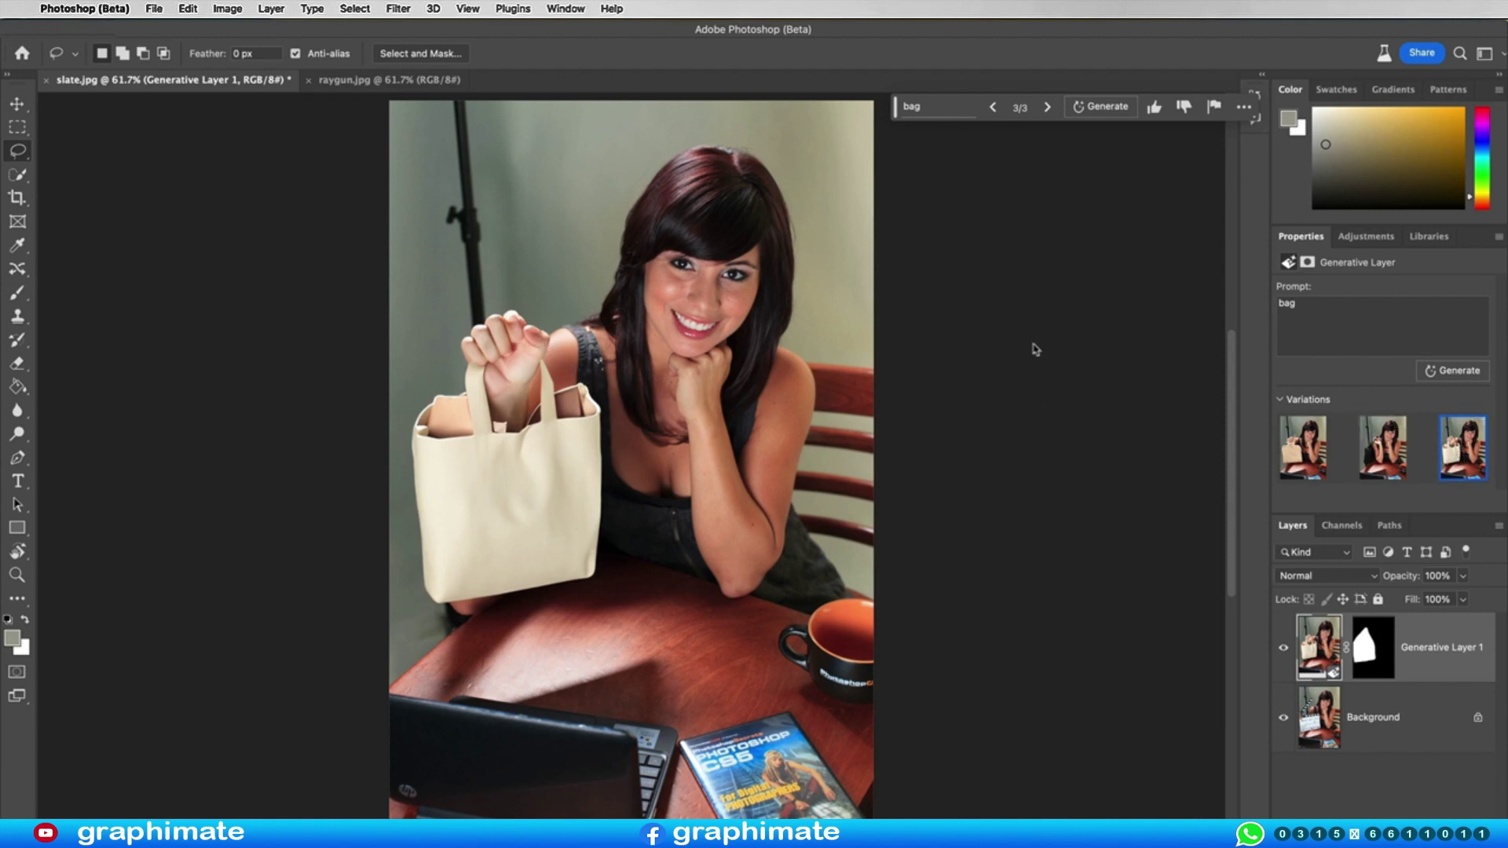
left_click(416, 82)
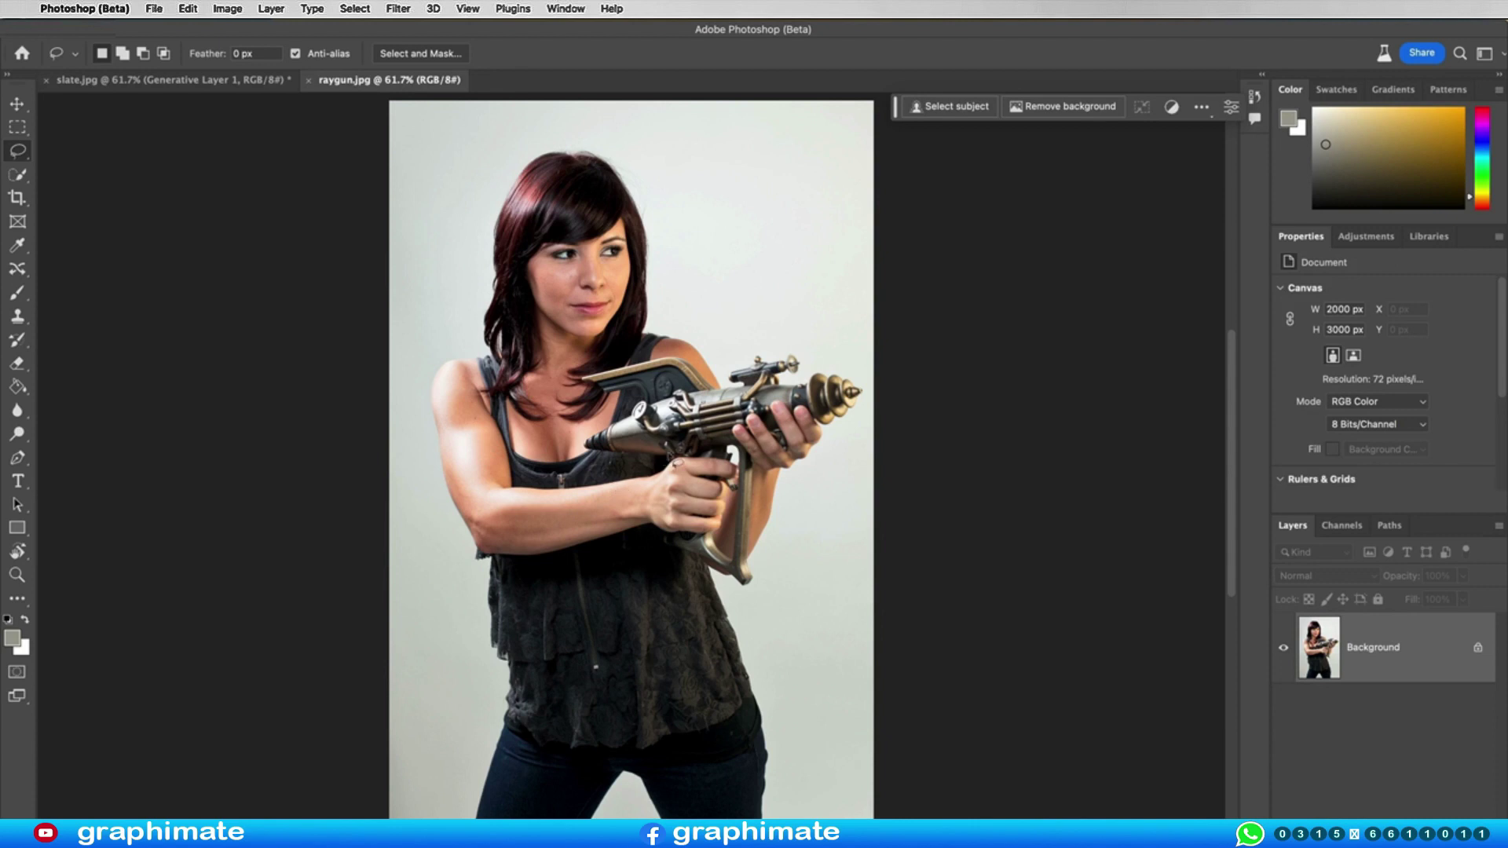
- Lasso the ray gun body and grip, Shift-adding its muzzle to the selection
mouse_move(667, 454)
left_mouse_down()
mouse_move(742, 481)
mouse_move(693, 542)
left_mouse_up()
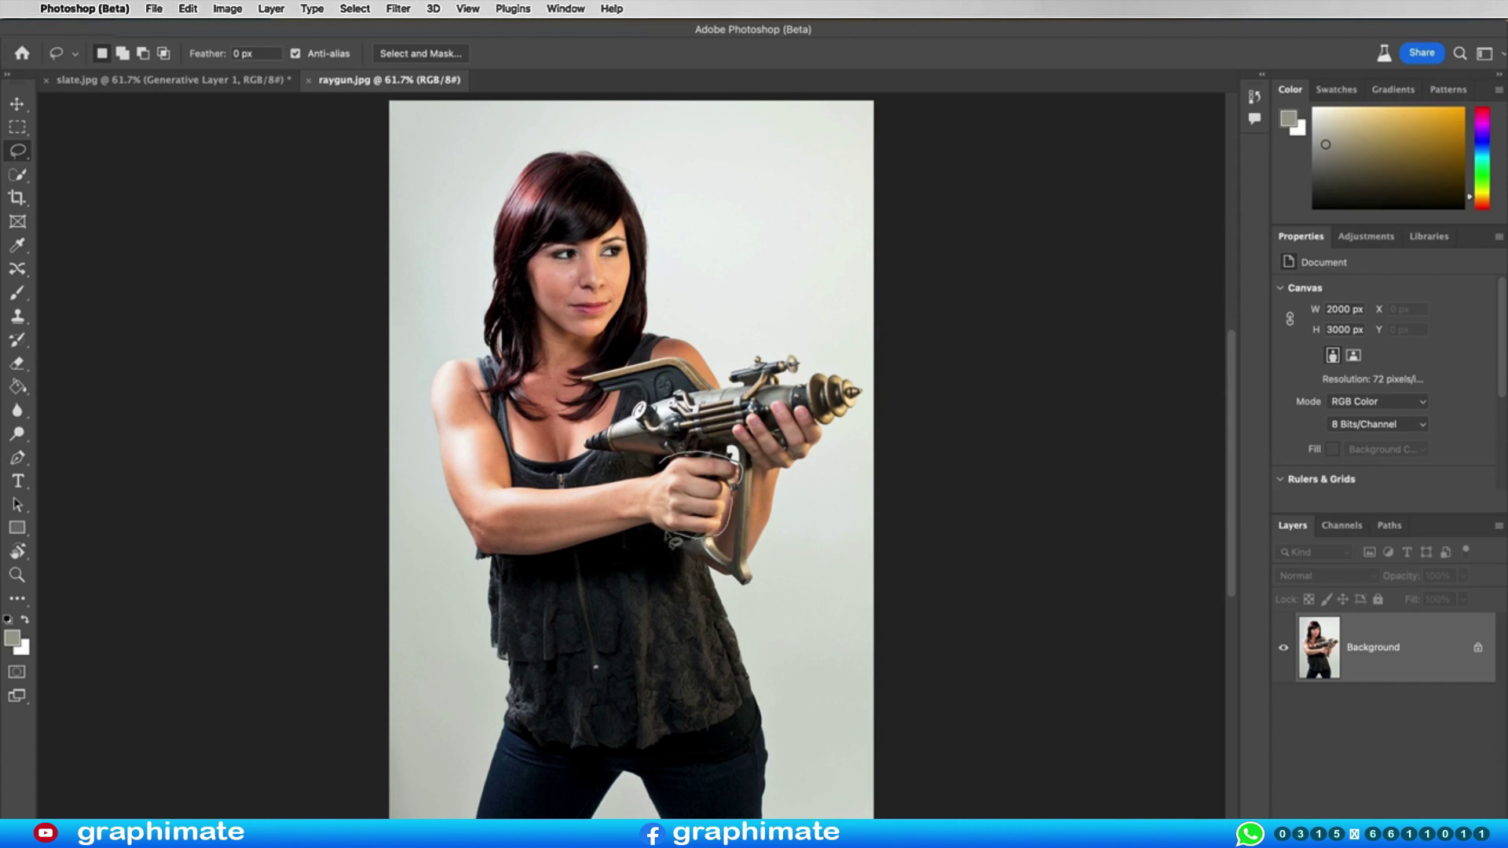
mouse_move(693, 544)
left_mouse_down()
mouse_move(737, 585)
mouse_move(742, 448)
mouse_move(768, 415)
mouse_move(864, 410)
mouse_move(870, 391)
mouse_move(833, 360)
mouse_move(758, 352)
mouse_move(621, 363)
mouse_move(570, 385)
mouse_move(585, 456)
mouse_move(682, 465)
left_mouse_up()
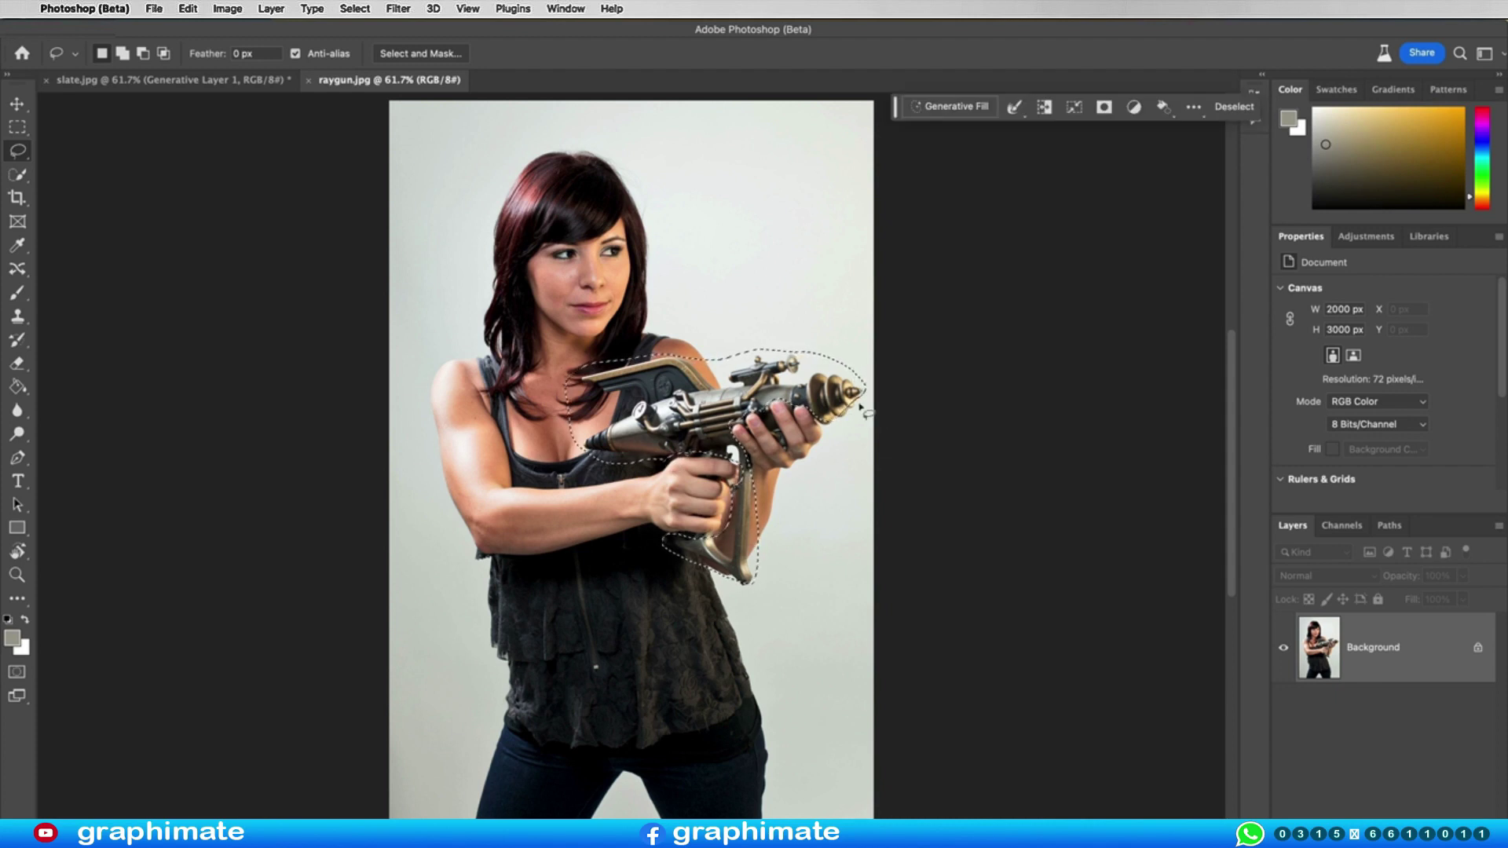
left_click_drag(825, 424, 828, 429)
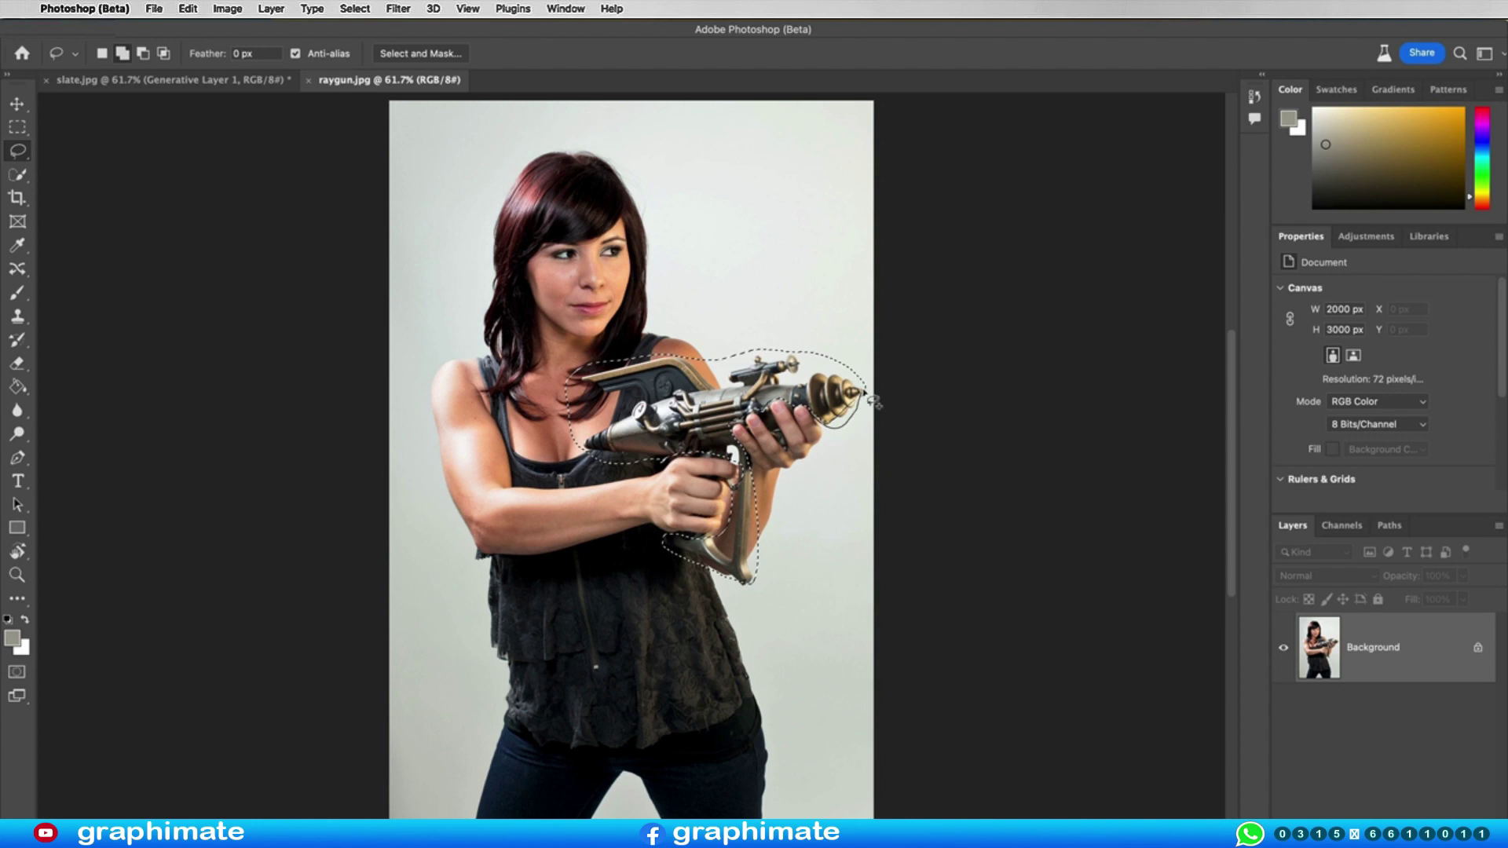
left_click_drag(868, 408, 876, 369)
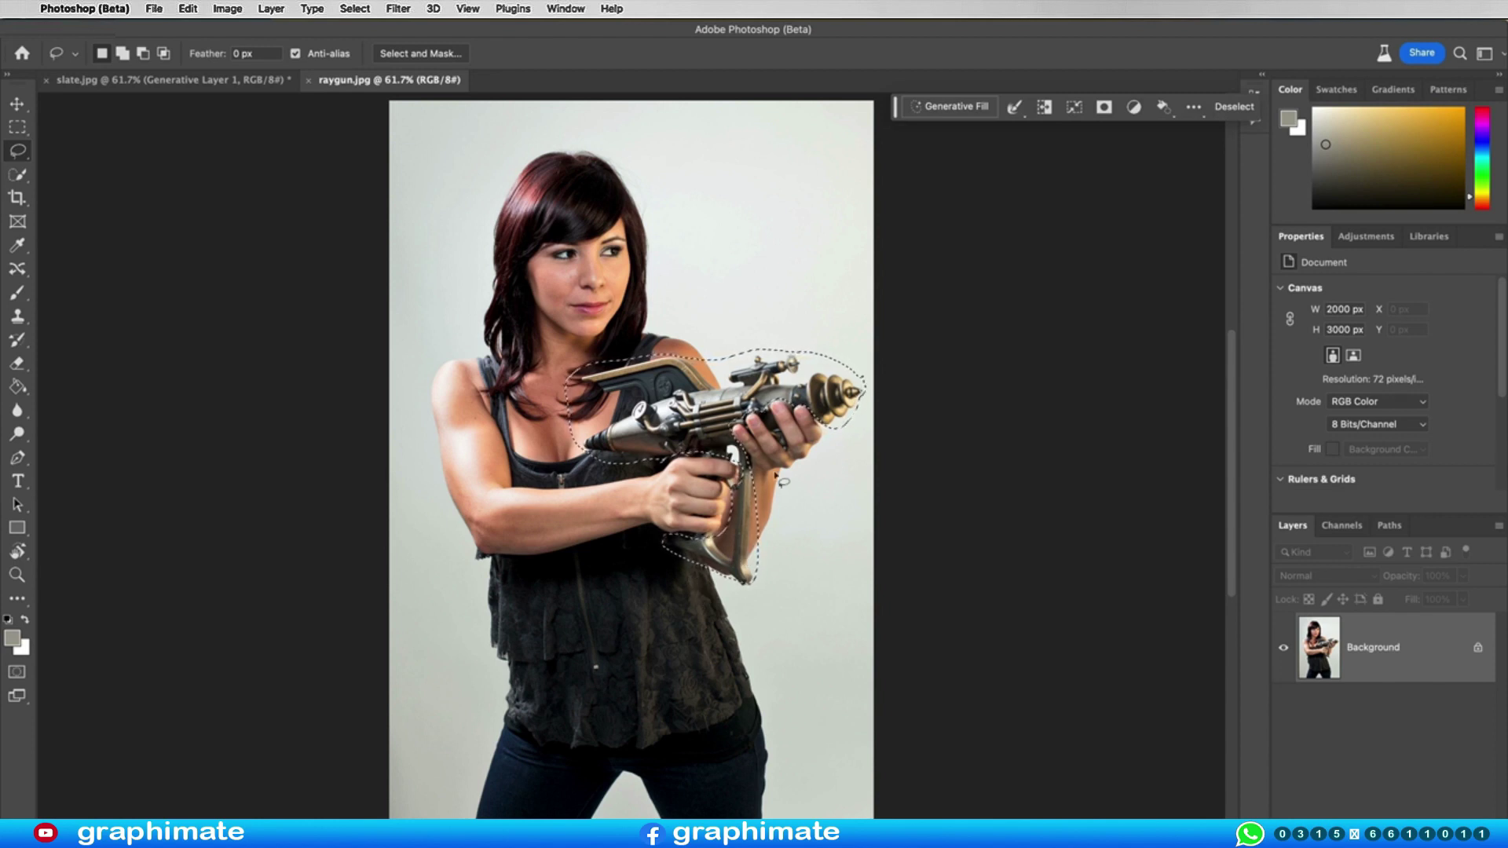
key("shift")
left_click_drag(745, 485, 735, 499)
- Generative Fill the ray gun area with prompt 'iguana' and pick the grey third variation
left_click(960, 107)
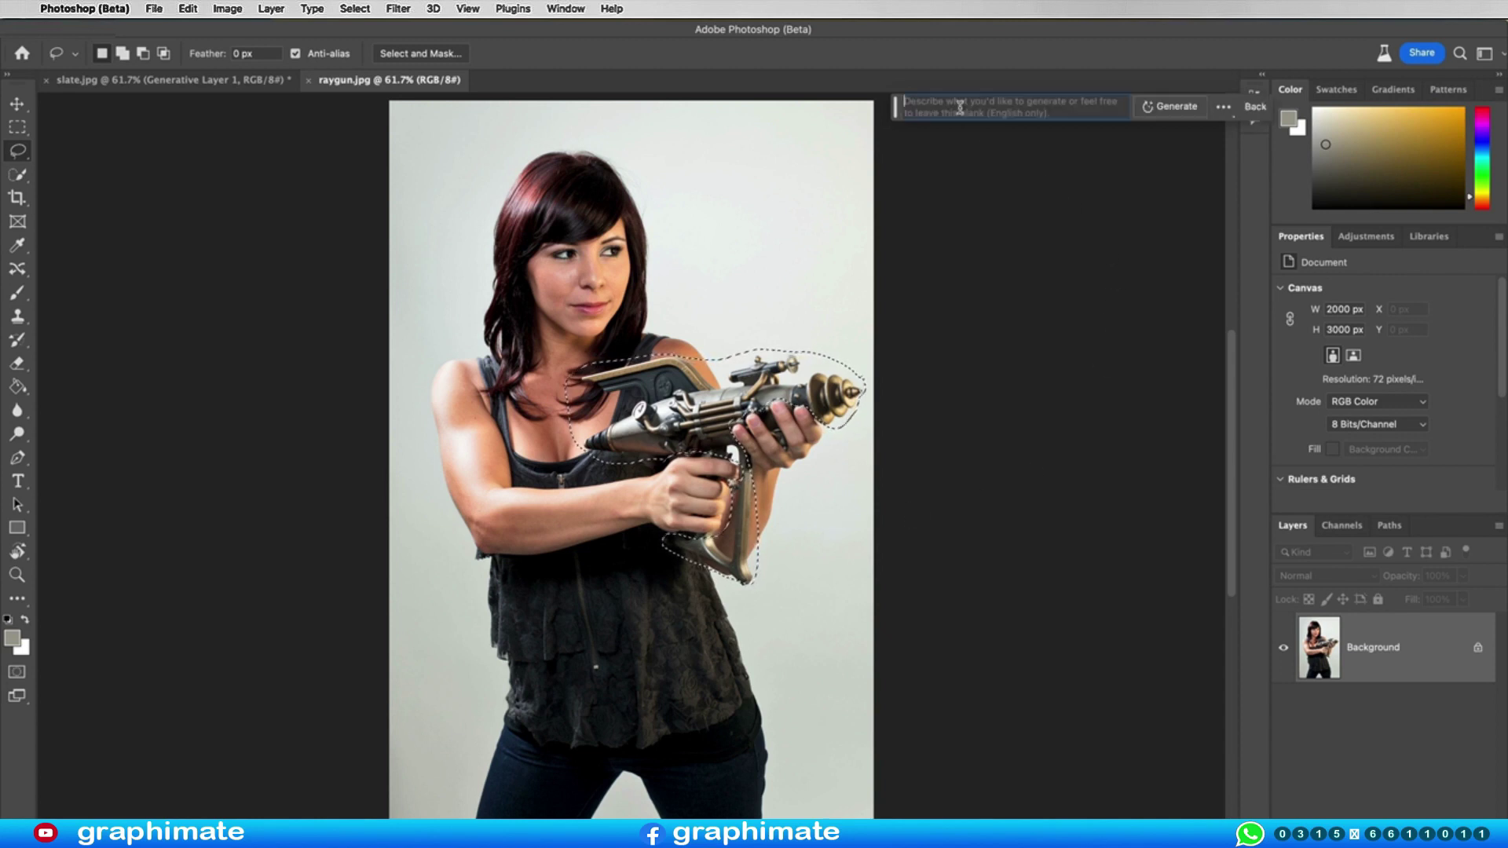
mouse_move(960, 108)
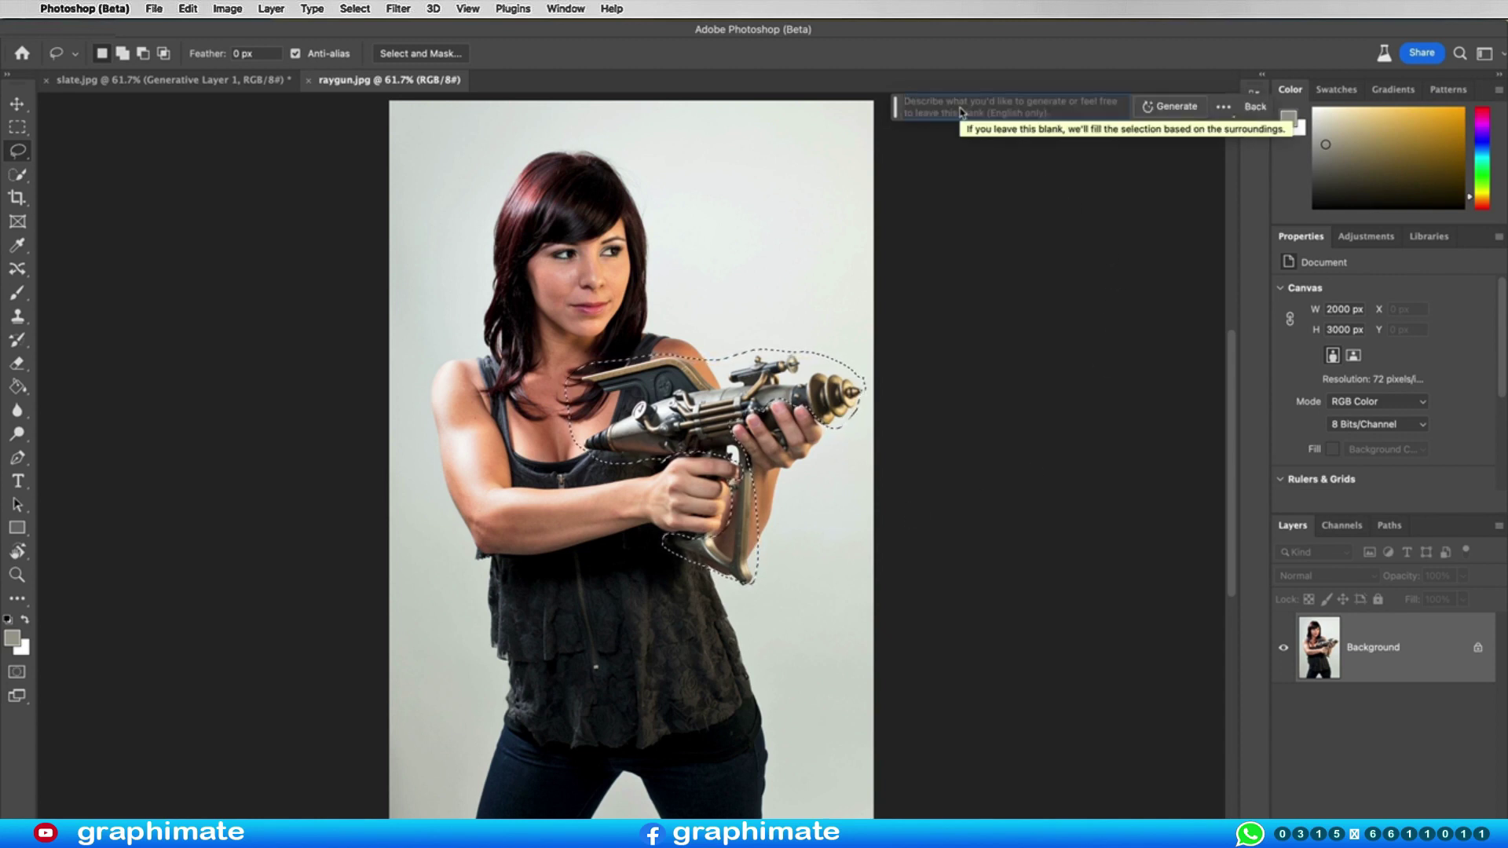
type("iguana")
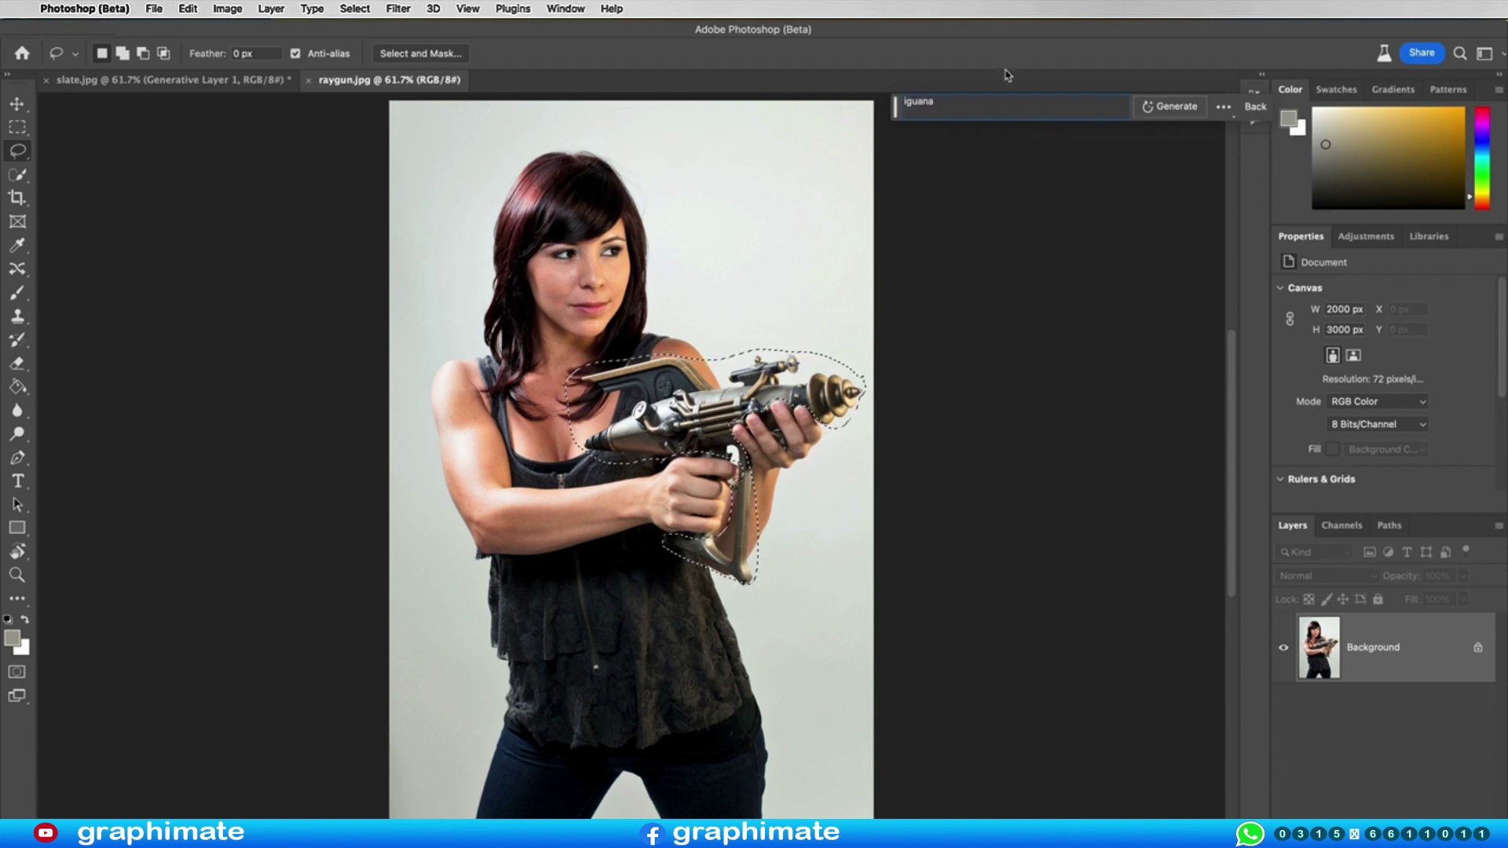
left_click(1170, 109)
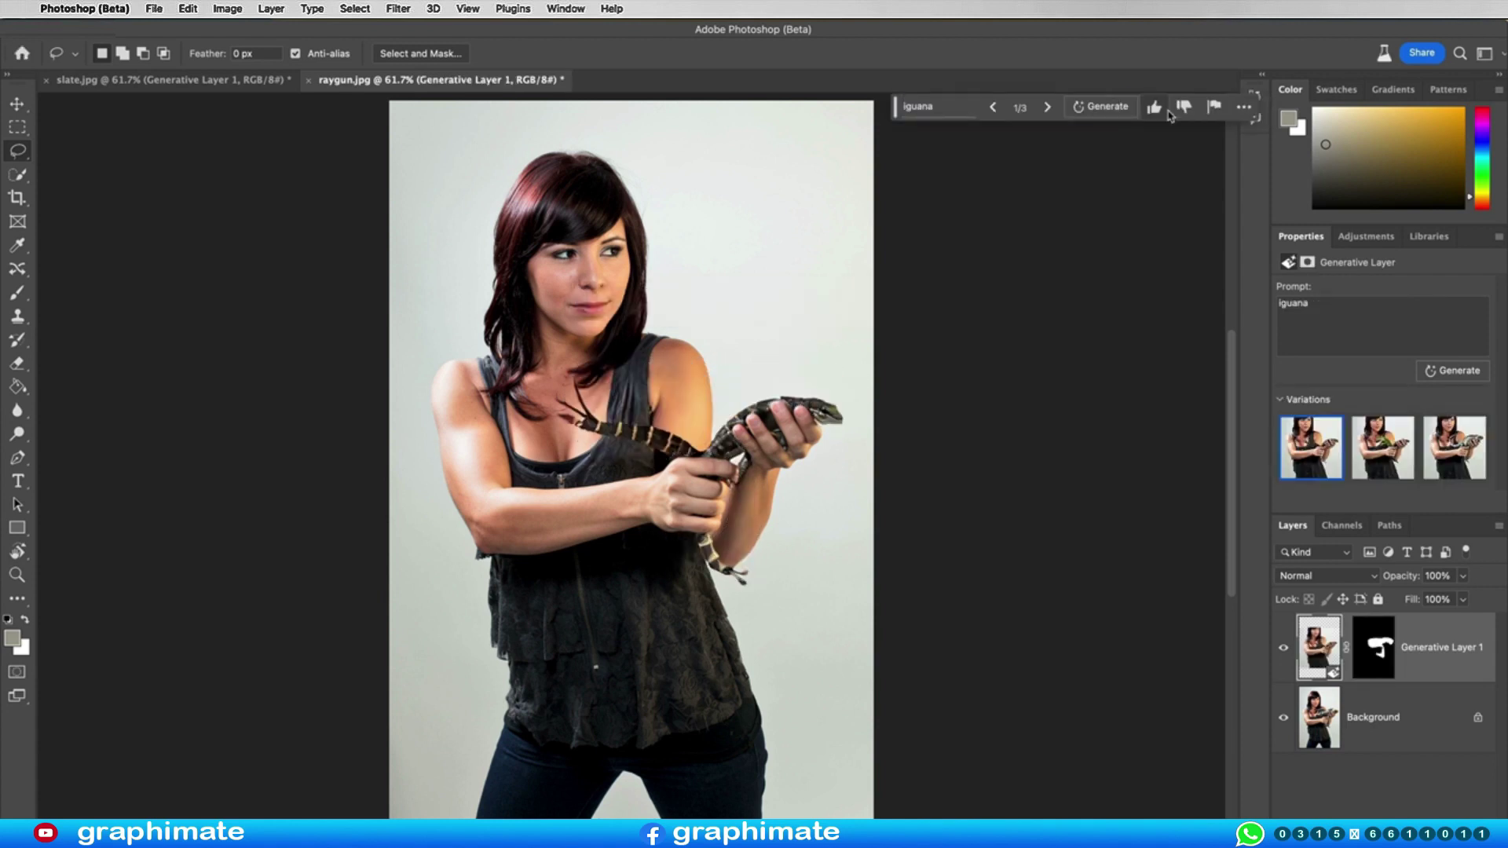
mouse_move(1384, 448)
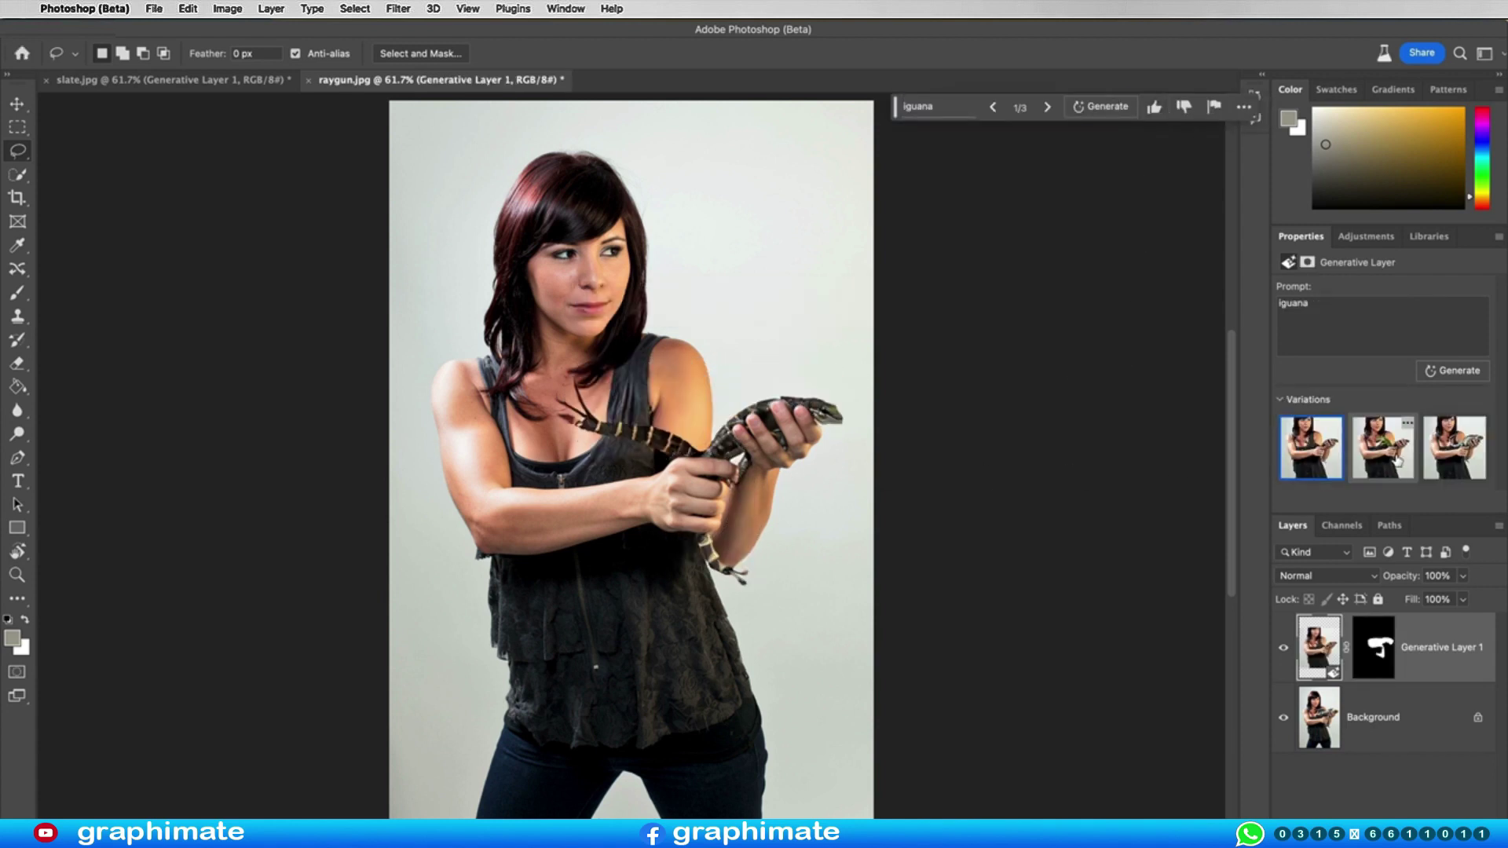
left_click(1399, 462)
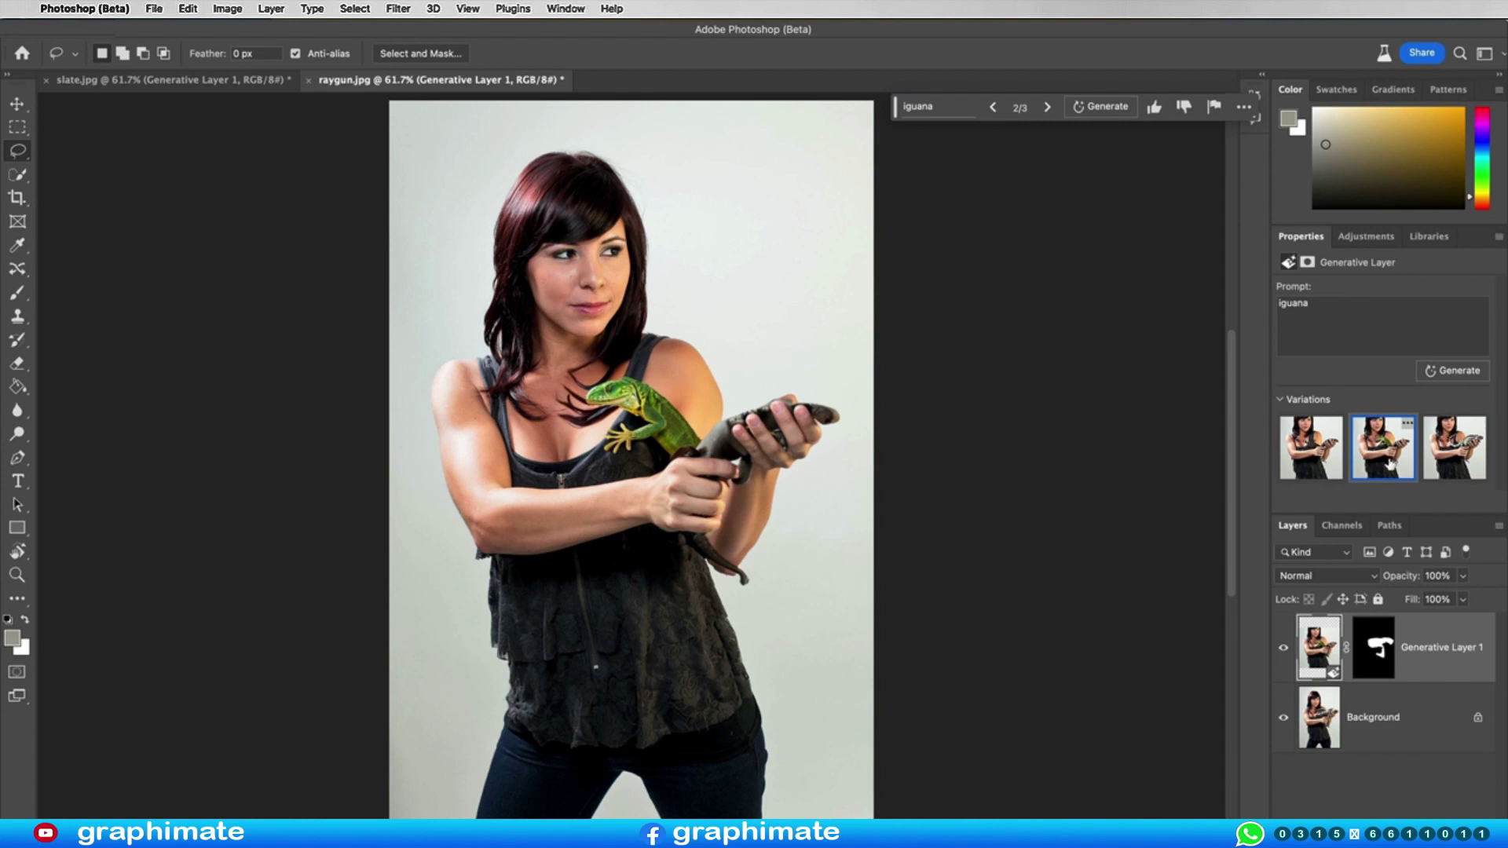
left_click(1454, 459)
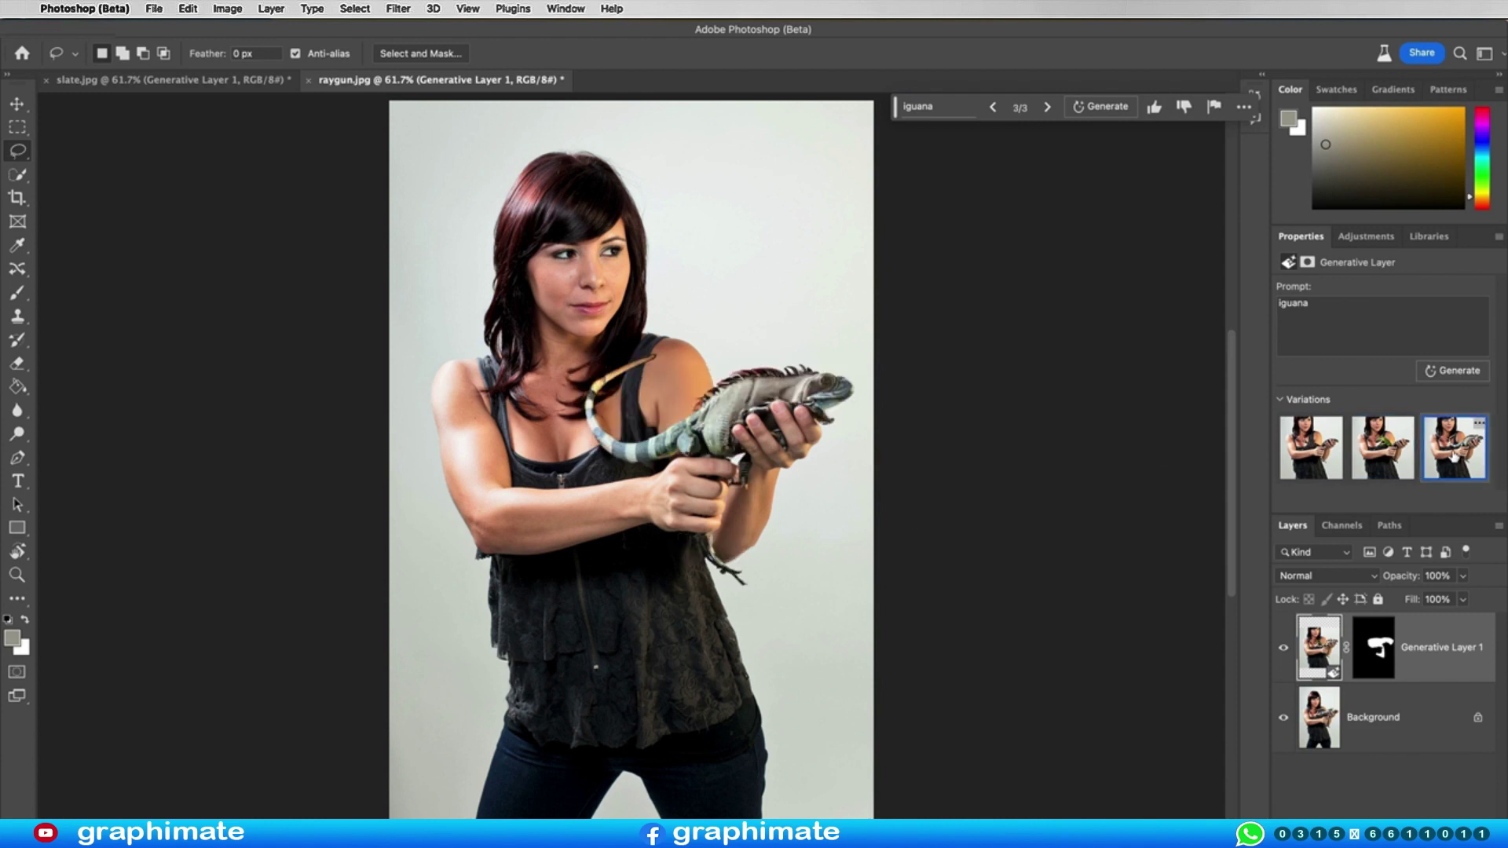